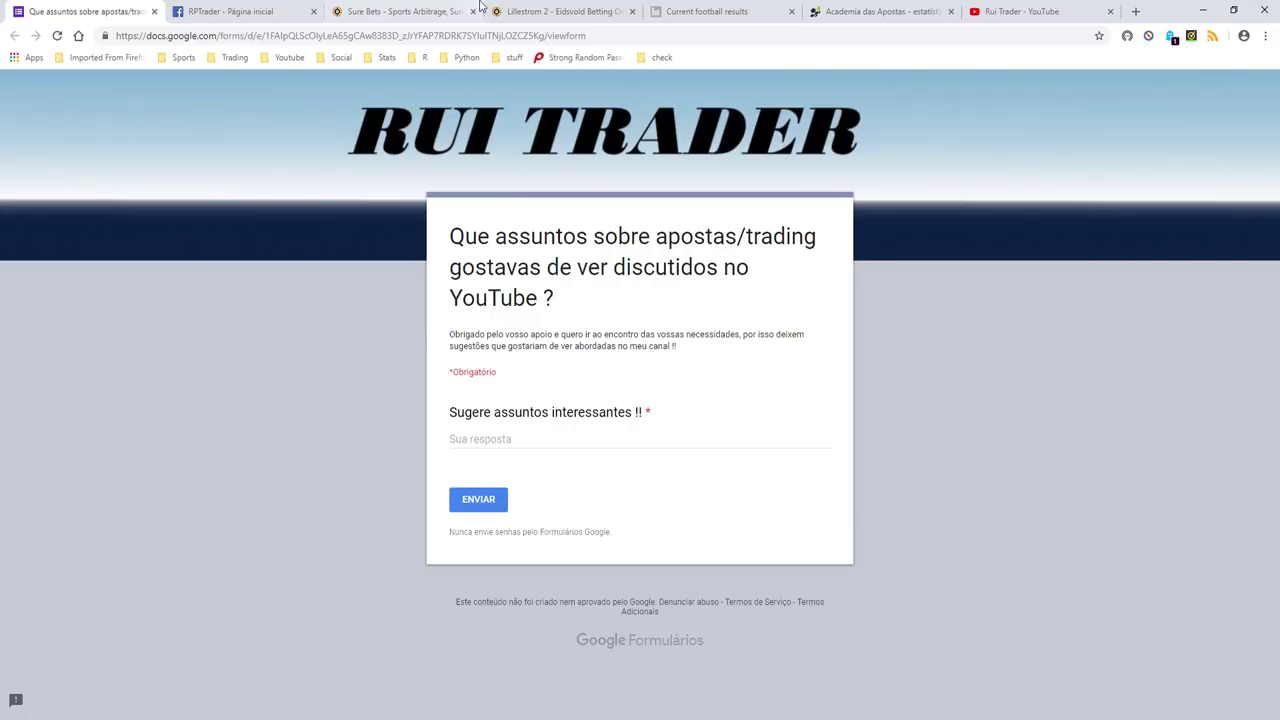
# Switch from the Google Form to the RPTrader Facebook page.
pyautogui.click(258, 11)
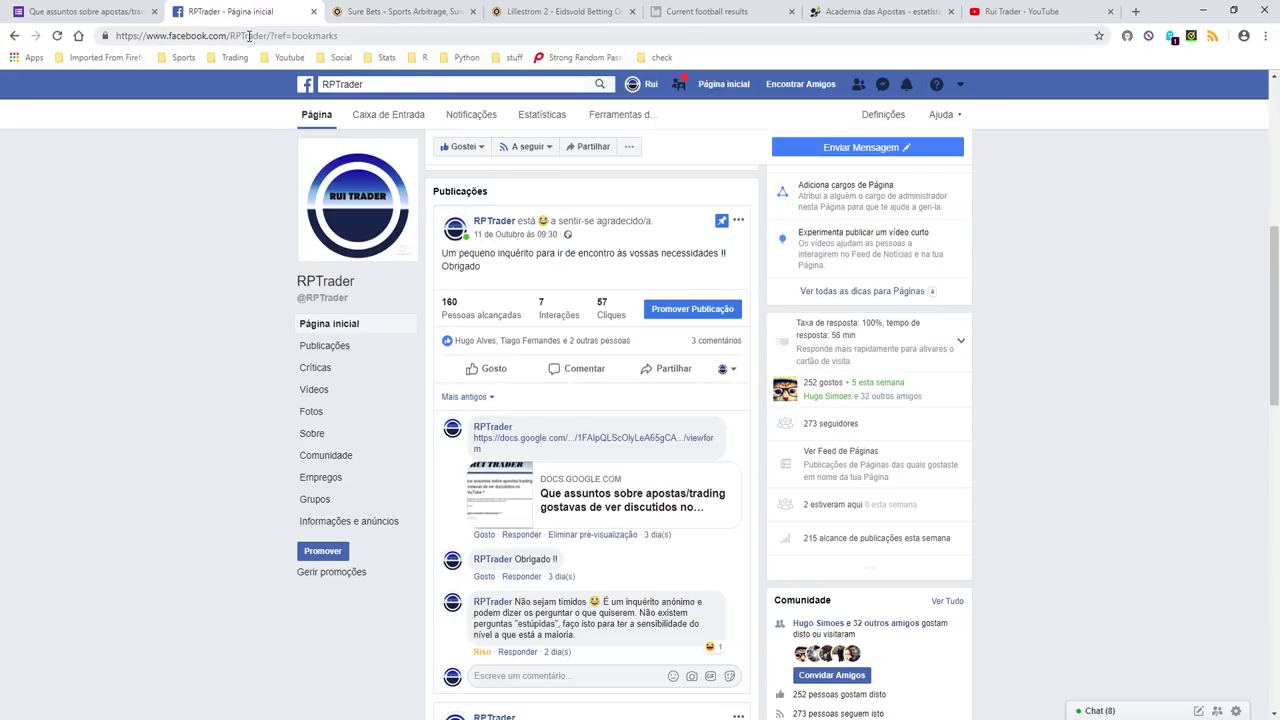
# Follow the docs.google.com form link shared in the RPTrader post.
pyautogui.moveTo(526, 174)
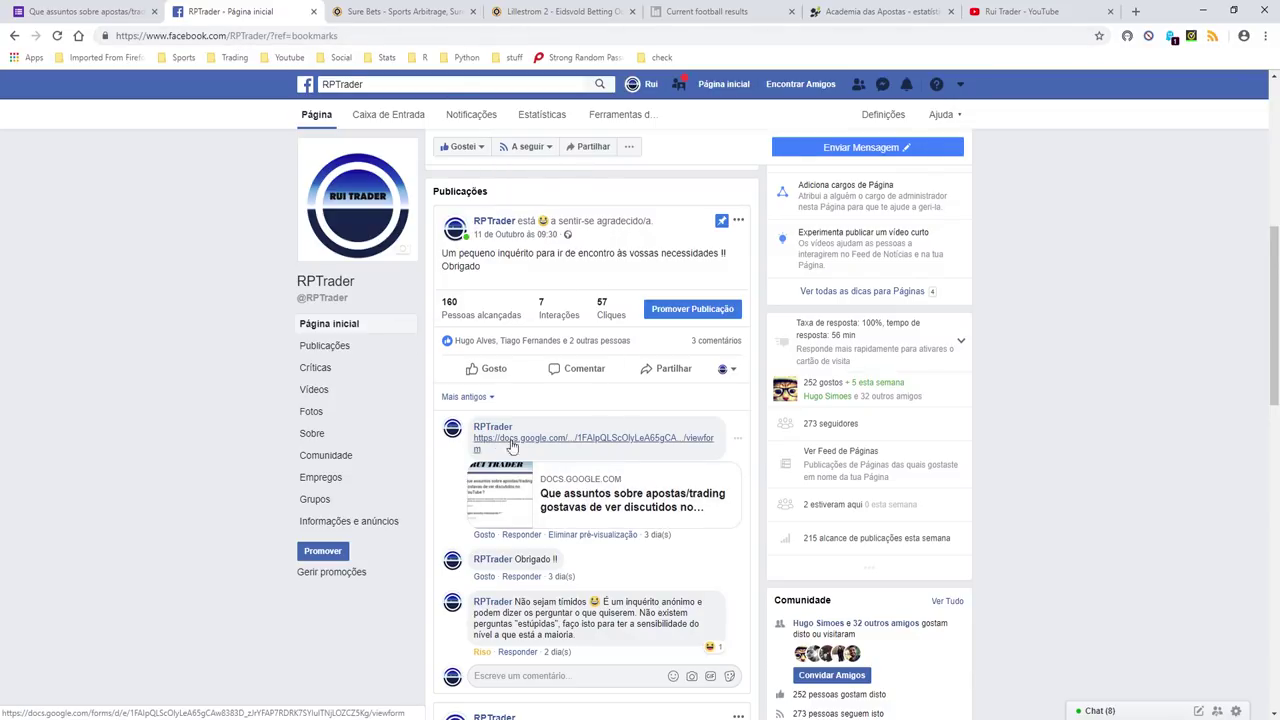
pyautogui.click(582, 490)
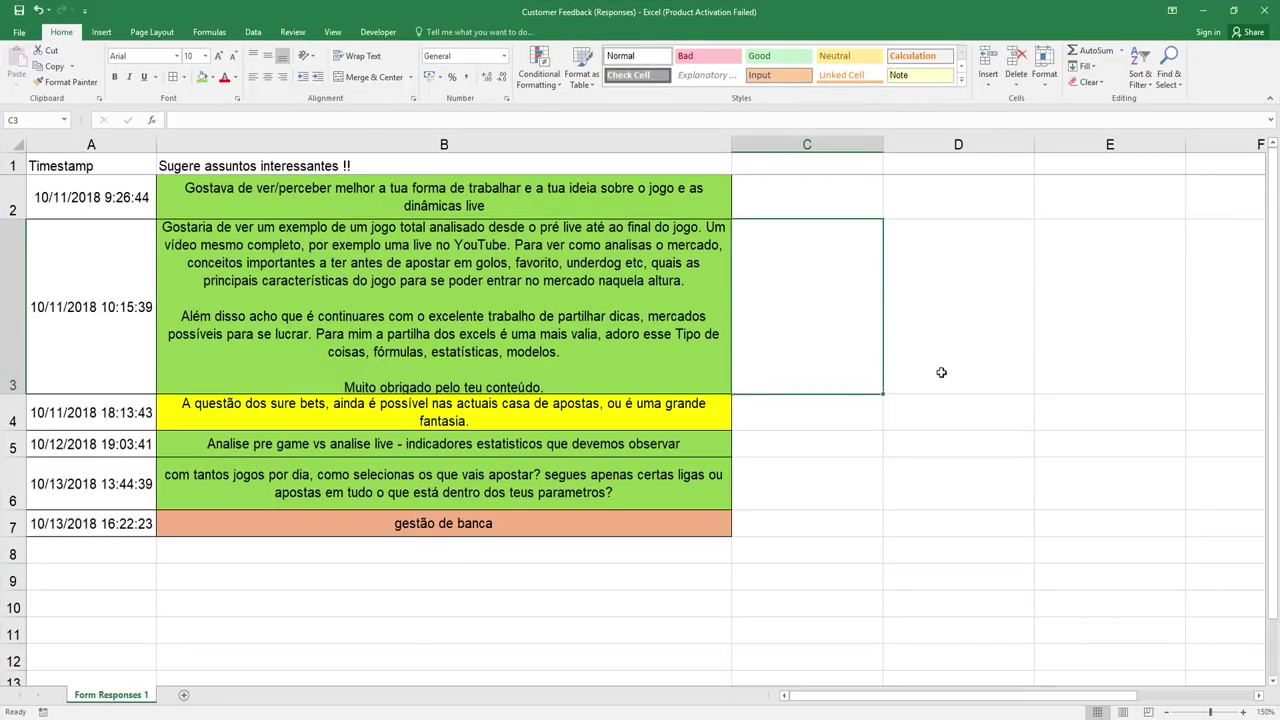
# Read the topic suggestions in cells B2, B3, B5 and B6 of Form Responses 1.
pyautogui.click(943, 368)
pyautogui.click(927, 514)
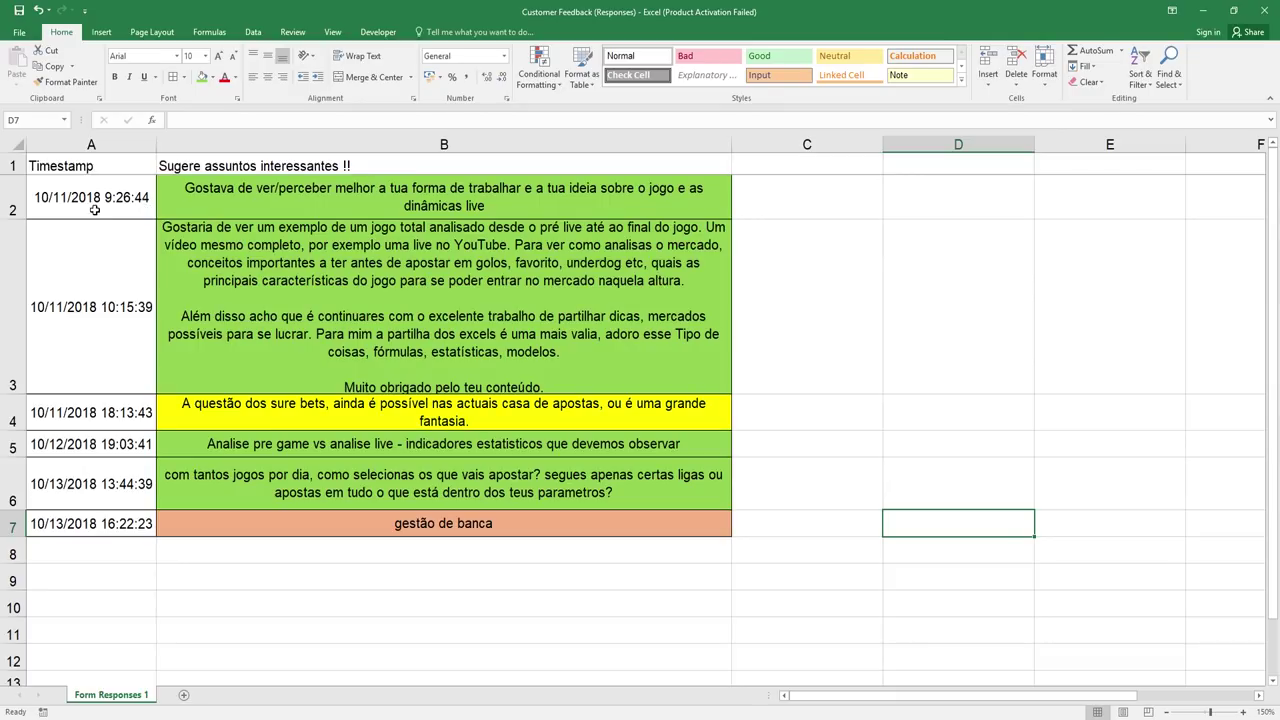
pyautogui.click(360, 193)
pyautogui.click(390, 270)
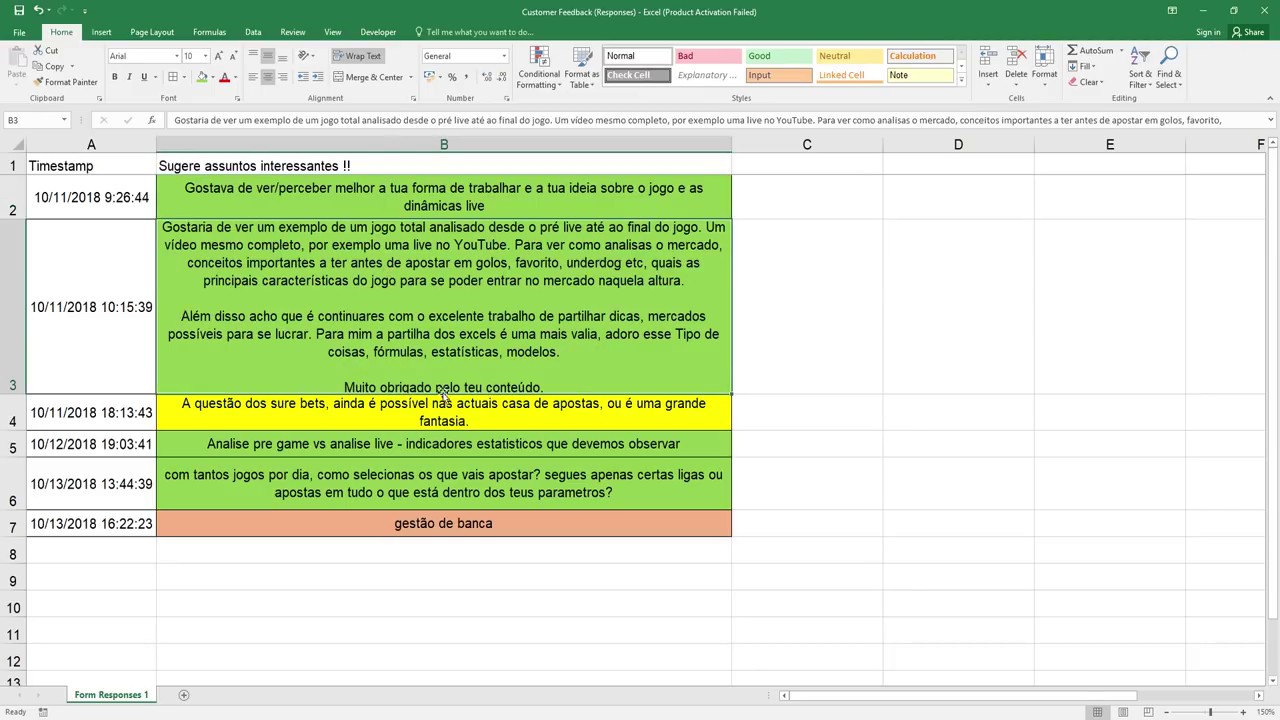
pyautogui.click(432, 445)
pyautogui.click(422, 484)
pyautogui.click(398, 198)
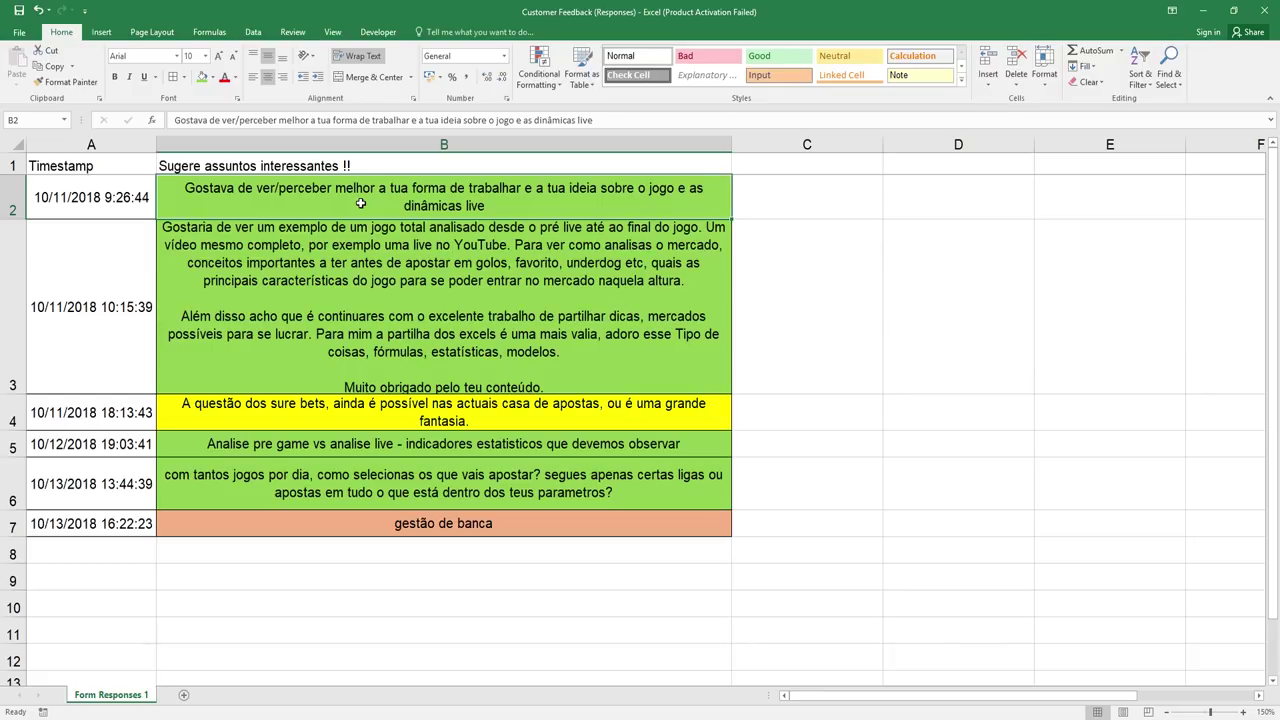
pyautogui.click(381, 261)
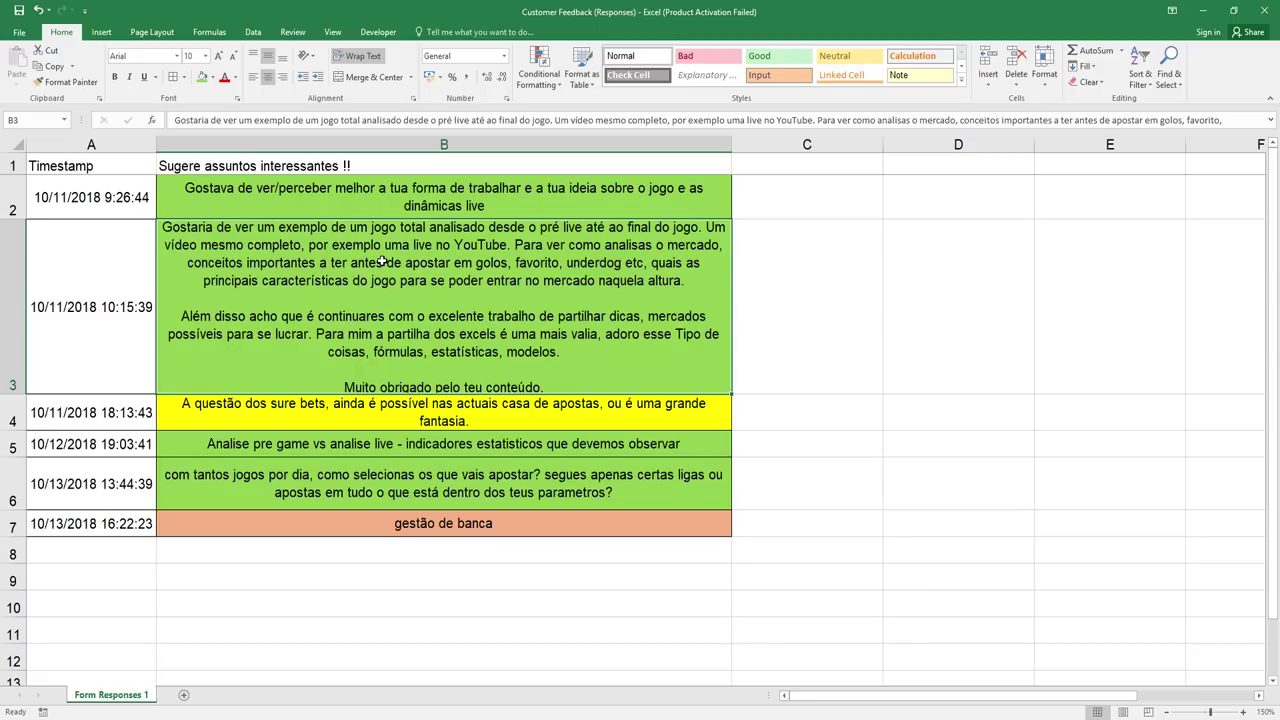
# Review suggestions B5, B6, B4 and B7, then highlight ranges B5:B6 and B2:B3.
pyautogui.click(302, 453)
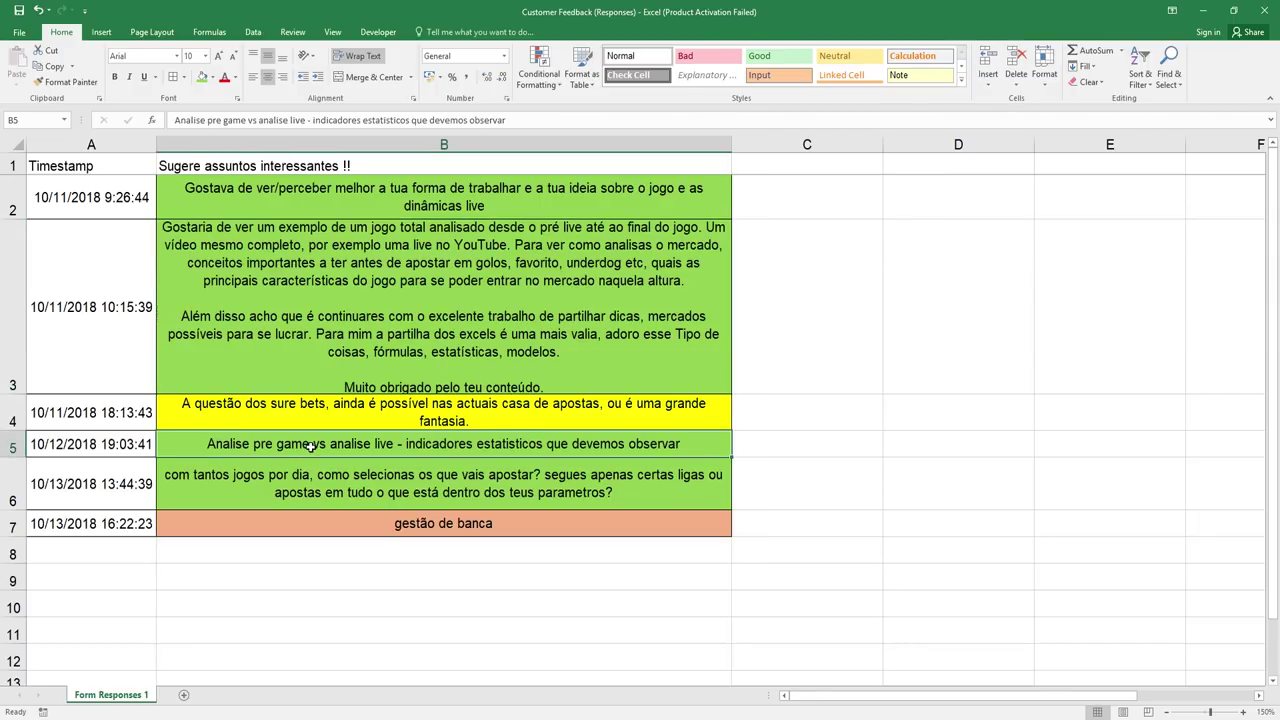
pyautogui.click(438, 486)
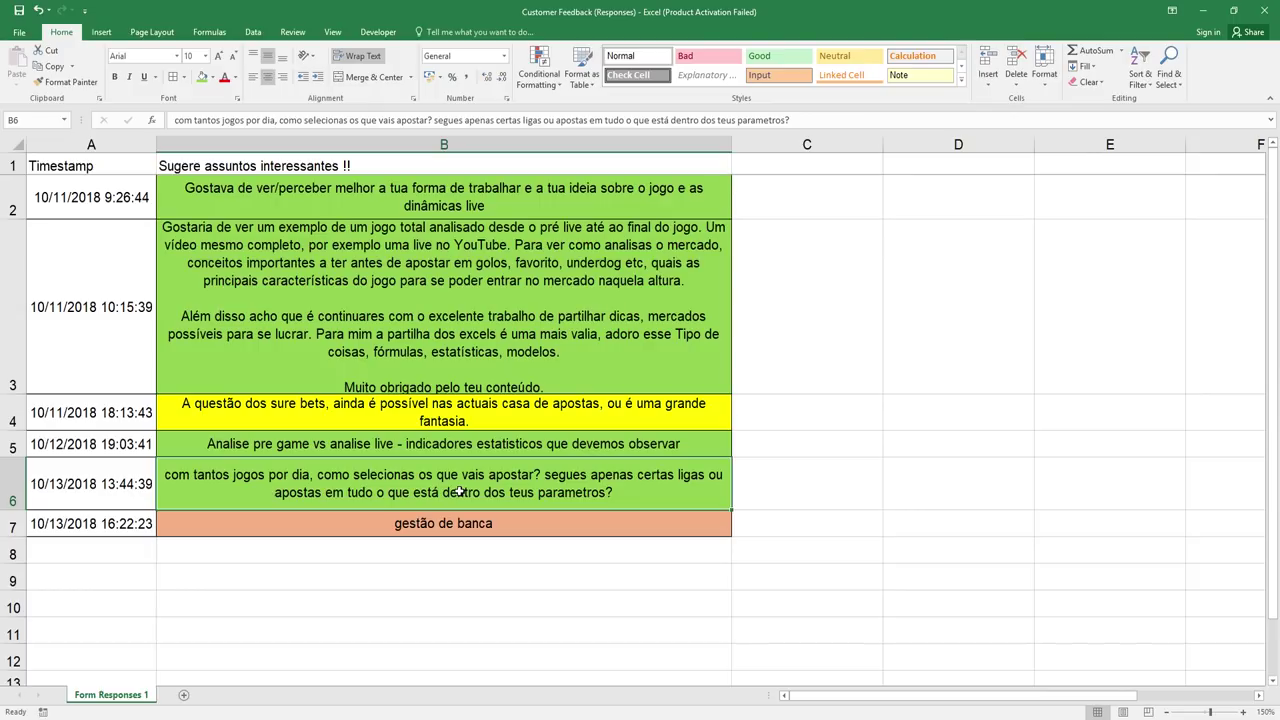
pyautogui.click(397, 425)
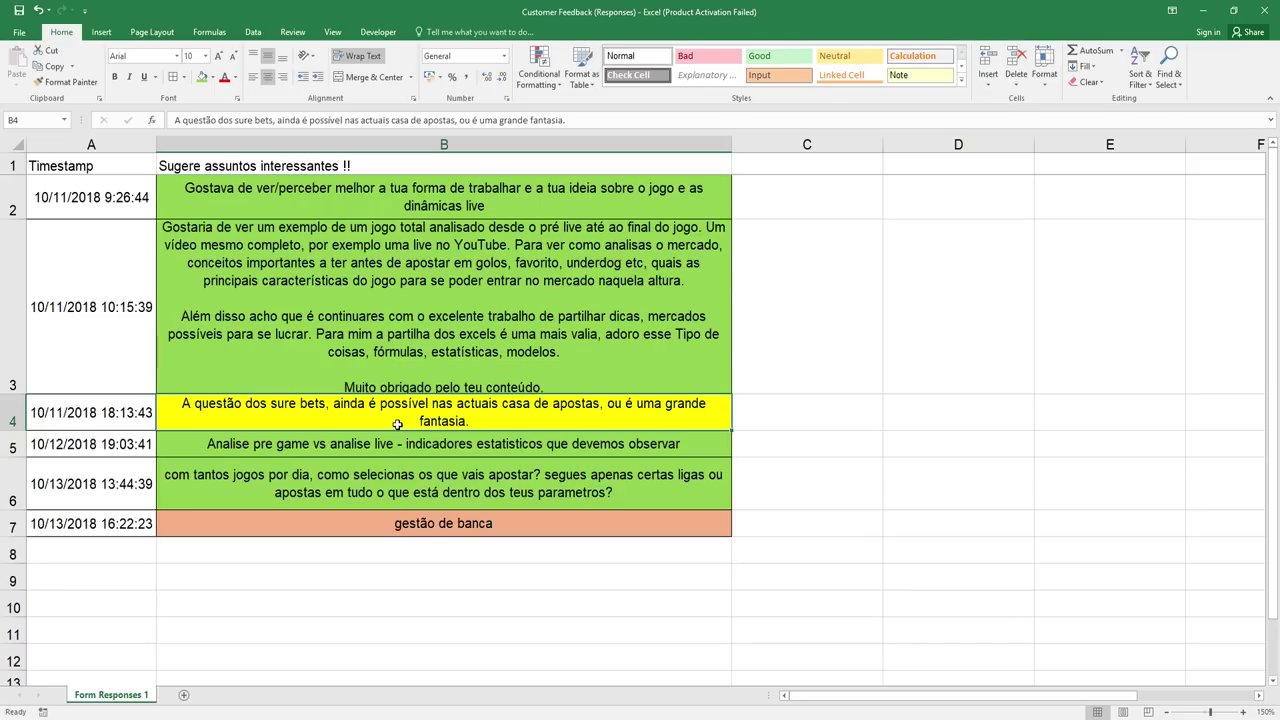
pyautogui.click(412, 523)
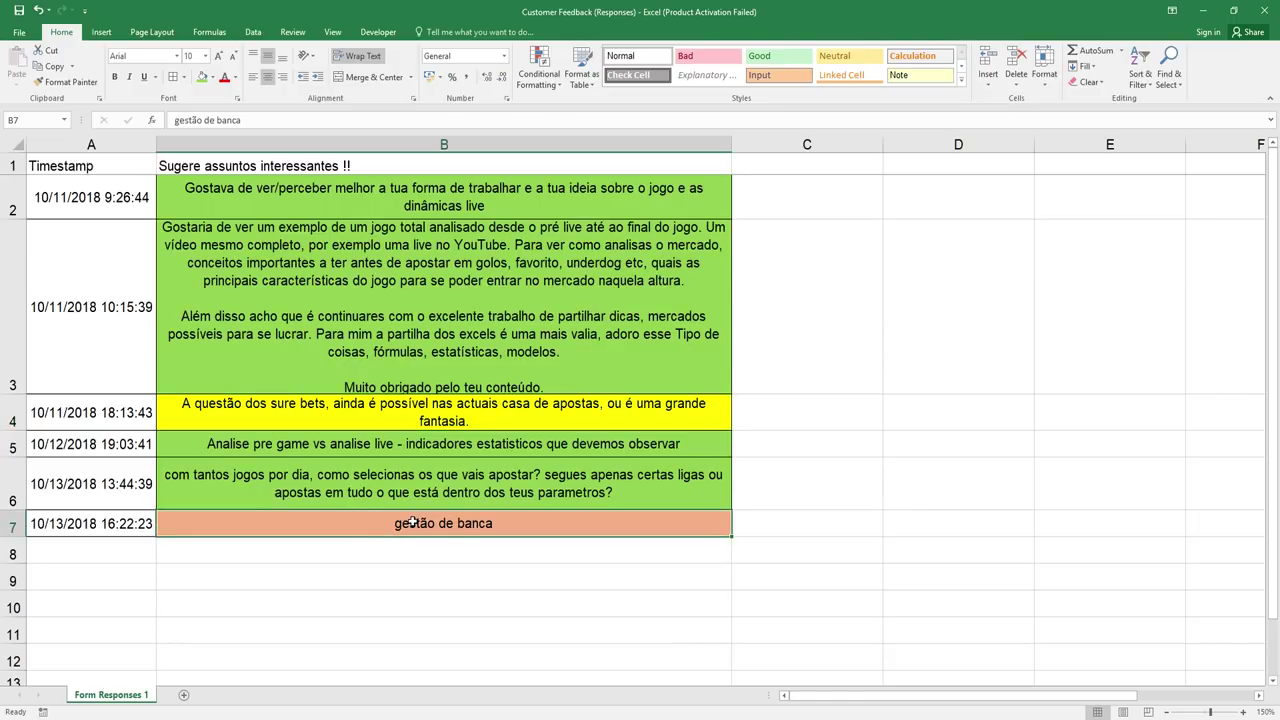
pyautogui.click(394, 414)
pyautogui.click(390, 523)
pyautogui.moveTo(386, 487); pyautogui.dragTo(386, 444)
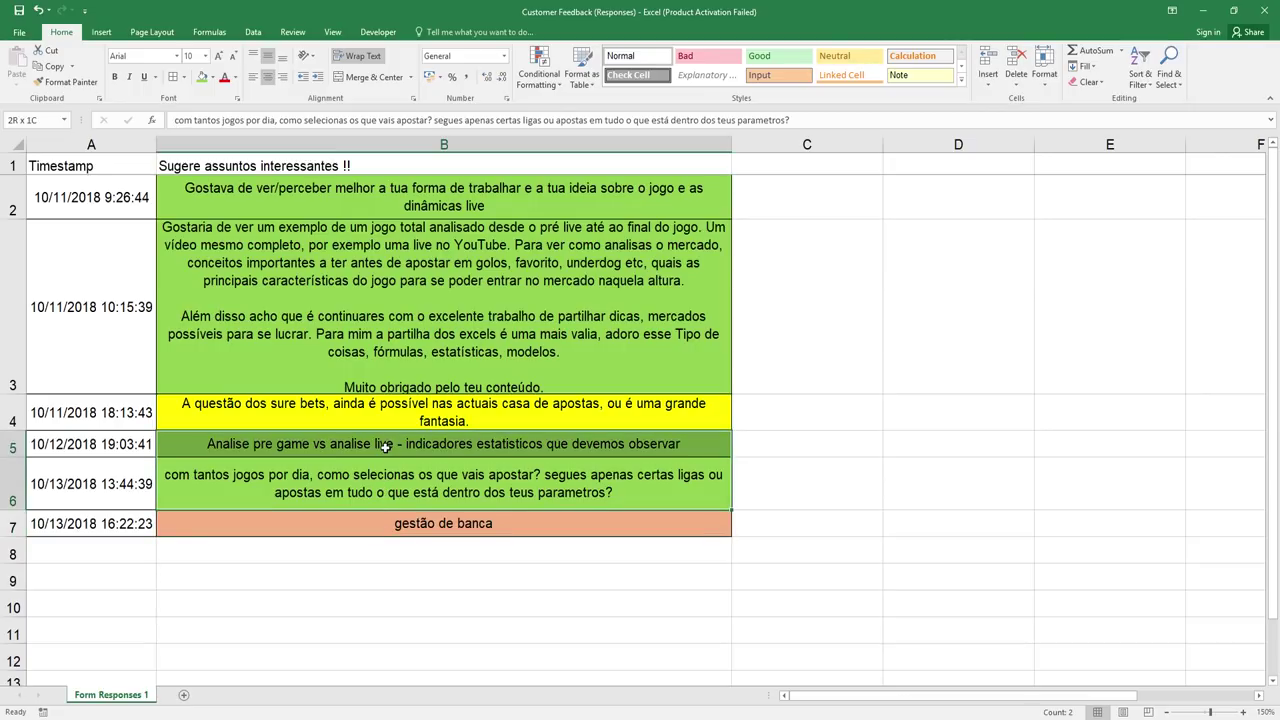
pyautogui.moveTo(418, 360); pyautogui.dragTo(419, 205)
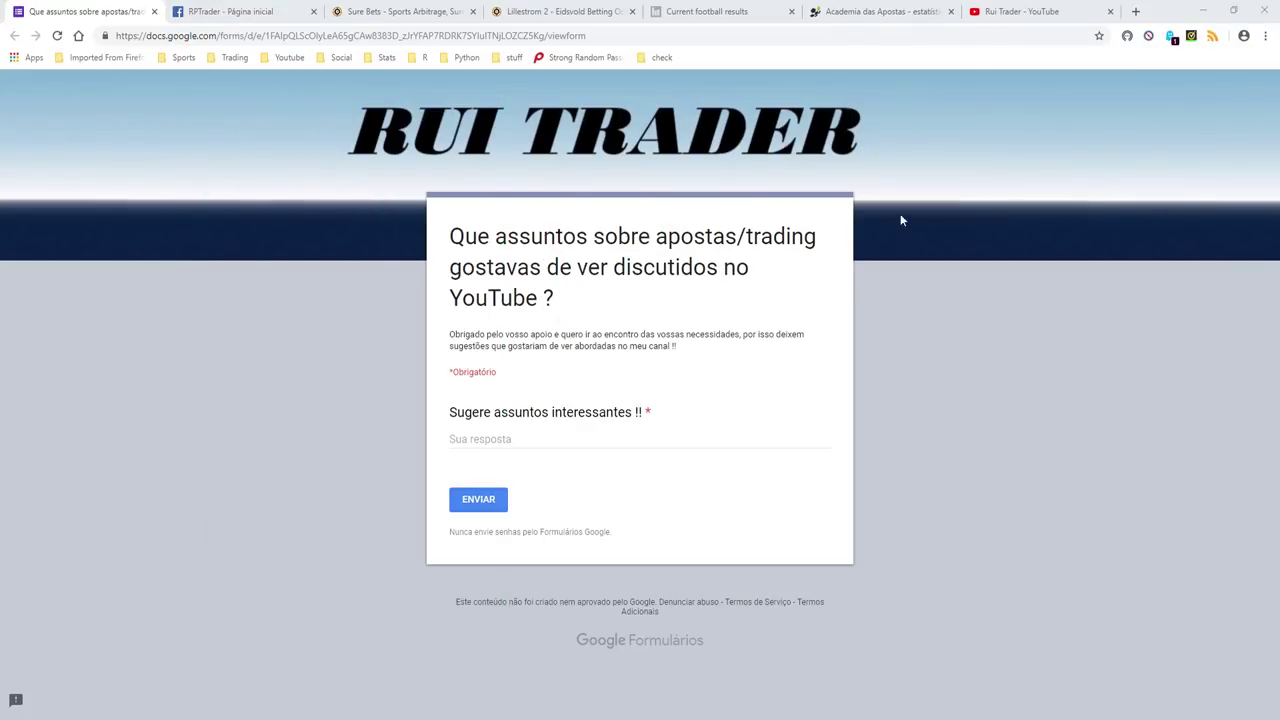
# Switch to the OddsPortal Sure Bets – TOP 10 page.
pyautogui.click(385, 12)
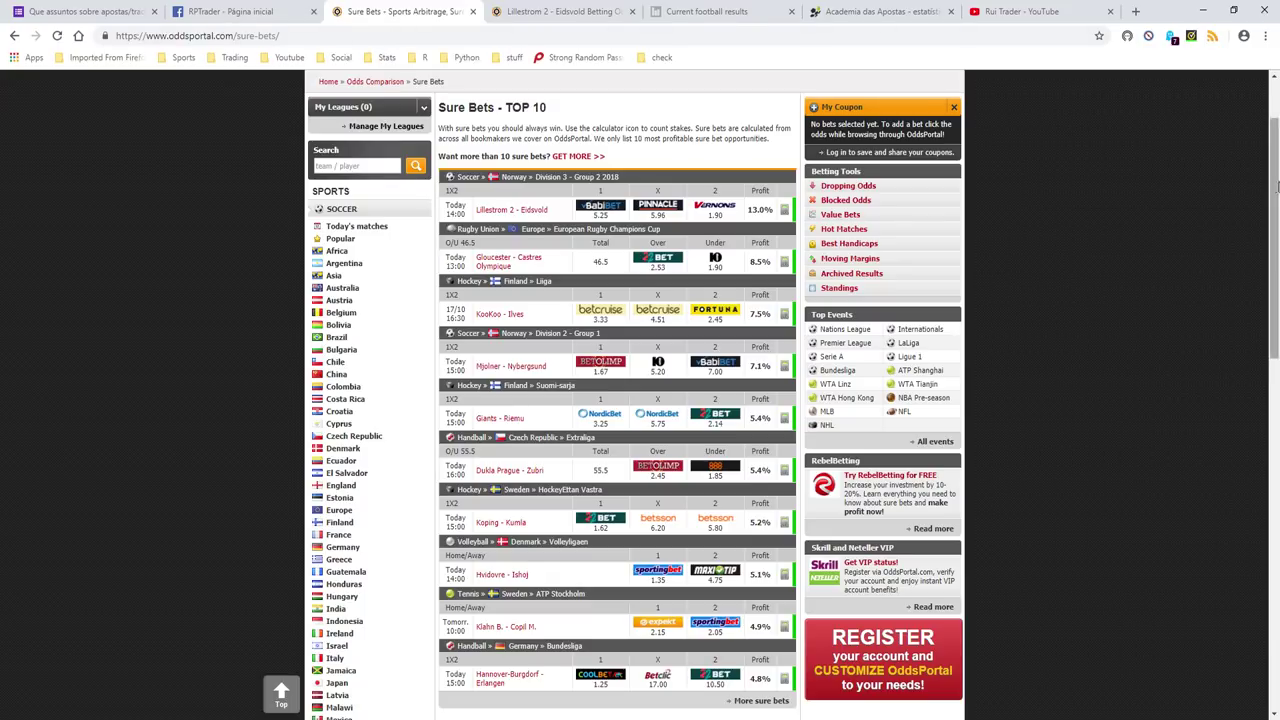
pyautogui.moveTo(1275, 188); pyautogui.dragTo(1275, 210)
pyautogui.scroll(1, 1202, 263)
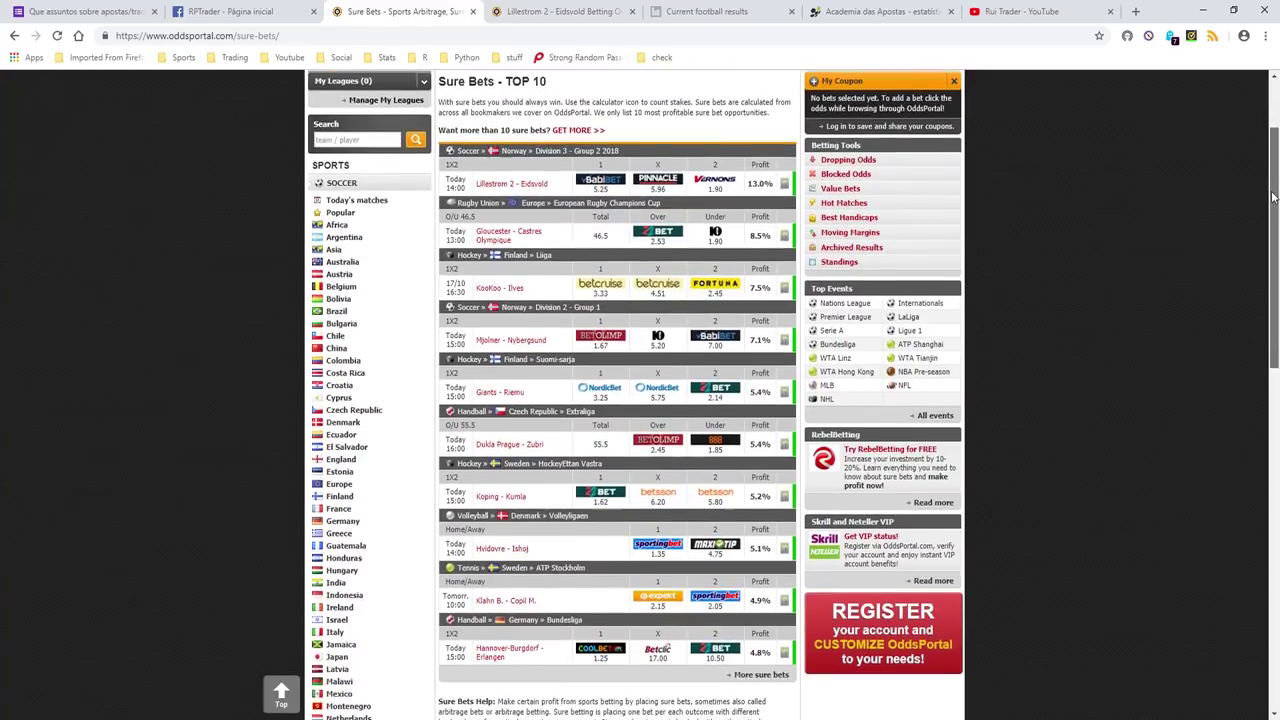
pyautogui.scroll(-1, 1202, 263)
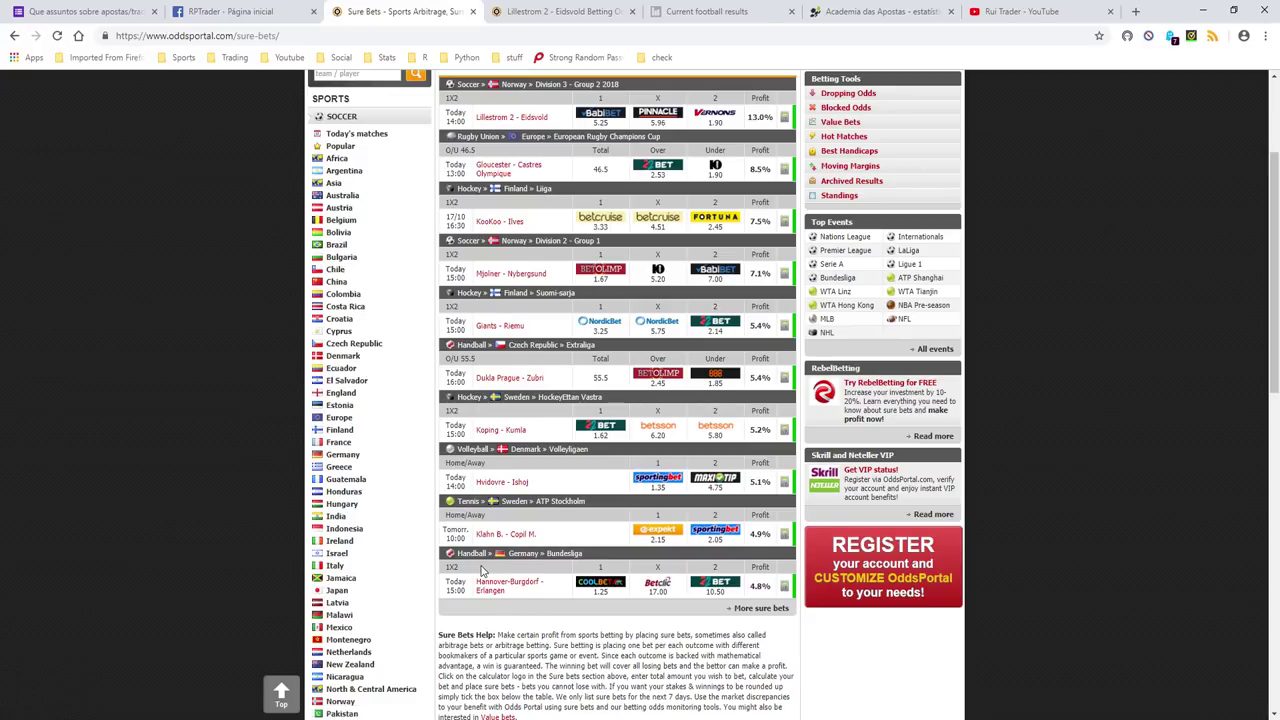
pyautogui.scroll(1, 452, 558)
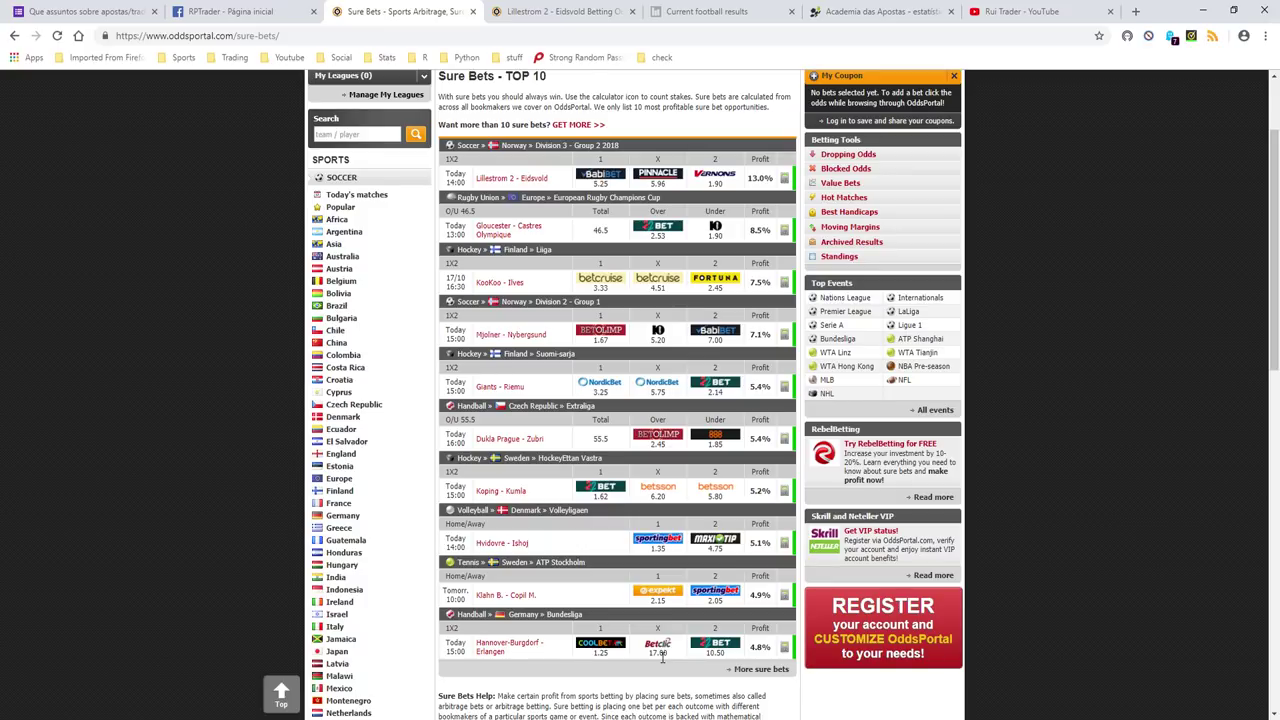
# Open the Hannover-Burgdorf – Erlangen sure bets calculator and select its 100.00 total amount.
pyautogui.click(785, 649)
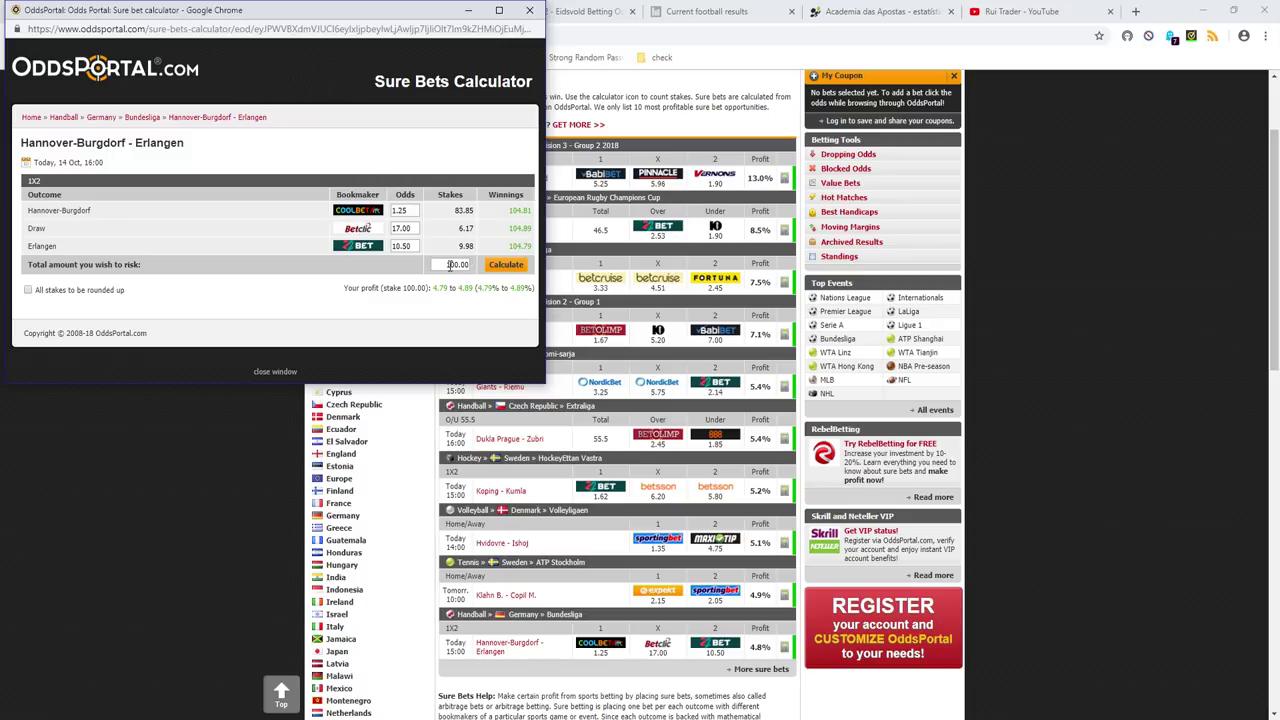
pyautogui.moveTo(433, 264); pyautogui.dragTo(458, 264)
# Recalculate stakes for a 1000.00 total, highlight the 838.52 stake, and close the calculator.
pyautogui.click(458, 264)
pyautogui.write('1000')
pyautogui.click(504, 265)
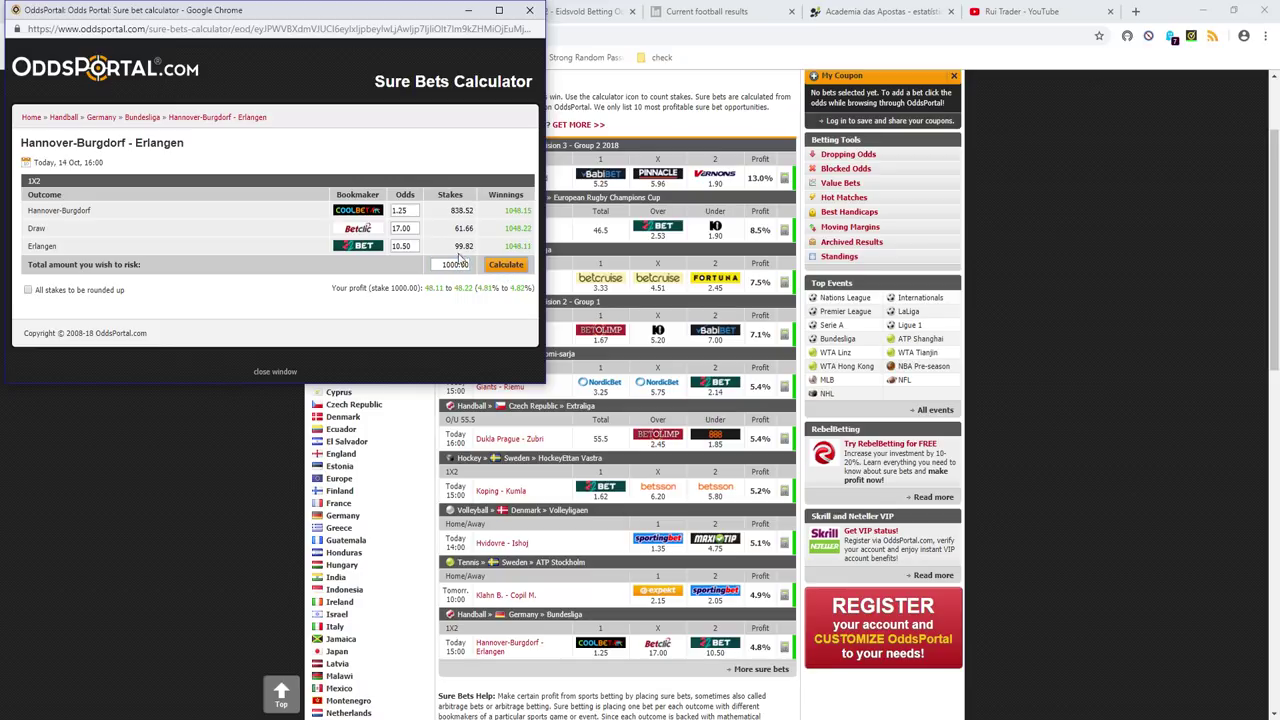
pyautogui.moveTo(442, 210)
pyautogui.mouseDown()
pyautogui.moveTo(474, 210)
pyautogui.moveTo(476, 247)
pyautogui.mouseUp()
pyautogui.click(529, 11)
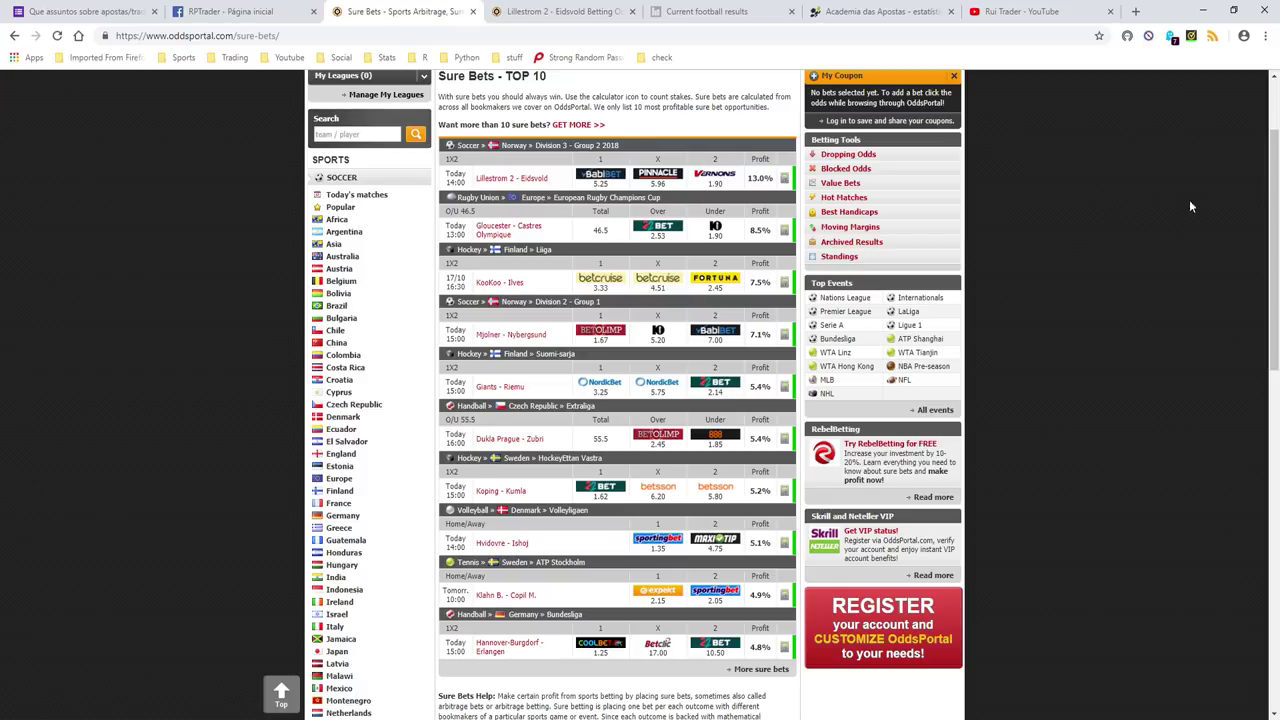
pyautogui.moveTo(1272, 183); pyautogui.dragTo(1272, 137)
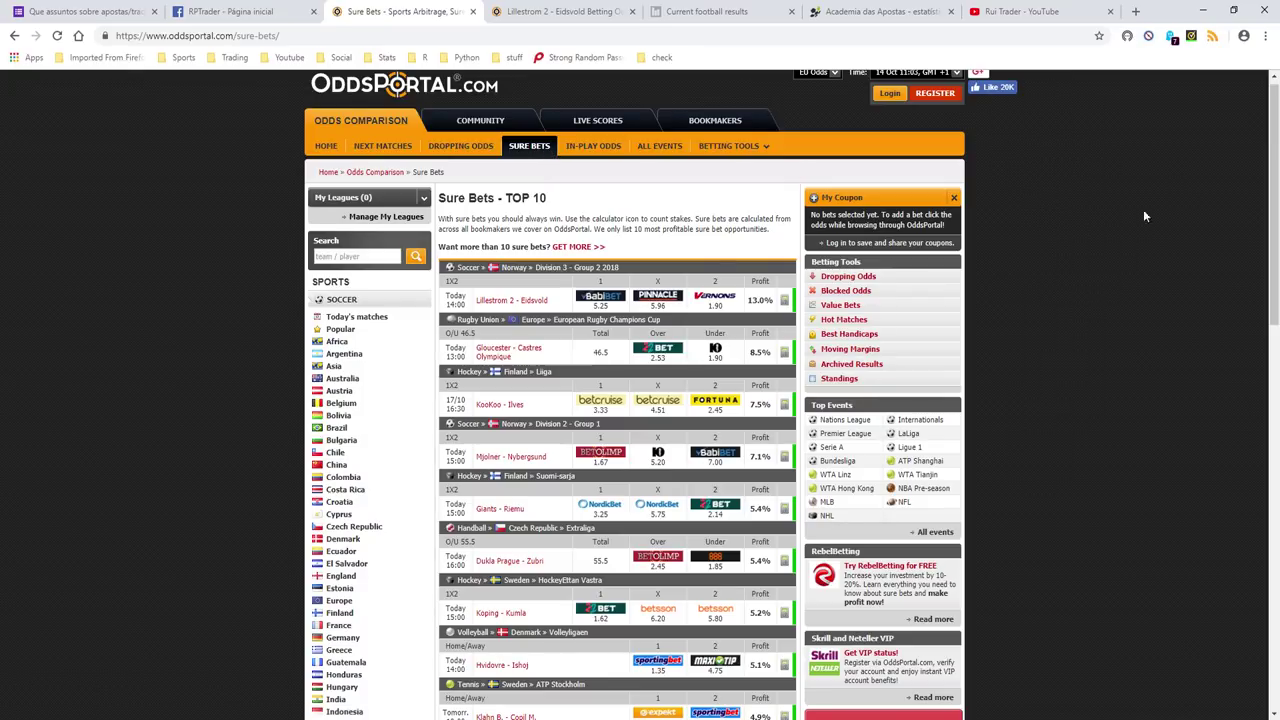
pyautogui.moveTo(1268, 160); pyautogui.dragTo(1268, 210)
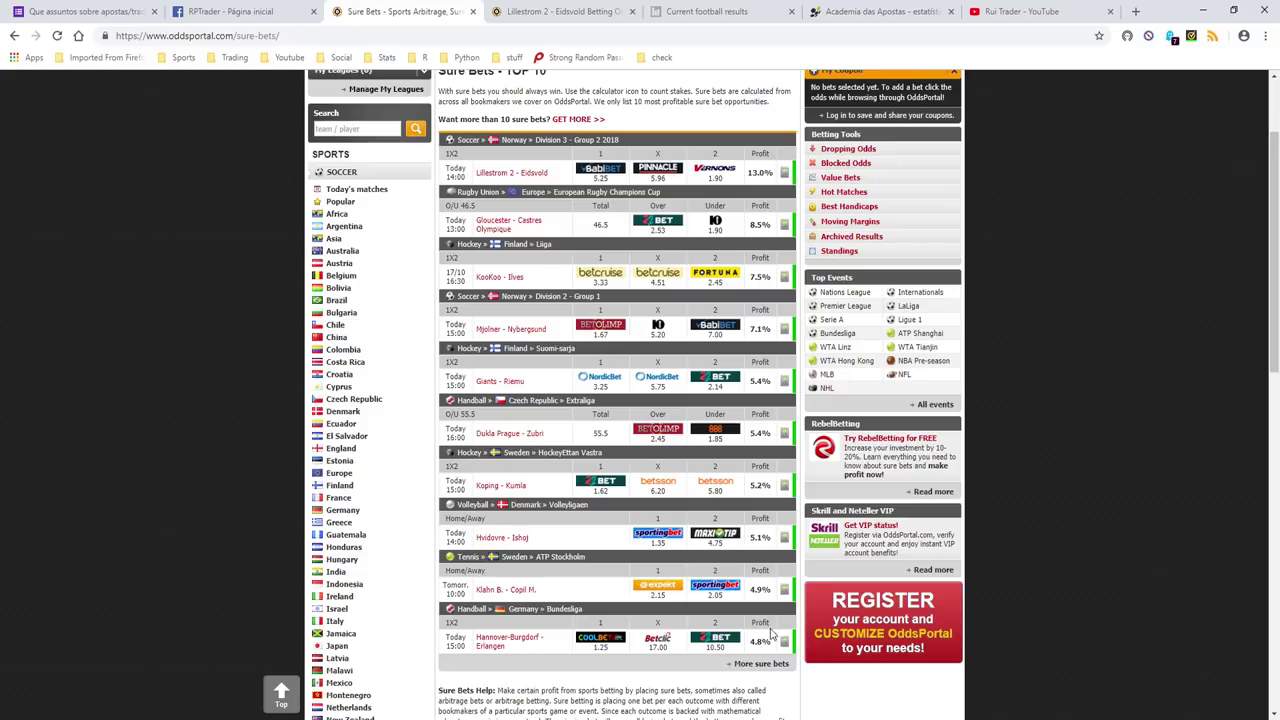
pyautogui.click(783, 645)
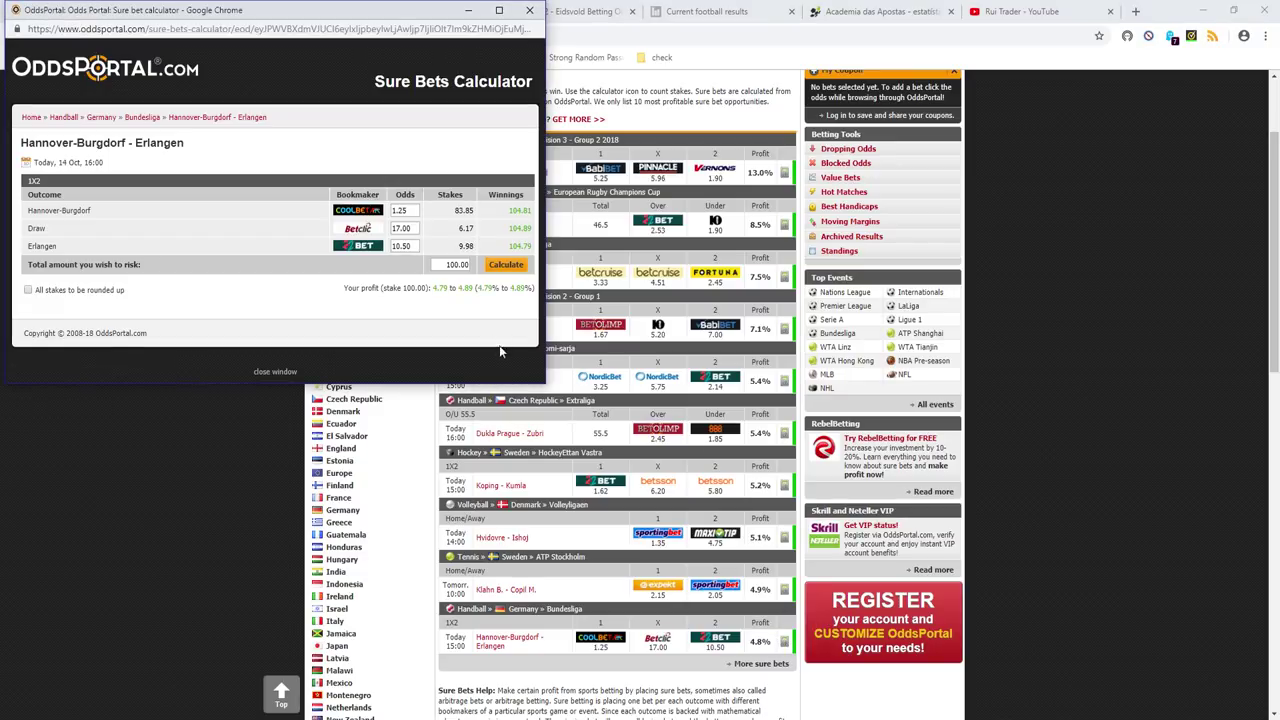
pyautogui.click(455, 265)
pyautogui.write('0')
pyautogui.click(505, 265)
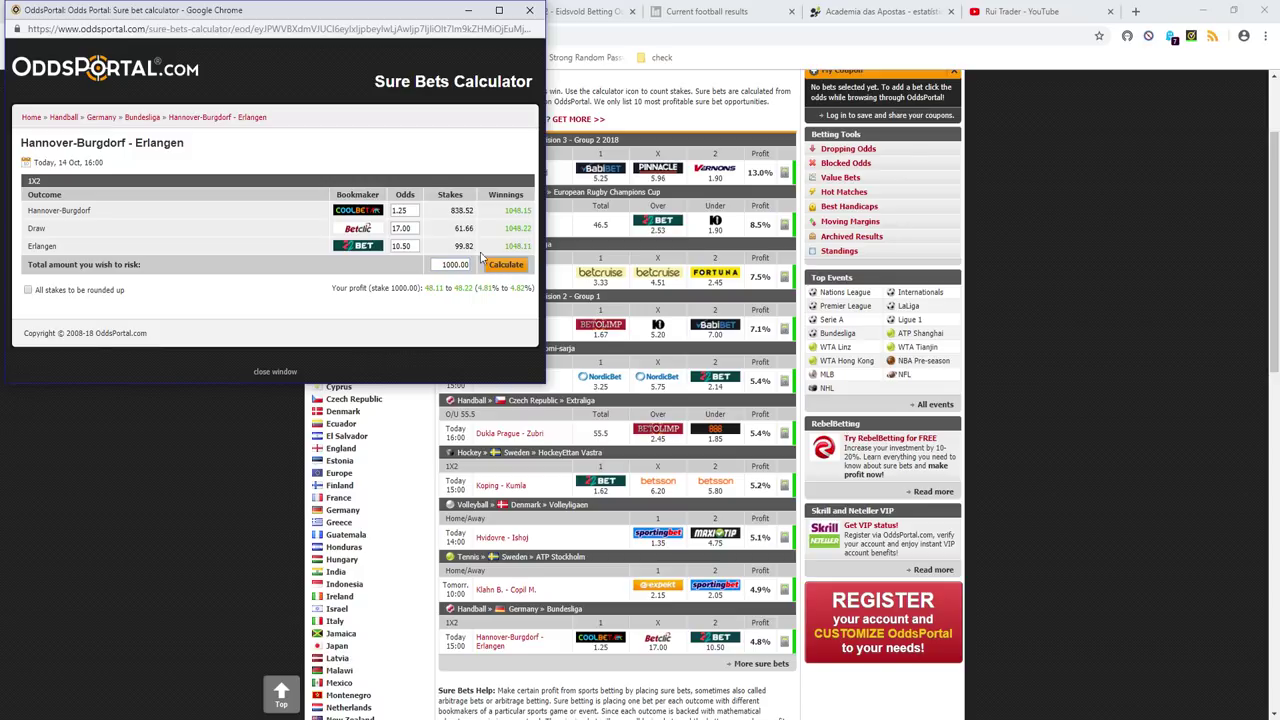
pyautogui.doubleClick(467, 265)
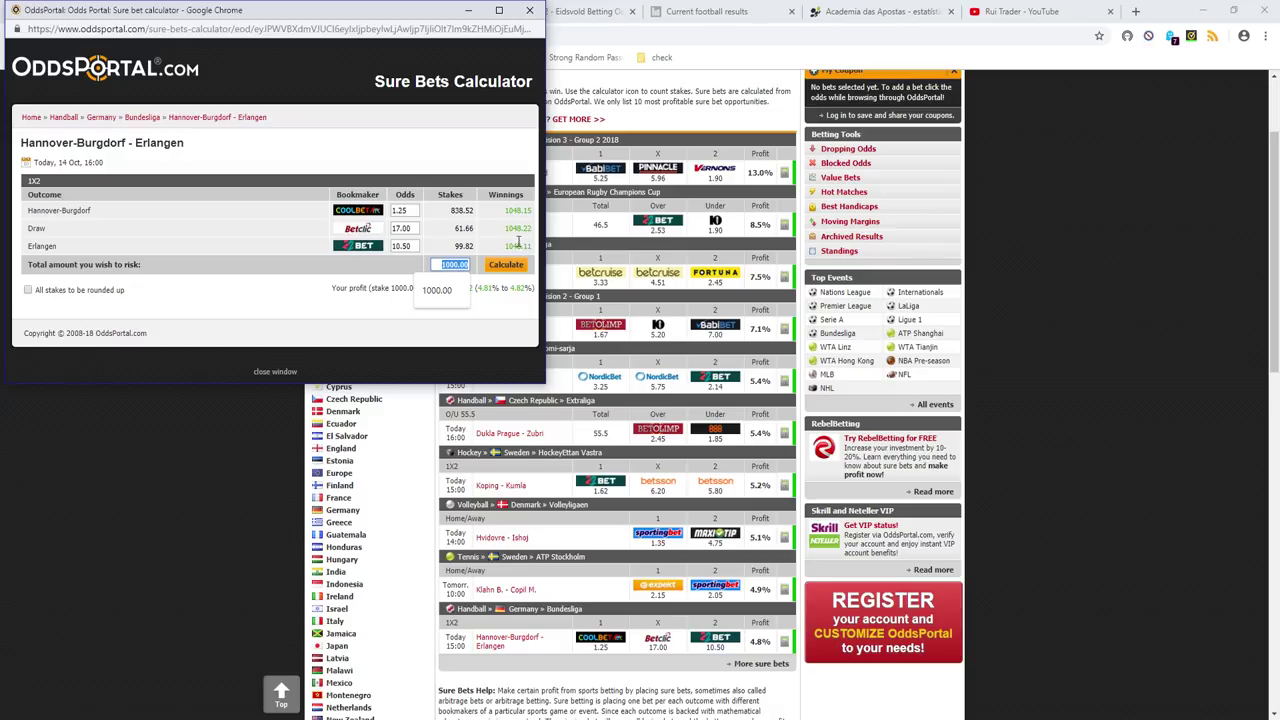
pyautogui.click(277, 299)
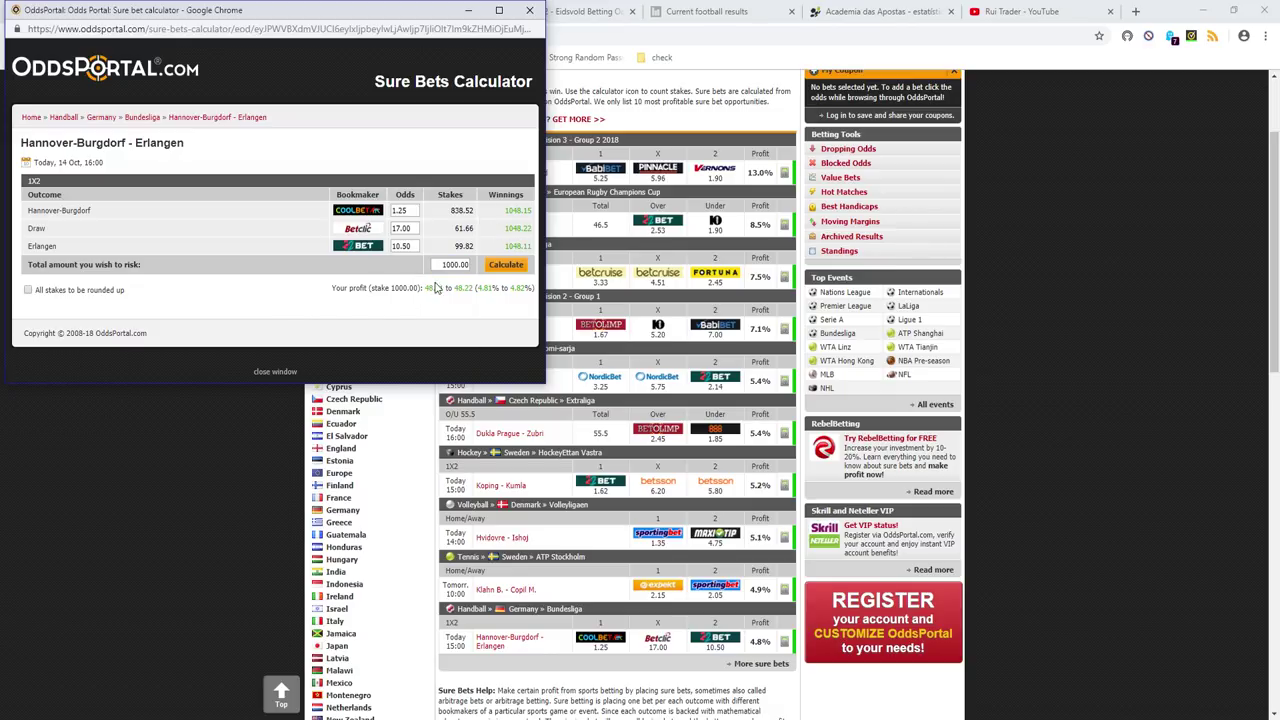
pyautogui.click(529, 10)
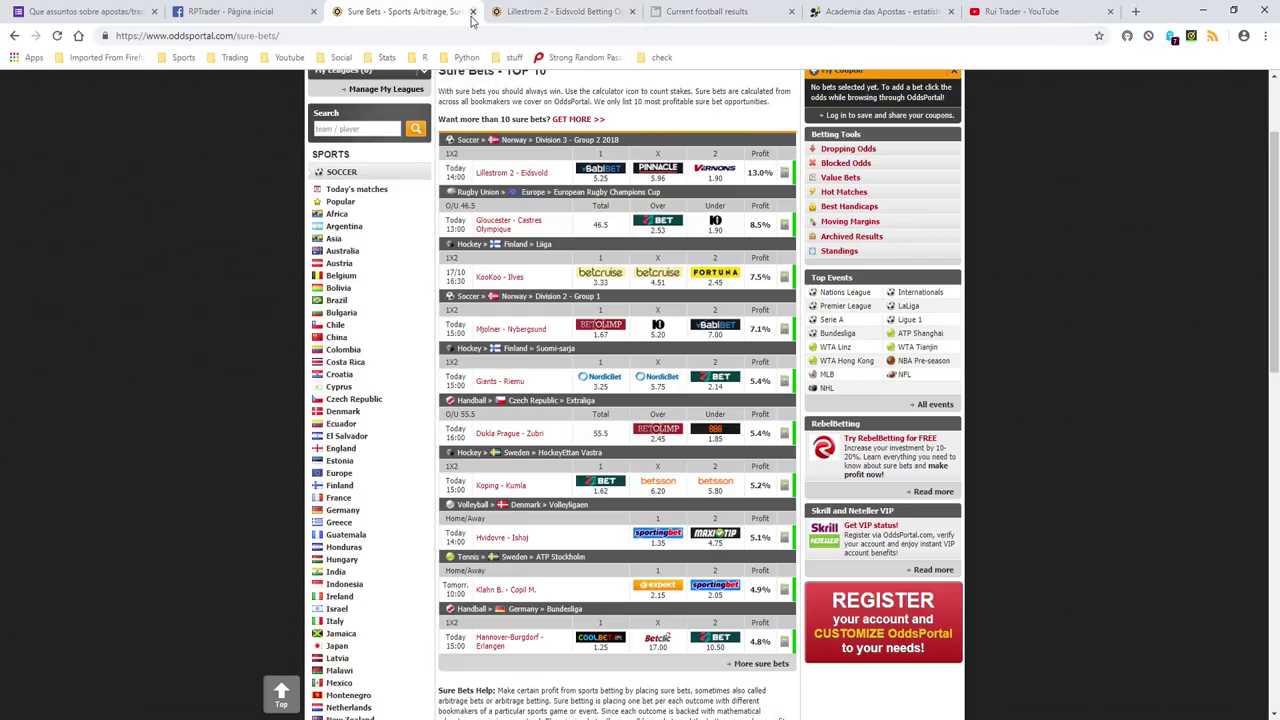
# Close the Sure Bets tab and move the Rui Trader YouTube tab next to RPTrader.
pyautogui.click(473, 11)
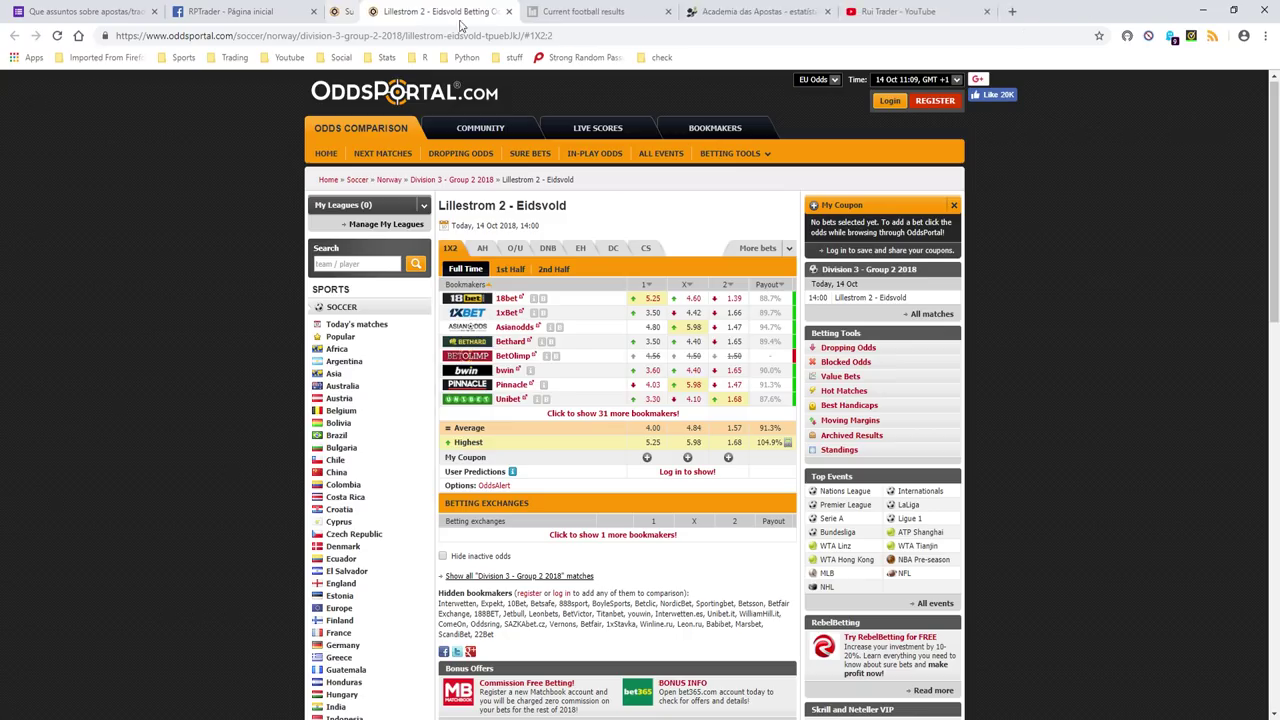
pyautogui.click(870, 12)
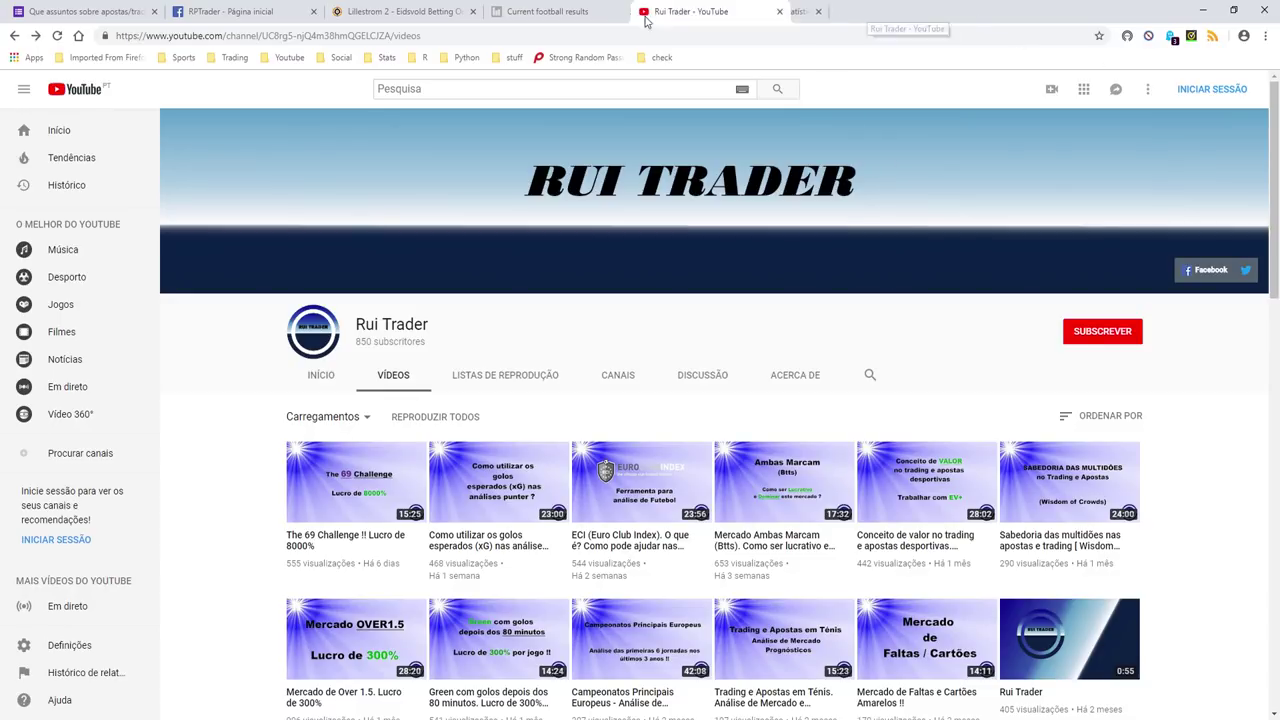
pyautogui.moveTo(867, 12); pyautogui.dragTo(395, 12)
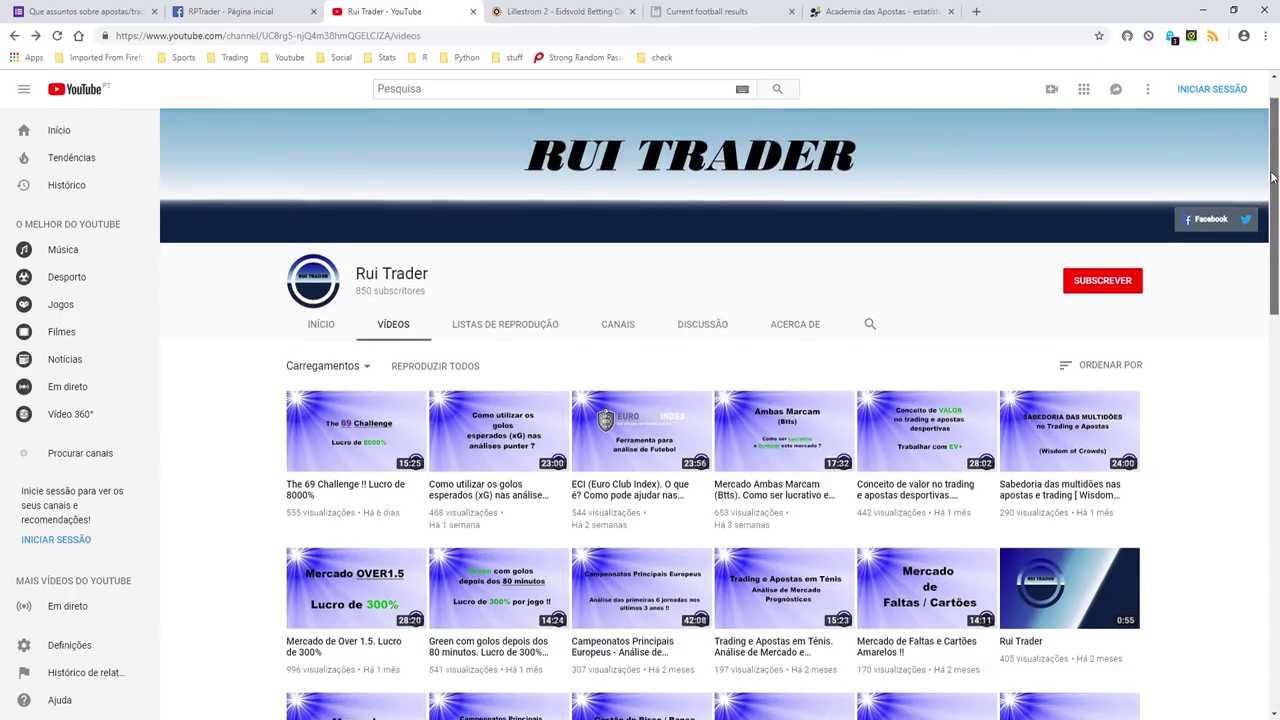
# Scroll through the Rui Trader Videos list and back to the top.
pyautogui.moveTo(1272, 159)
pyautogui.mouseDown()
pyautogui.moveTo(1272, 231)
pyautogui.moveTo(1272, 194)
pyautogui.mouseUp()
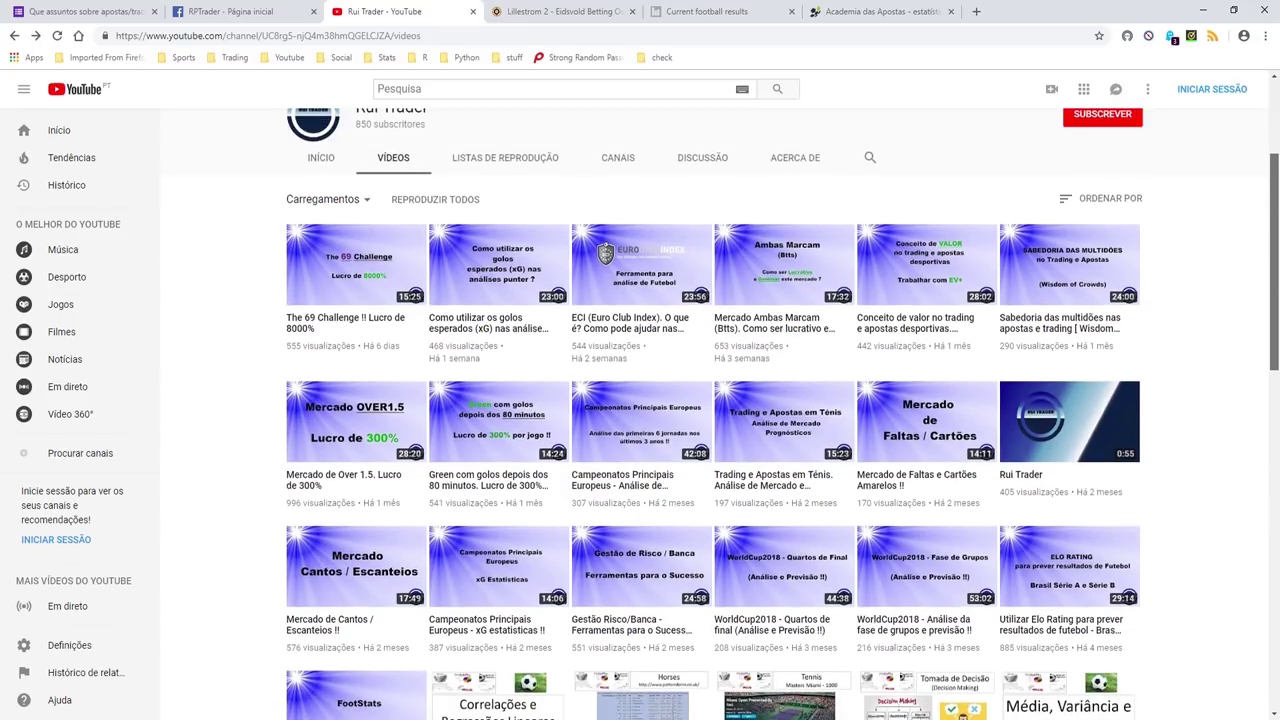
pyautogui.scroll(-1, 712, 420)
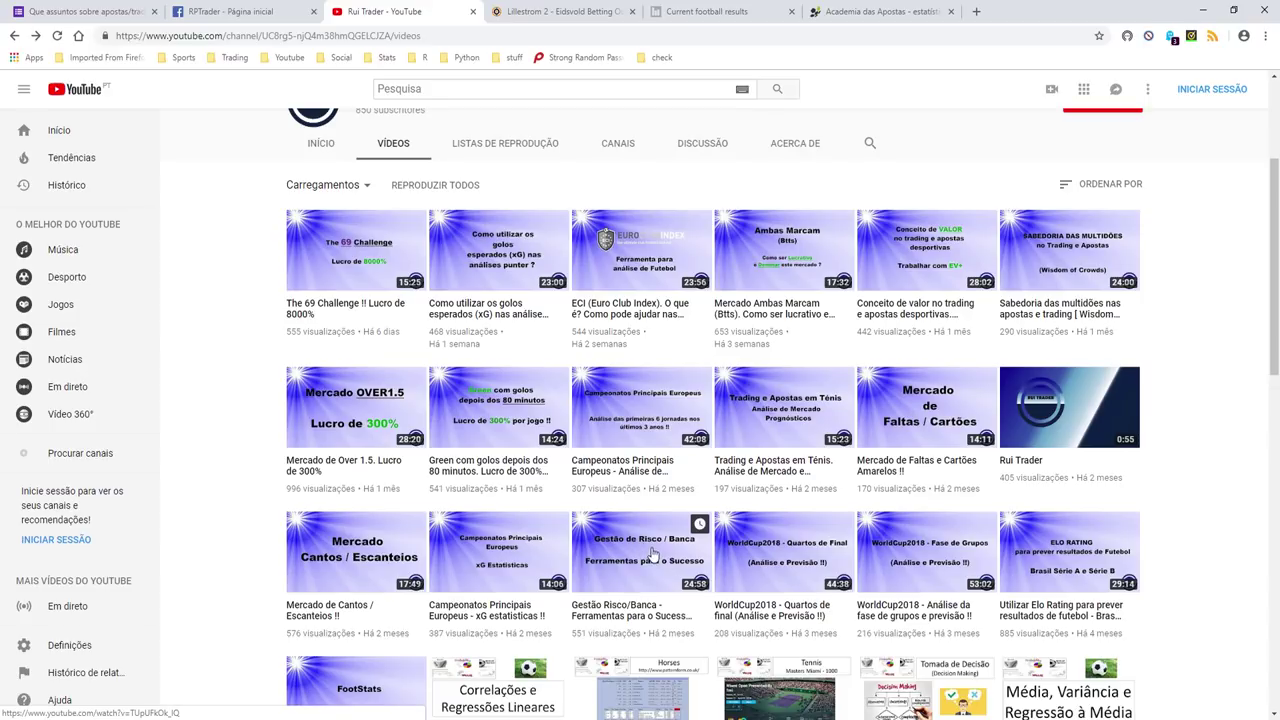
pyautogui.moveTo(1272, 206); pyautogui.dragTo(1273, 261)
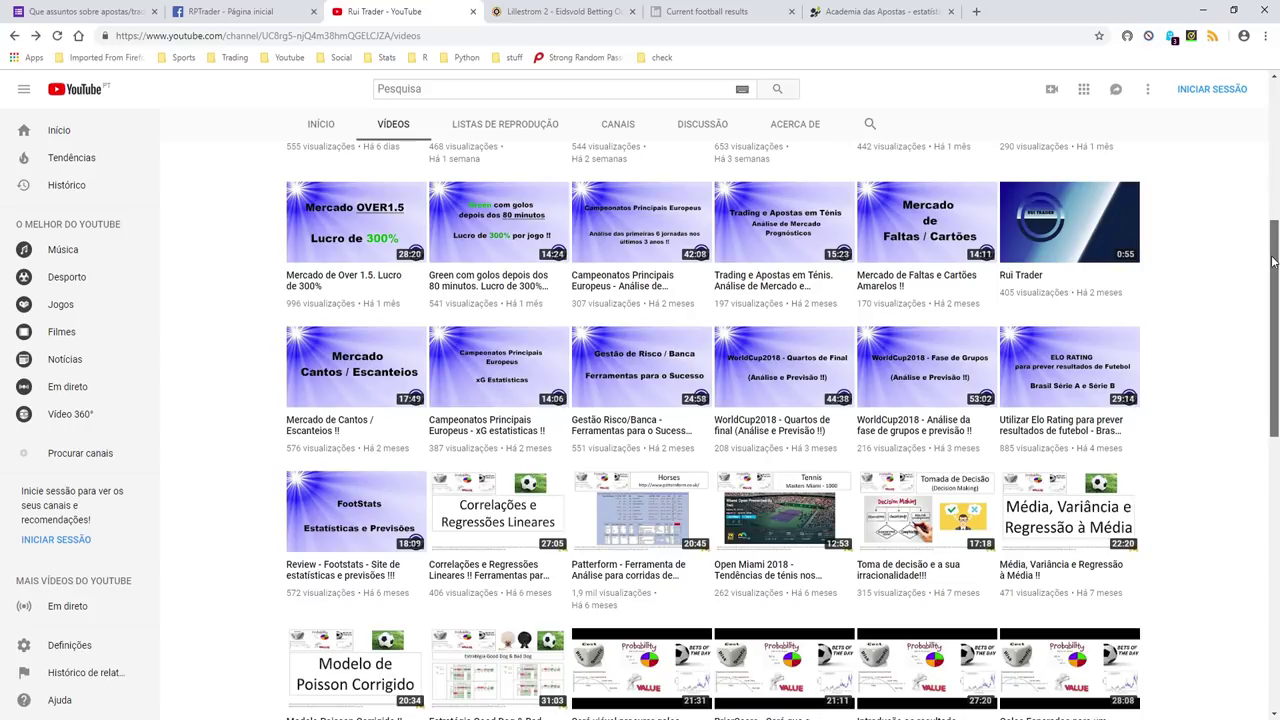
pyautogui.scroll(-1, 1273, 261)
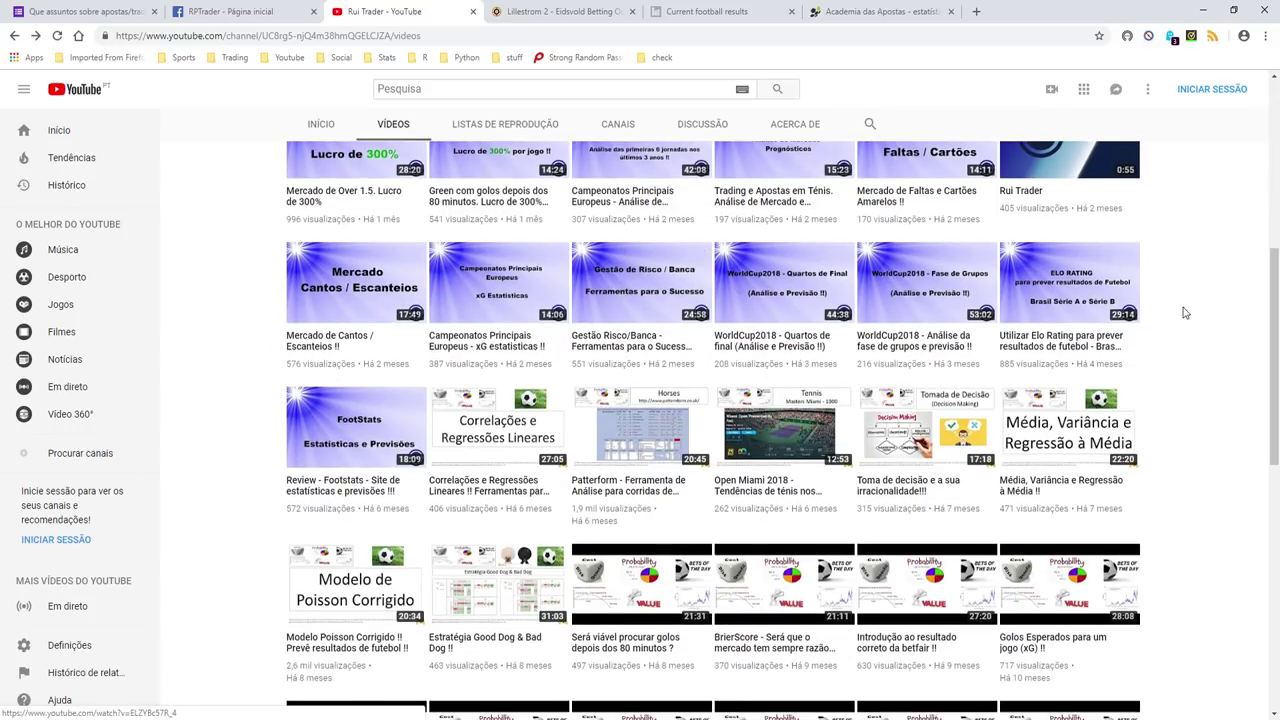
pyautogui.moveTo(1271, 285); pyautogui.dragTo(1263, 466)
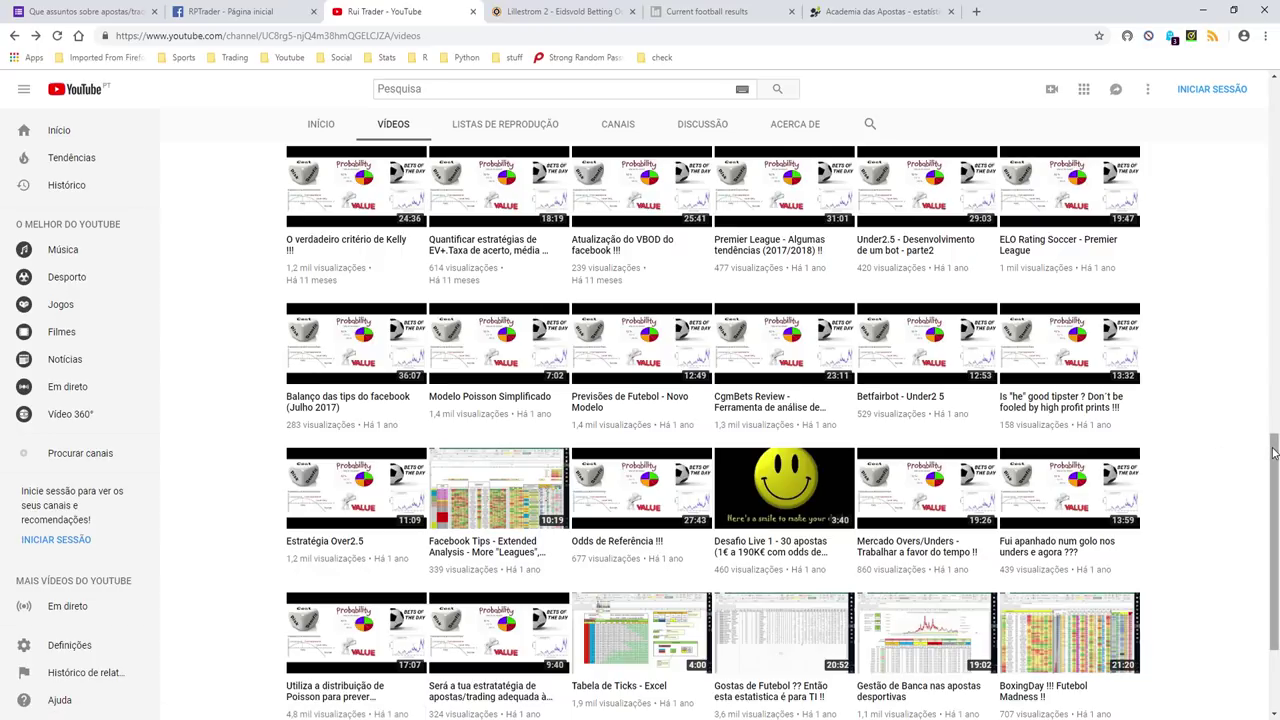
pyautogui.scroll(-2, 470, 420)
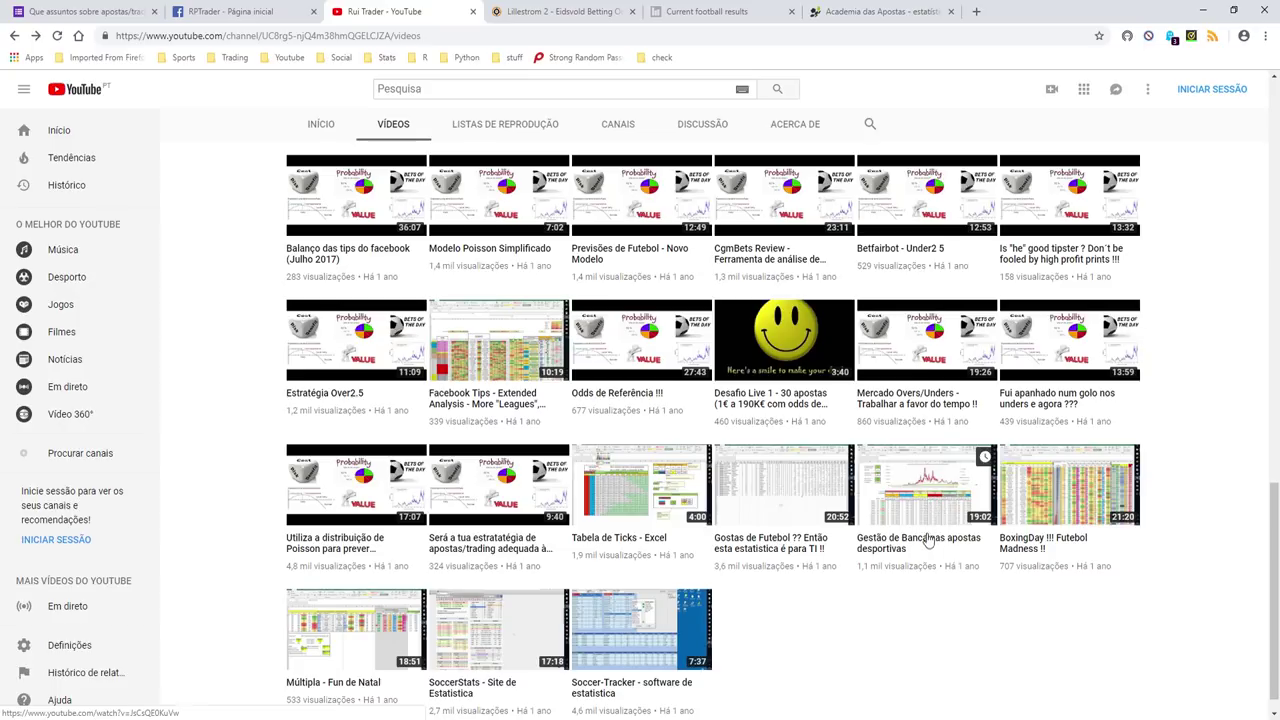
pyautogui.moveTo(1274, 590); pyautogui.dragTo(1274, 213)
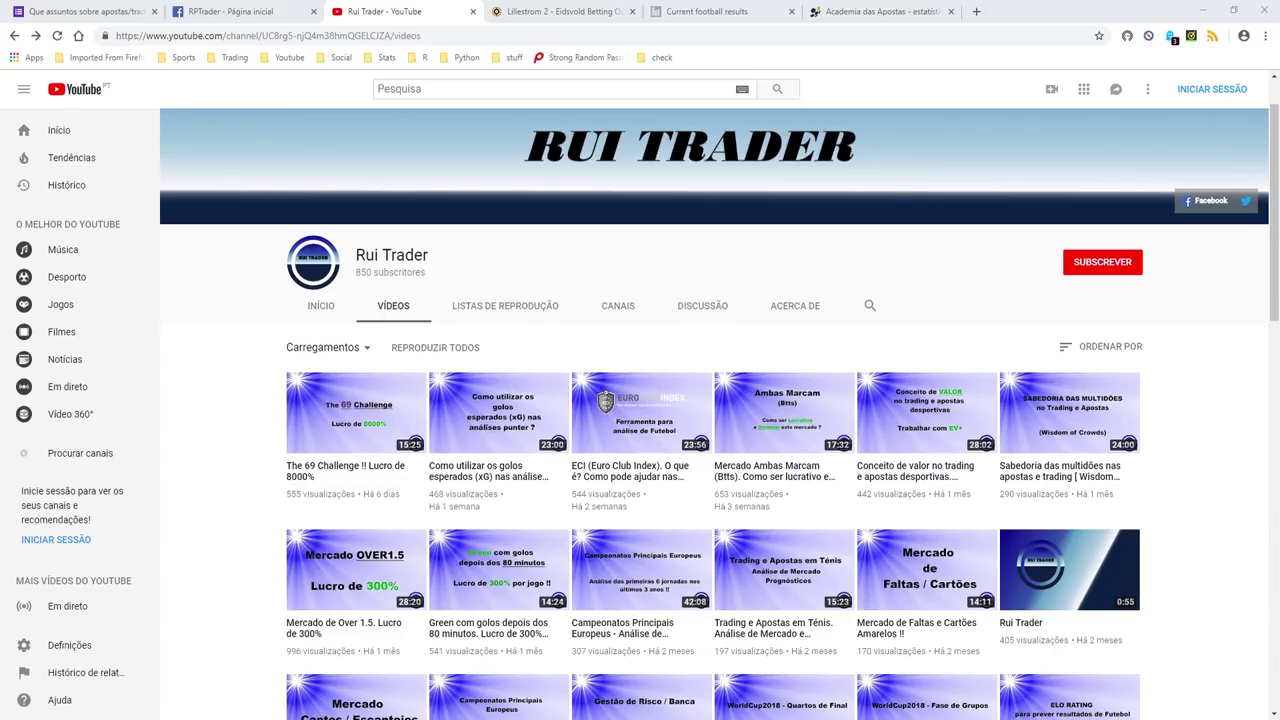
pyautogui.moveTo(1274, 278); pyautogui.dragTo(1273, 338)
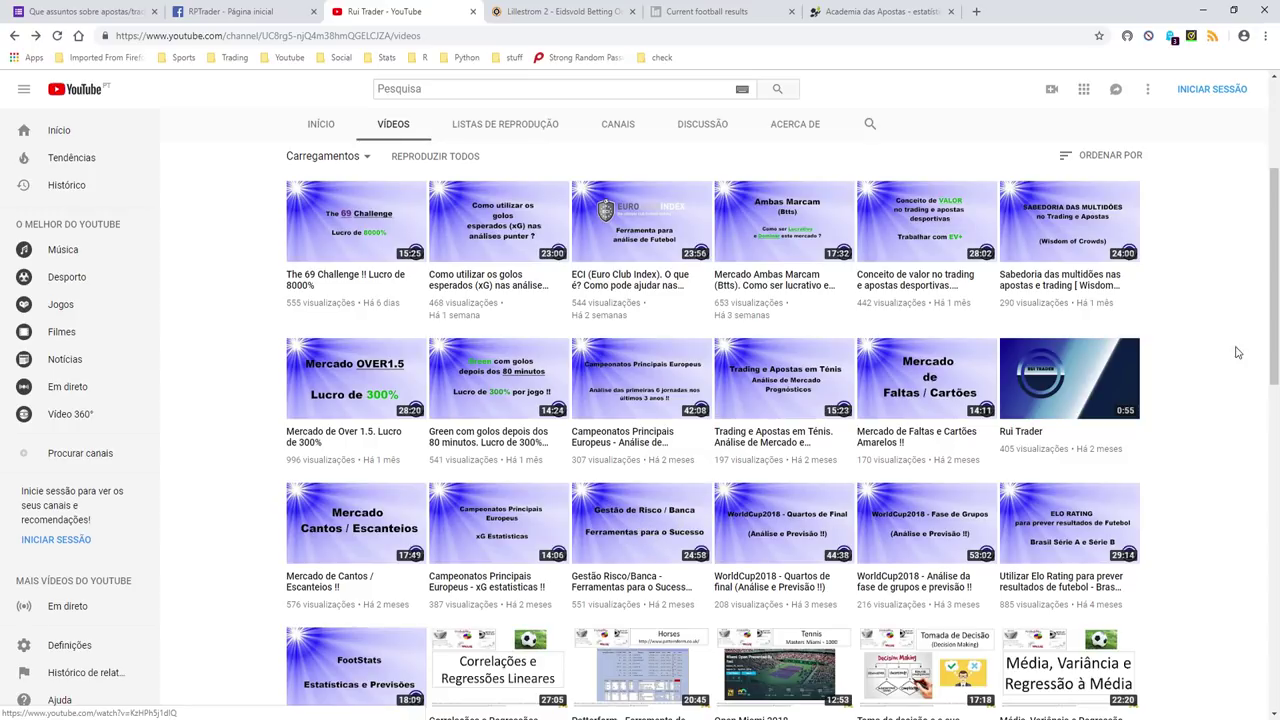
pyautogui.scroll(-2, 1271, 311)
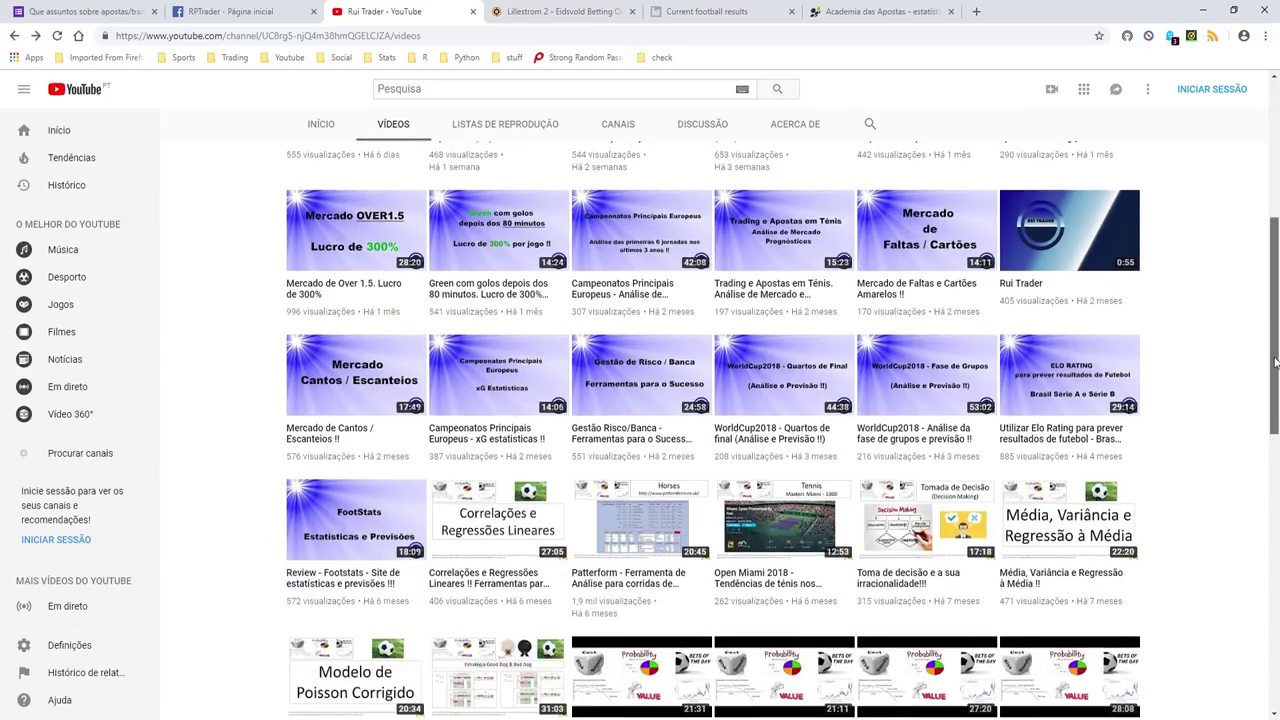
pyautogui.scroll(4, 812, 315)
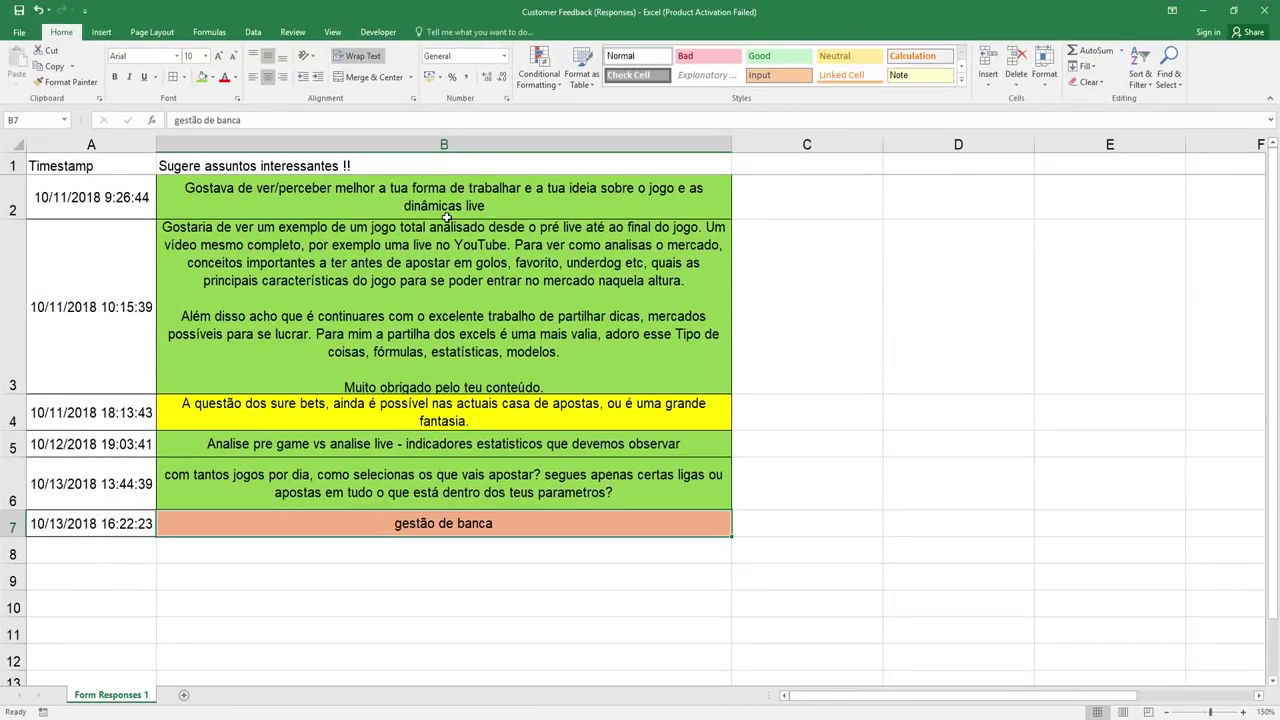
# Read the suggestions in cells B2, B3, B5 and B6, ending on the long B3 entry.
pyautogui.click(456, 203)
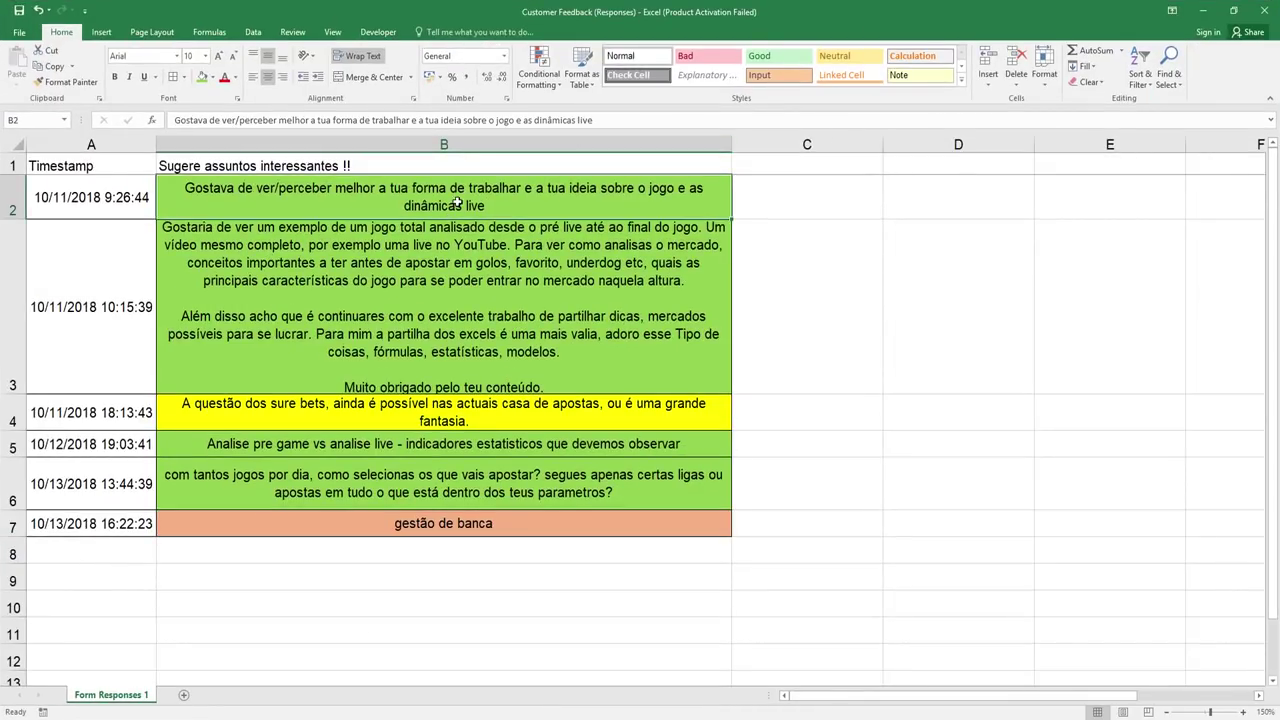
pyautogui.click(465, 262)
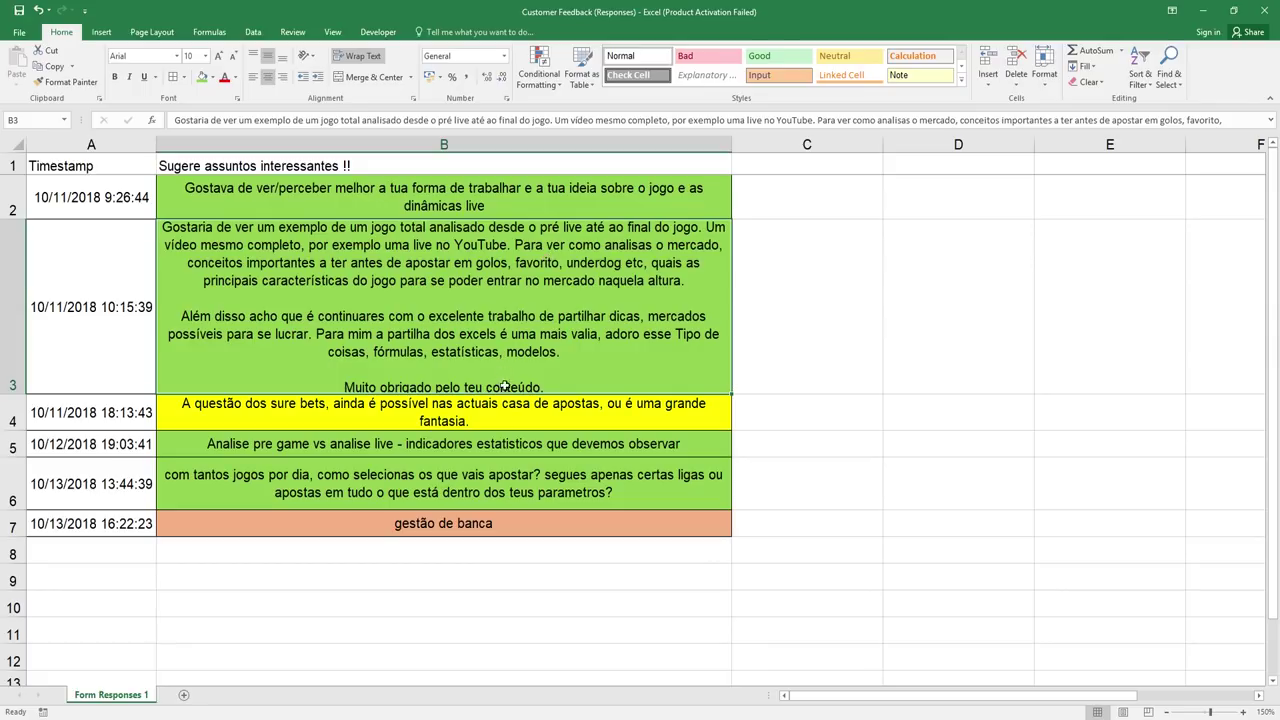
pyautogui.click(496, 438)
pyautogui.click(498, 492)
pyautogui.click(487, 284)
# Revisit suggestions B2, B3, B5 and B6, then restore and minimize the Excel window.
pyautogui.click(526, 205)
pyautogui.click(519, 273)
pyautogui.click(428, 205)
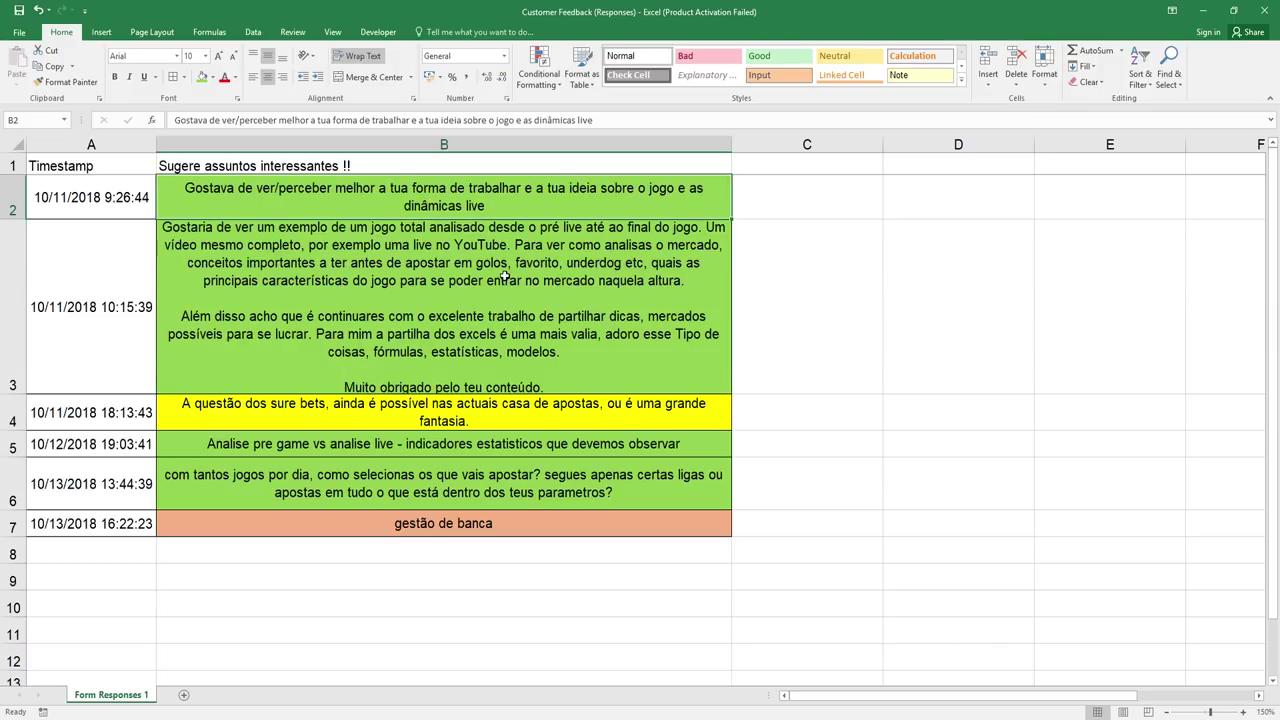
pyautogui.click(469, 447)
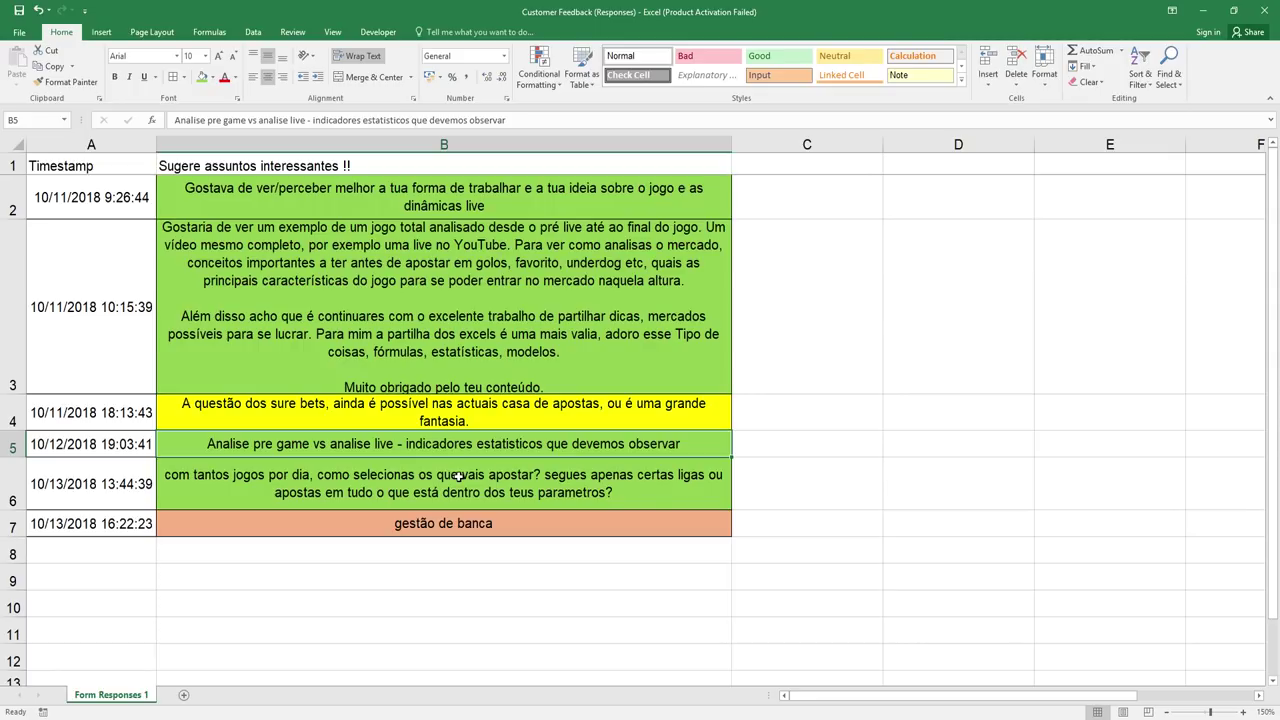
pyautogui.click(457, 477)
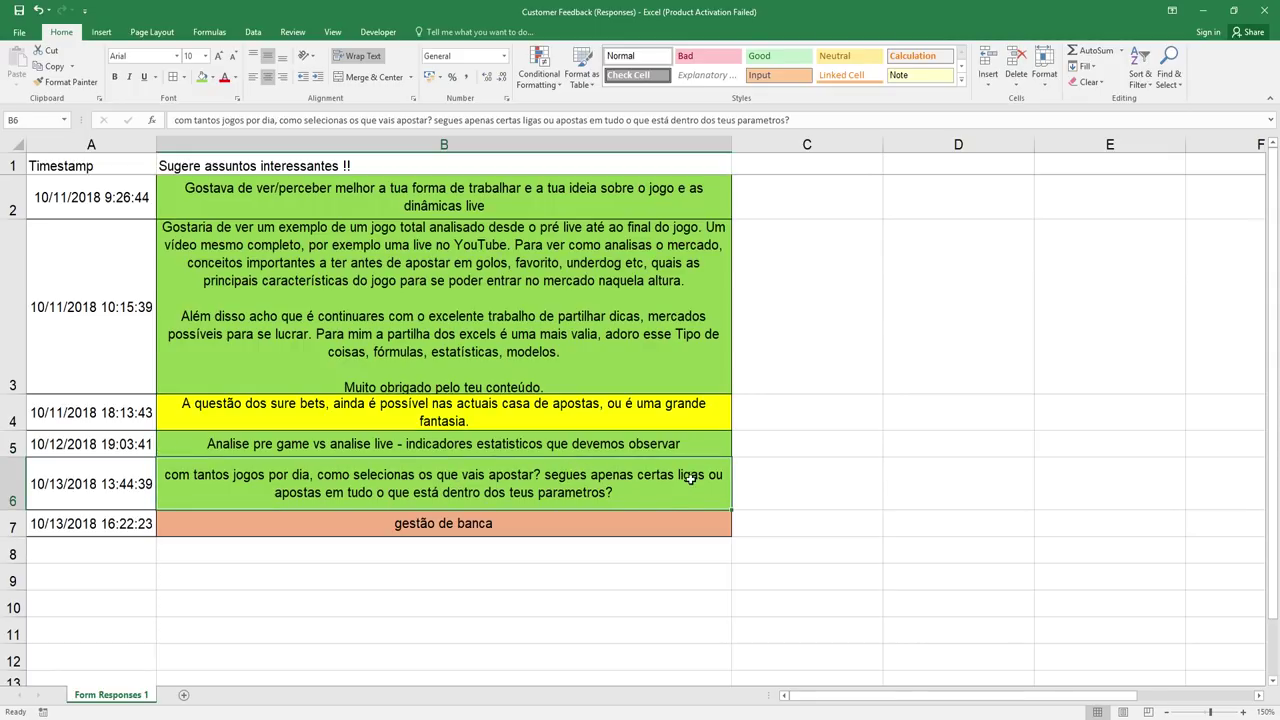
pyautogui.moveTo(680, 9); pyautogui.dragTo(732, 33)
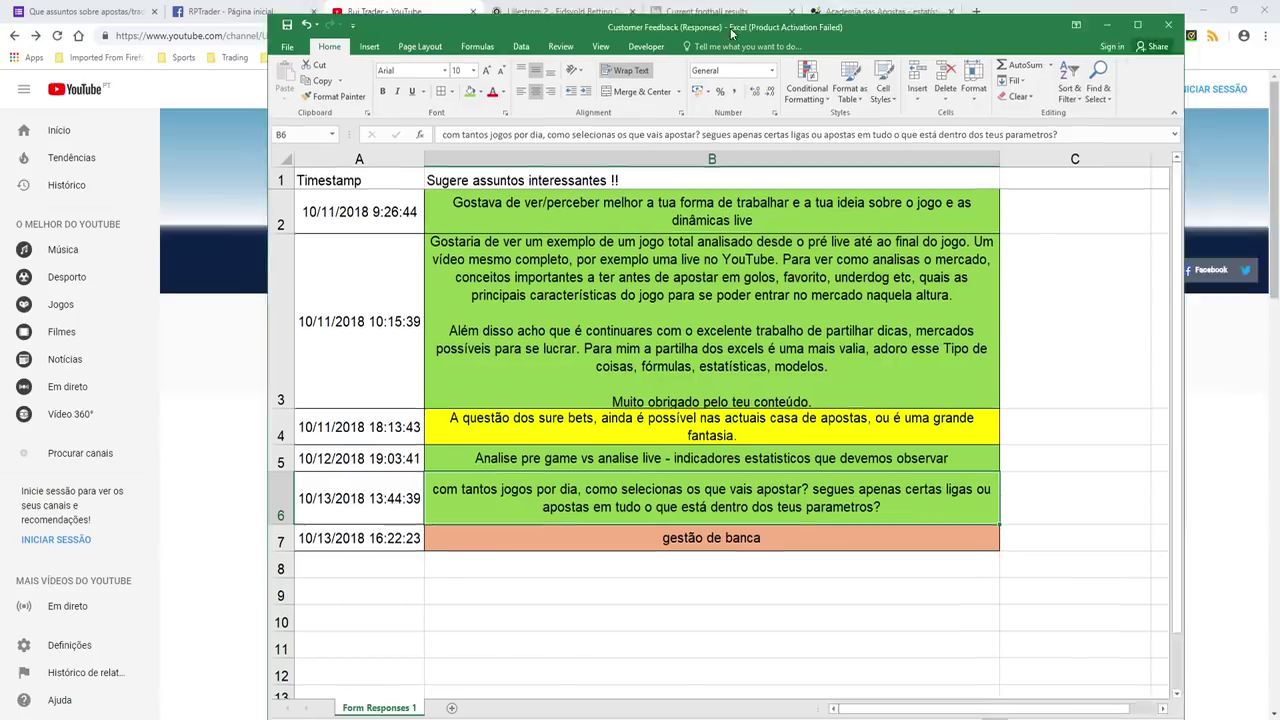
pyautogui.click(1107, 24)
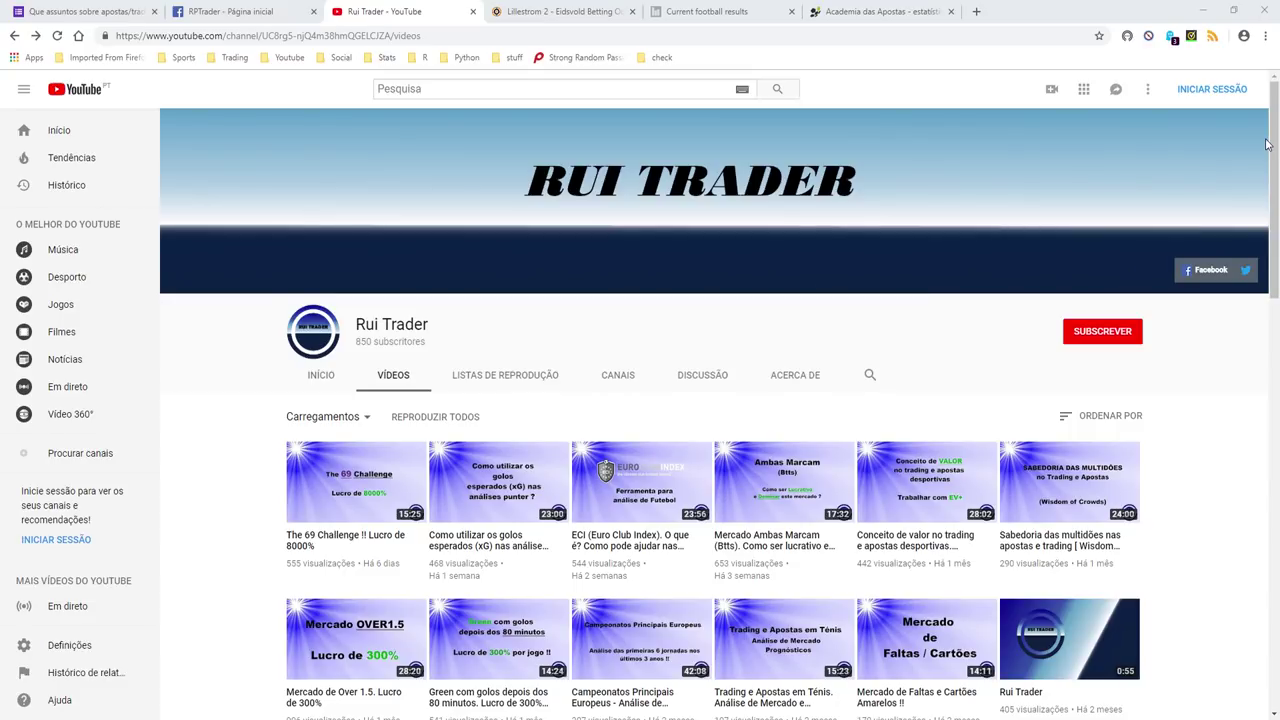
# Switch to the current football results page and scroll down to the Brazil Serie A table.
pyautogui.click(724, 14)
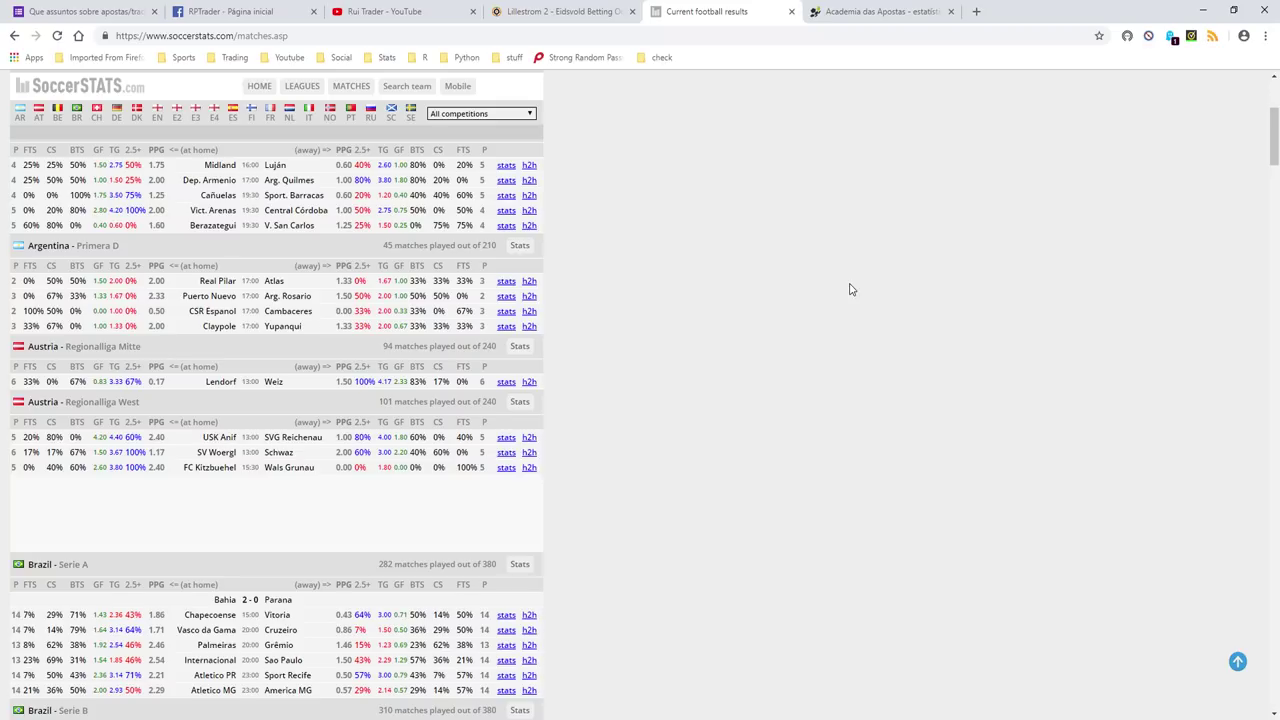
pyautogui.moveTo(1274, 140); pyautogui.dragTo(1274, 126)
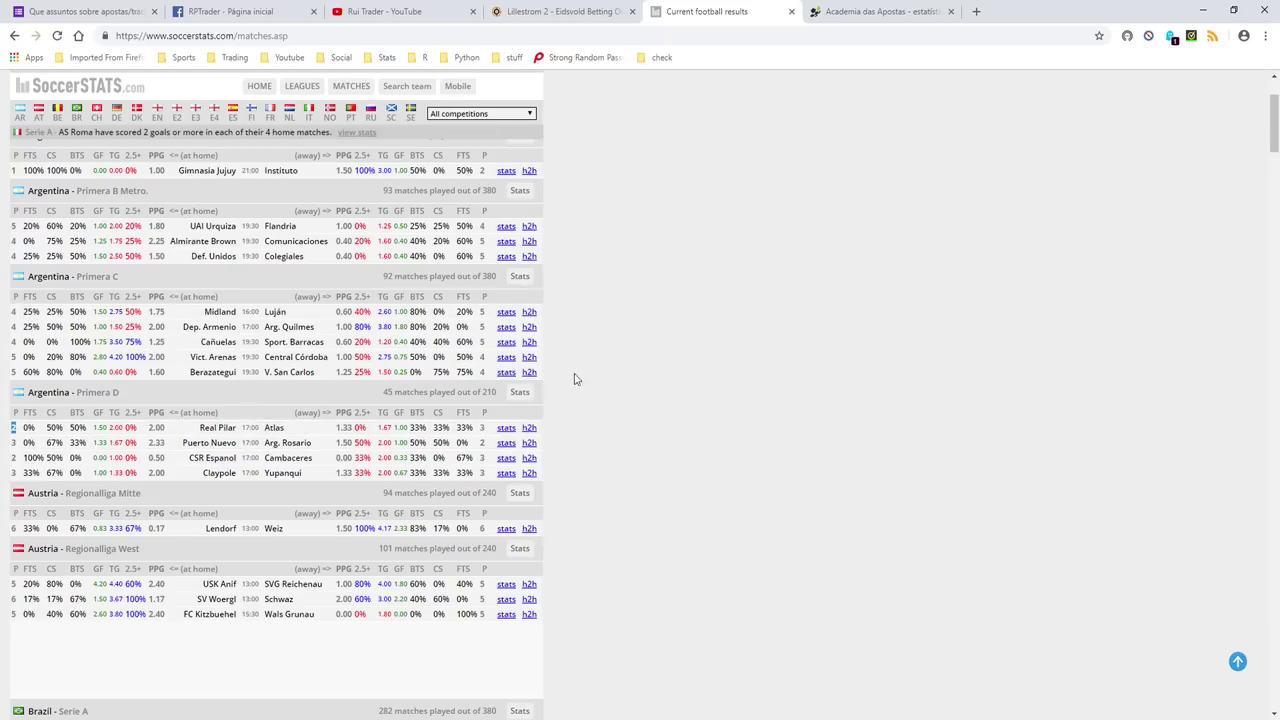
pyautogui.moveTo(1275, 120); pyautogui.dragTo(1275, 135)
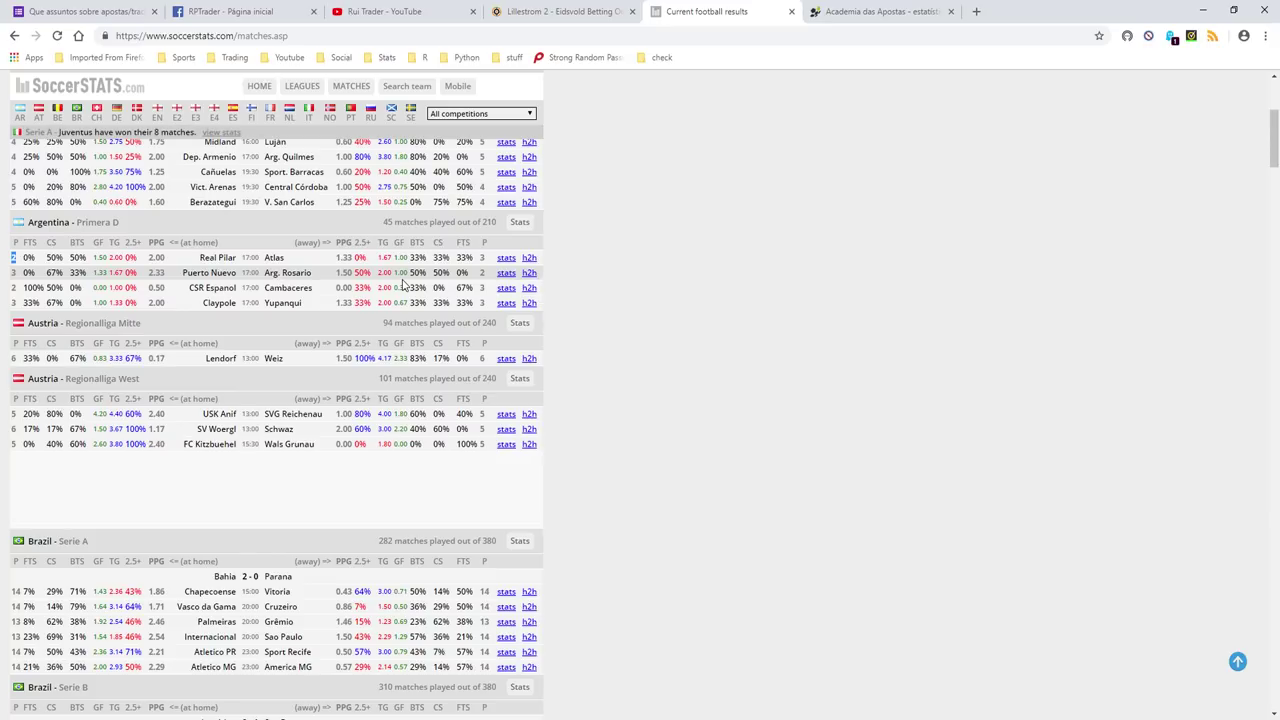
pyautogui.moveTo(1273, 120); pyautogui.dragTo(1273, 154)
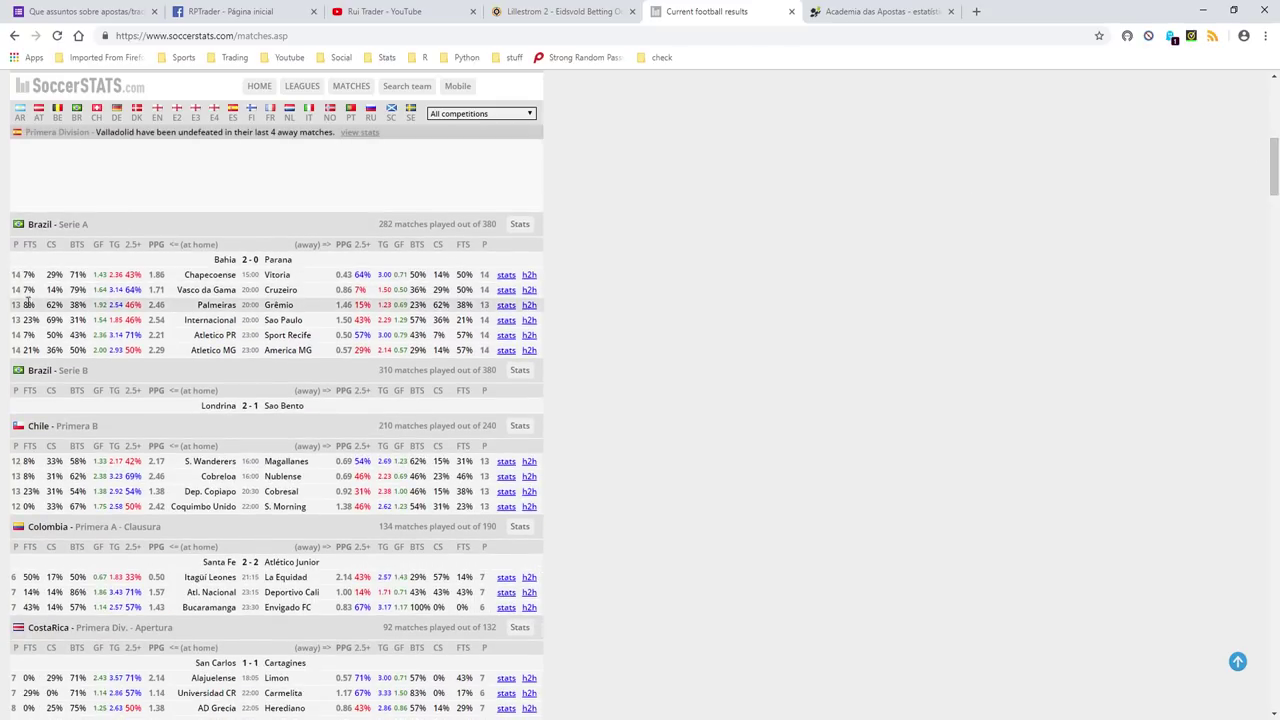
# Highlight the Brazil Serie A match rows and point out the CS column heading.
pyautogui.moveTo(19, 274); pyautogui.dragTo(629, 323)
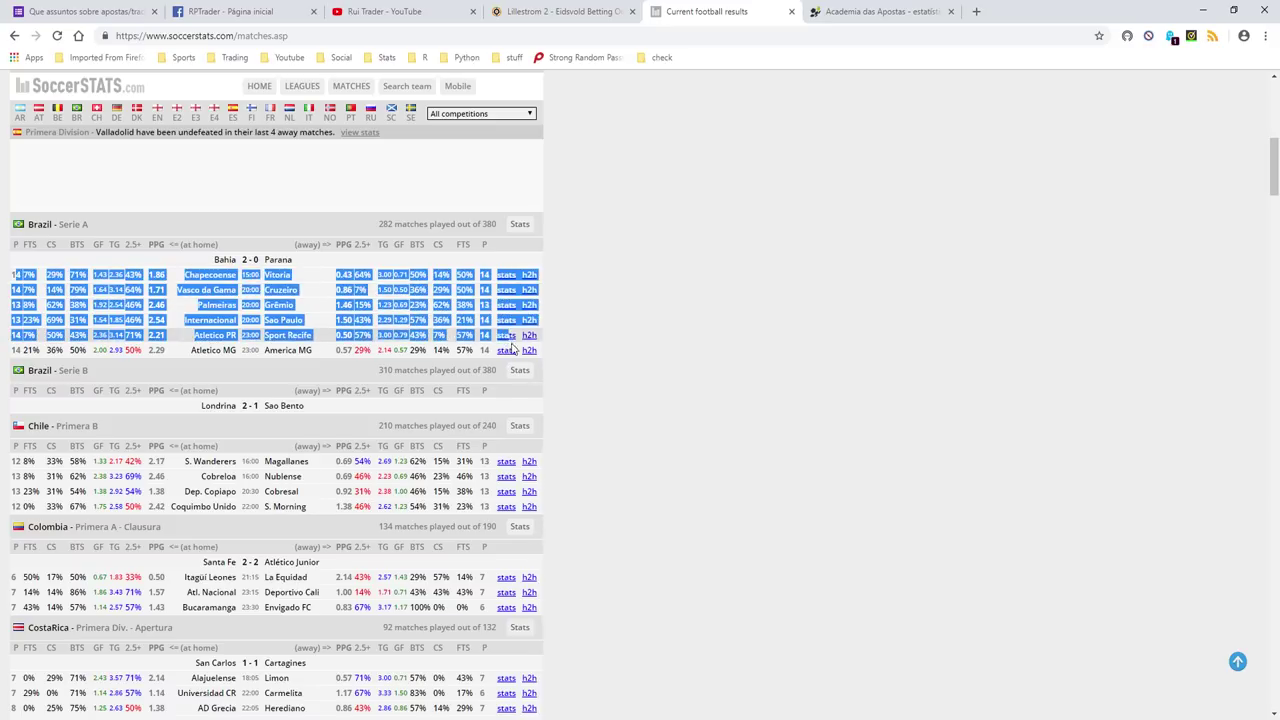
pyautogui.click(303, 262)
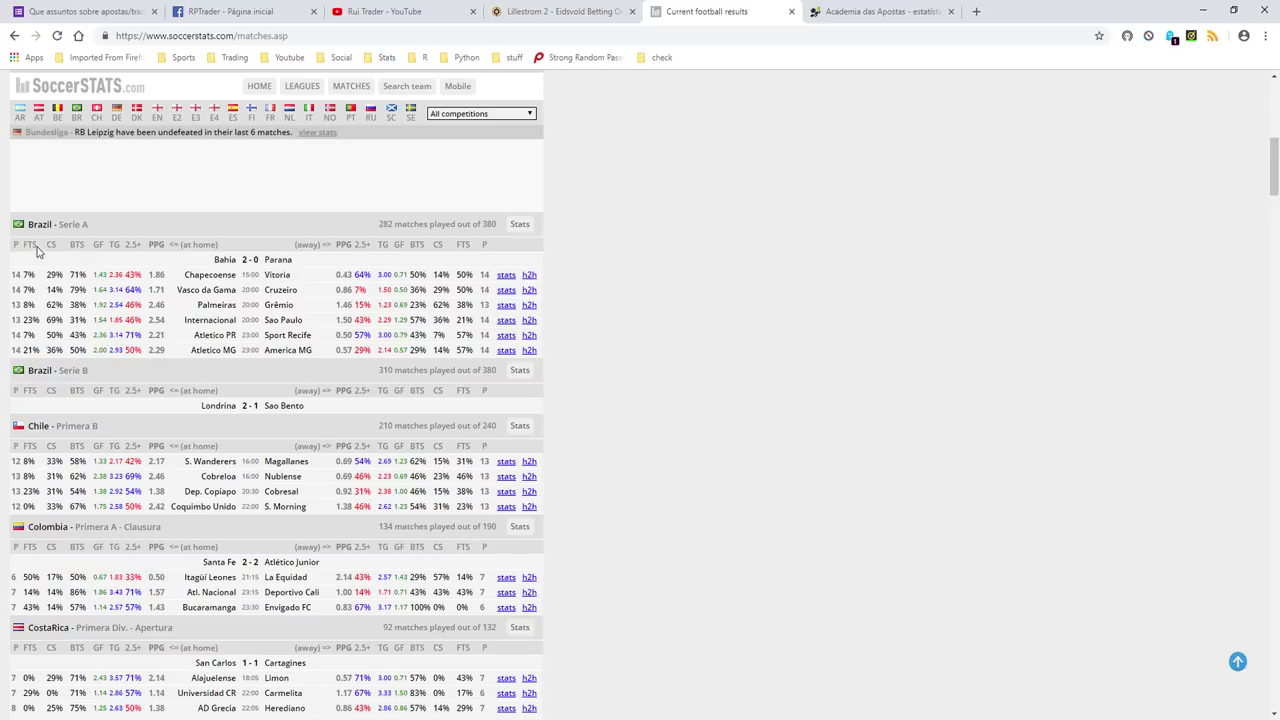
pyautogui.doubleClick(51, 245)
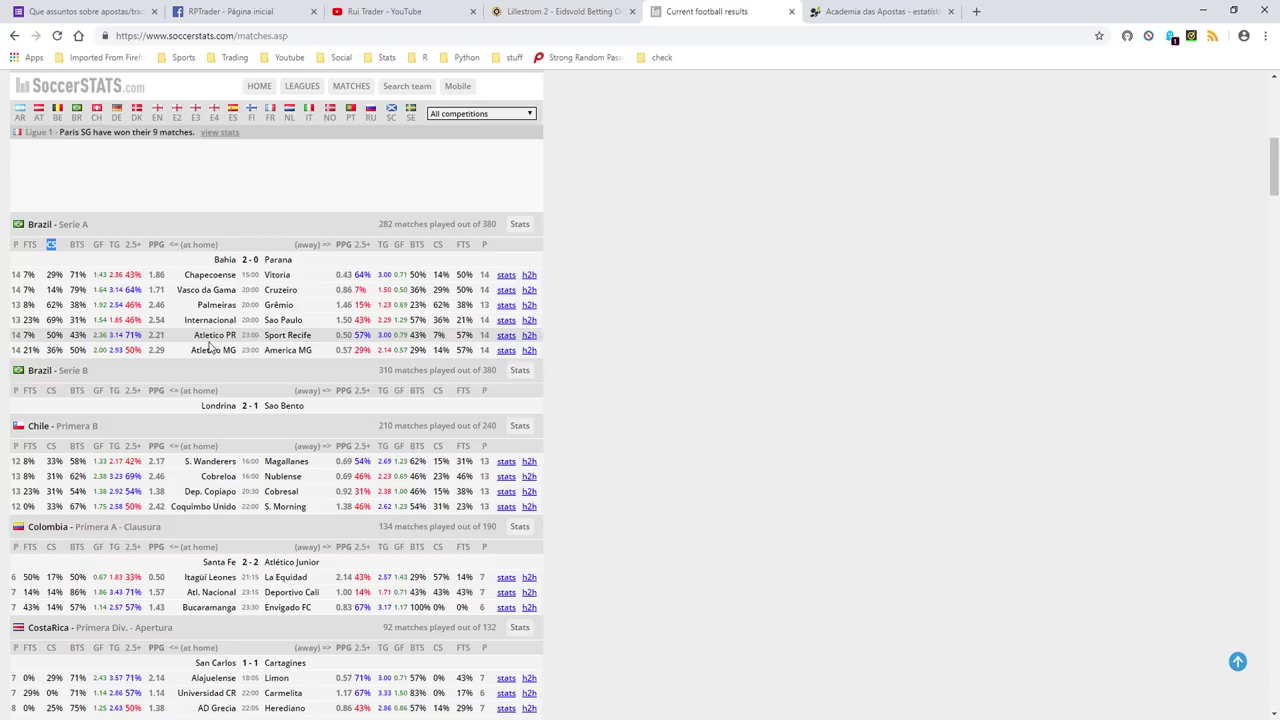
pyautogui.doubleClick(156, 335)
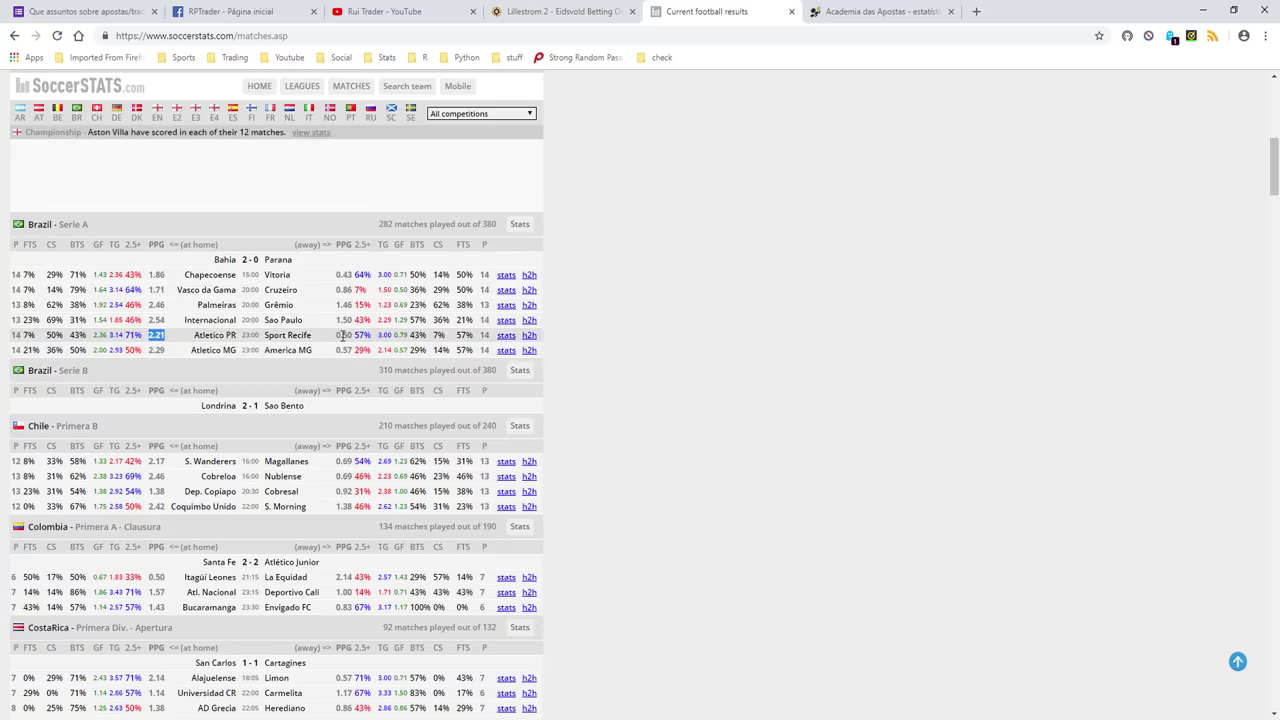
pyautogui.moveTo(337, 335); pyautogui.dragTo(343, 336)
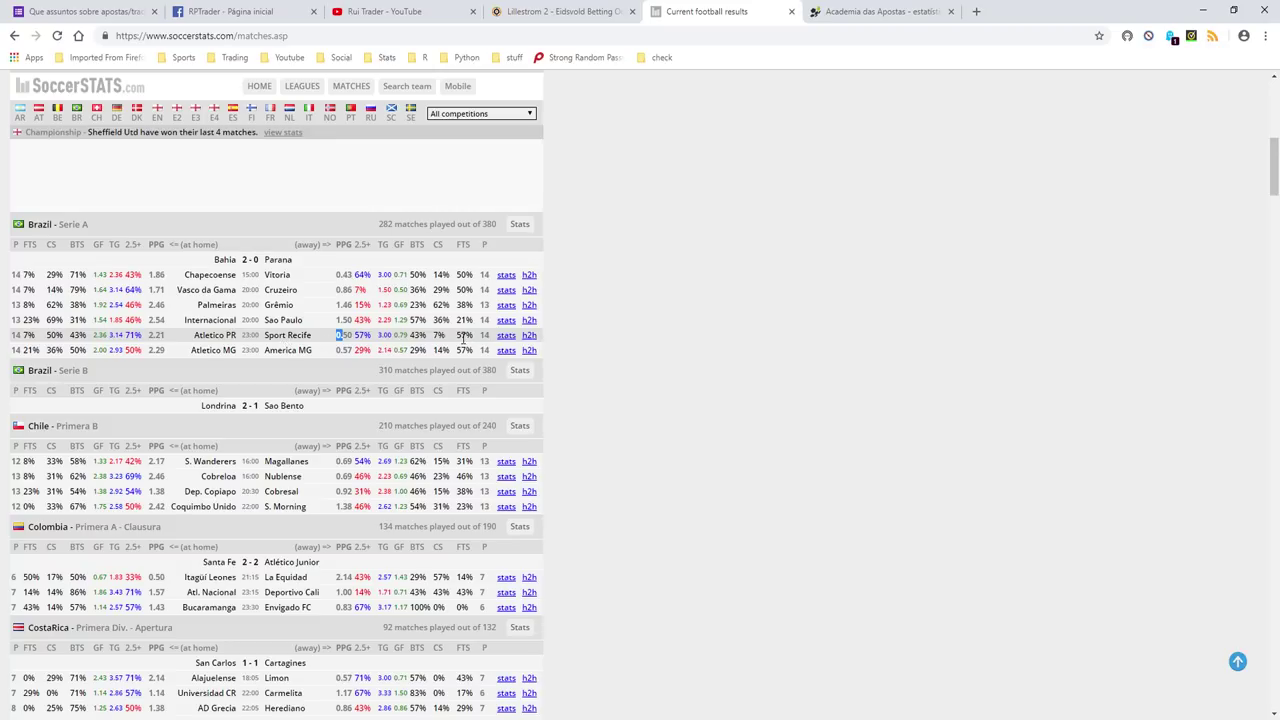
pyautogui.moveTo(456, 336); pyautogui.dragTo(470, 345)
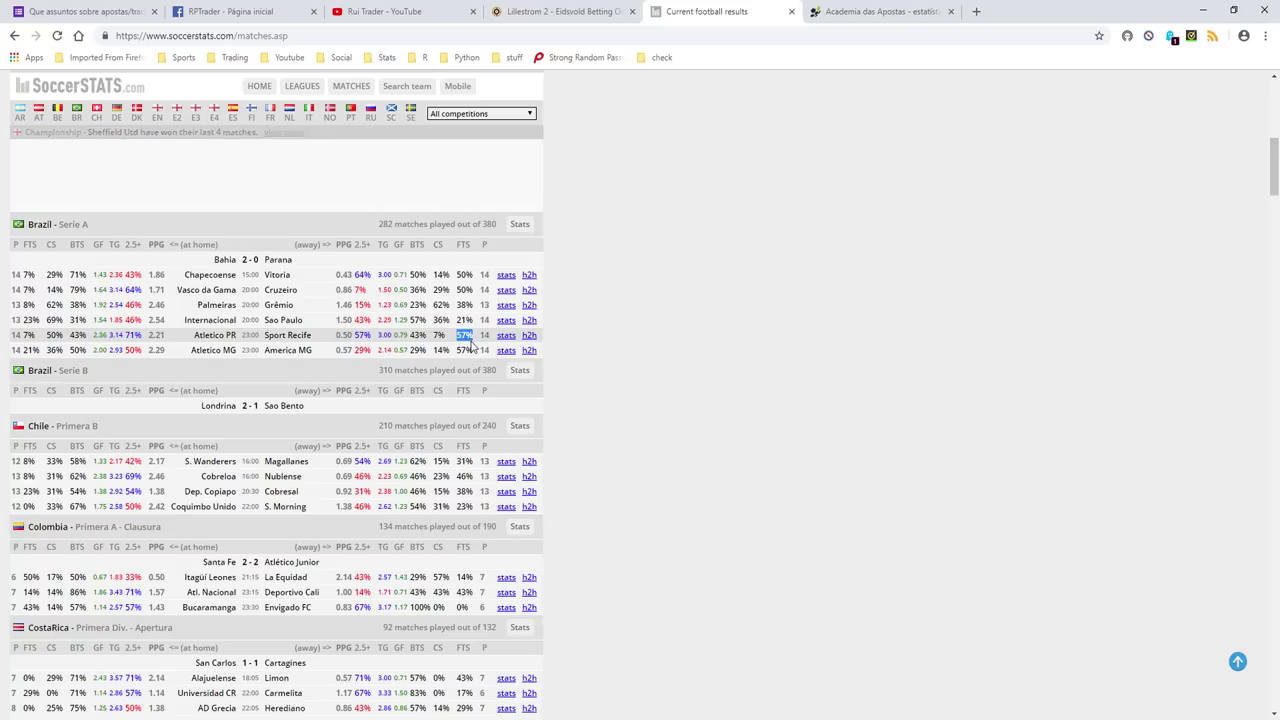
pyautogui.moveTo(448, 336); pyautogui.dragTo(433, 337)
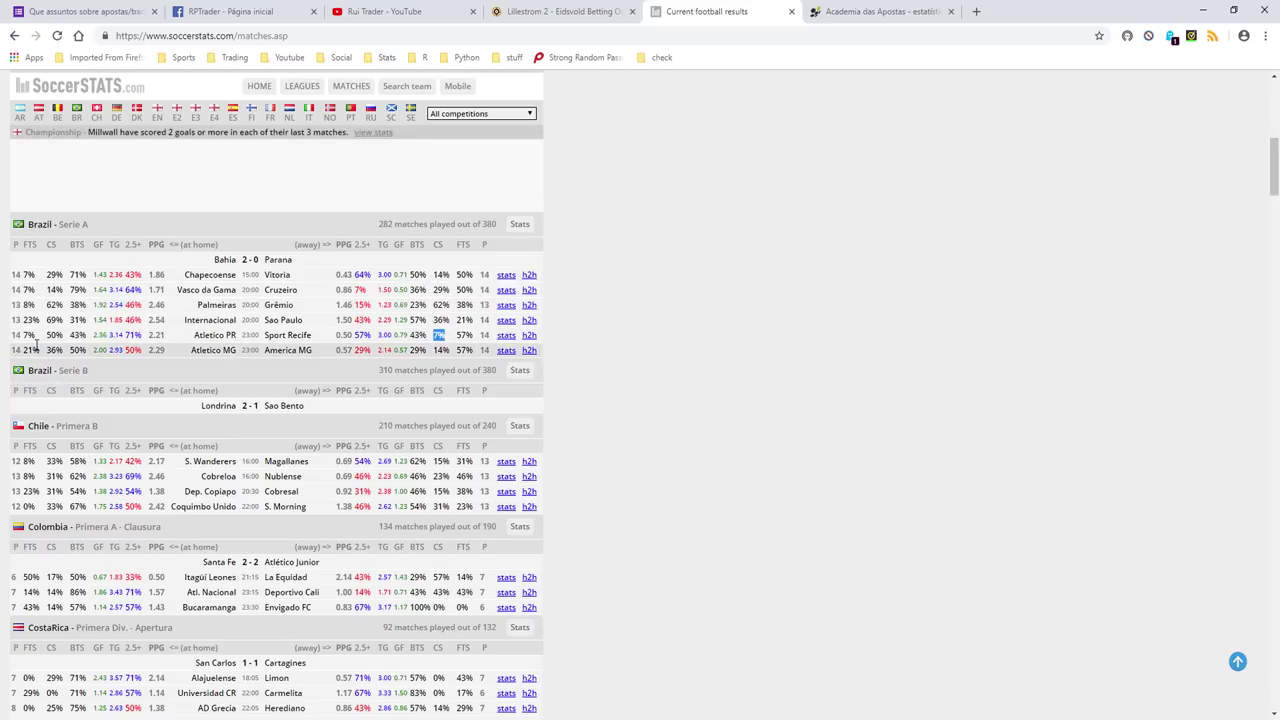
pyautogui.moveTo(205, 335); pyautogui.dragTo(232, 335)
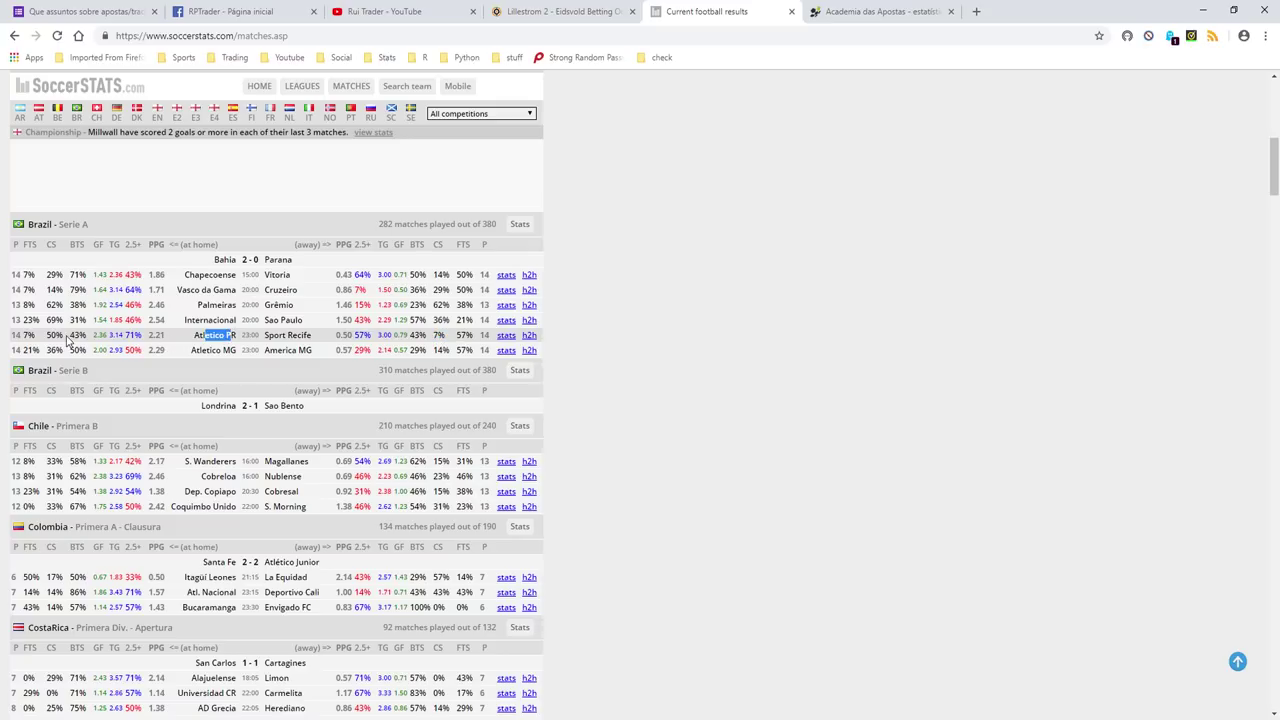
pyautogui.moveTo(65, 336); pyautogui.dragTo(26, 336)
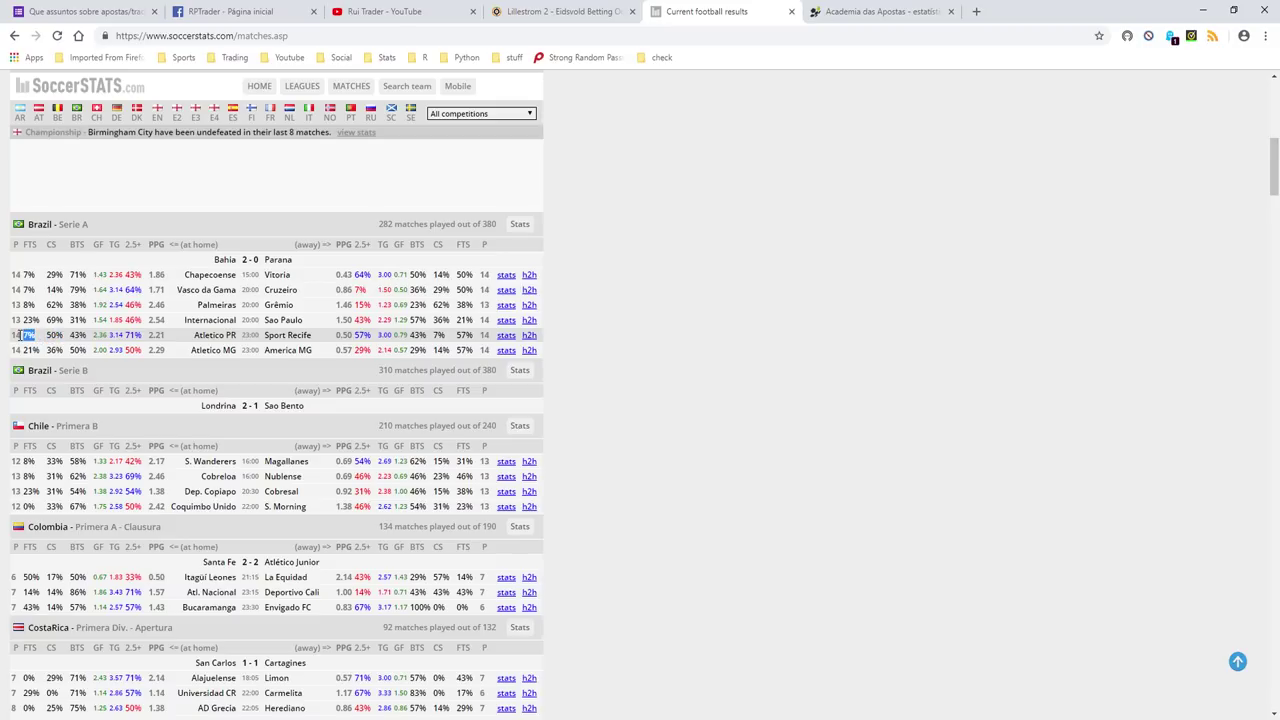
pyautogui.click(233, 336)
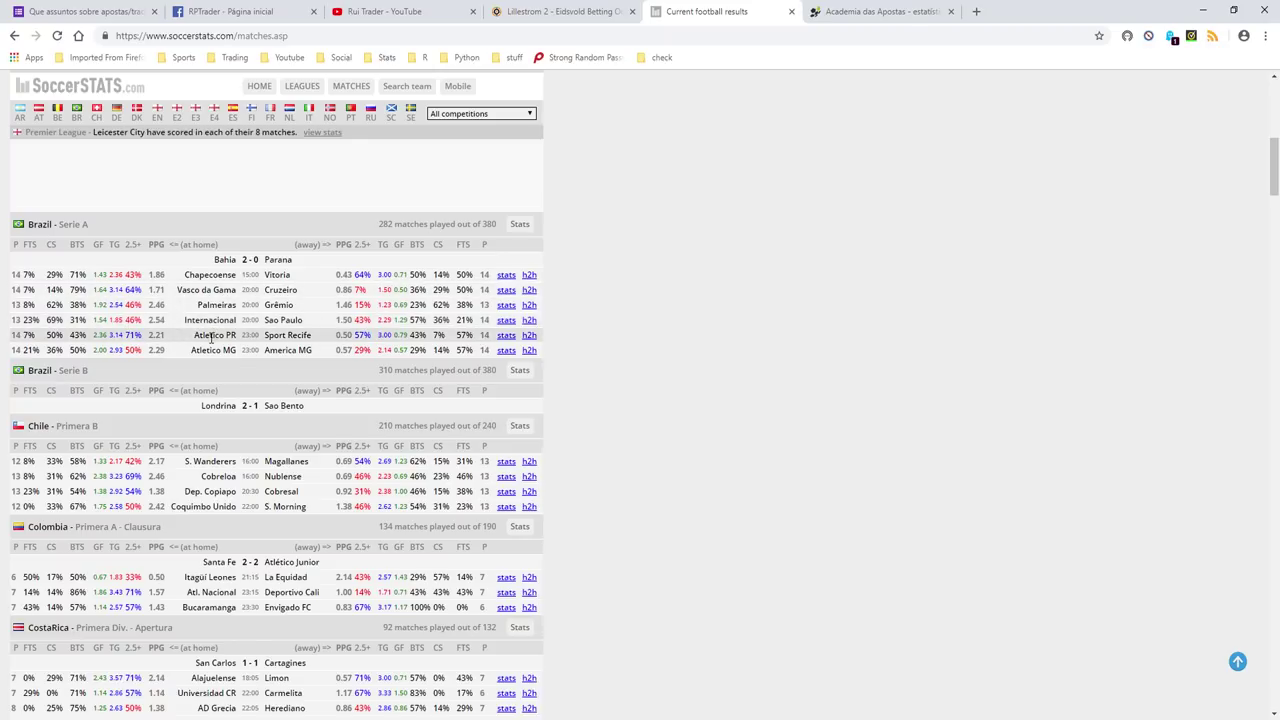
pyautogui.moveTo(197, 335); pyautogui.dragTo(244, 335)
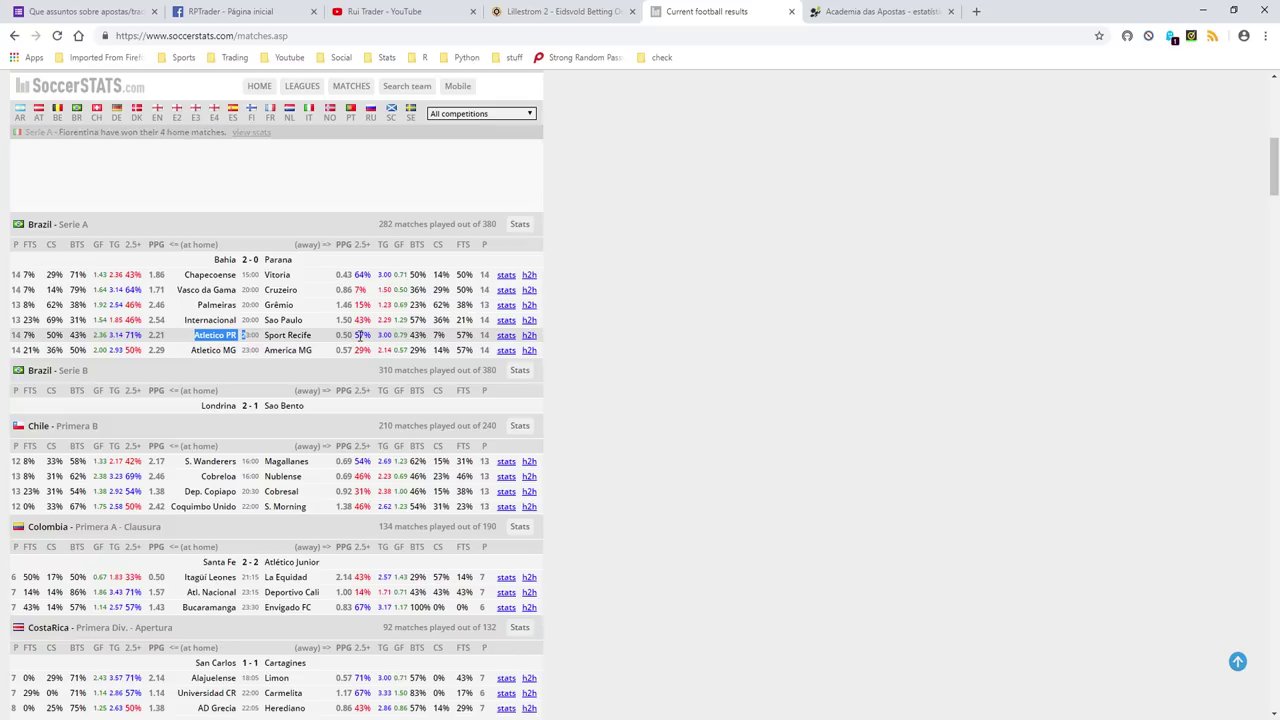
pyautogui.click(221, 333)
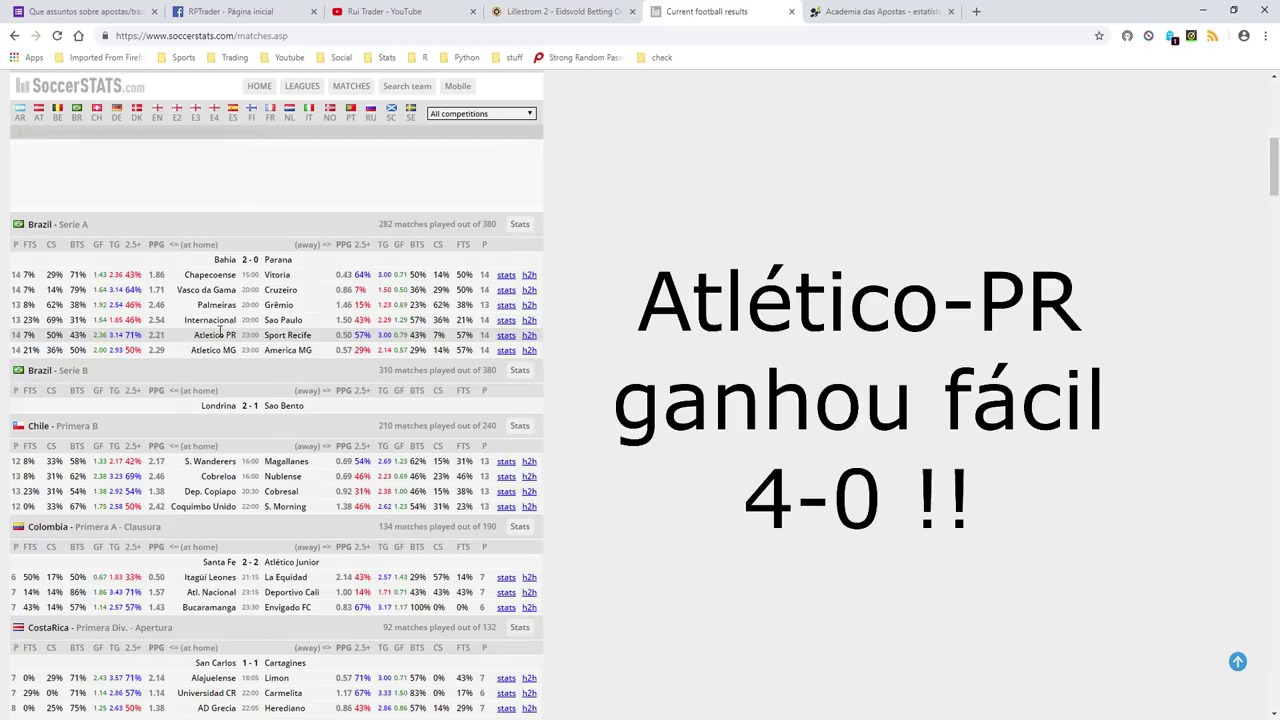
pyautogui.moveTo(268, 335); pyautogui.dragTo(241, 340)
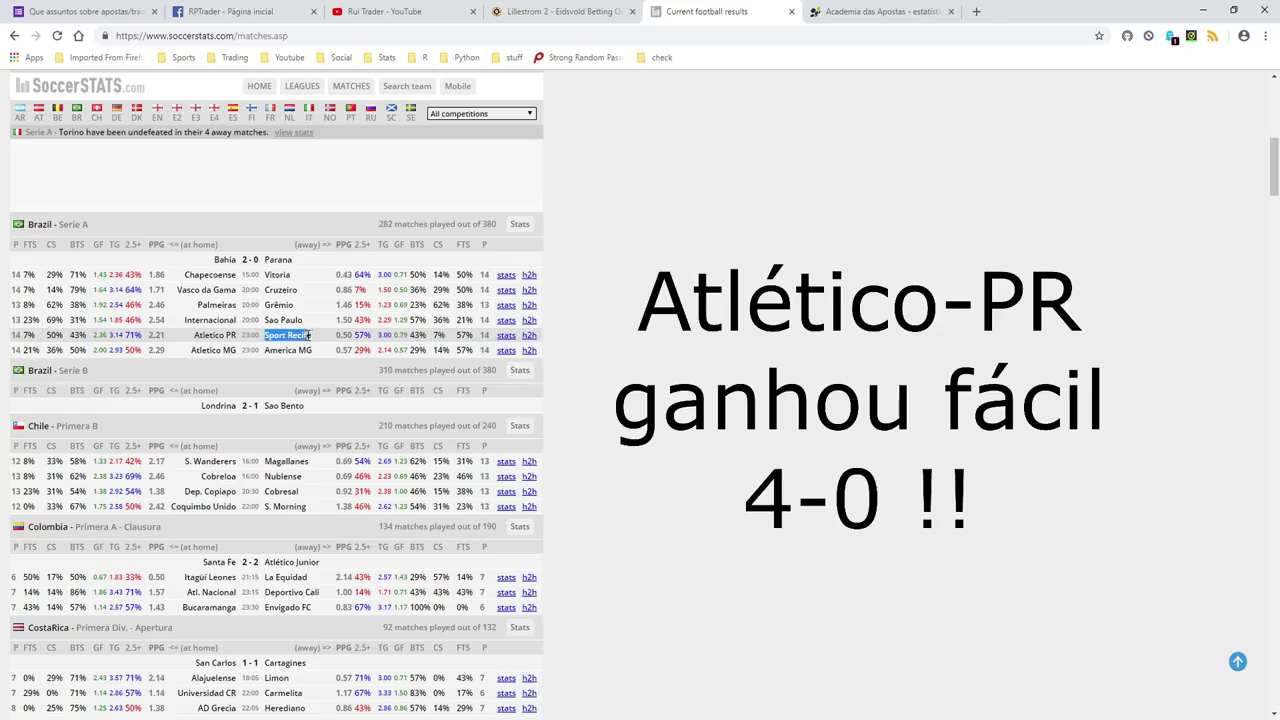
pyautogui.click(213, 337)
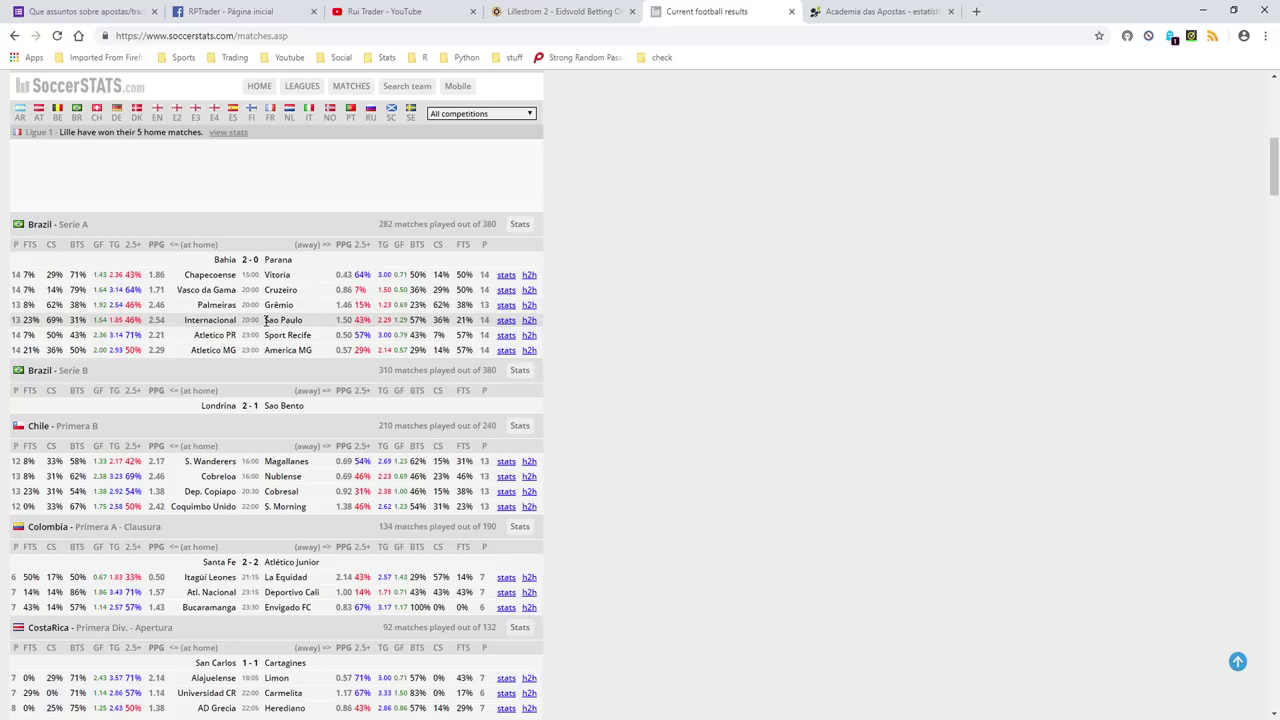
pyautogui.doubleClick(343, 320)
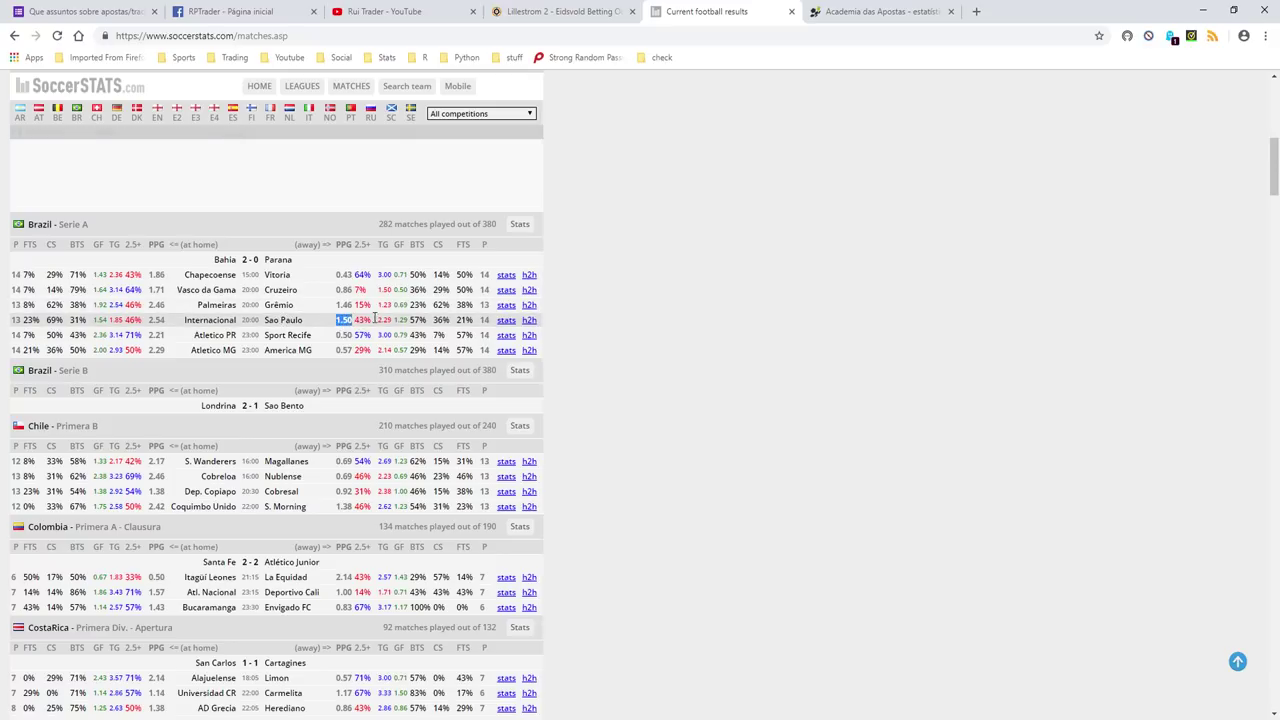
pyautogui.click(711, 303)
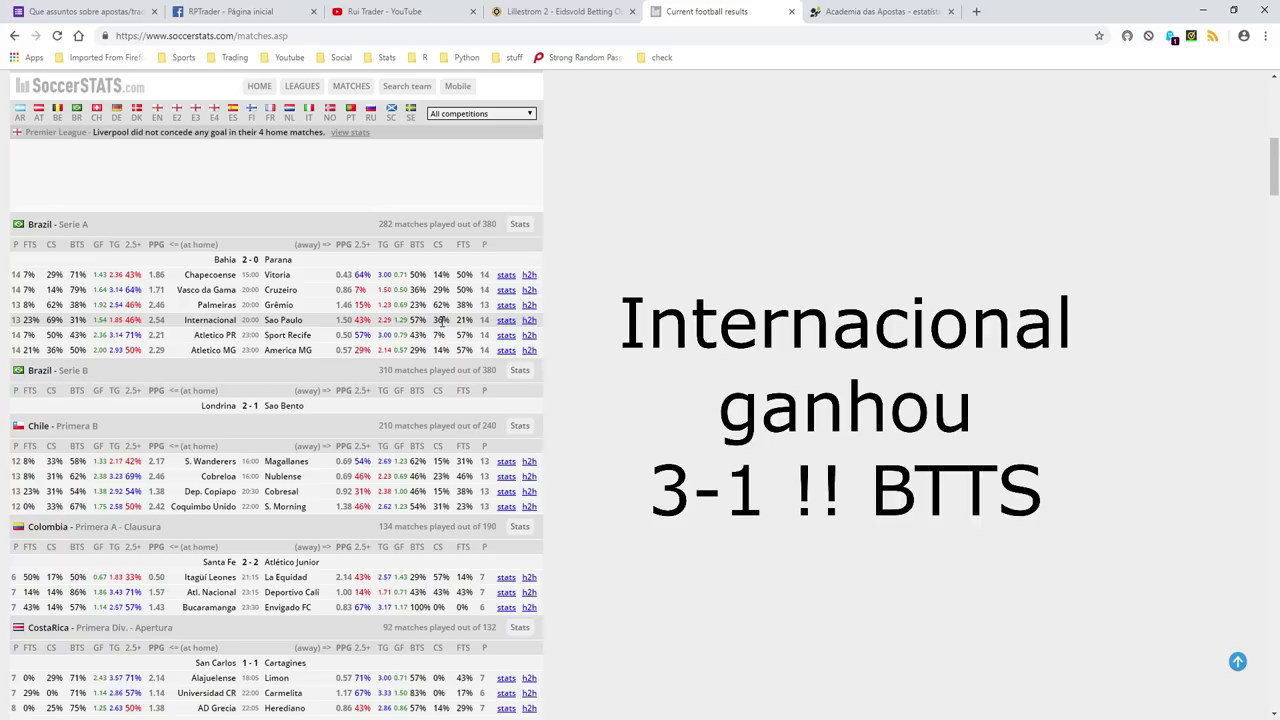
pyautogui.moveTo(458, 321); pyautogui.dragTo(471, 322)
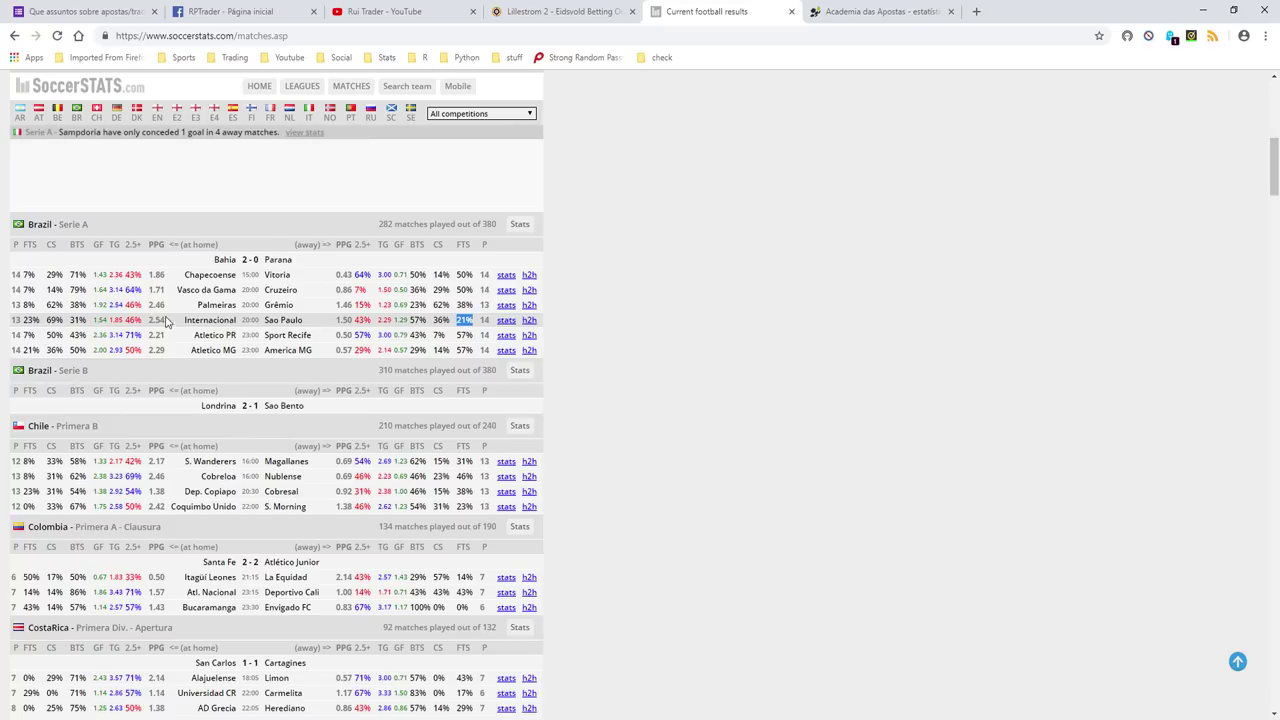
pyautogui.doubleClick(27, 321)
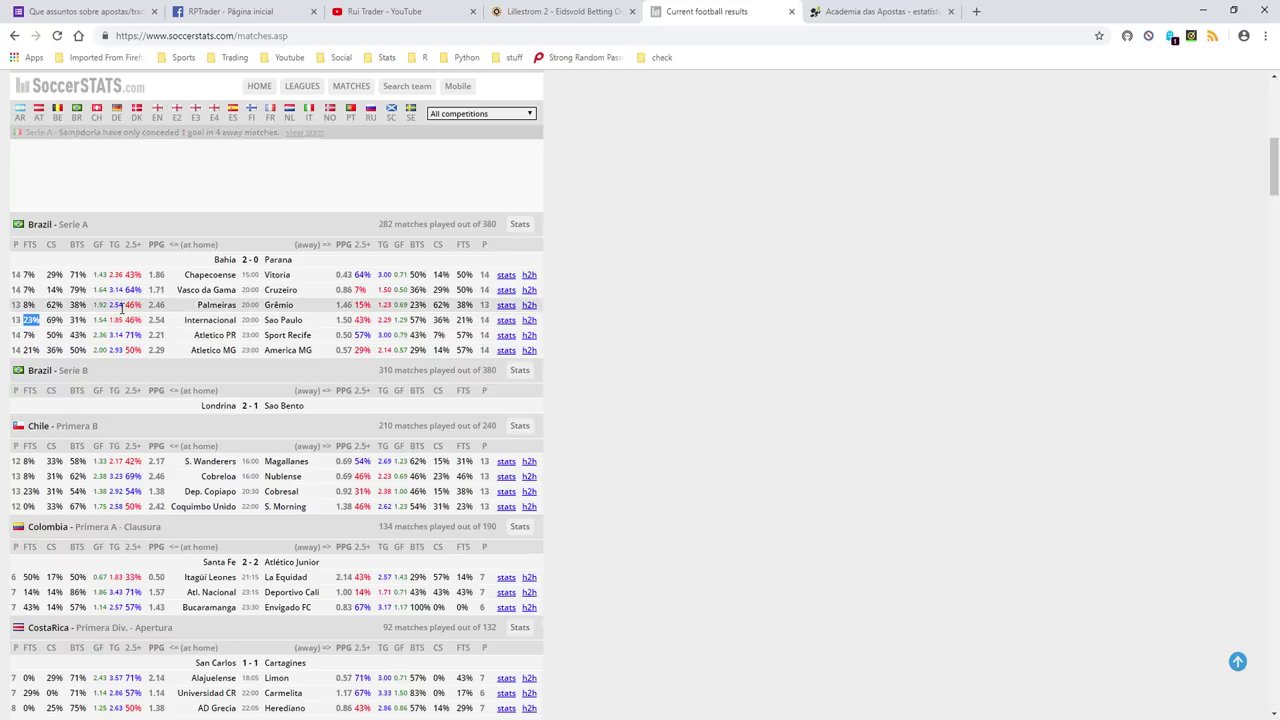
pyautogui.doubleClick(72, 320)
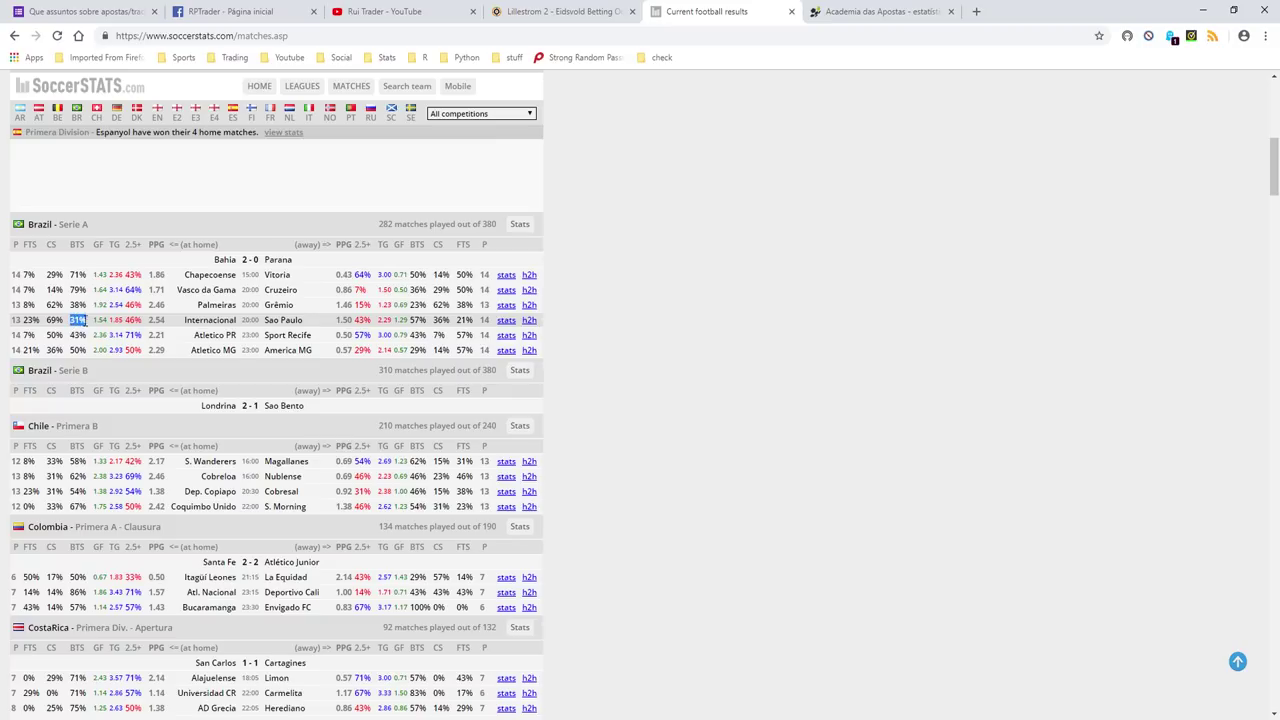
pyautogui.doubleClick(416, 321)
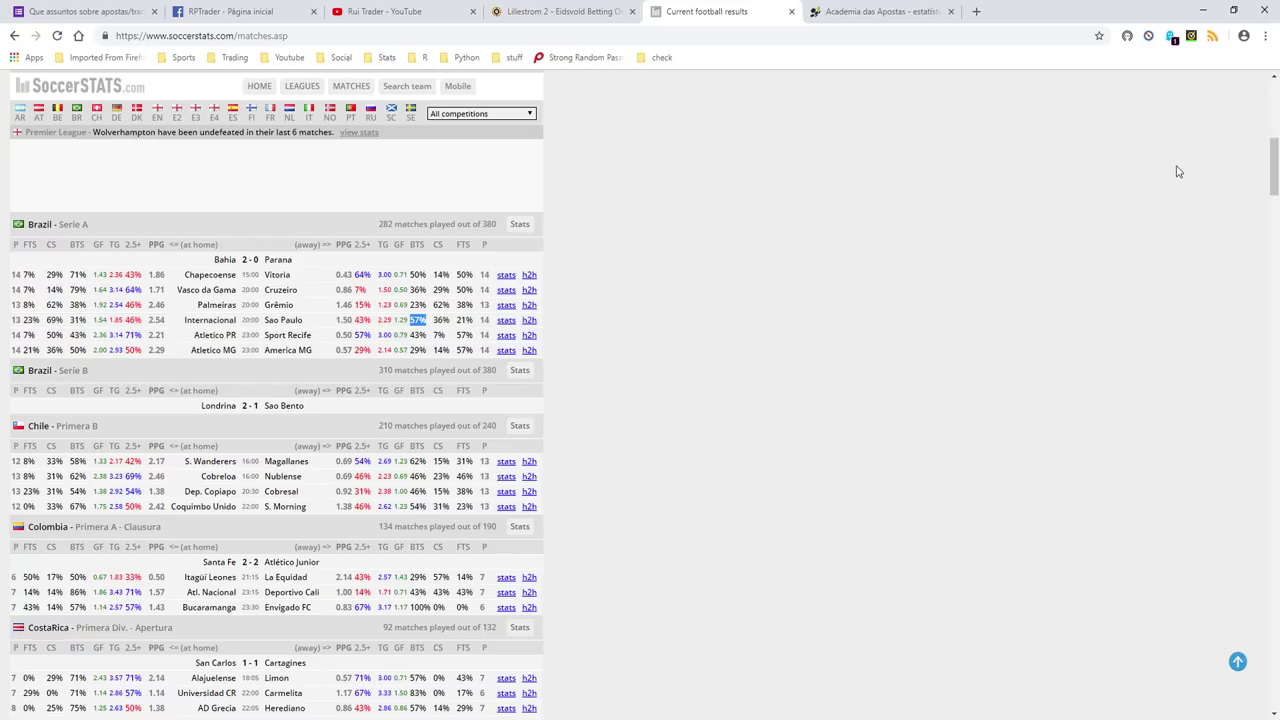
# Scroll down to Germany's Oberliga Hamburg fixtures, such as FC Teutonia–Meiendorfer SV.
pyautogui.moveTo(1275, 160); pyautogui.dragTo(1275, 264)
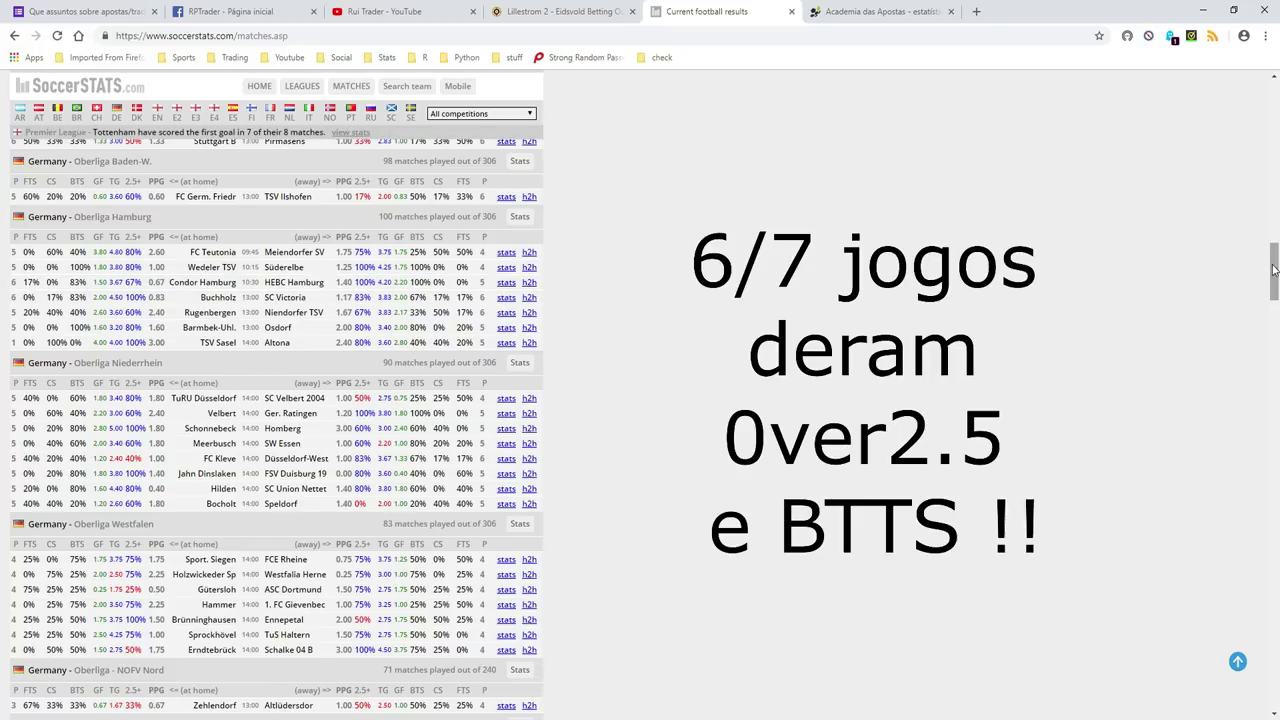
pyautogui.moveTo(1274, 270); pyautogui.dragTo(1273, 271)
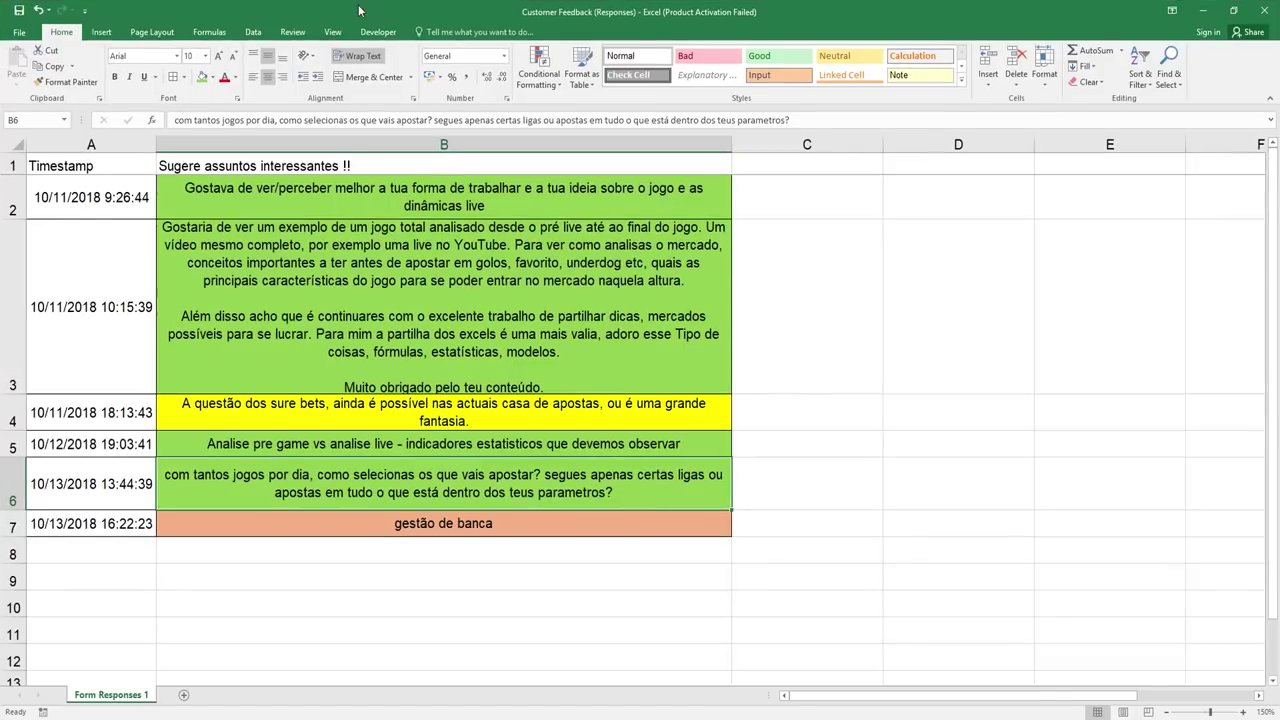
# Review the customer suggestions in rows 3, 5 and 6, then move Excel aside and minimize Chrome.
pyautogui.click(456, 357)
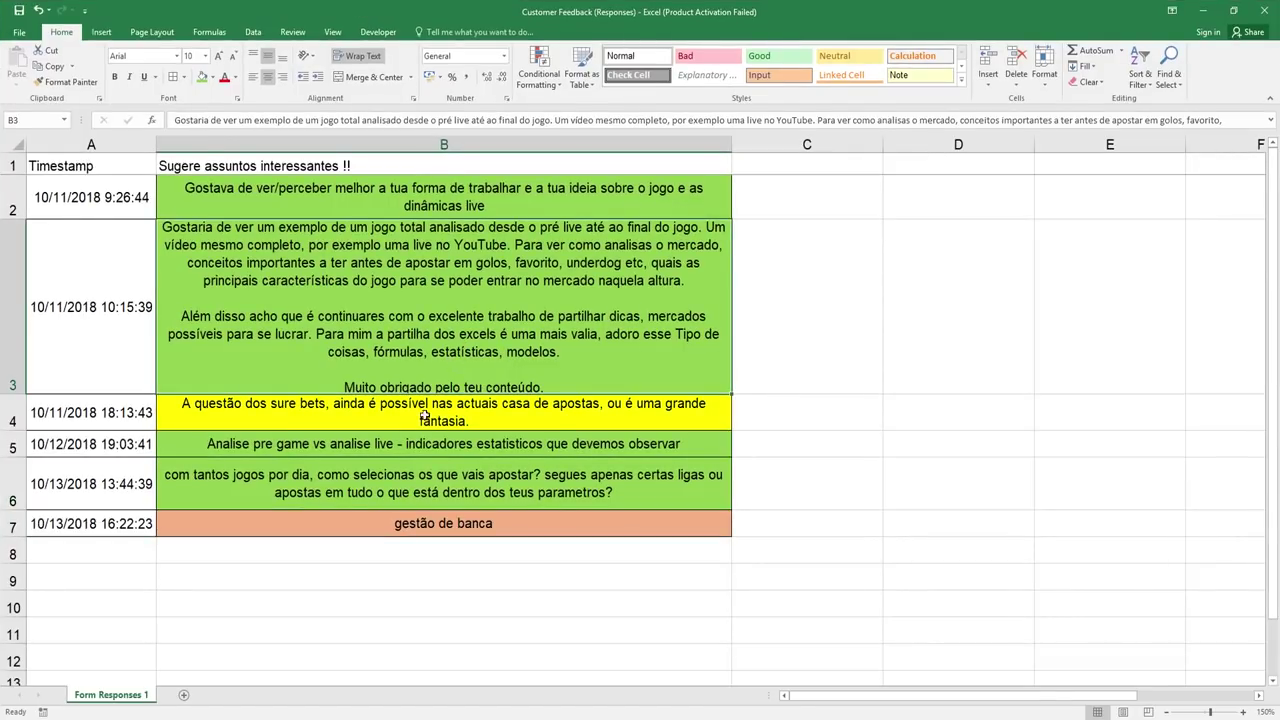
pyautogui.click(440, 442)
pyautogui.click(467, 483)
pyautogui.click(412, 443)
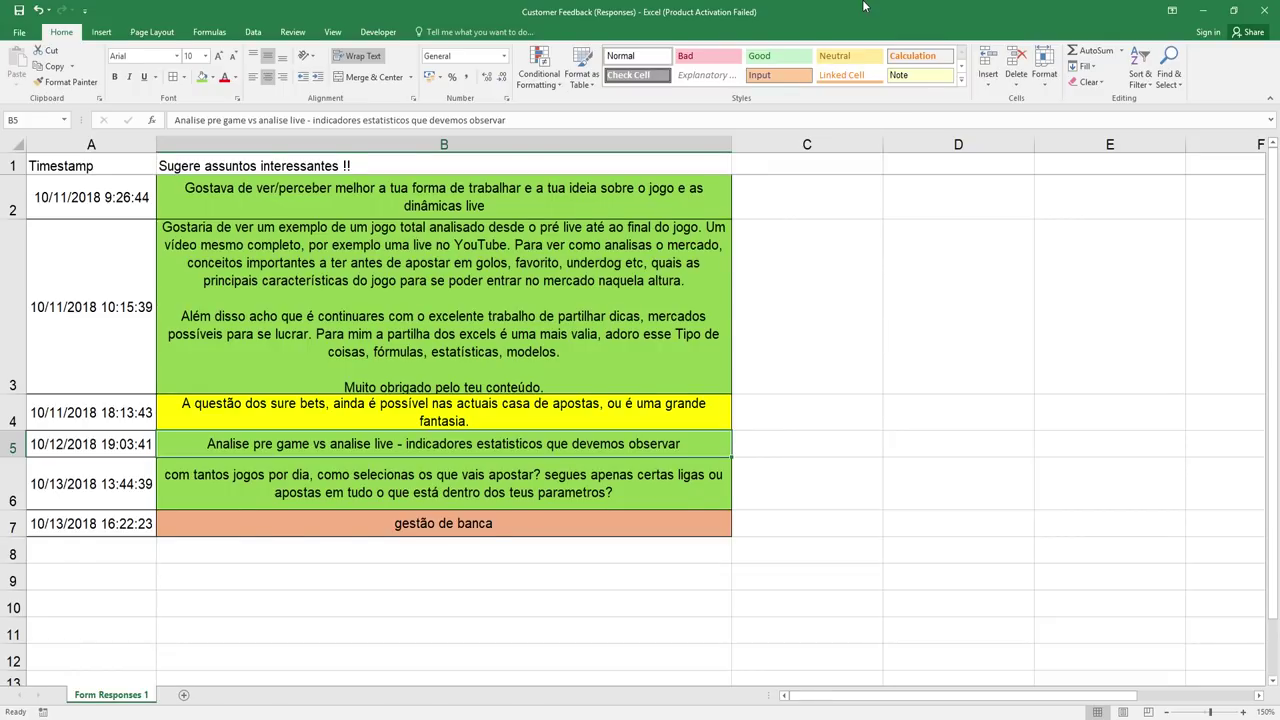
pyautogui.moveTo(864, 6); pyautogui.dragTo(1279, 10)
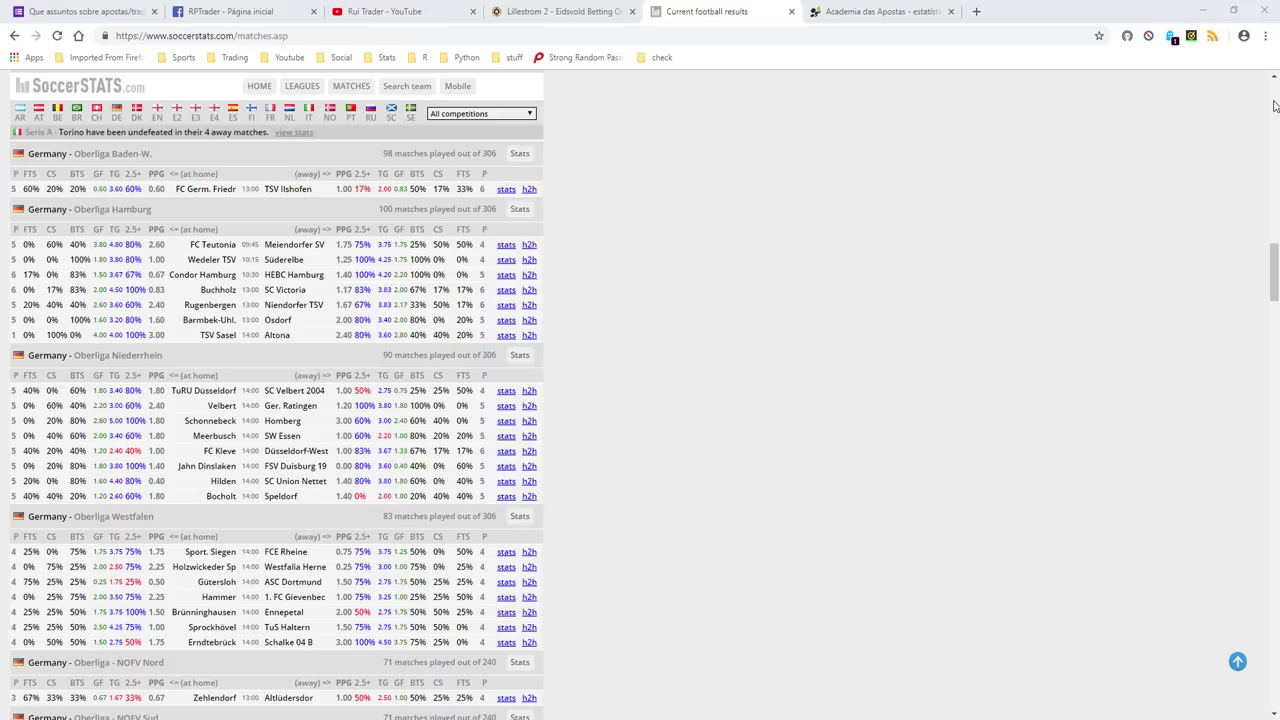
pyautogui.click(1206, 16)
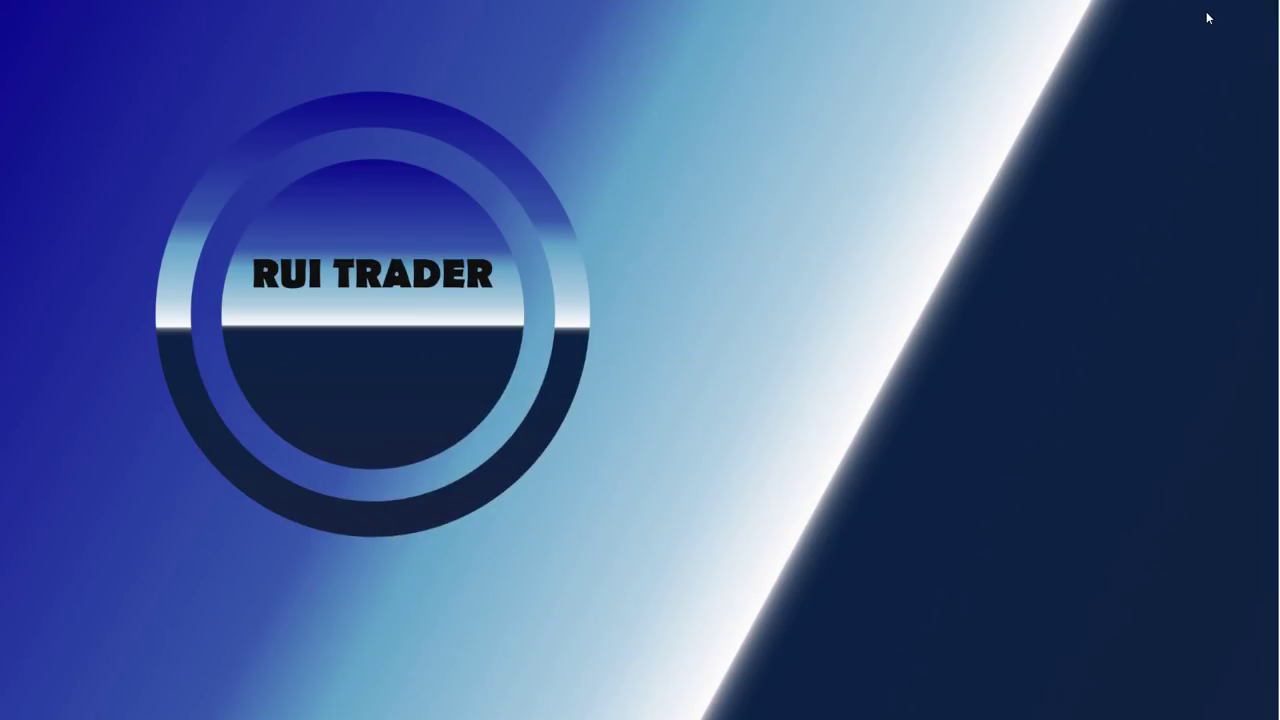
# Restore the late-goals workbook and check the JogosdoDia form-difference and league-name formulas.
pyautogui.moveTo(577, 712)
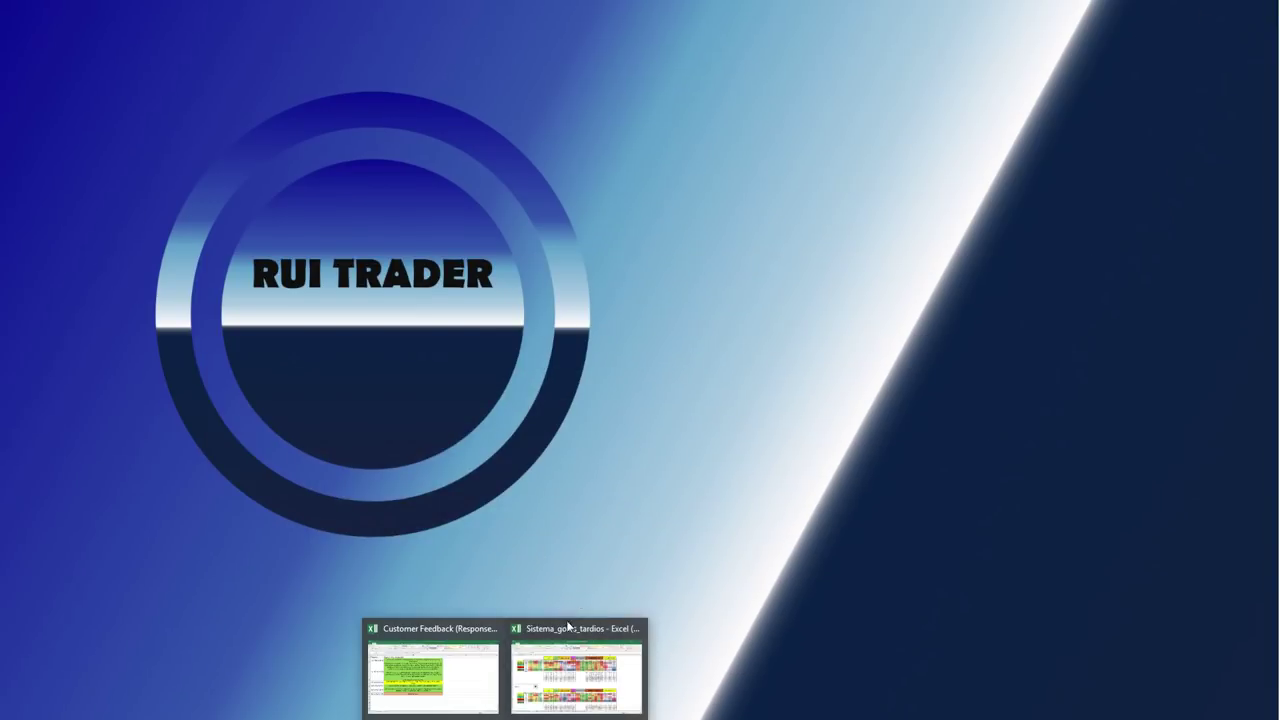
pyautogui.click(566, 660)
pyautogui.click(100, 700)
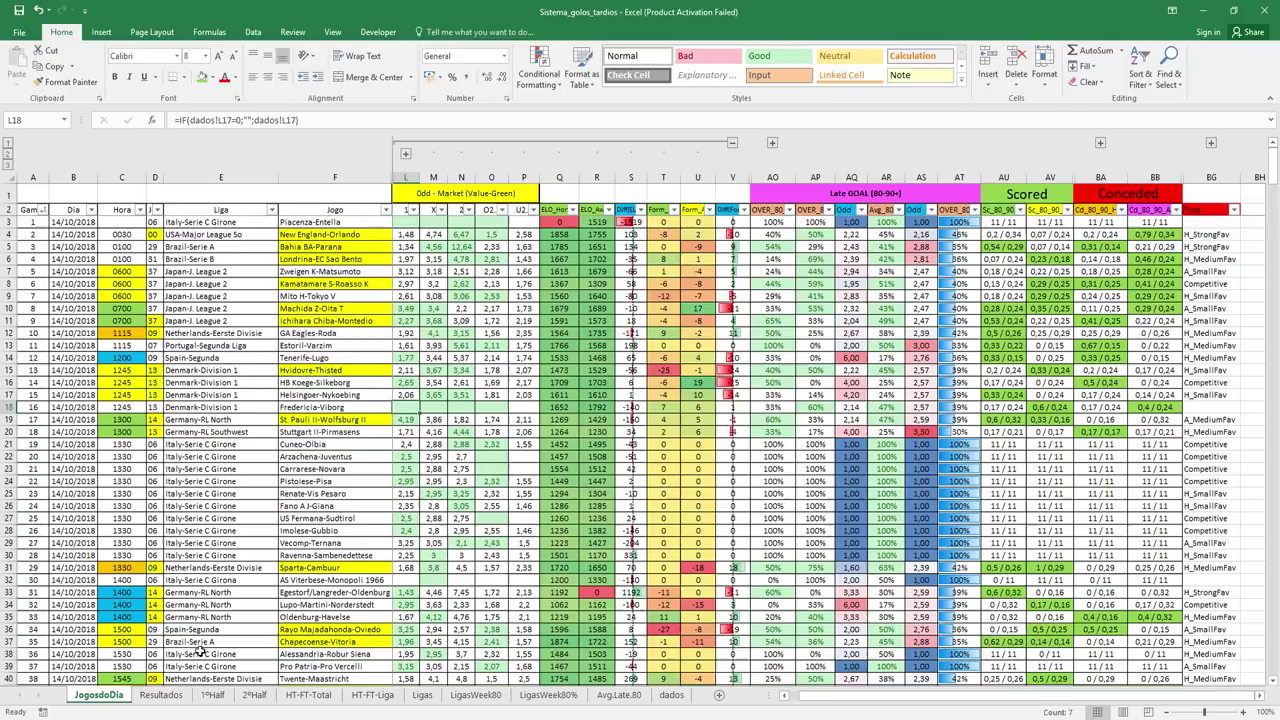
pyautogui.click(732, 419)
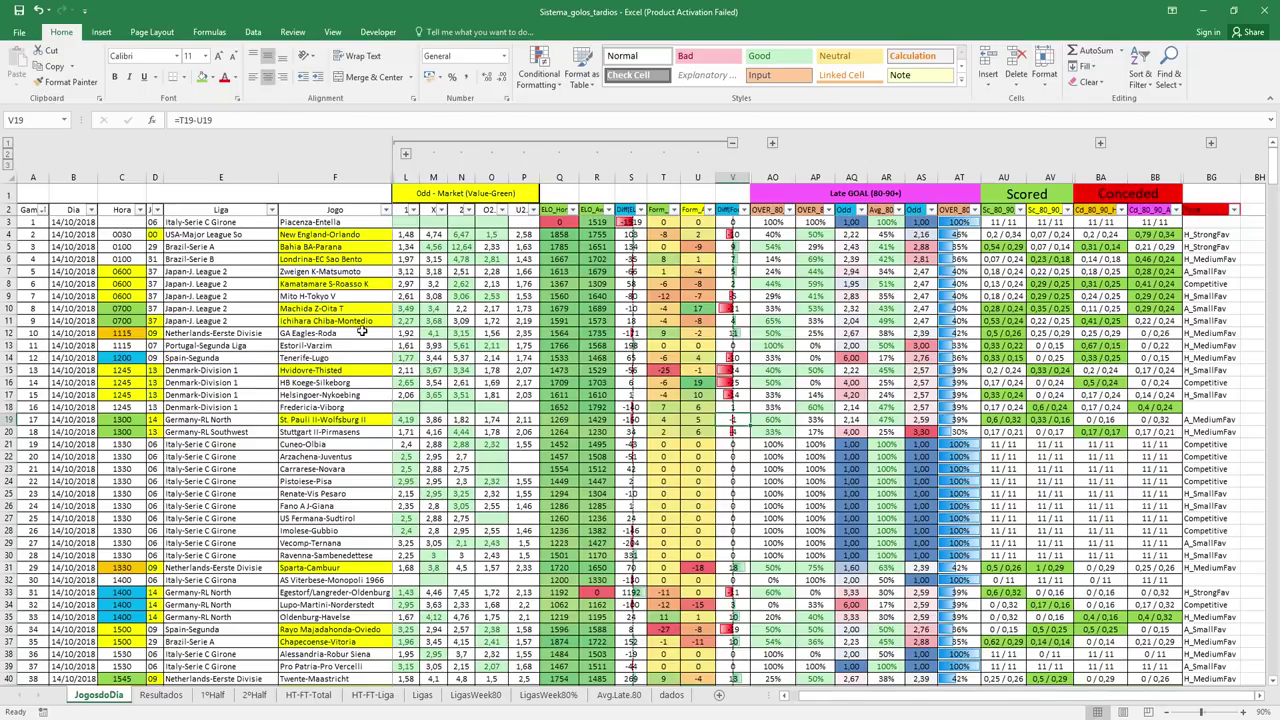
pyautogui.click(234, 419)
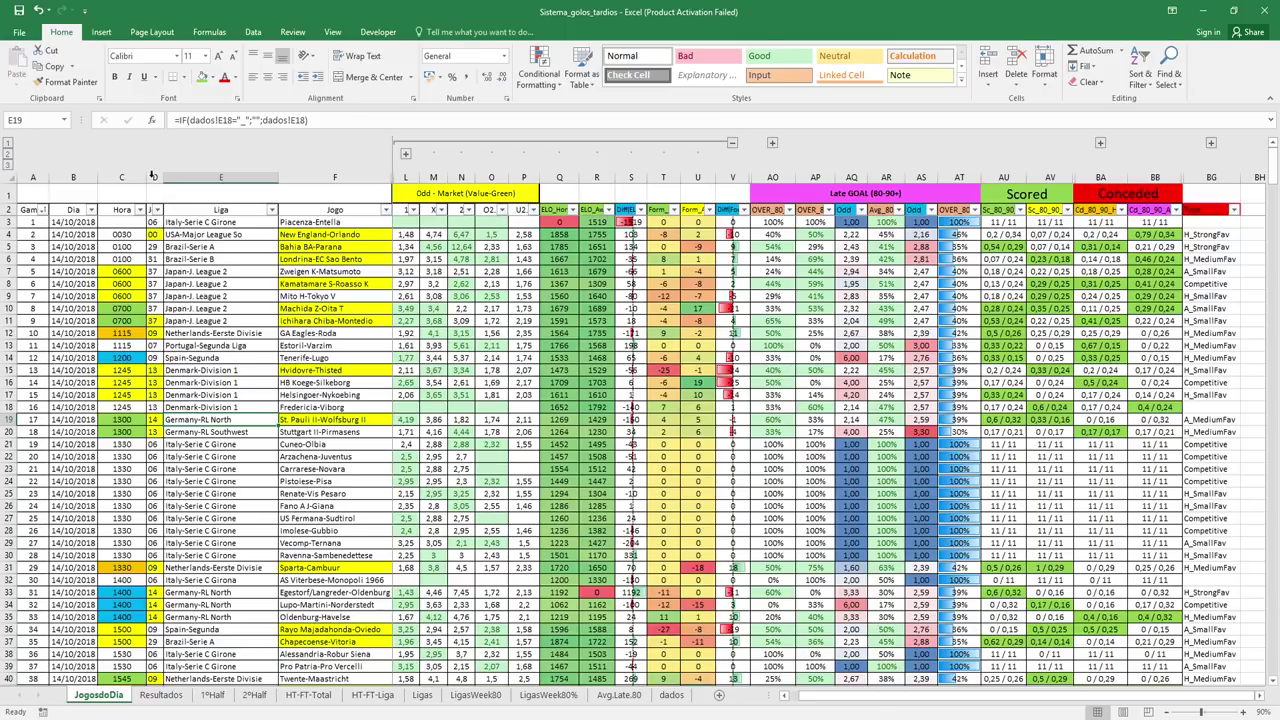
# On Resultados, clear the 35-45 column filter with Select All so all matches show.
pyautogui.click(161, 694)
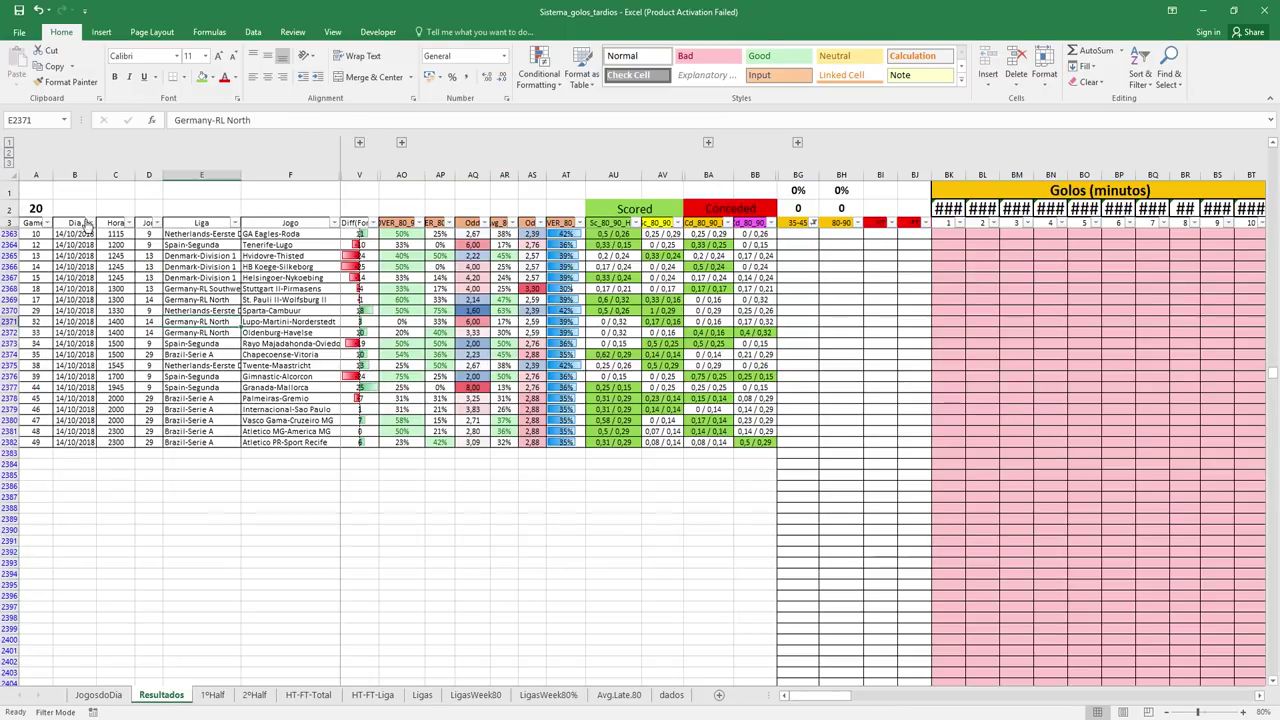
pyautogui.click(880, 255)
pyautogui.click(814, 222)
pyautogui.click(700, 355)
pyautogui.click(732, 482)
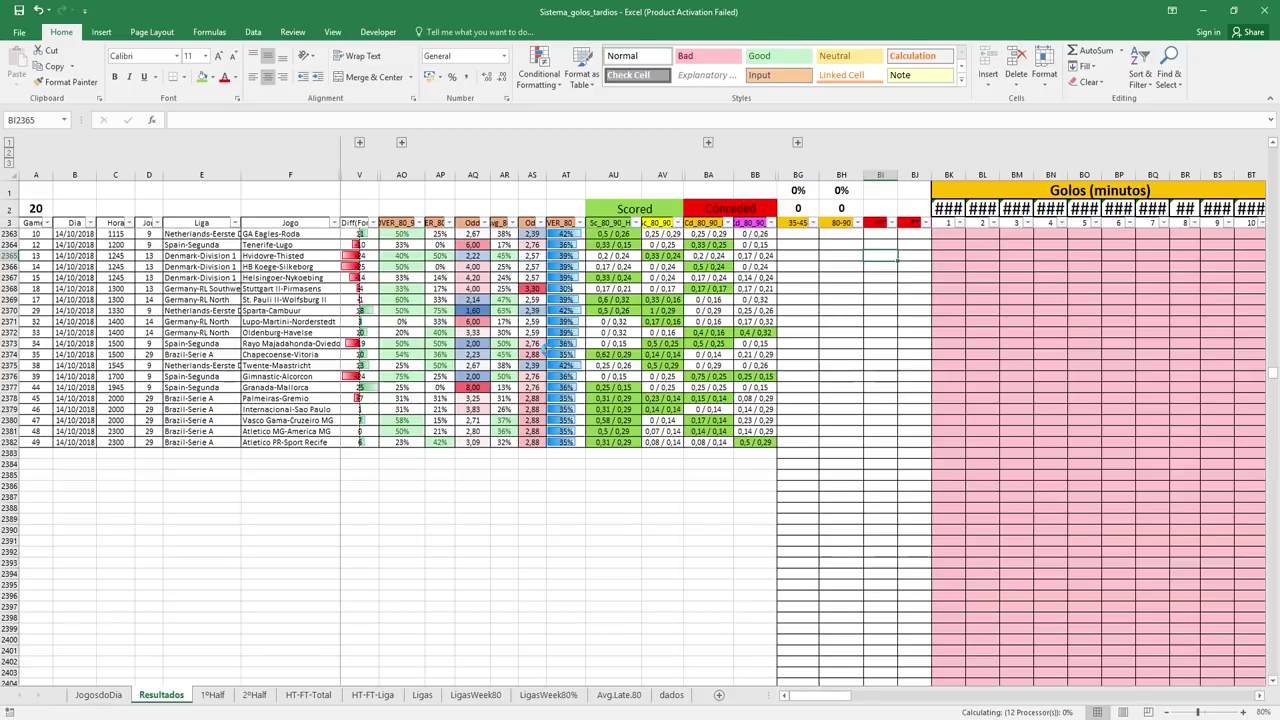
# Scroll the results, inspect the Ichihara Chiba–Matsumoto match, and glance at the date filter.
pyautogui.moveTo(1271, 371); pyautogui.dragTo(1277, 113)
pyautogui.click(286, 343)
pyautogui.click(86, 224)
pyautogui.press('Escape')
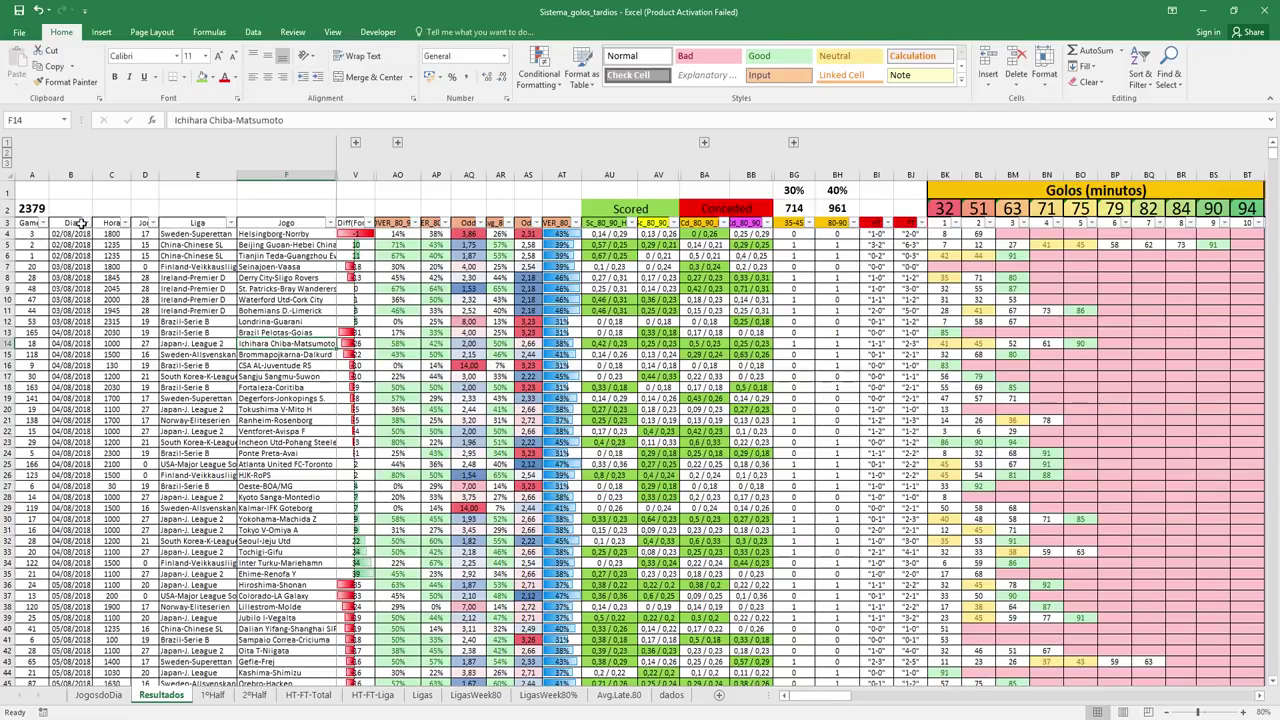
pyautogui.click(86, 223)
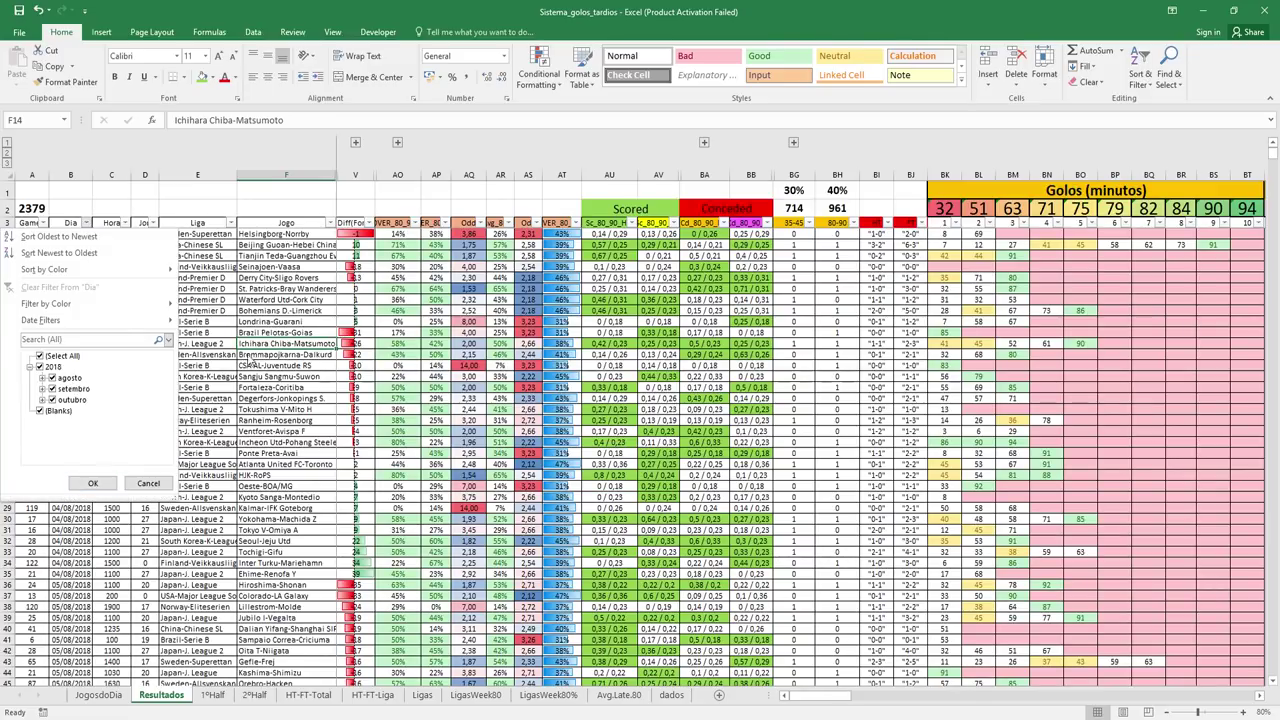
pyautogui.press('Escape')
pyautogui.click(490, 356)
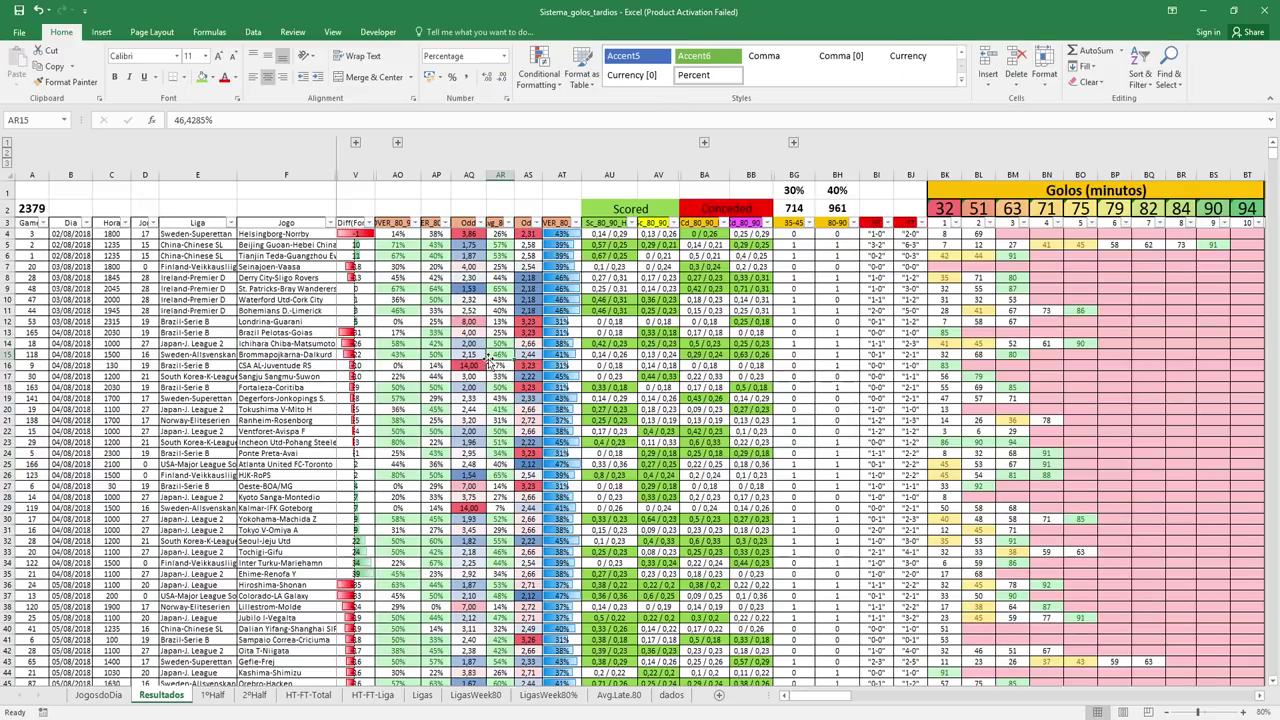
pyautogui.click(355, 143)
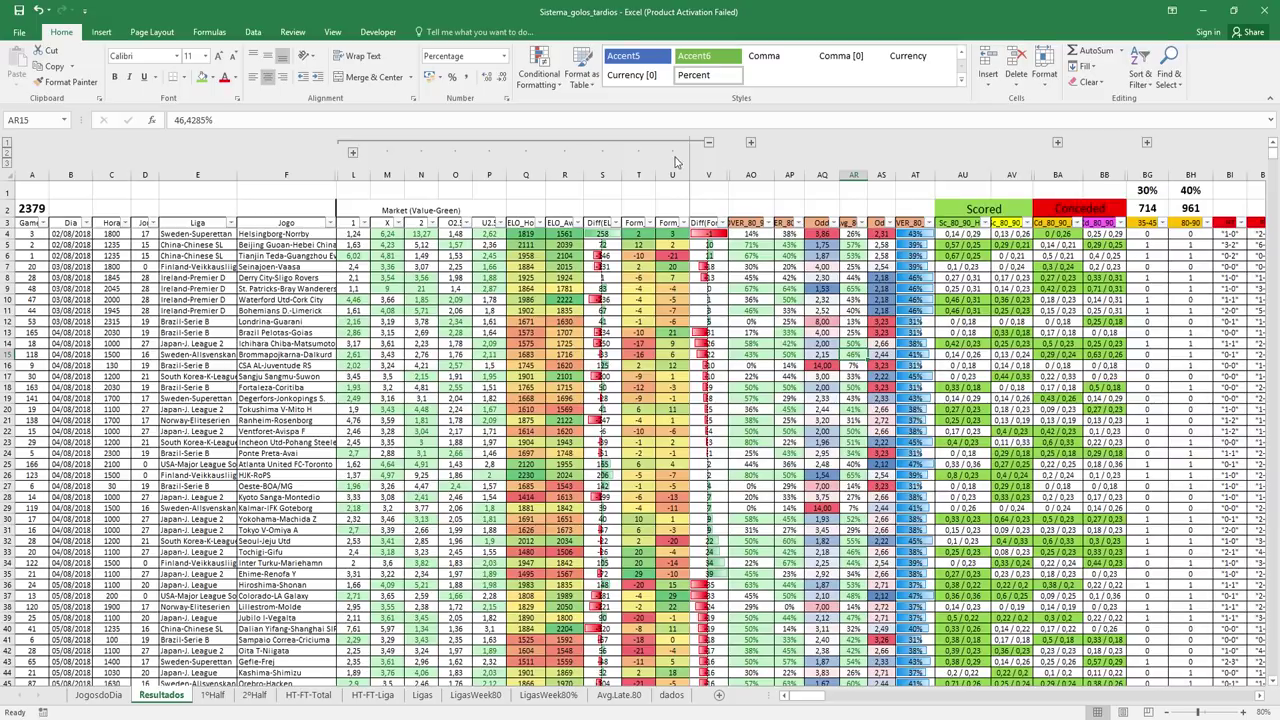
pyautogui.click(708, 143)
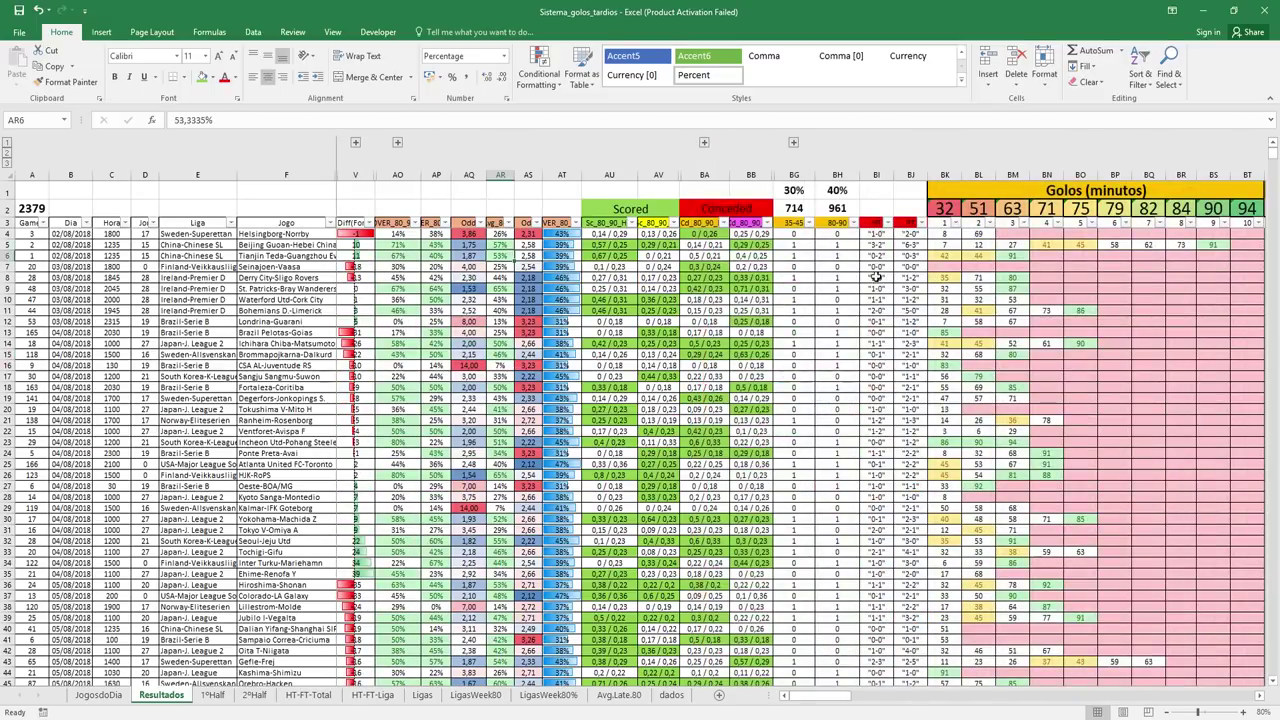
pyautogui.click(853, 266)
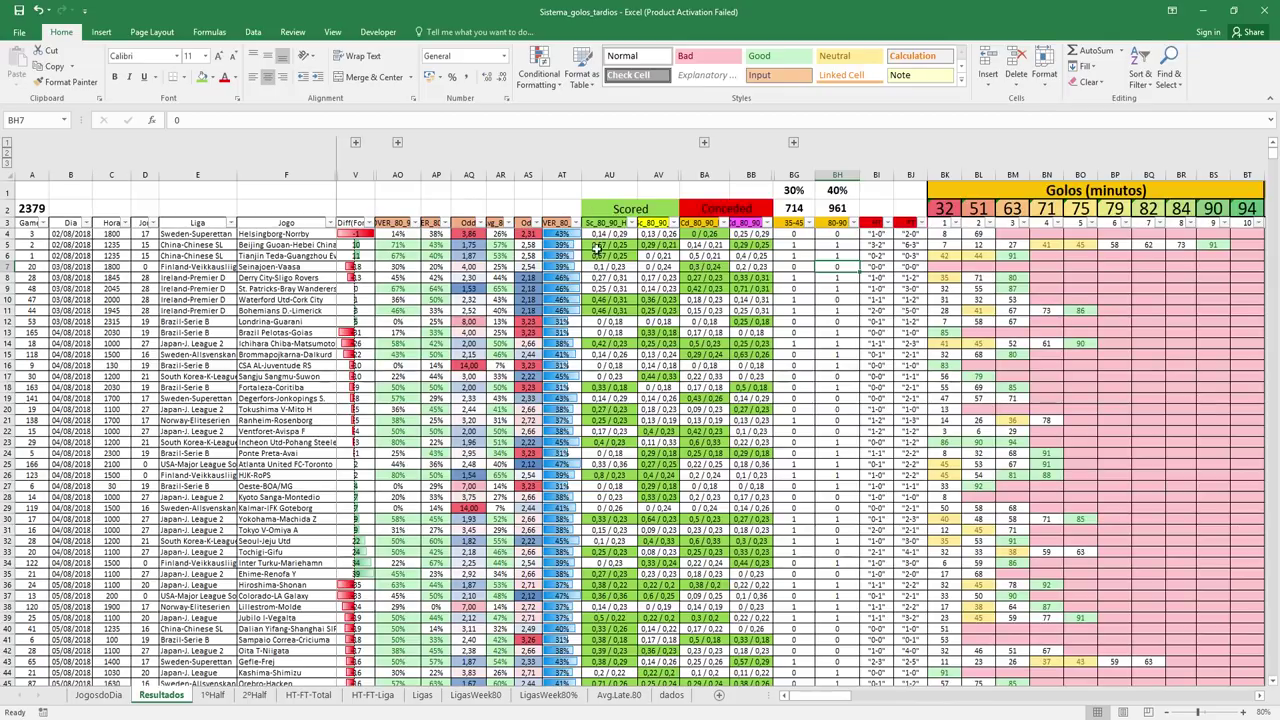
pyautogui.click(706, 143)
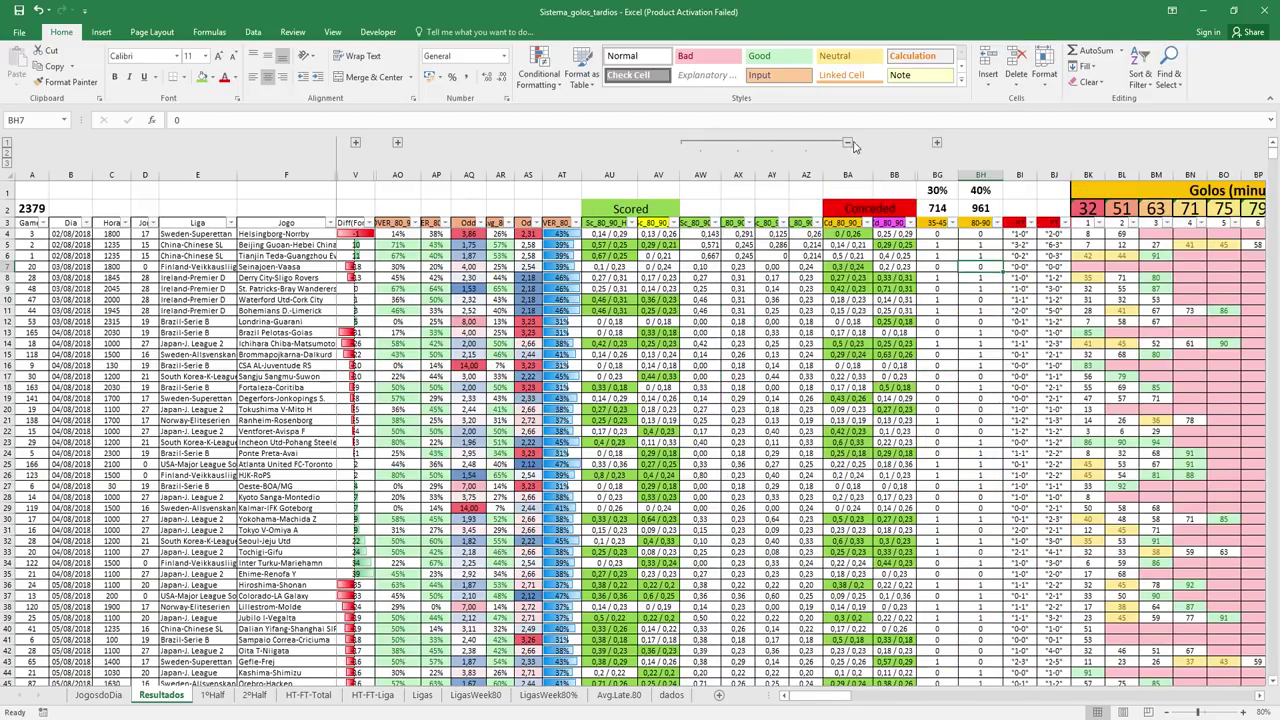
pyautogui.click(849, 143)
pyautogui.click(868, 377)
pyautogui.click(876, 247)
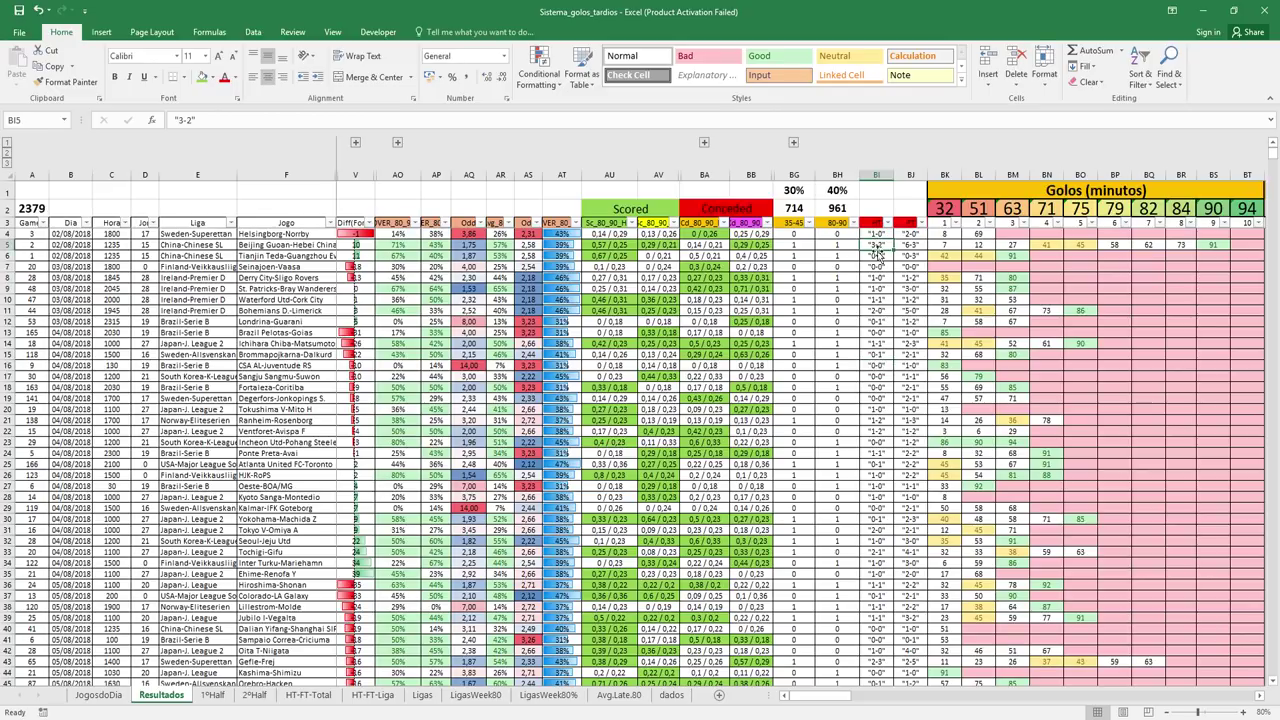
pyautogui.moveTo(845, 697)
pyautogui.mouseDown()
pyautogui.moveTo(971, 705)
pyautogui.moveTo(978, 487)
pyautogui.mouseUp()
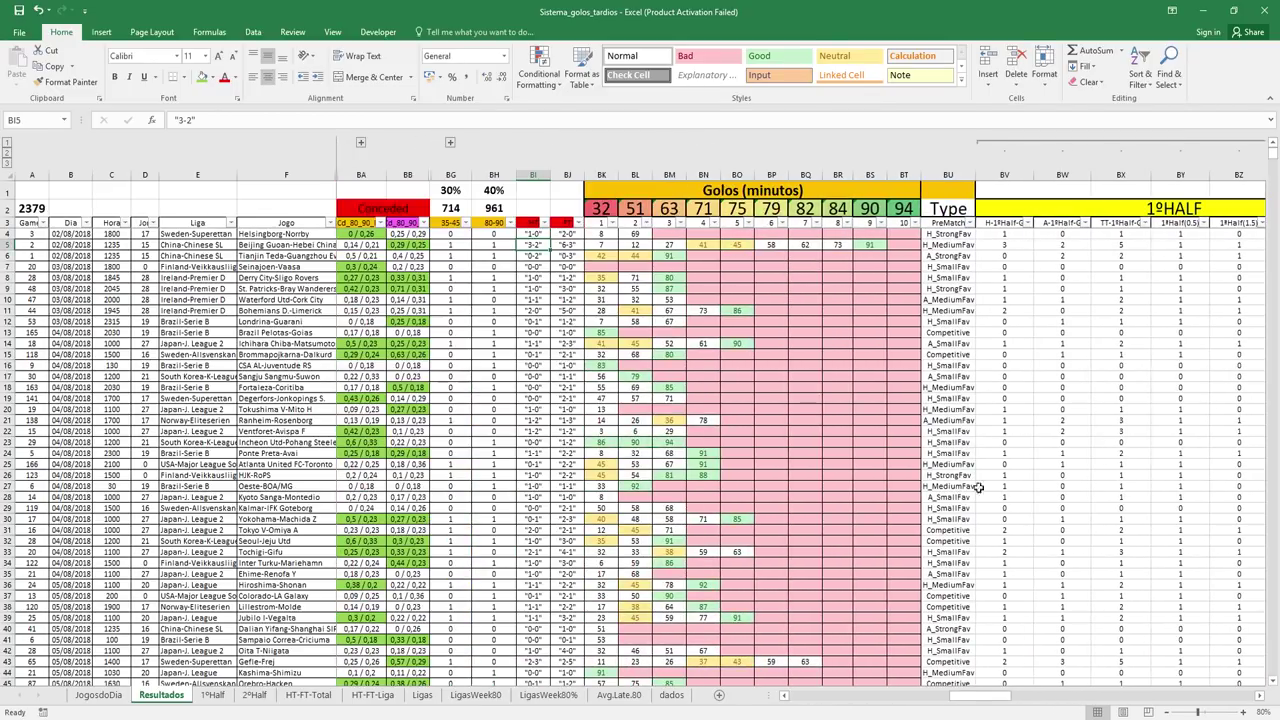
pyautogui.moveTo(985, 699); pyautogui.dragTo(820, 697)
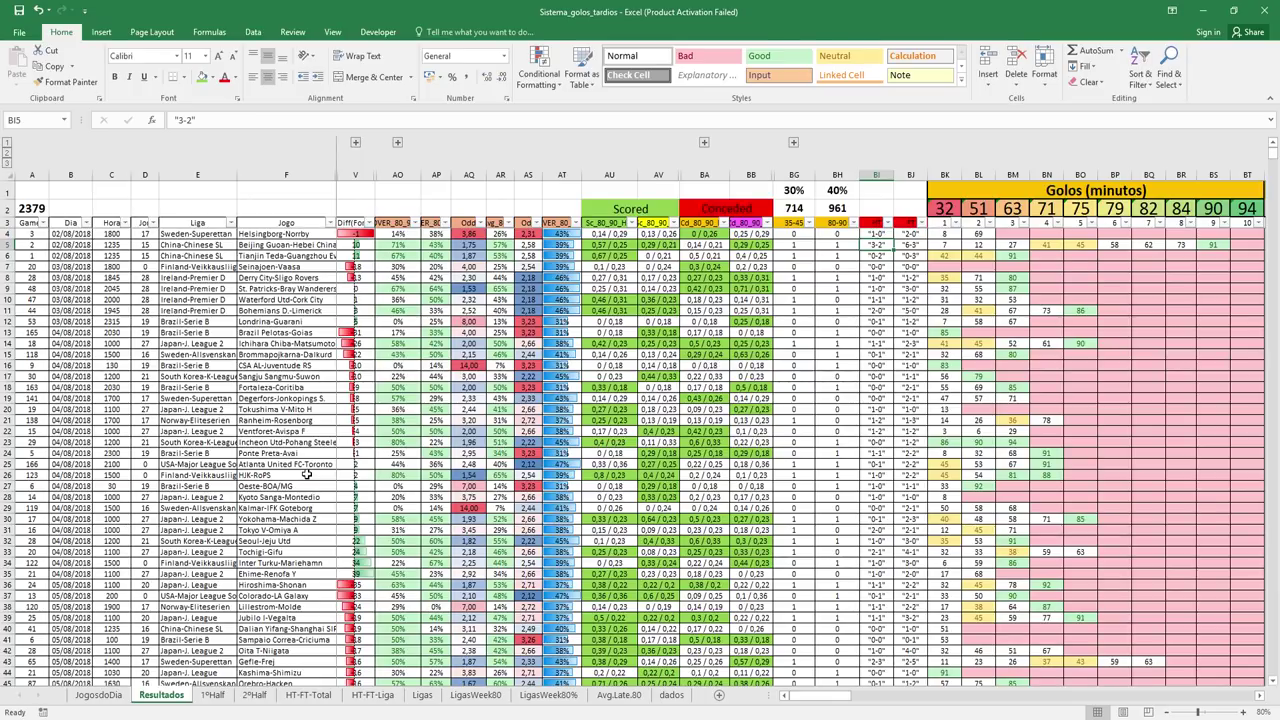
# Open the 1ºHalf sheet and select the seven favourite-type labels in B4:B10.
pyautogui.click(213, 695)
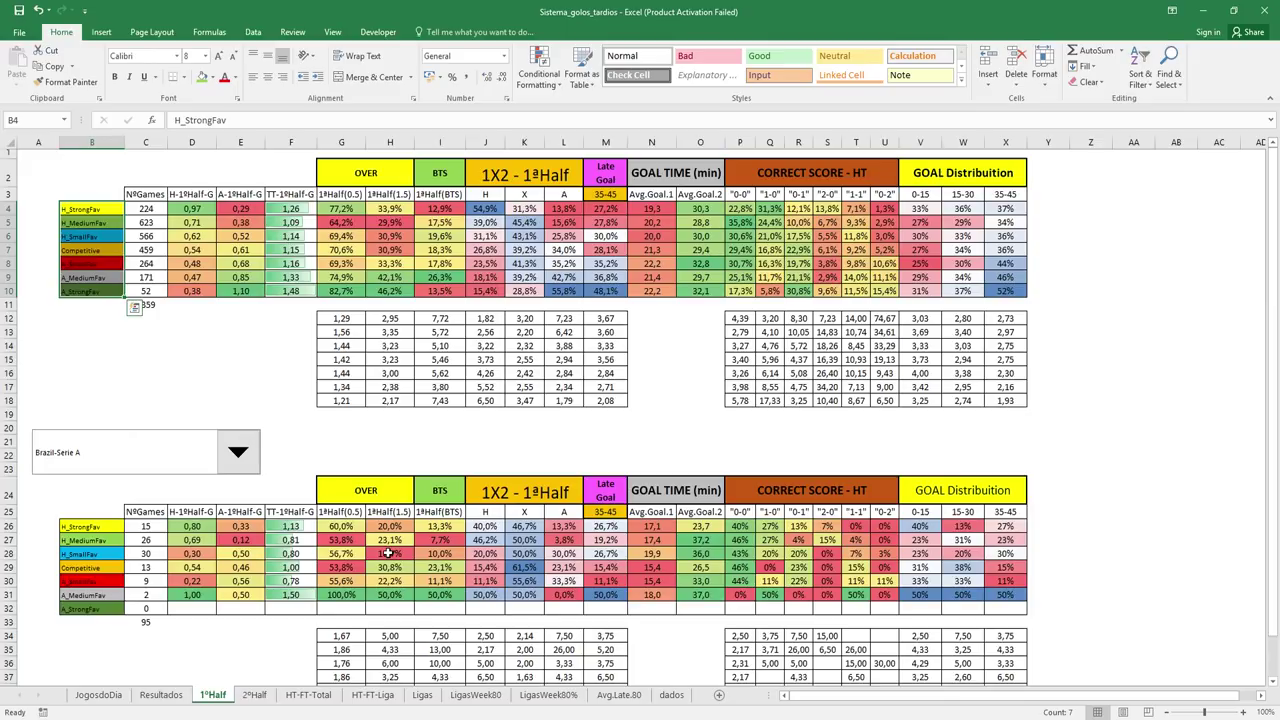
pyautogui.click(154, 346)
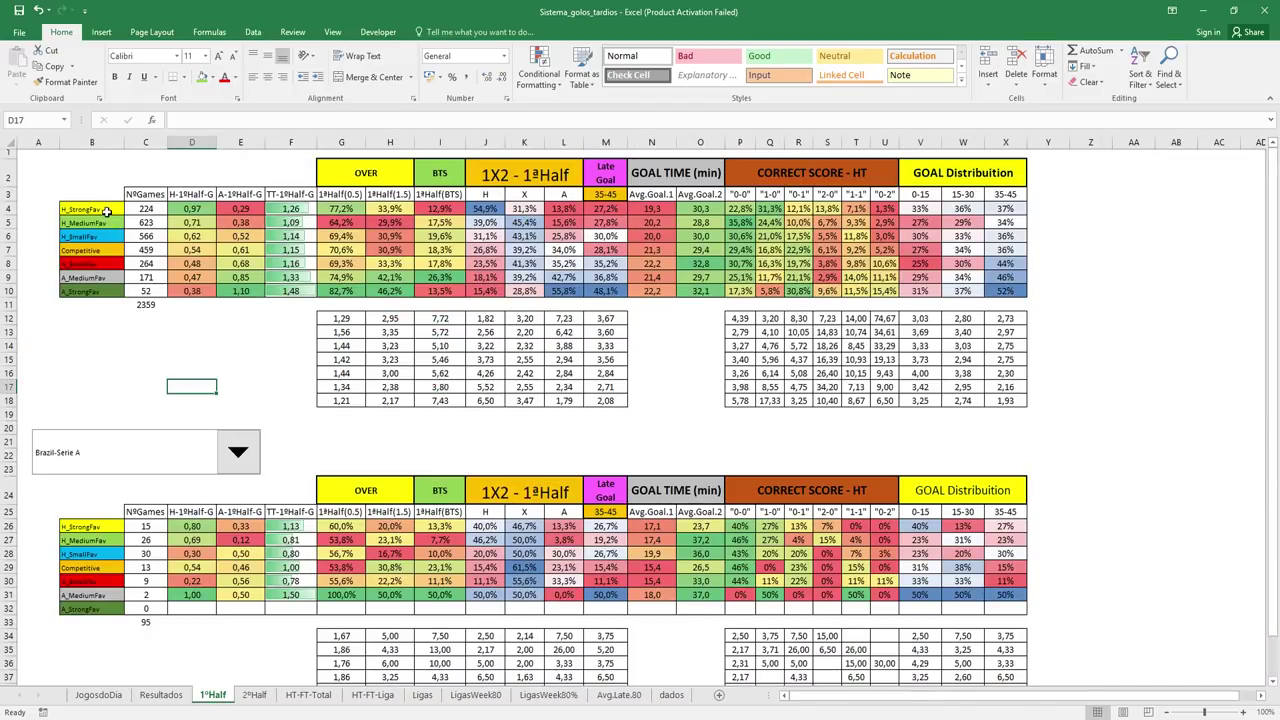
pyautogui.moveTo(102, 209); pyautogui.dragTo(105, 290)
pyautogui.hotkey('ctrl', 'v')
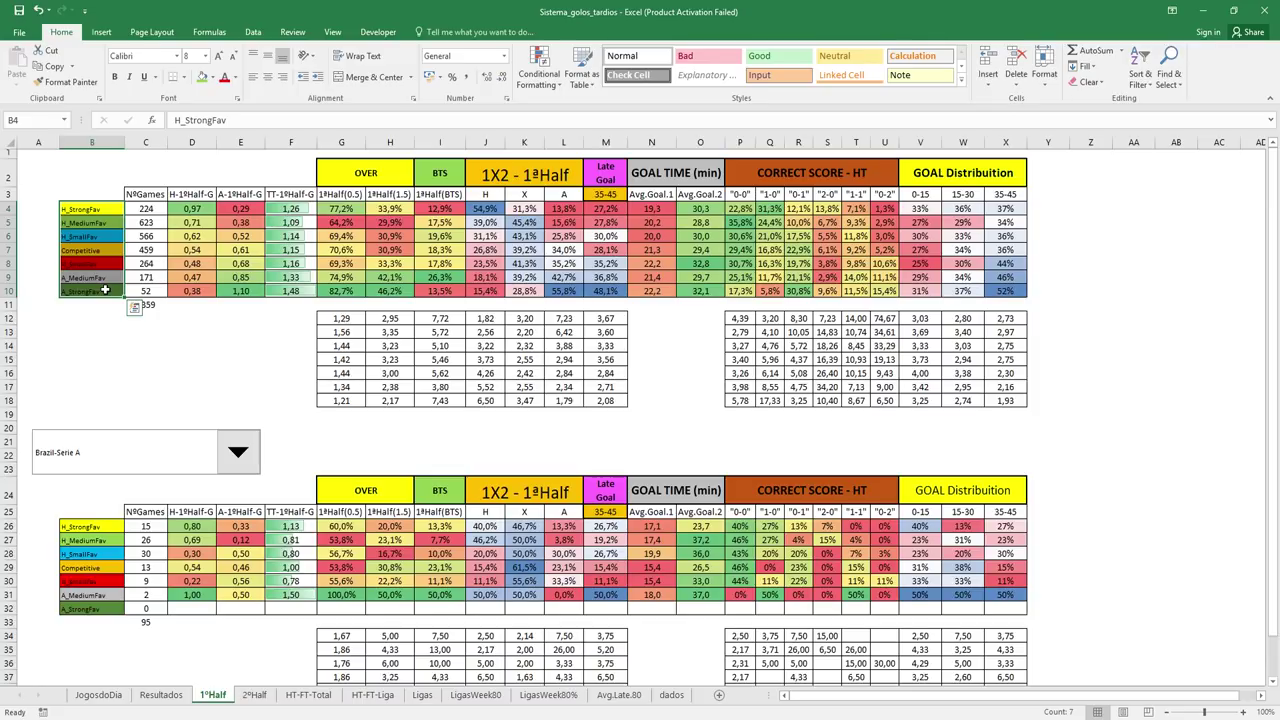
# Go through the categories from H_StrongFav to A_StrongFav, then revisit the first four.
pyautogui.click(101, 207)
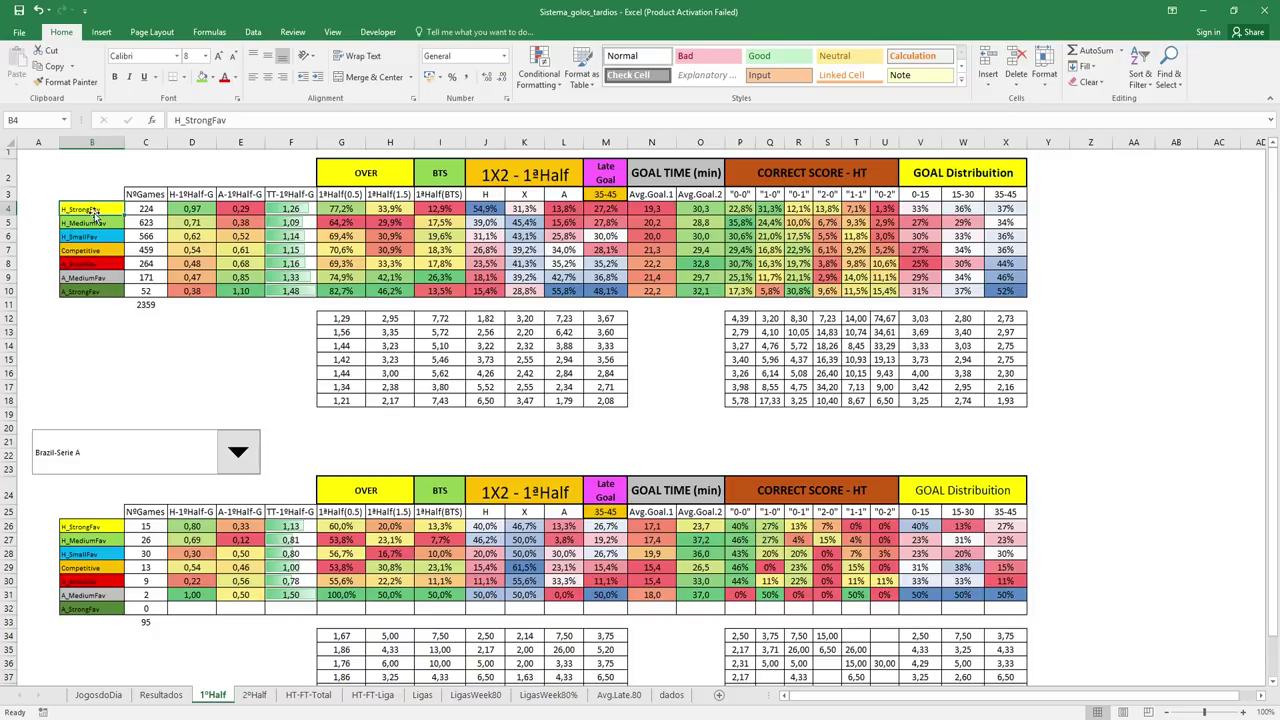
pyautogui.click(96, 224)
pyautogui.click(97, 237)
pyautogui.click(94, 251)
pyautogui.click(94, 263)
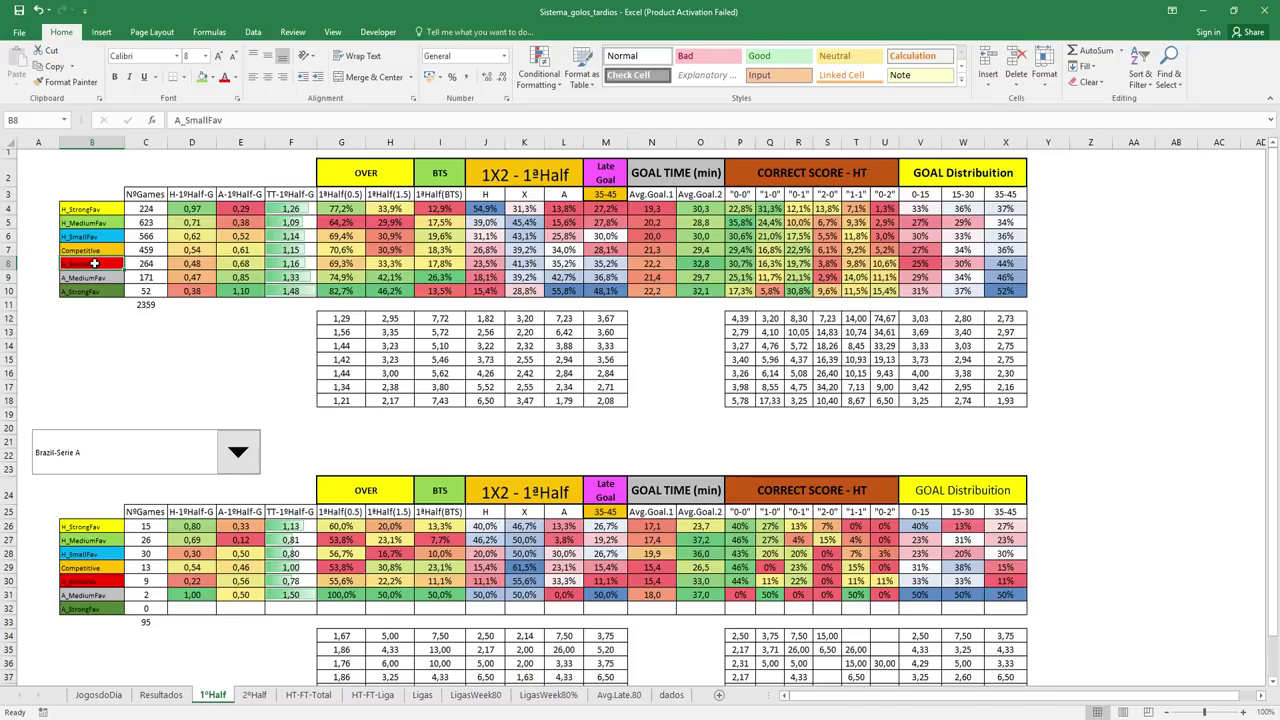
pyautogui.click(101, 277)
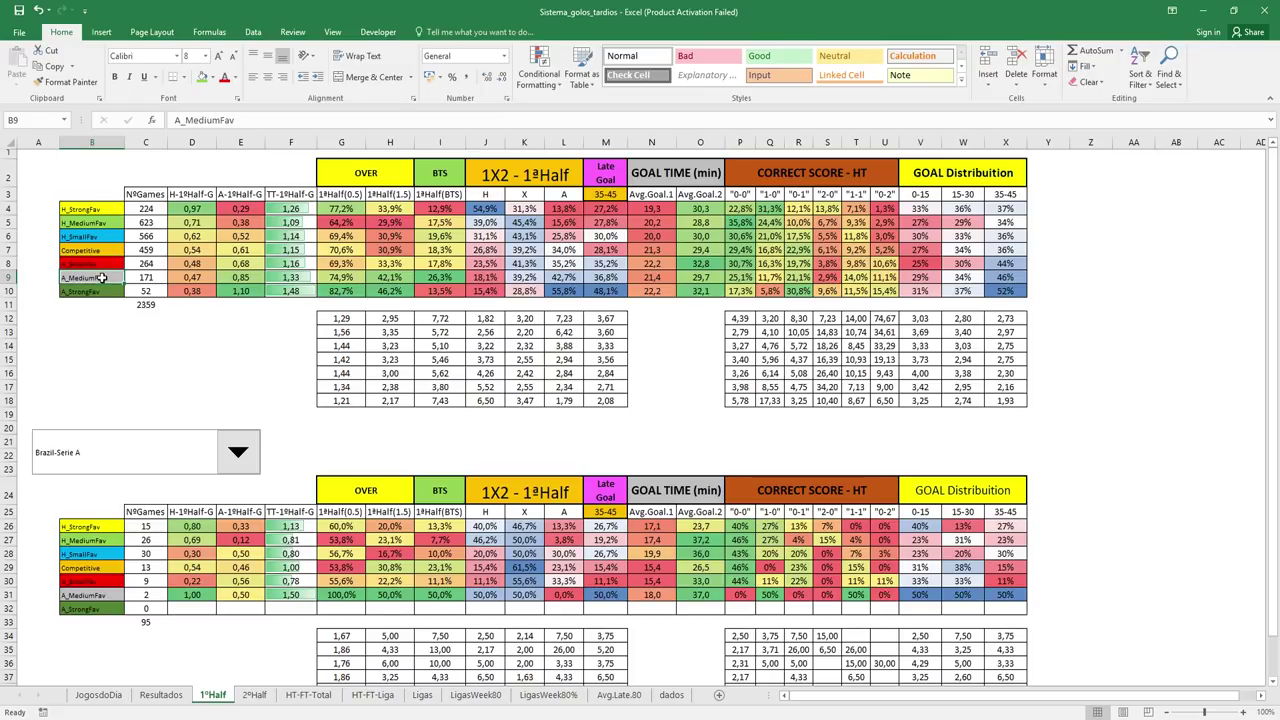
pyautogui.click(90, 292)
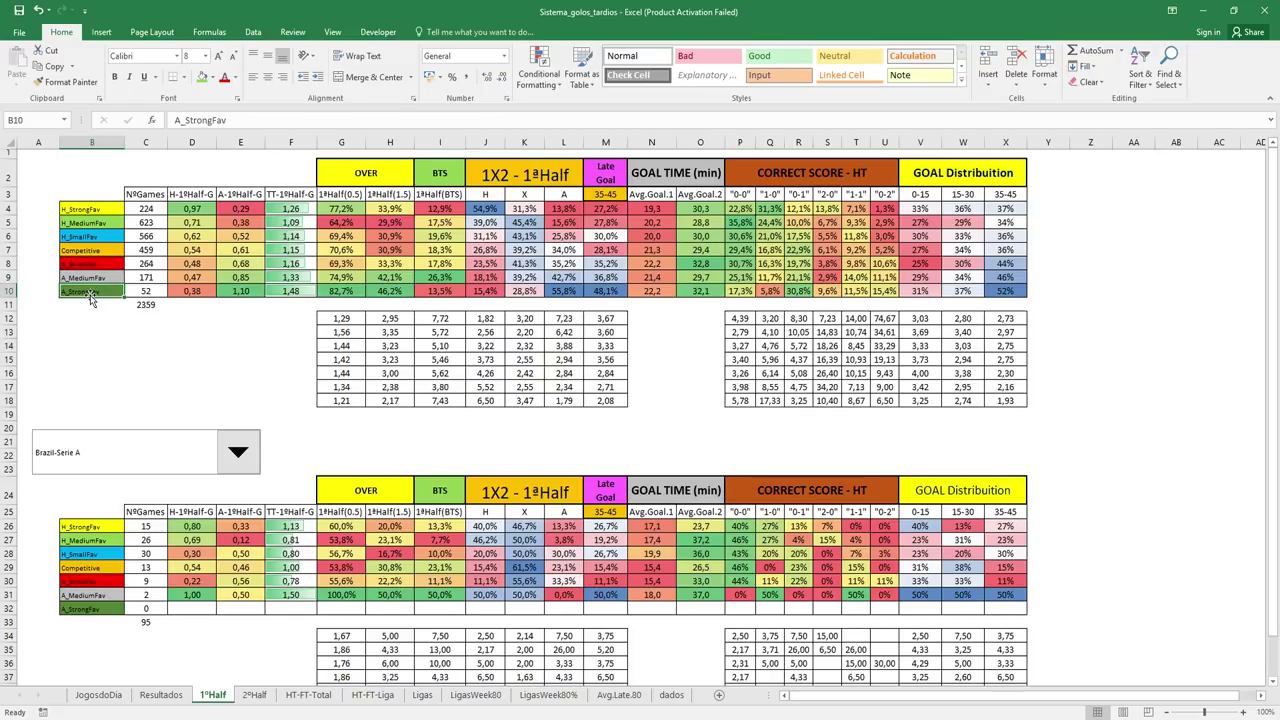
pyautogui.click(81, 210)
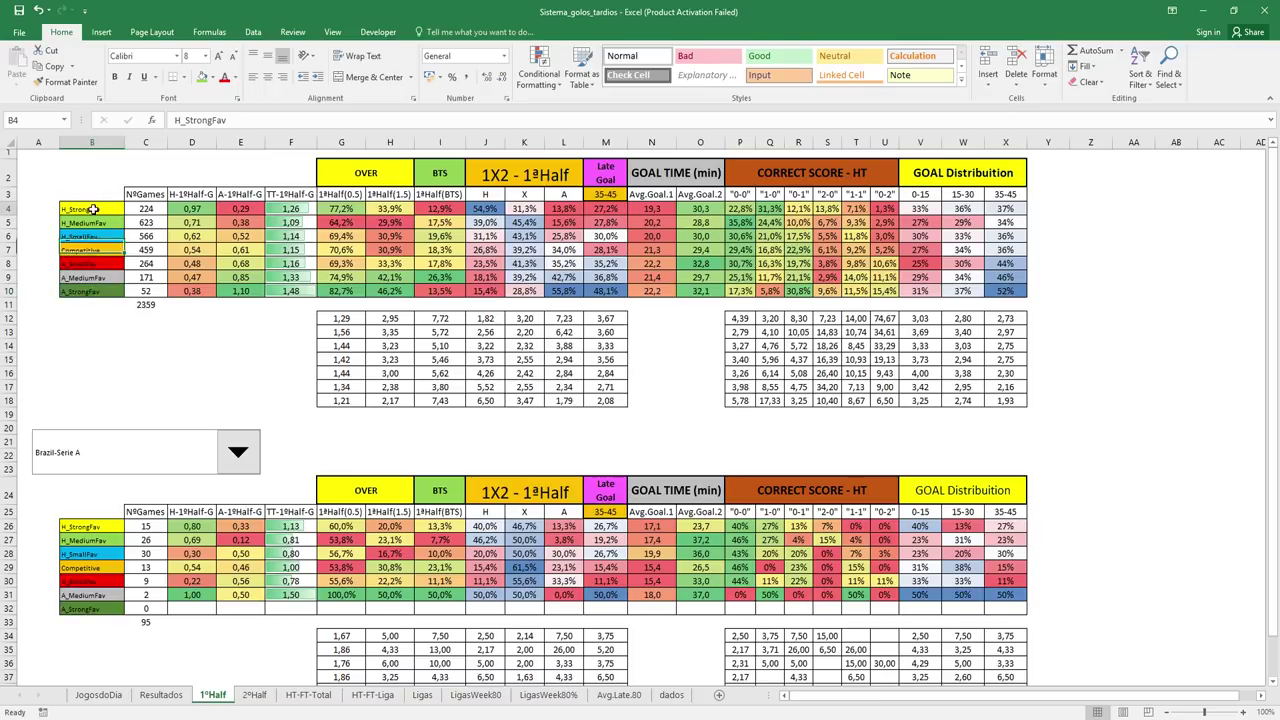
pyautogui.click(89, 226)
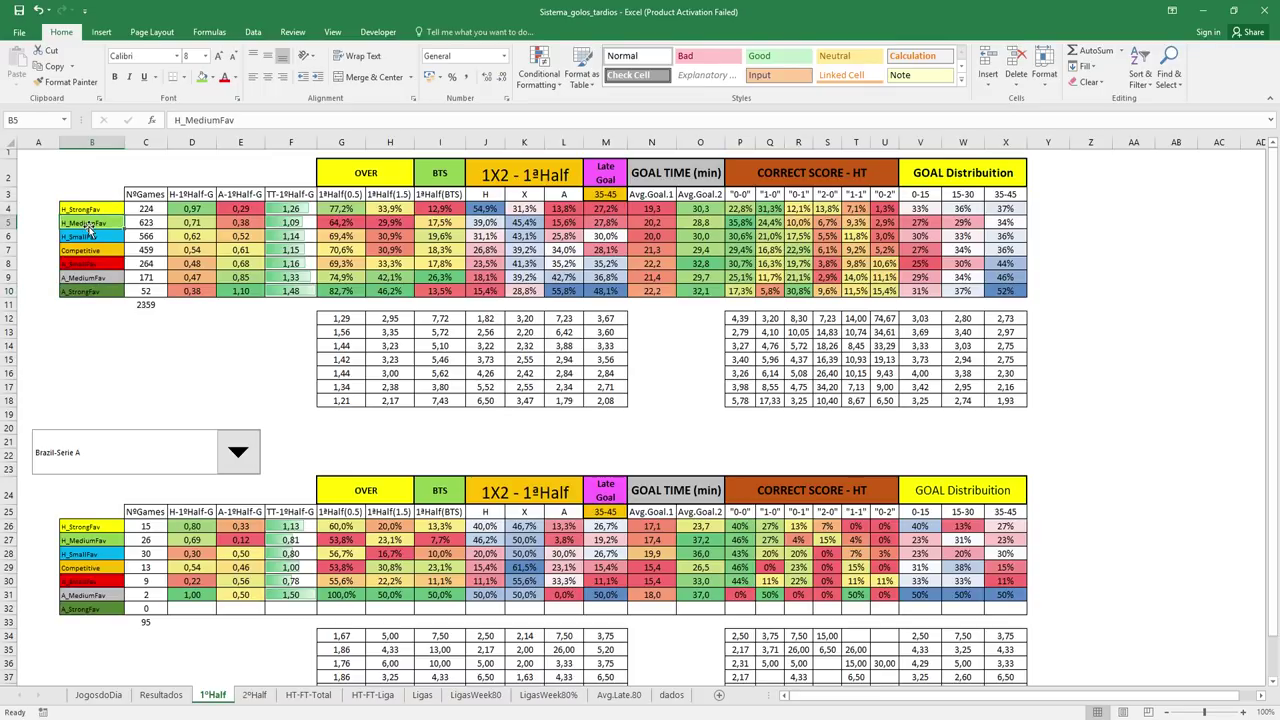
pyautogui.click(88, 236)
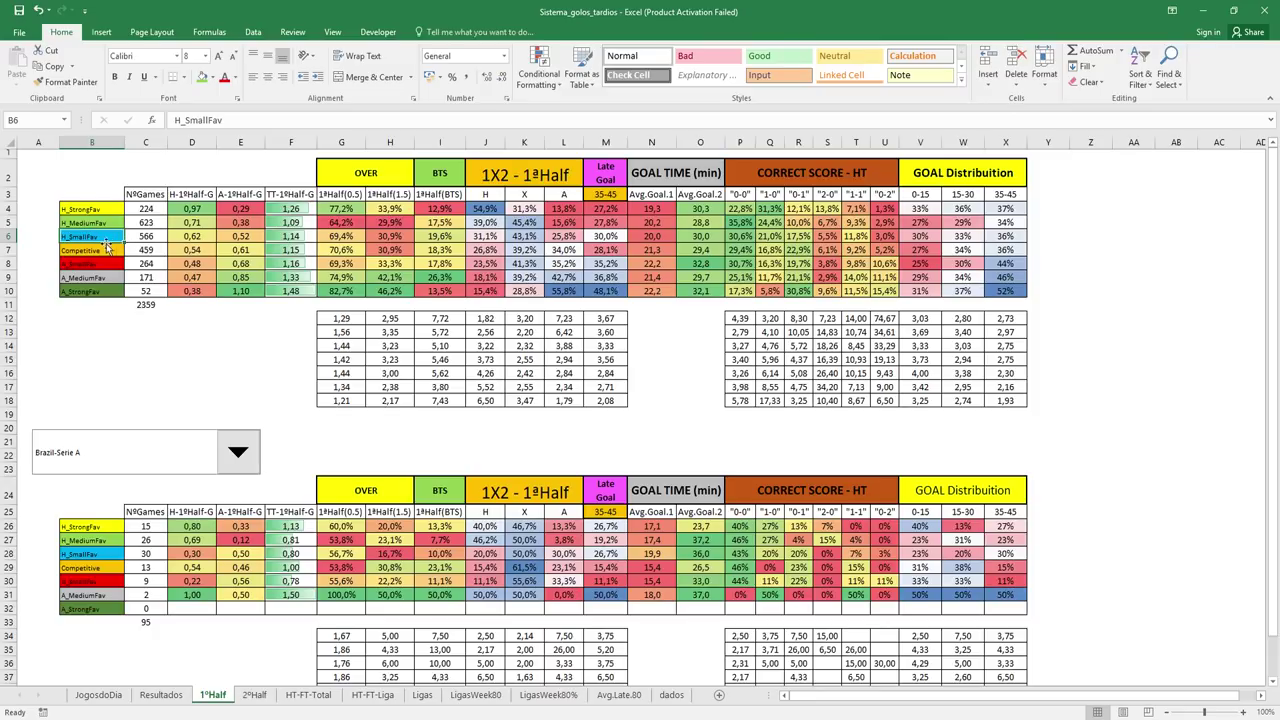
pyautogui.click(101, 247)
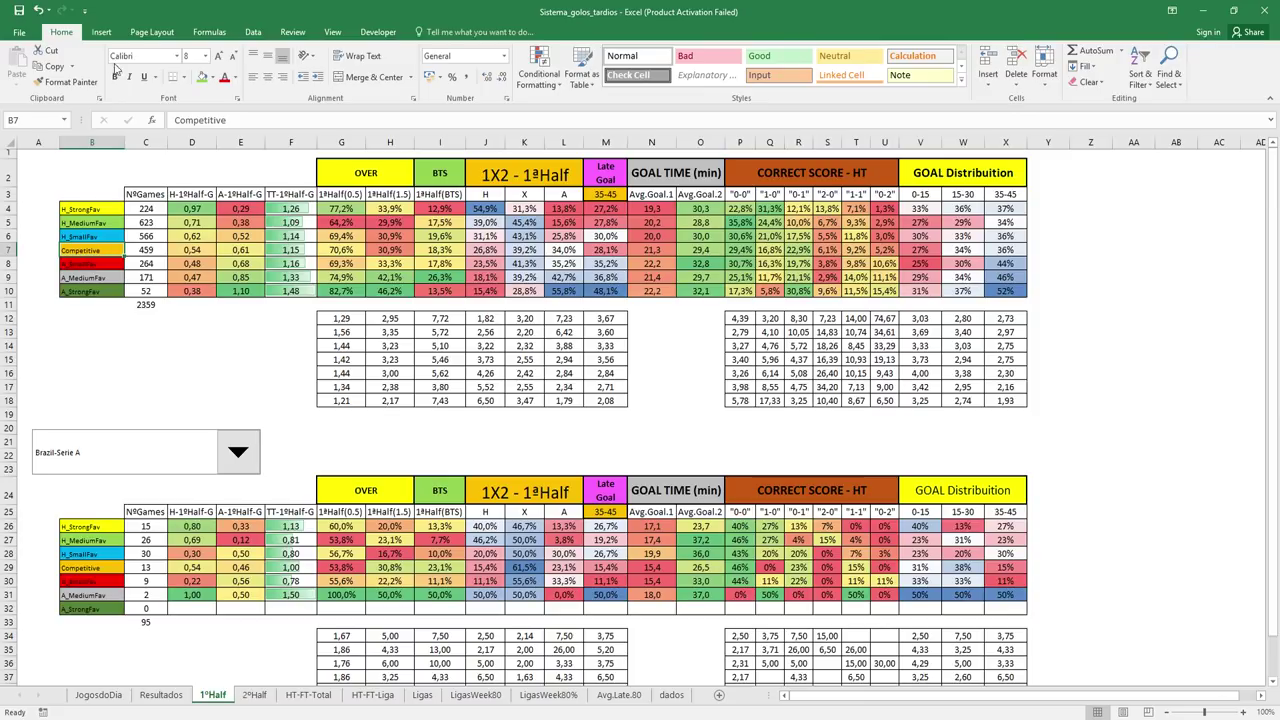
# Inspect the SUMIF formula in H8 and select the whole upper first-half statistics table.
pyautogui.click(396, 264)
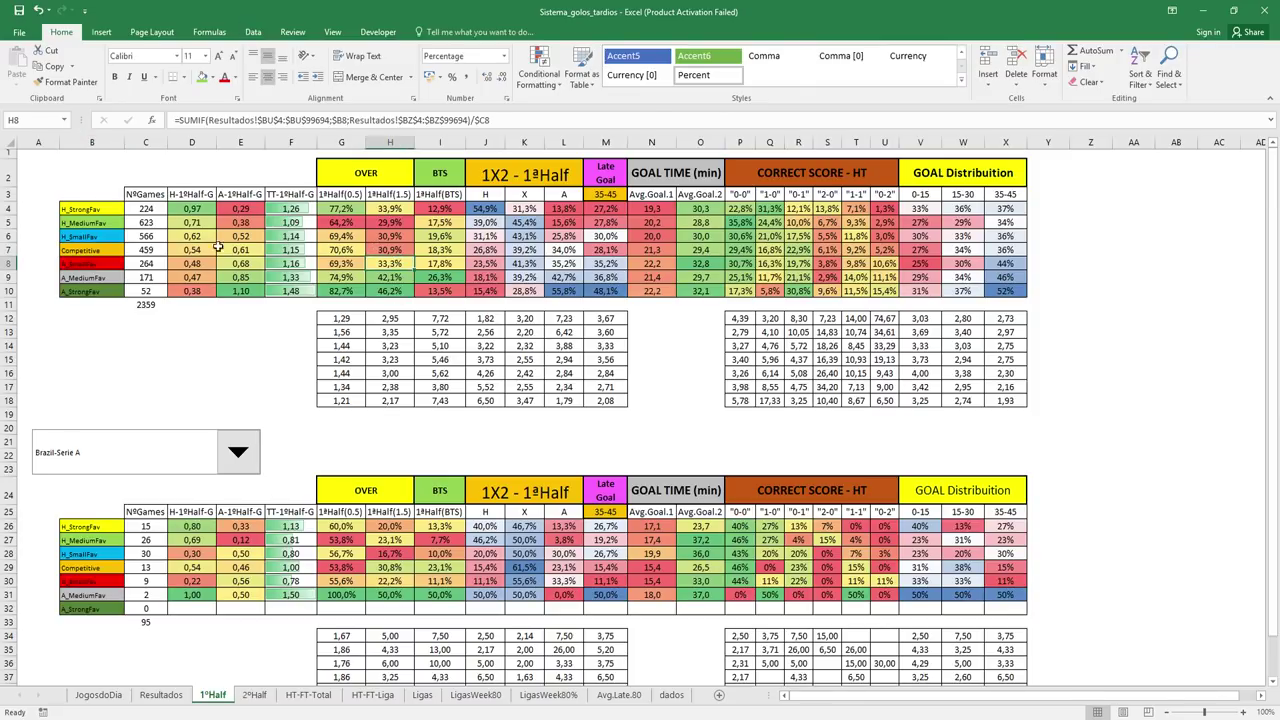
pyautogui.moveTo(105, 210); pyautogui.dragTo(818, 265)
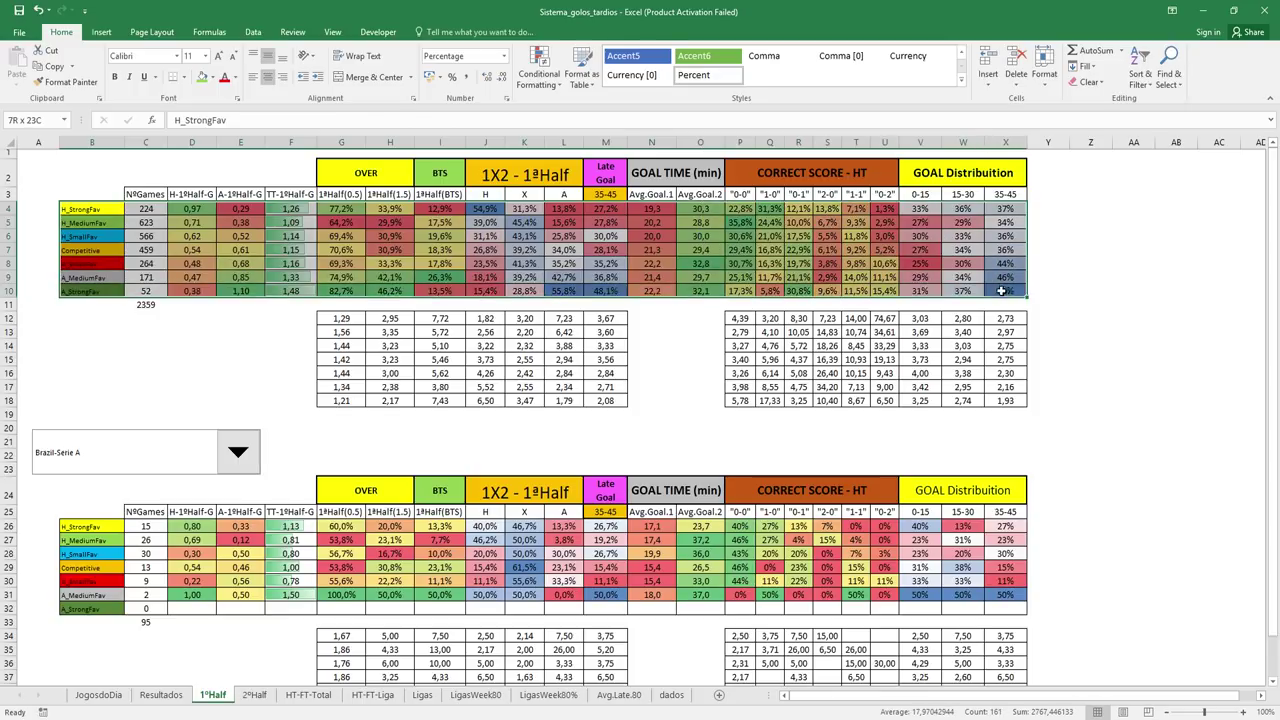
pyautogui.click(291, 413)
pyautogui.click(238, 452)
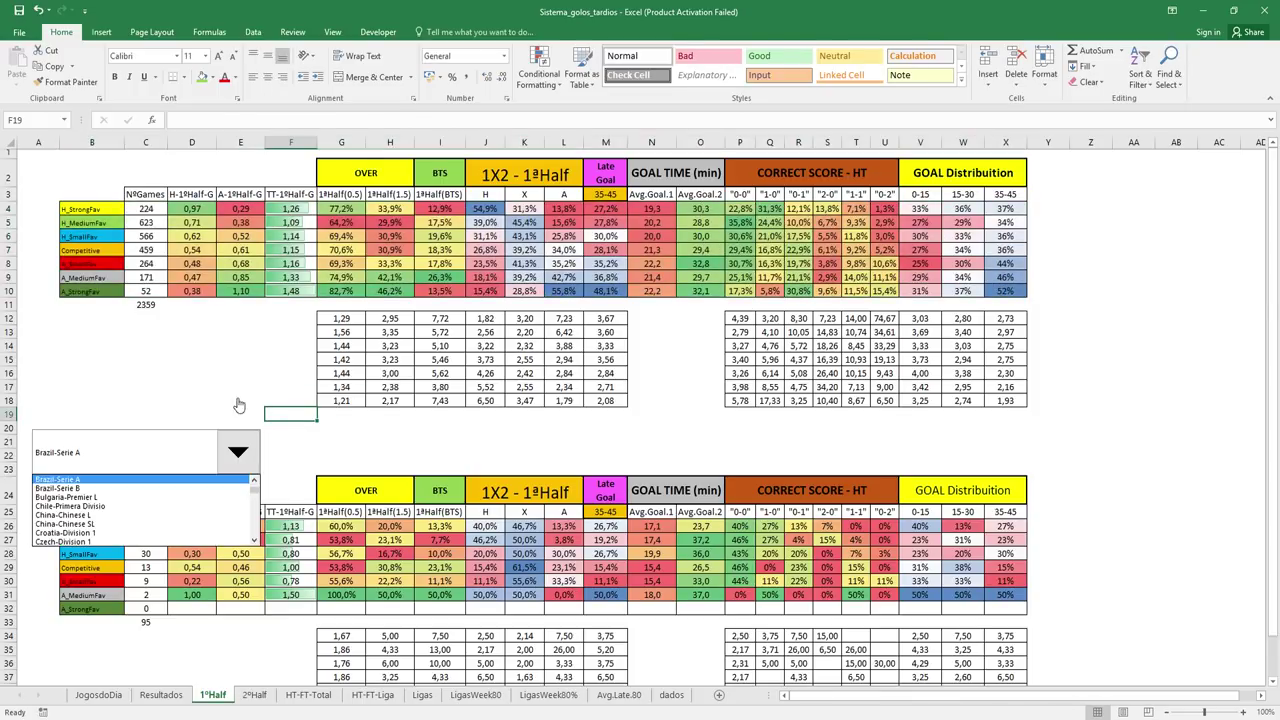
# Show Brazil-Serie B in the lower league table, then switch it back to Brazil-Serie A.
pyautogui.click(136, 490)
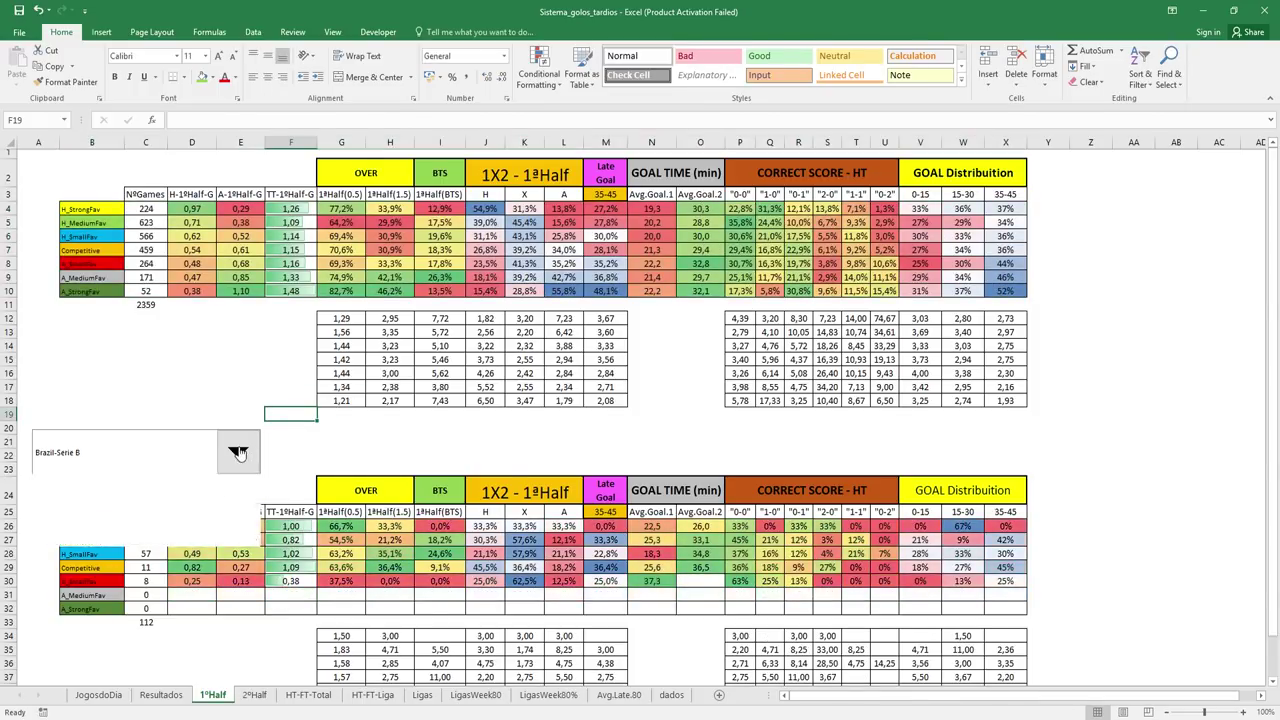
pyautogui.click(239, 454)
pyautogui.click(253, 481)
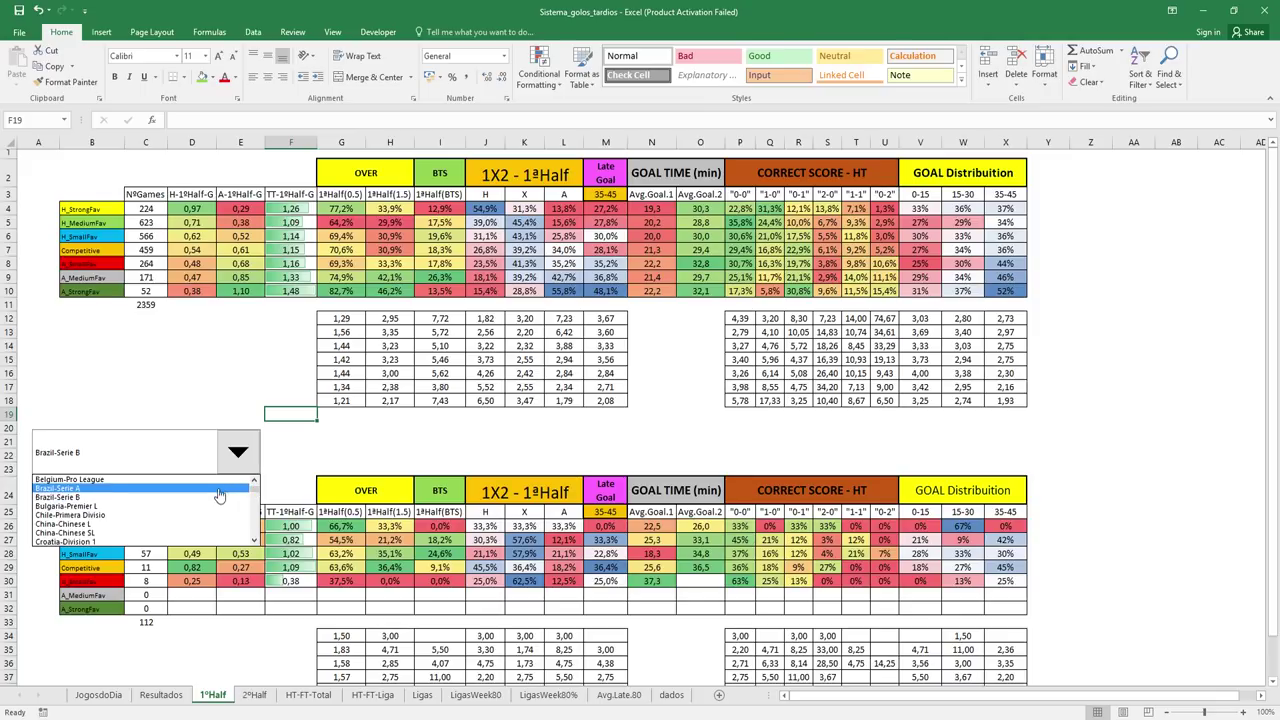
pyautogui.click(219, 495)
pyautogui.click(380, 441)
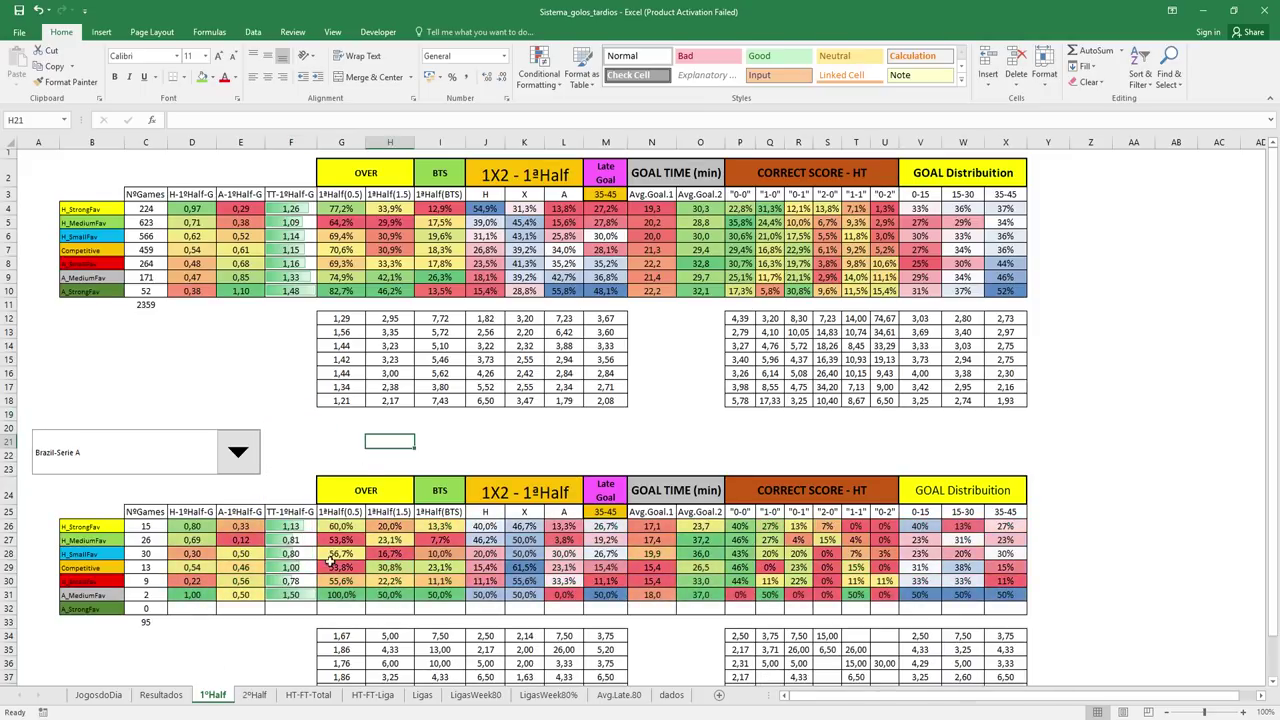
pyautogui.click(886, 431)
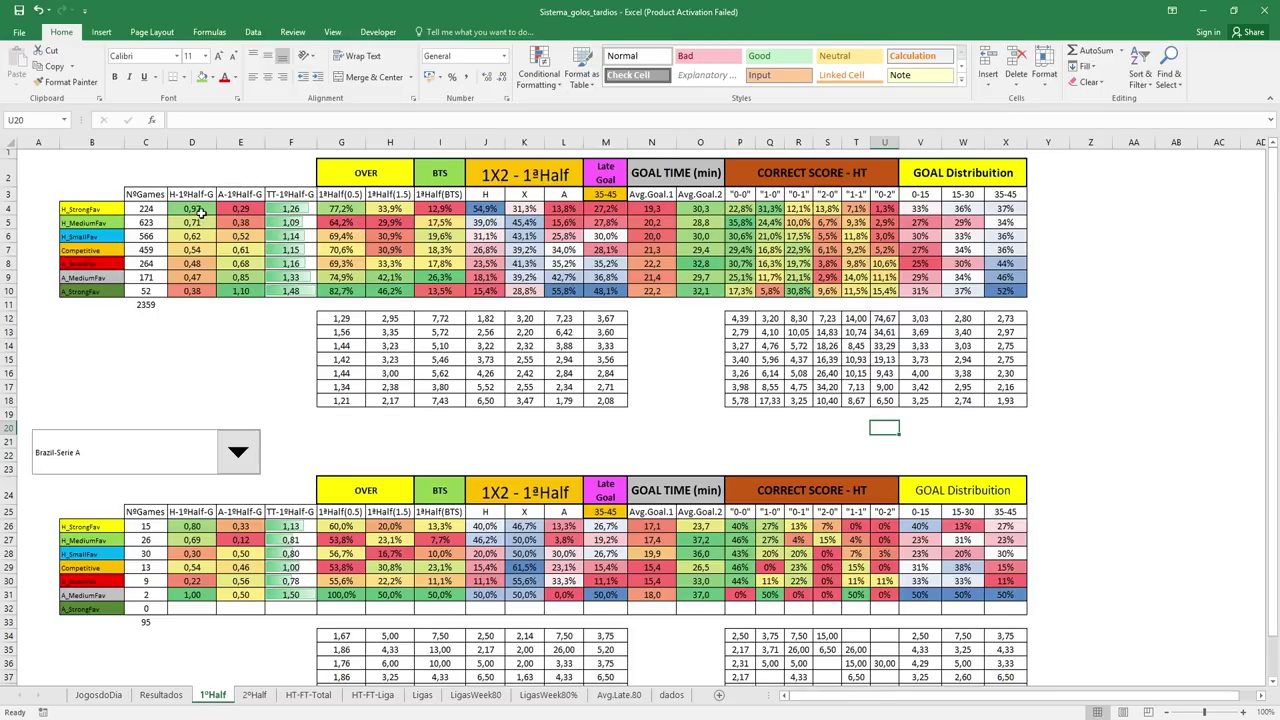
pyautogui.moveTo(196, 208); pyautogui.dragTo(240, 290)
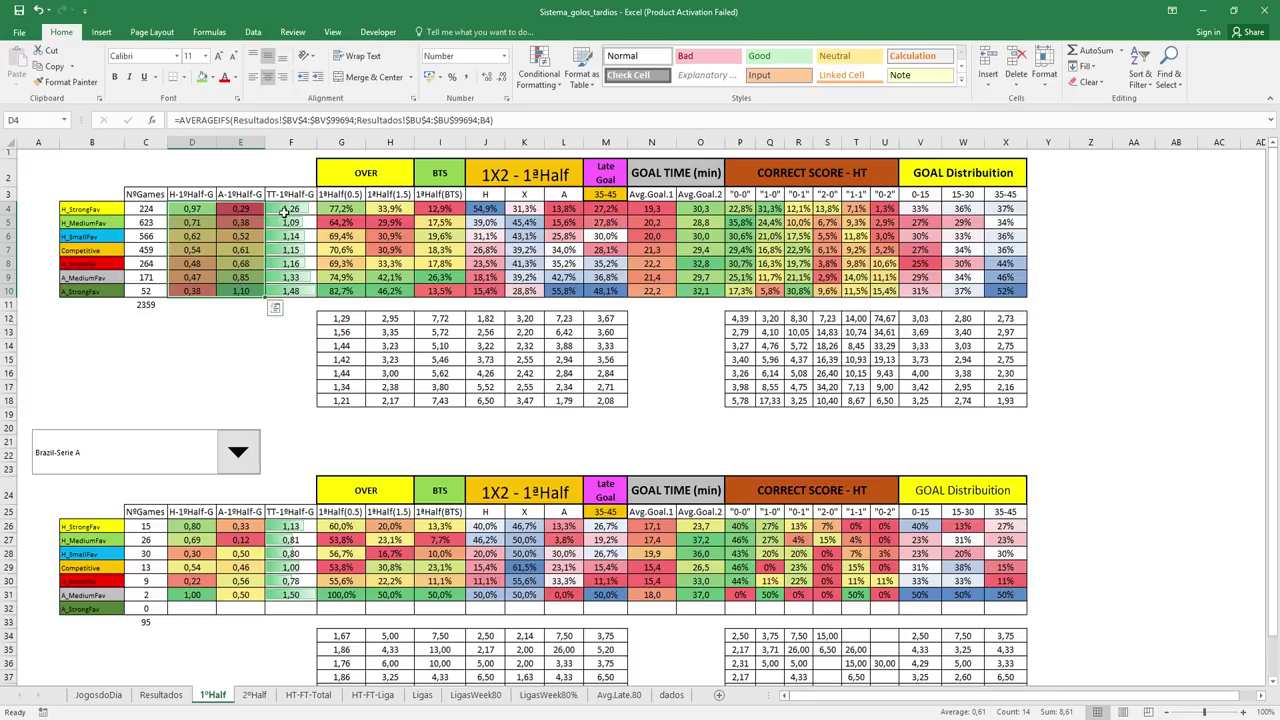
pyautogui.click(338, 208)
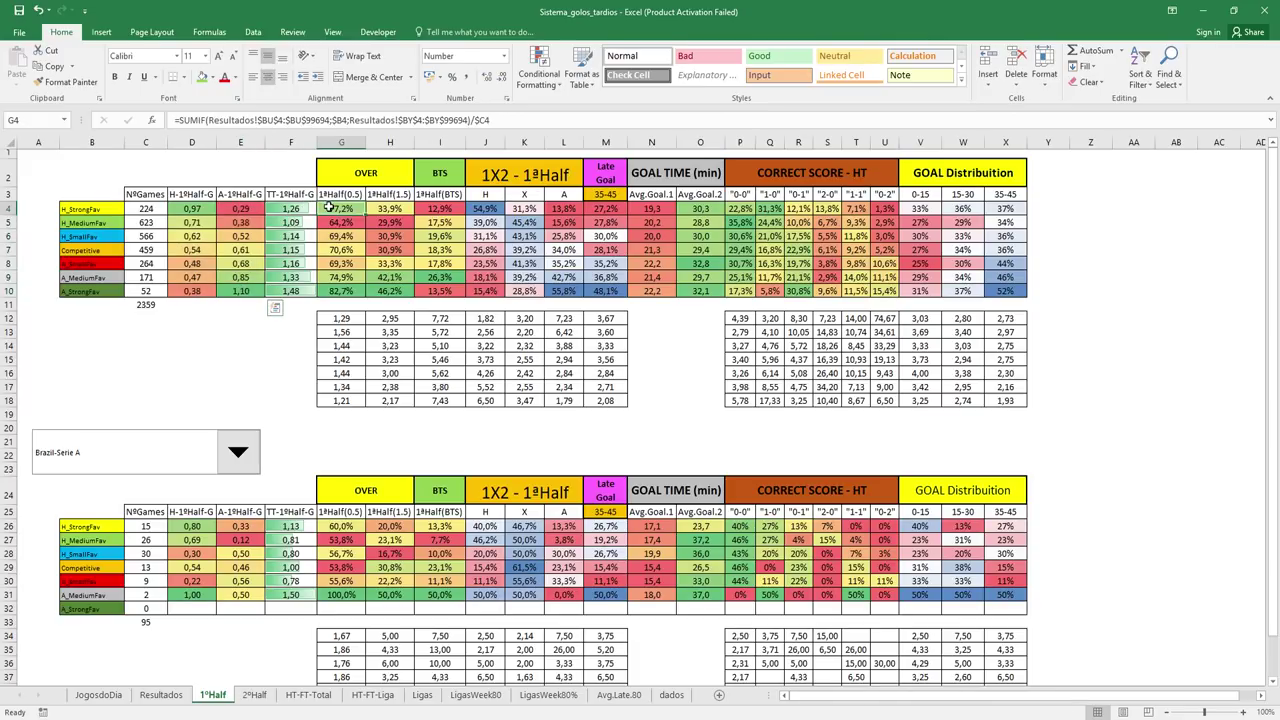
pyautogui.click(395, 210)
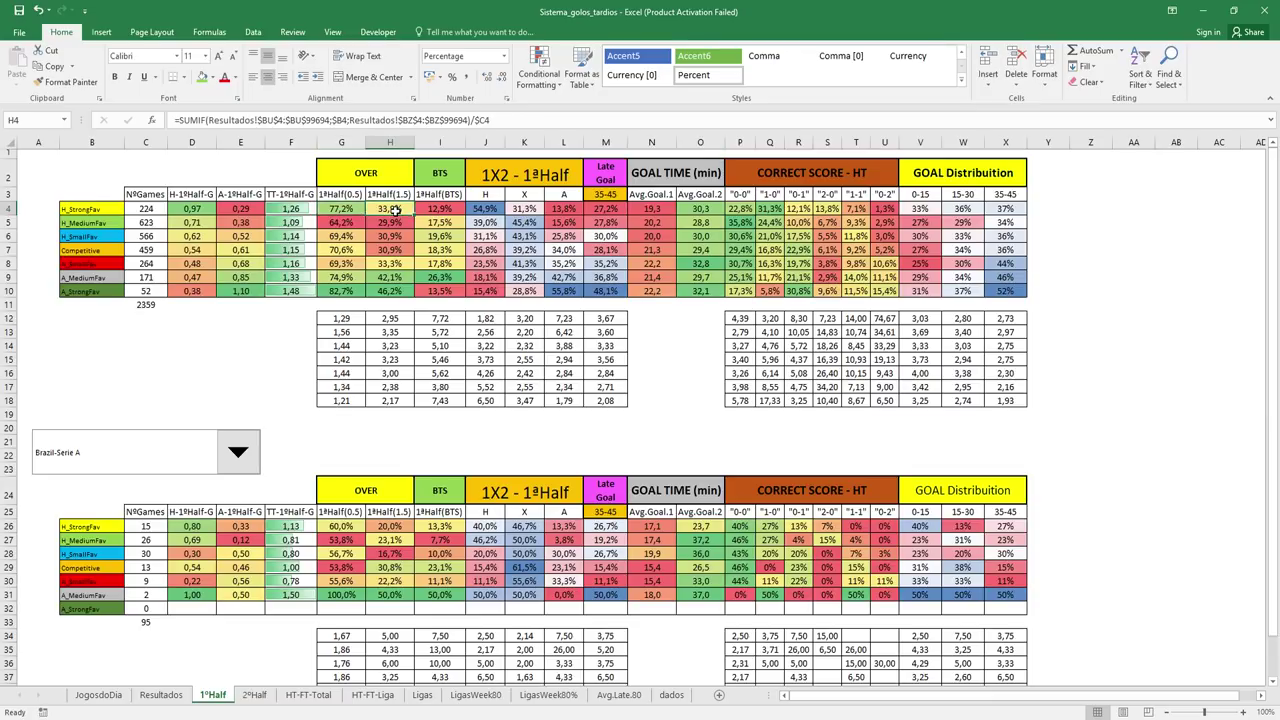
pyautogui.click(446, 208)
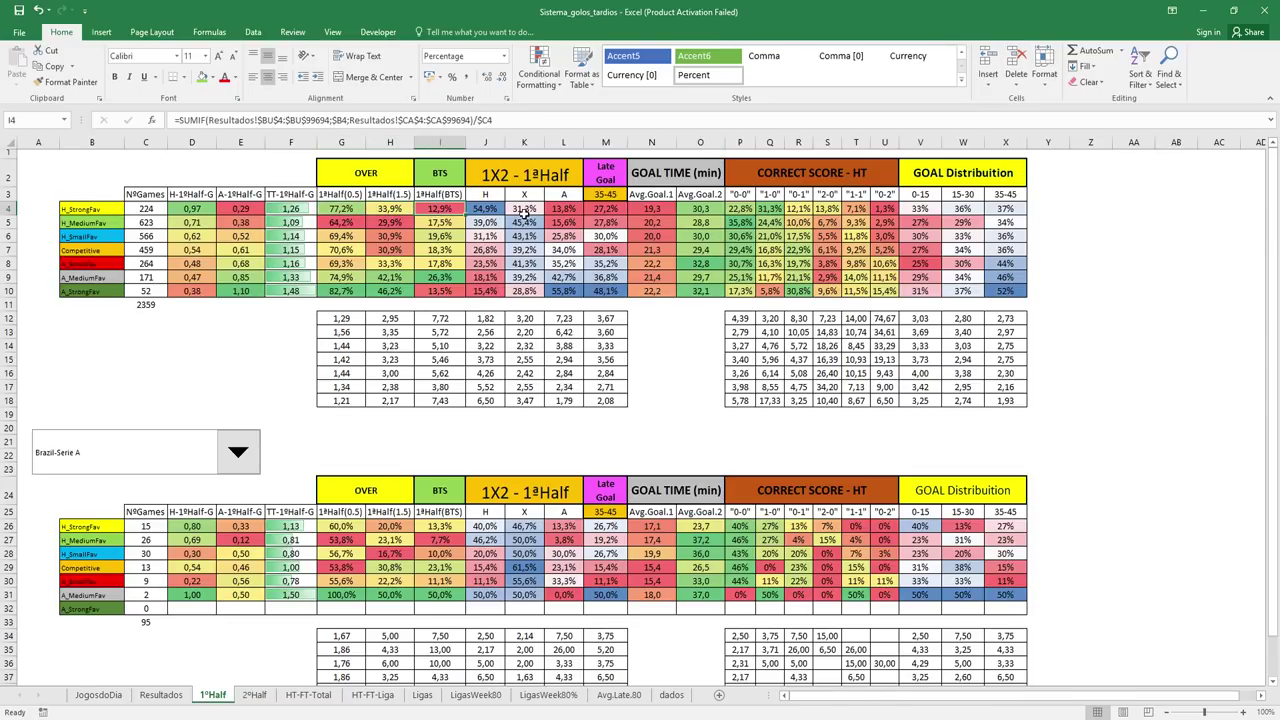
pyautogui.click(490, 213)
pyautogui.moveTo(490, 213); pyautogui.dragTo(558, 285)
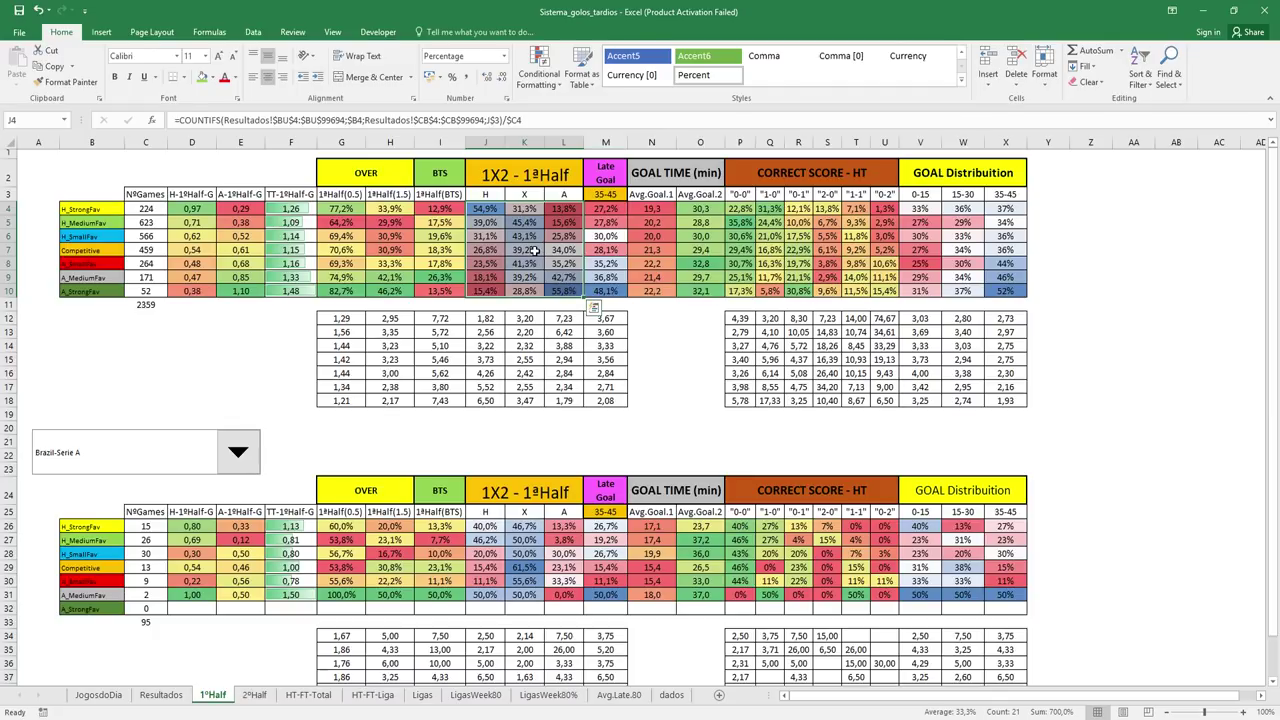
pyautogui.moveTo(615, 208); pyautogui.dragTo(622, 286)
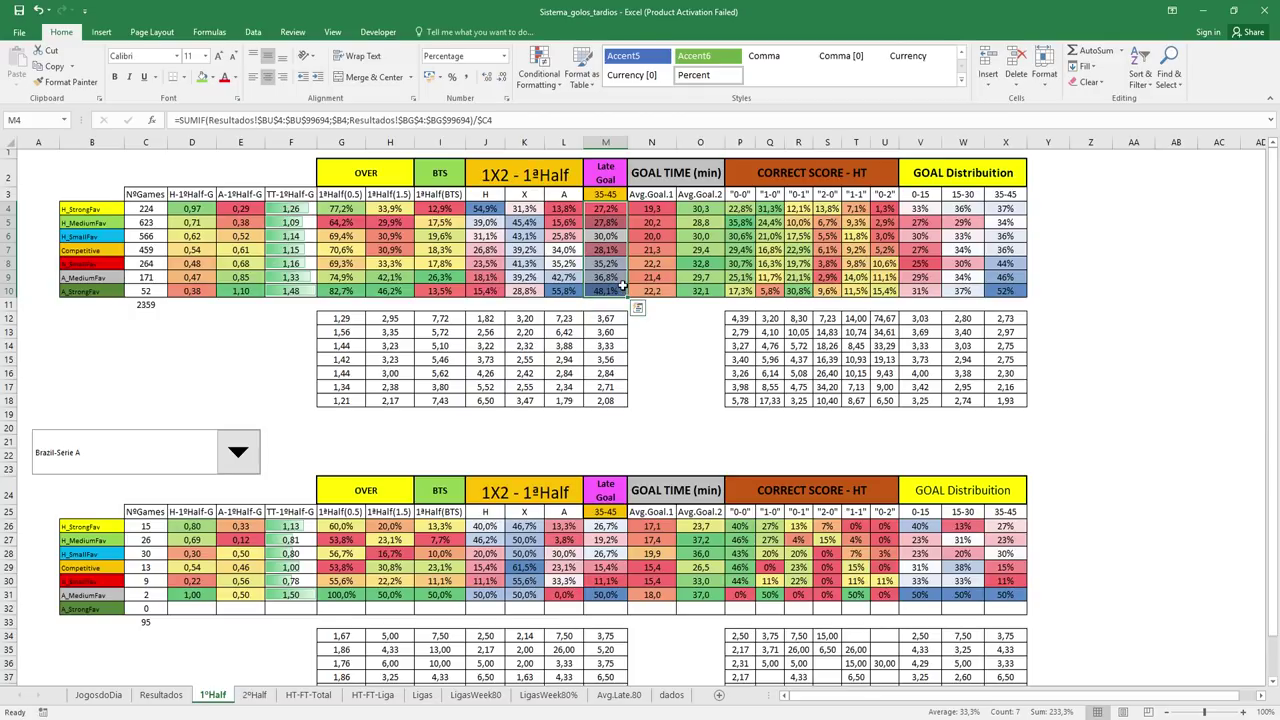
pyautogui.moveTo(651, 208); pyautogui.dragTo(689, 290)
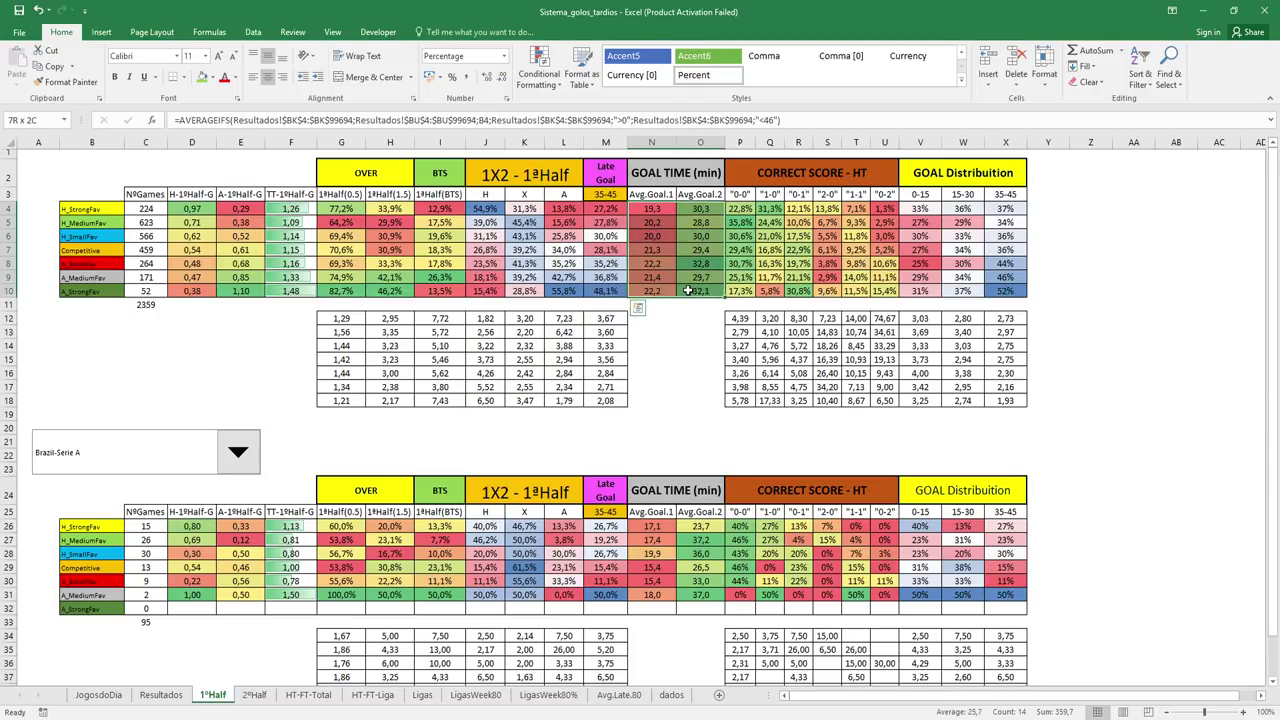
pyautogui.moveTo(735, 208)
pyautogui.mouseDown()
pyautogui.moveTo(790, 292)
pyautogui.moveTo(885, 292)
pyautogui.mouseUp()
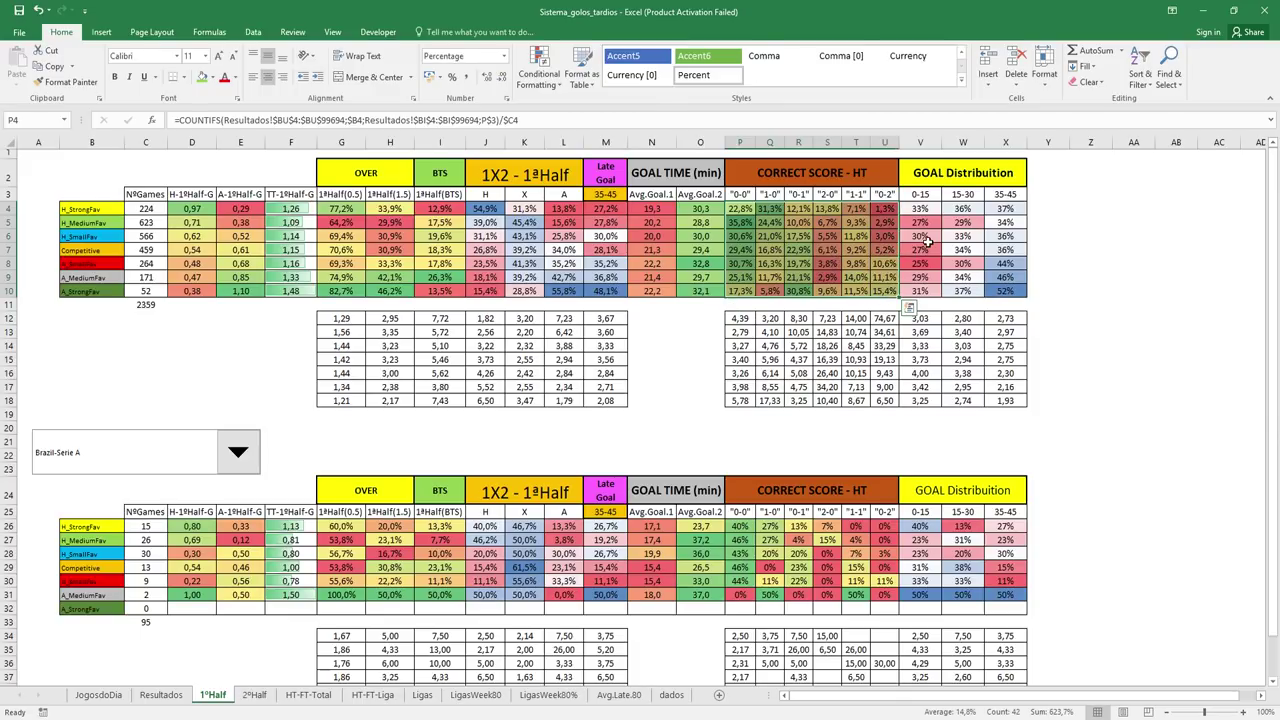
pyautogui.moveTo(925, 208); pyautogui.dragTo(1000, 288)
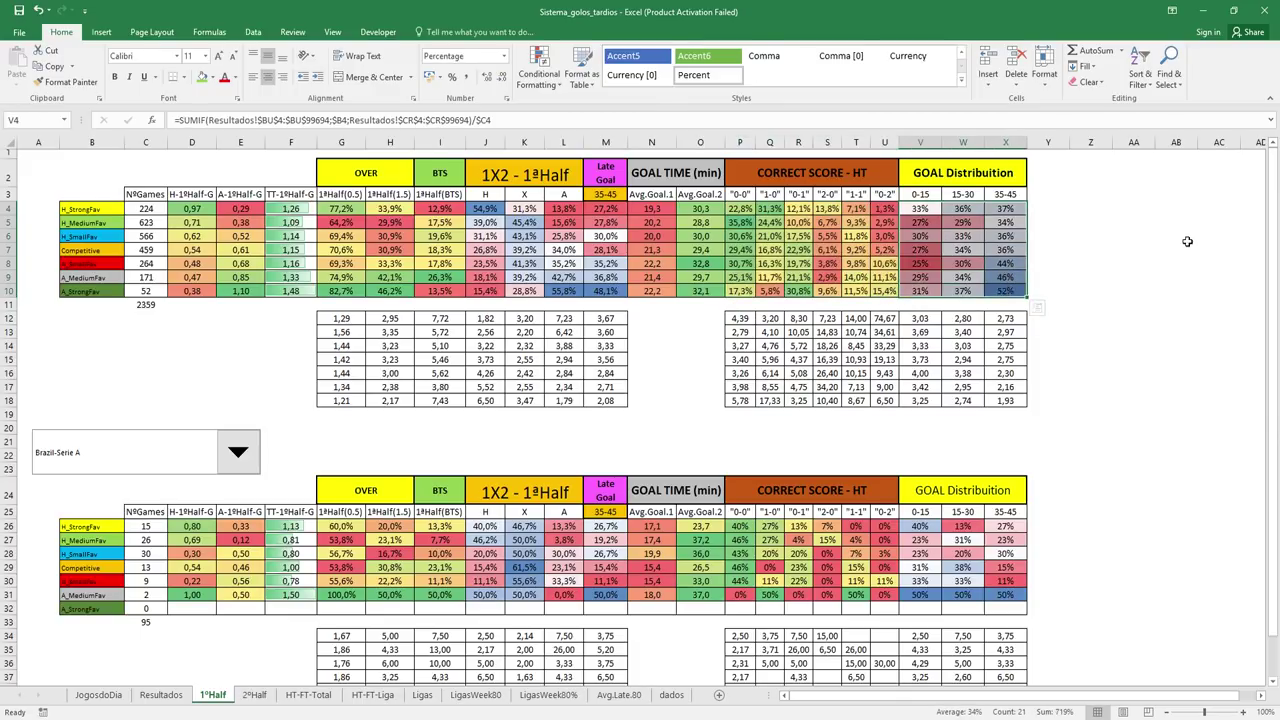
pyautogui.click(1151, 232)
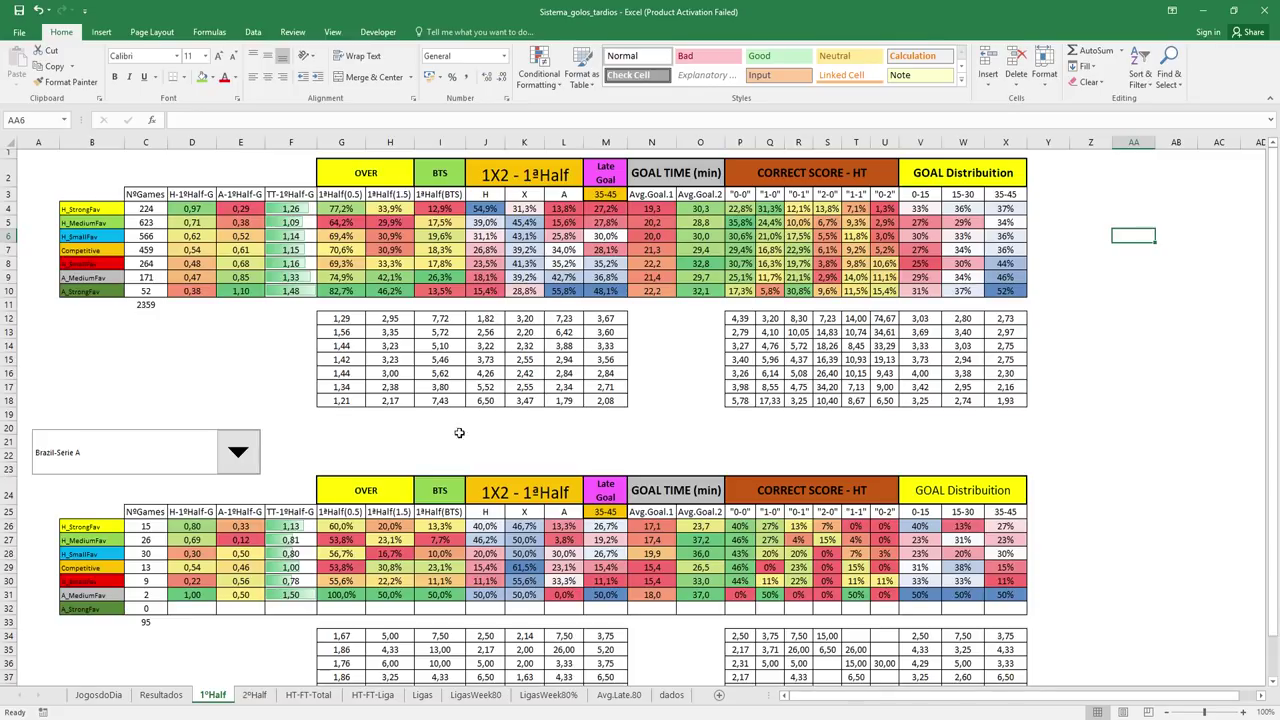
# Open the 2ªHalf sheet and inspect the AVERAGEIFS goal time averages starting at O4.
pyautogui.click(390, 466)
pyautogui.click(254, 694)
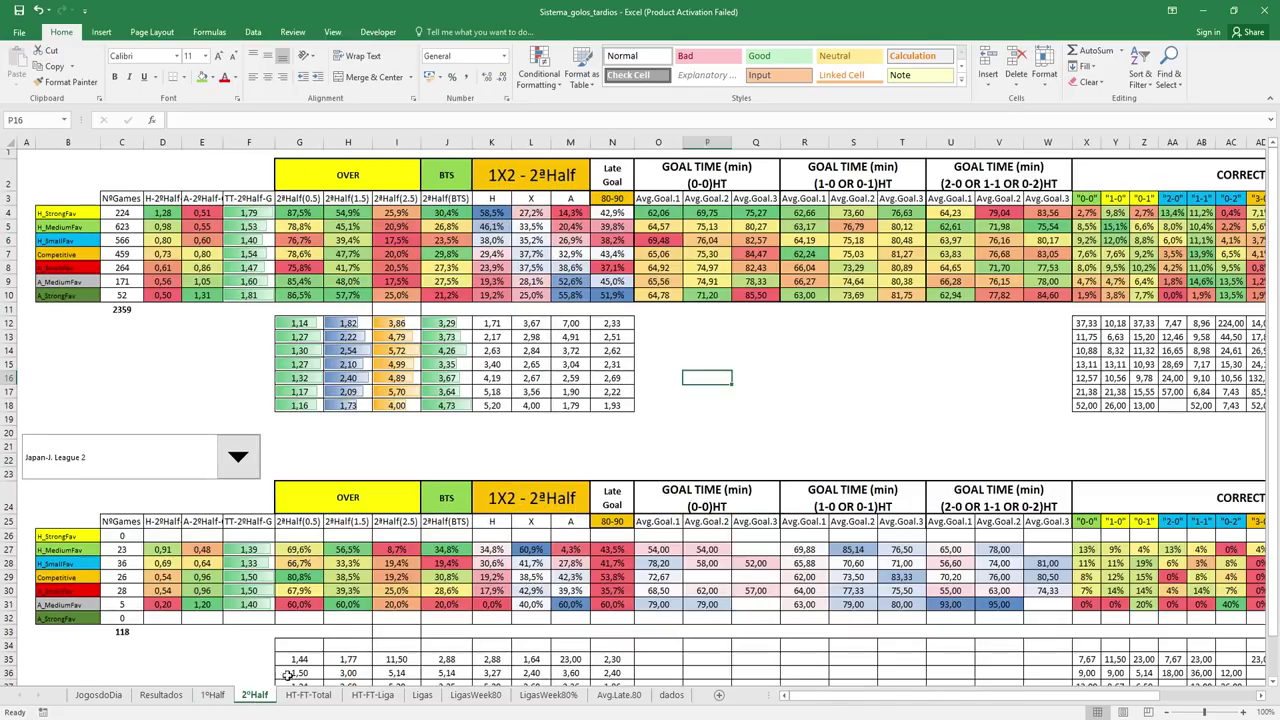
pyautogui.click(853, 352)
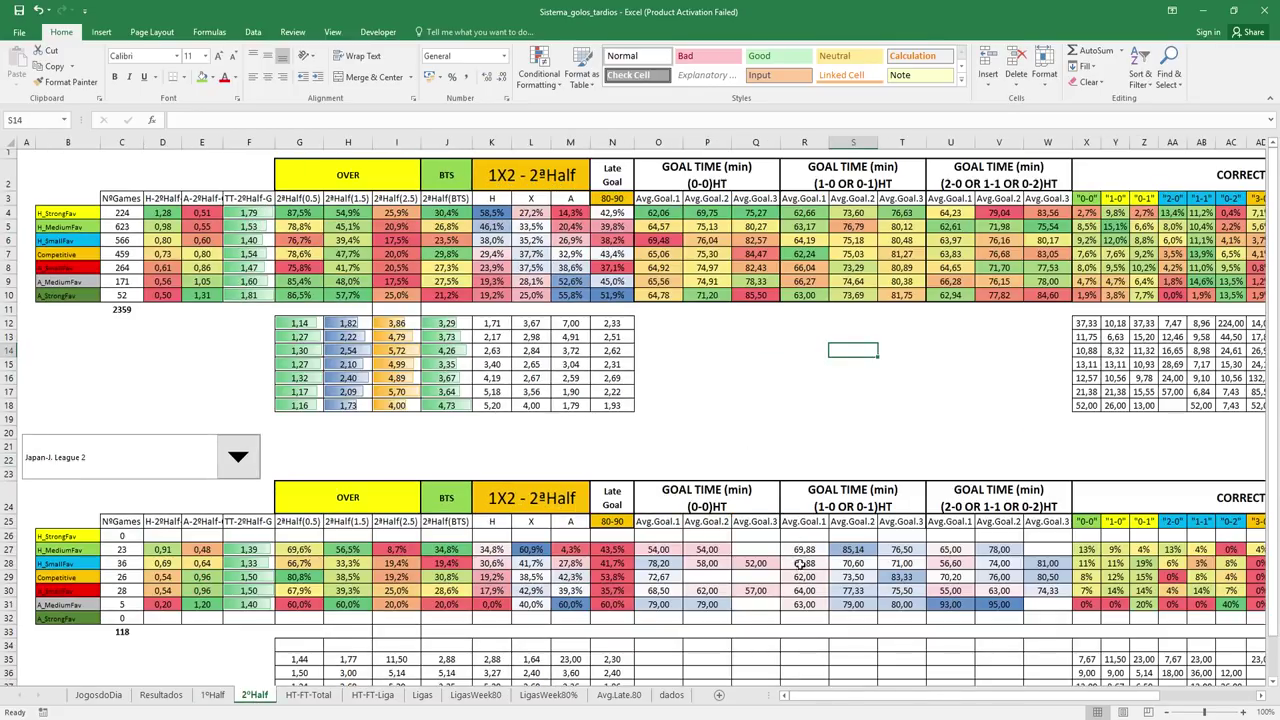
pyautogui.moveTo(833, 700)
pyautogui.mouseDown()
pyautogui.moveTo(948, 705)
pyautogui.moveTo(753, 709)
pyautogui.mouseUp()
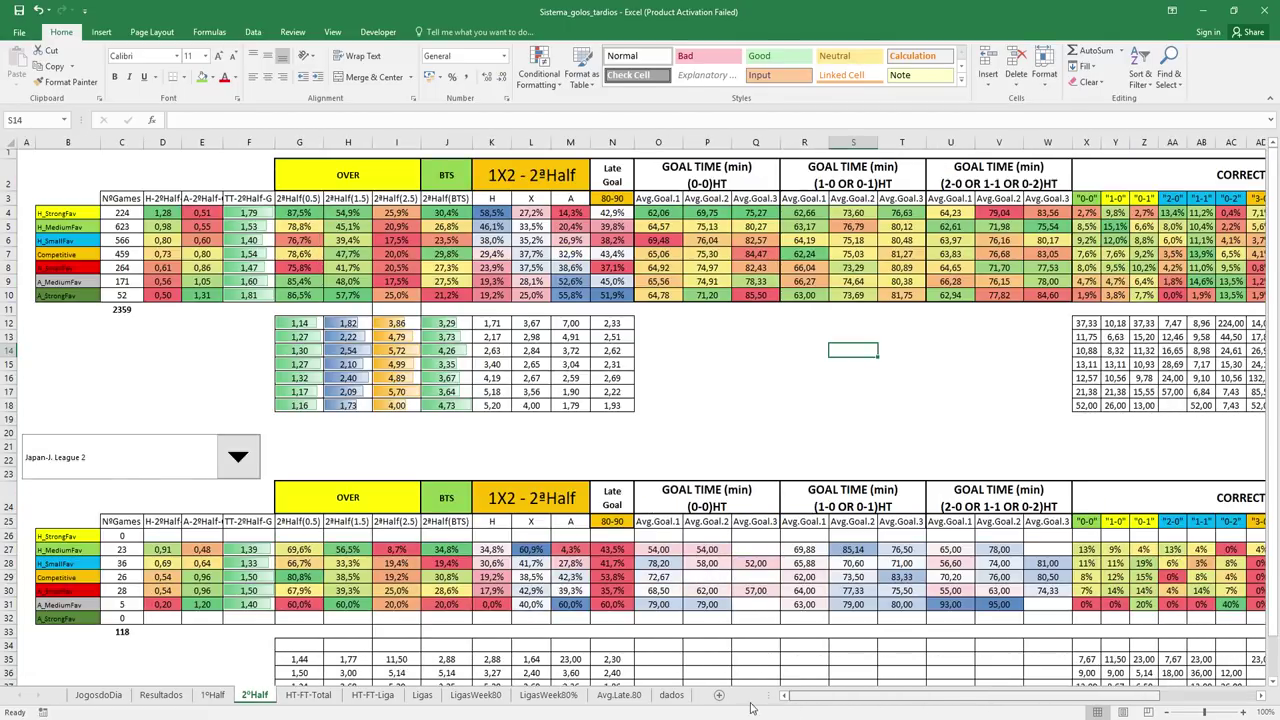
pyautogui.moveTo(658, 213); pyautogui.dragTo(1047, 295)
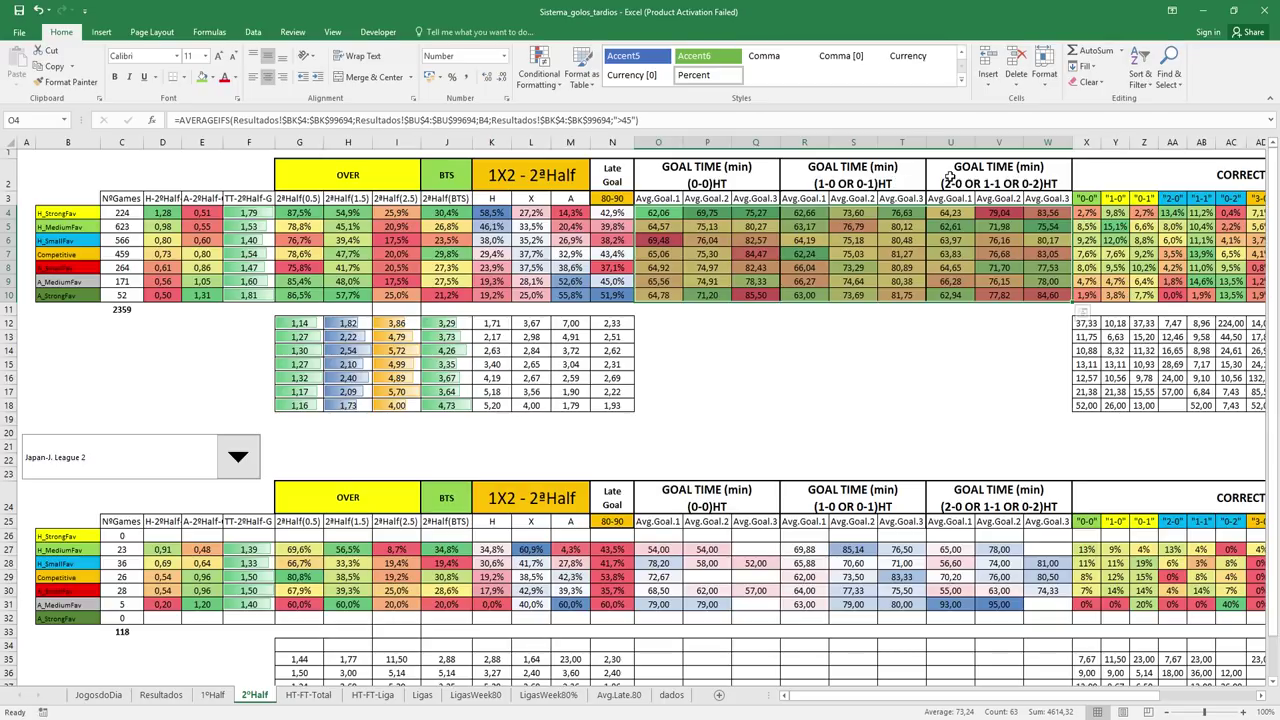
pyautogui.click(777, 278)
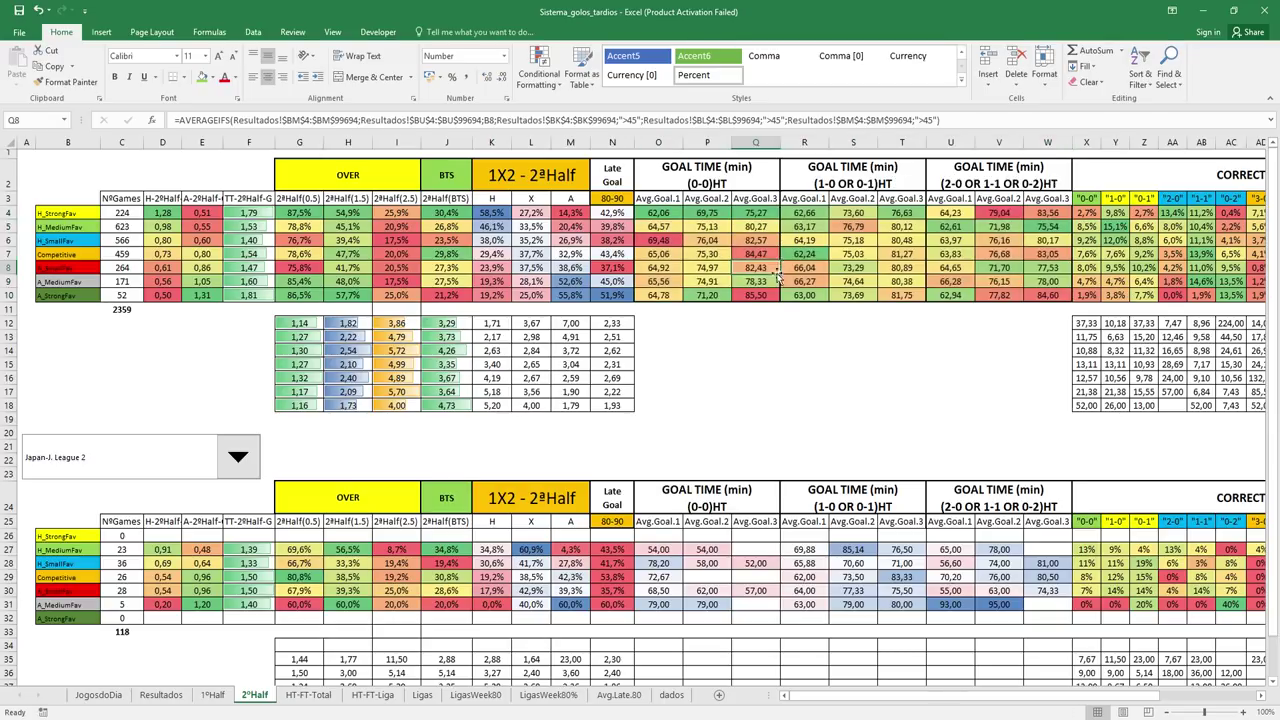
pyautogui.click(668, 213)
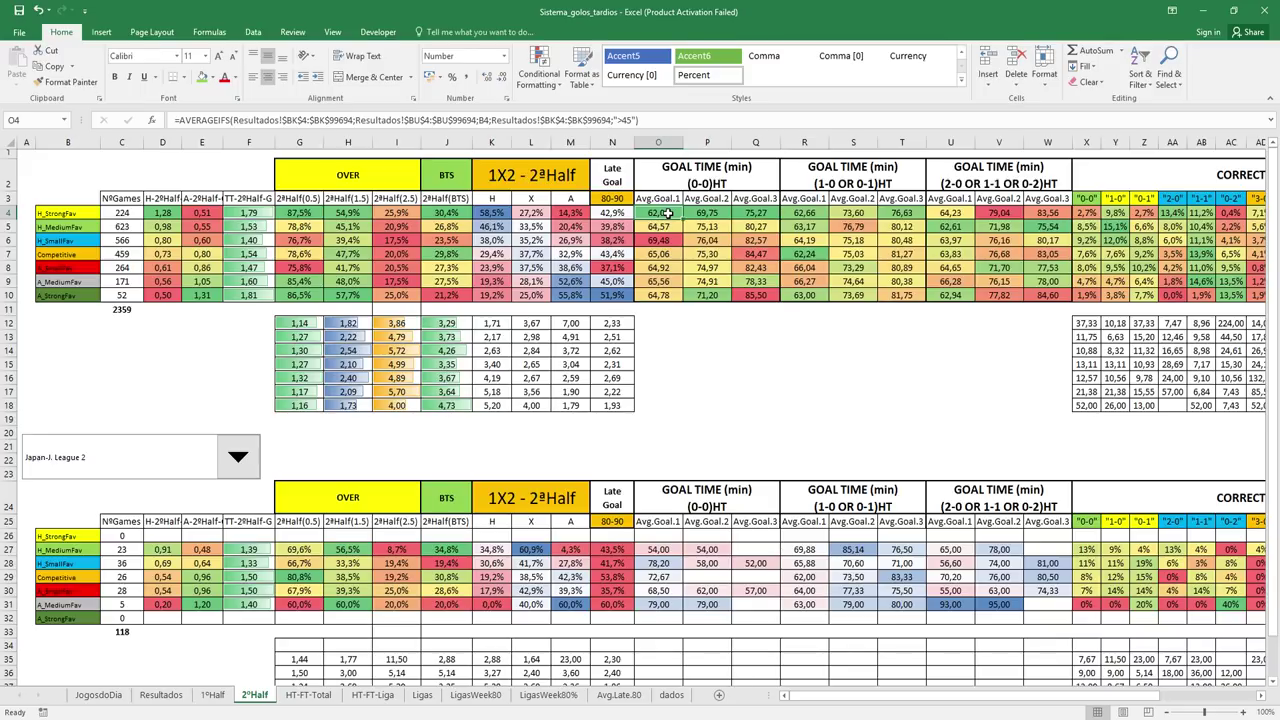
pyautogui.moveTo(672, 185); pyautogui.dragTo(1045, 295)
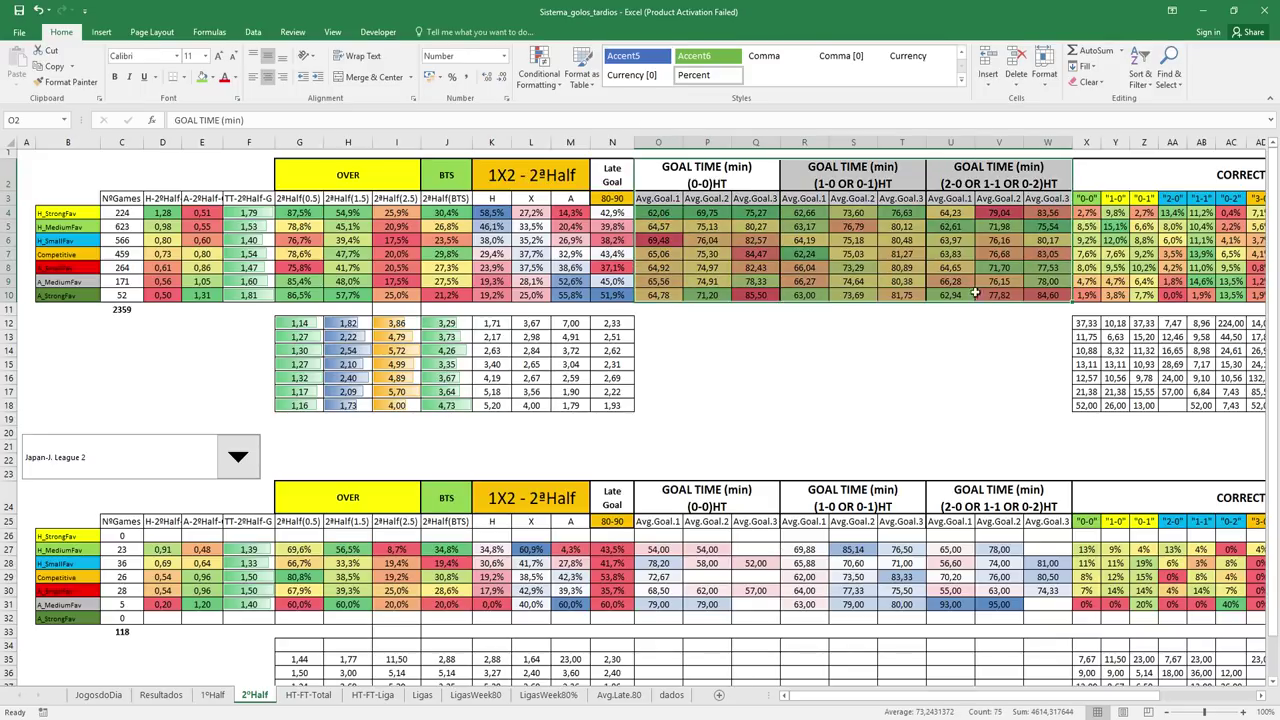
pyautogui.click(668, 213)
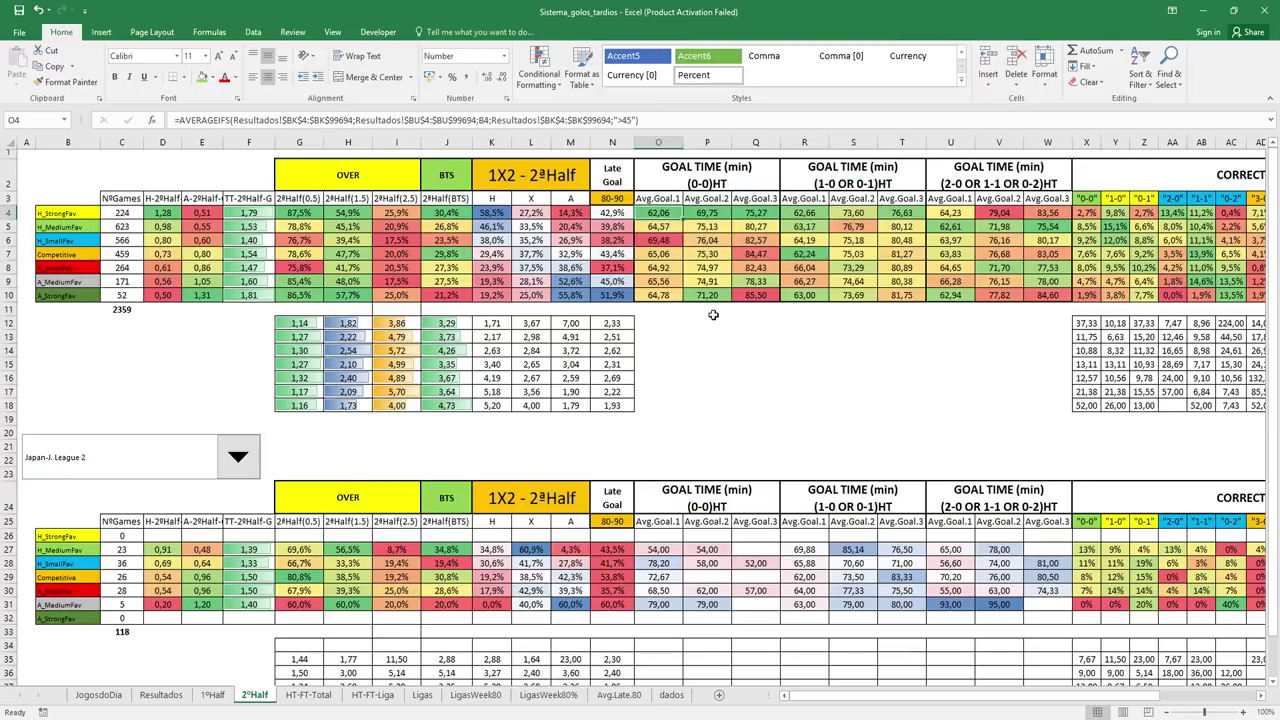
pyautogui.click(714, 345)
pyautogui.moveTo(657, 210); pyautogui.dragTo(673, 293)
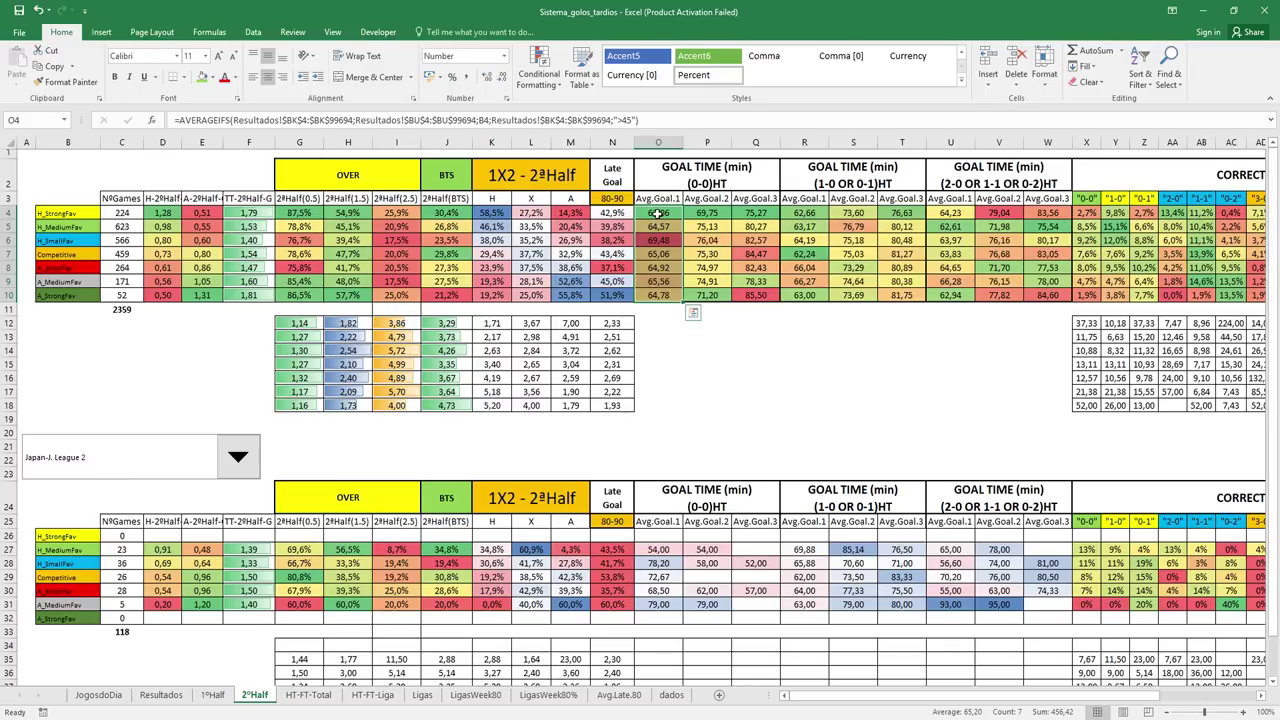
# Compare the Avg.Goal.1 column against the 1ªHalf sheet's first-half values.
pyautogui.click(222, 695)
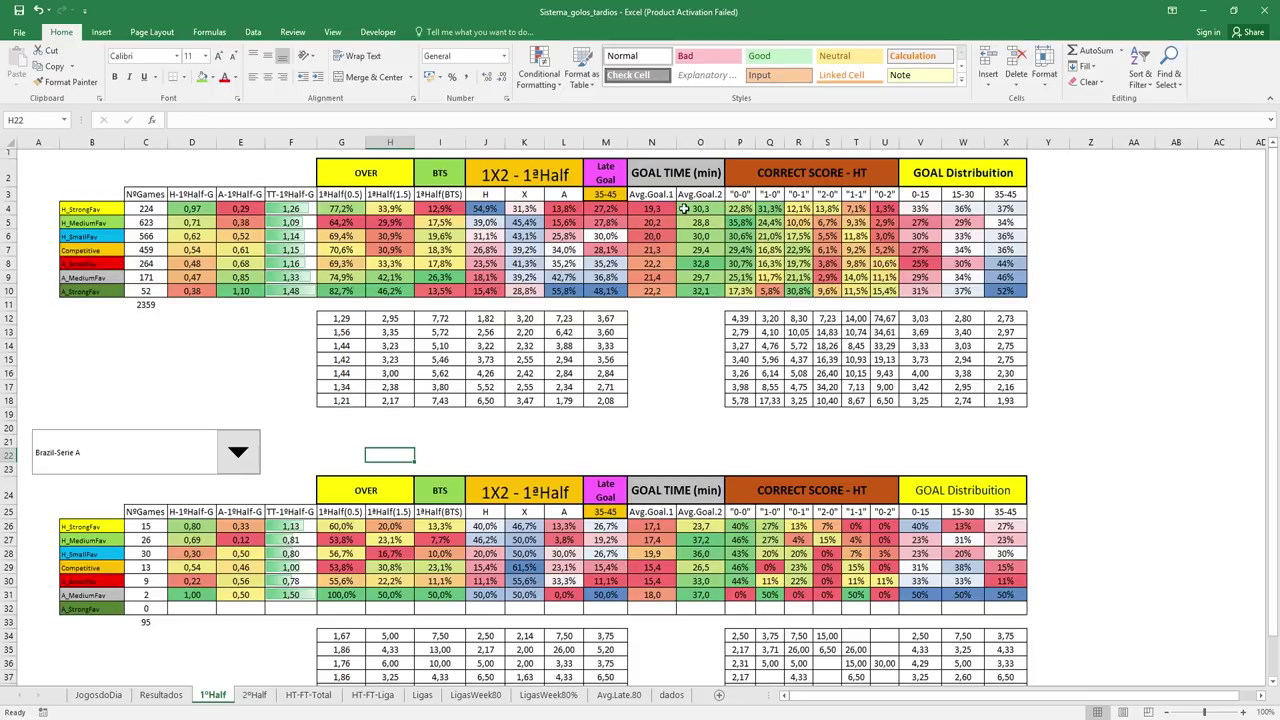
pyautogui.moveTo(665, 208); pyautogui.dragTo(666, 291)
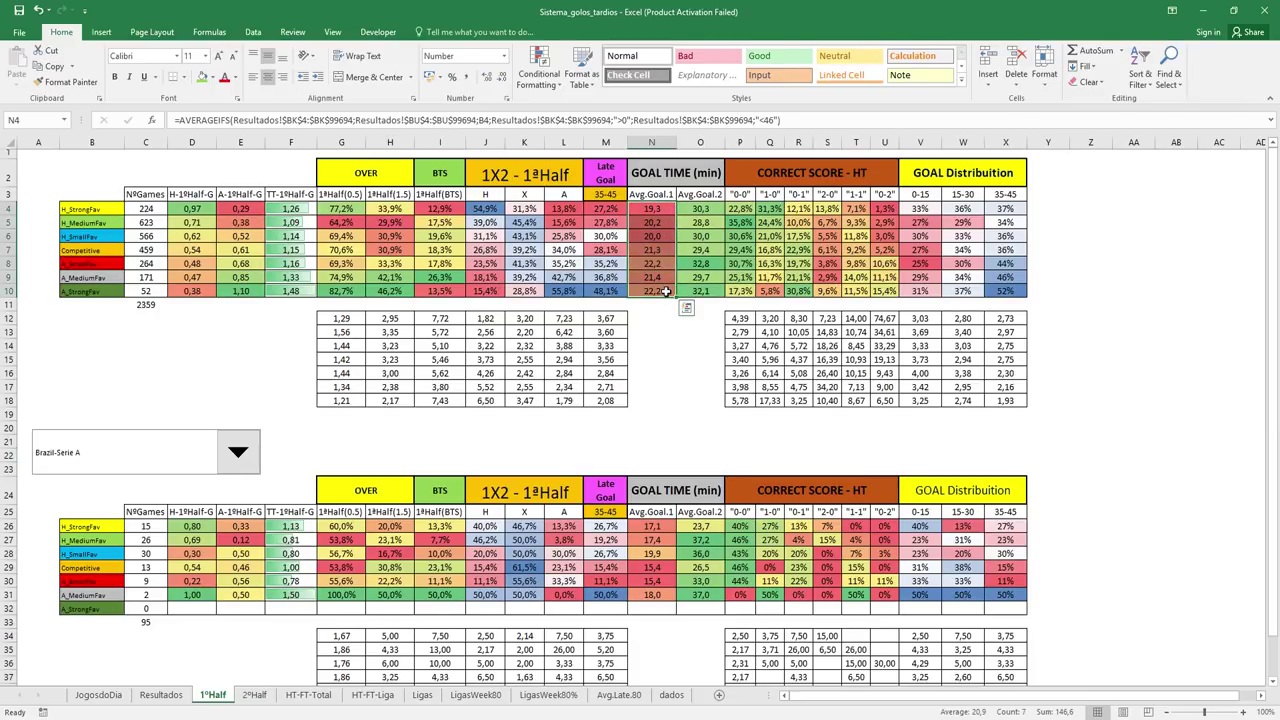
pyautogui.click(254, 694)
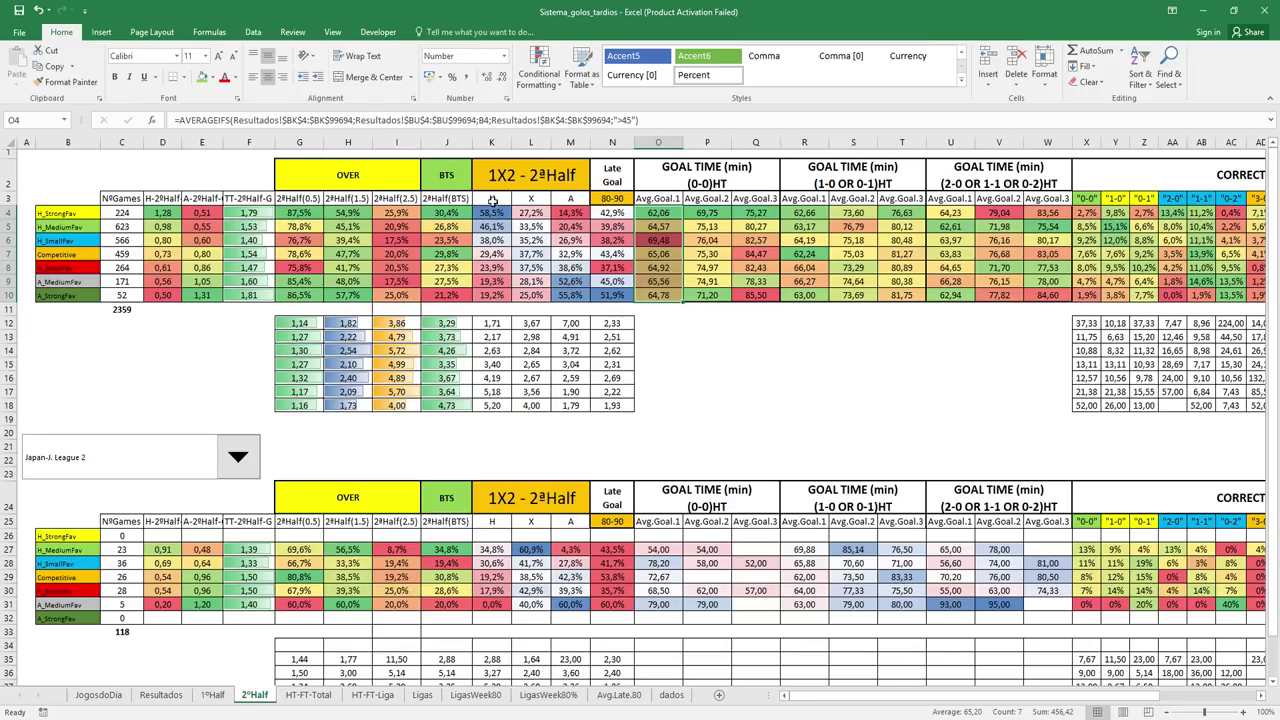
# Check the home-win and Competitive draw percentage formulas, keeping Japan-J. League 2 selected.
pyautogui.click(491, 212)
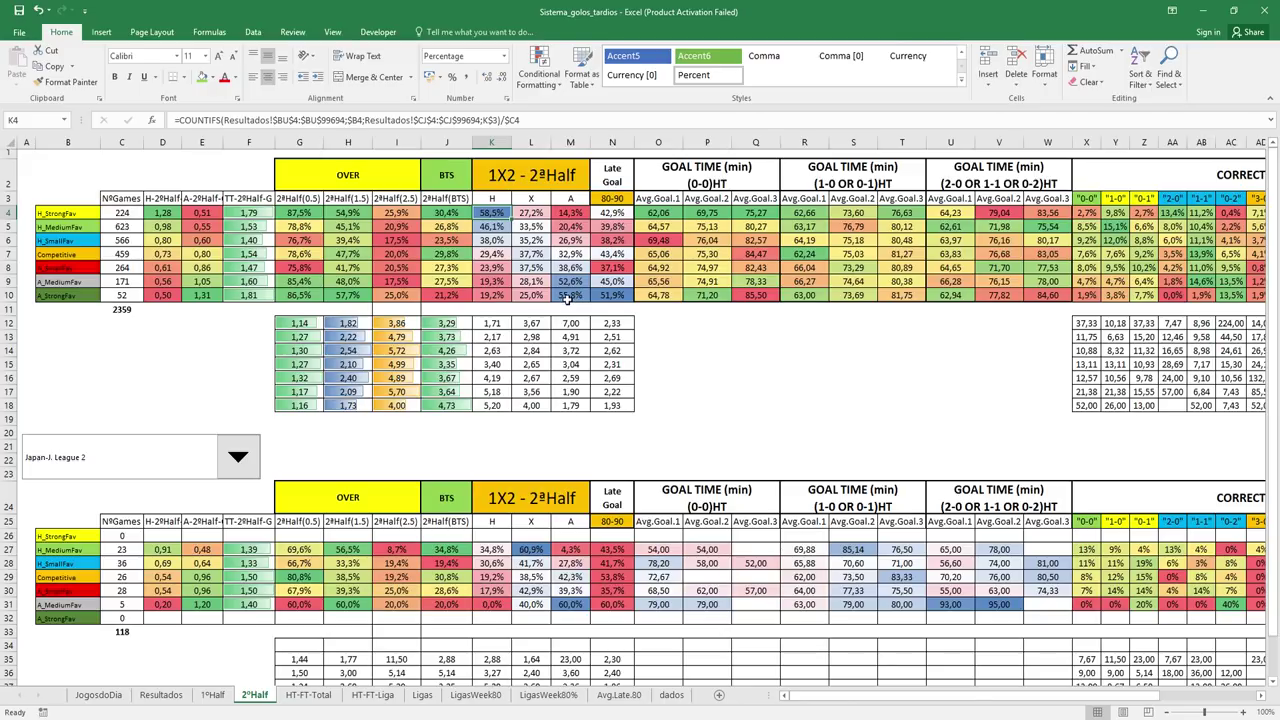
pyautogui.click(525, 254)
pyautogui.click(823, 349)
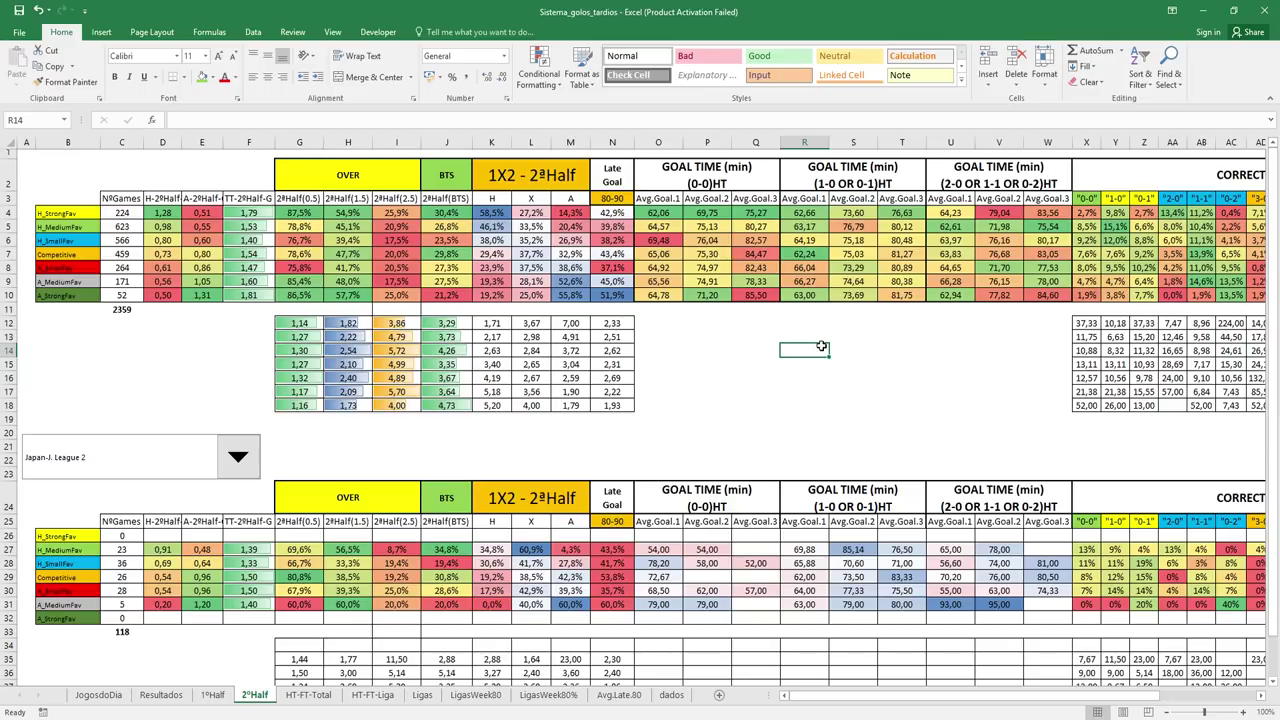
pyautogui.click(212, 694)
pyautogui.click(254, 694)
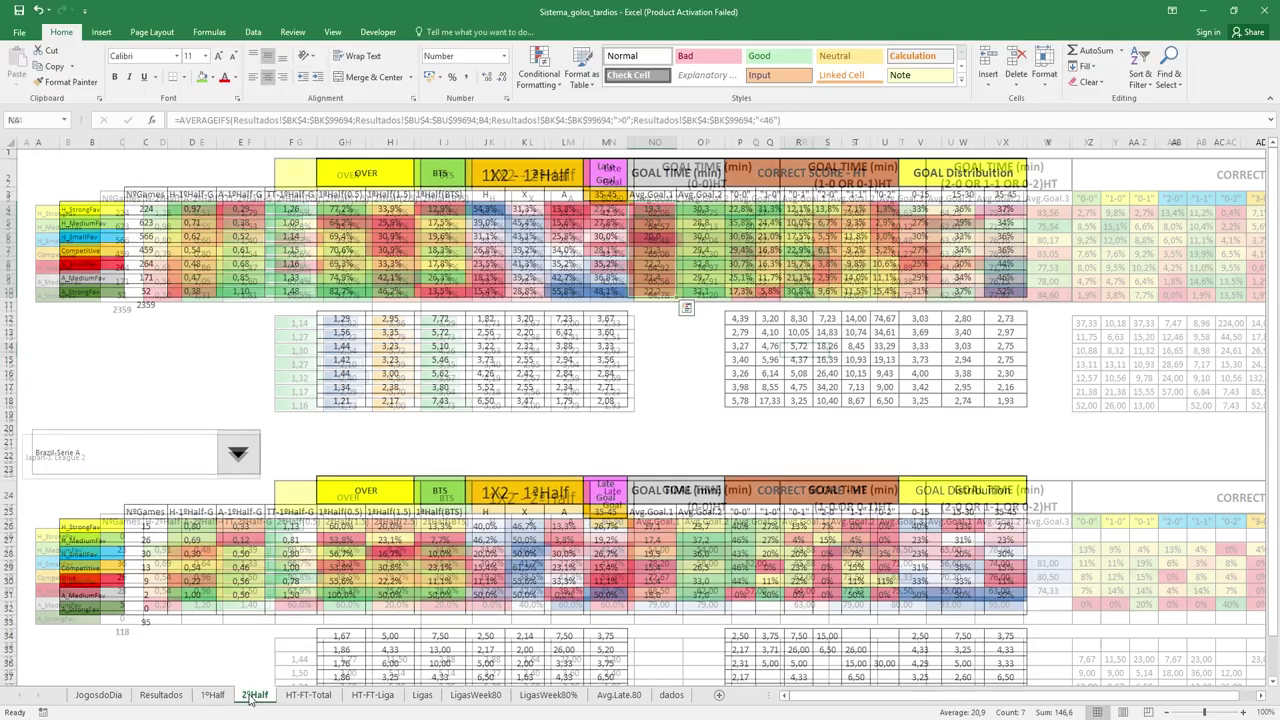
pyautogui.click(231, 461)
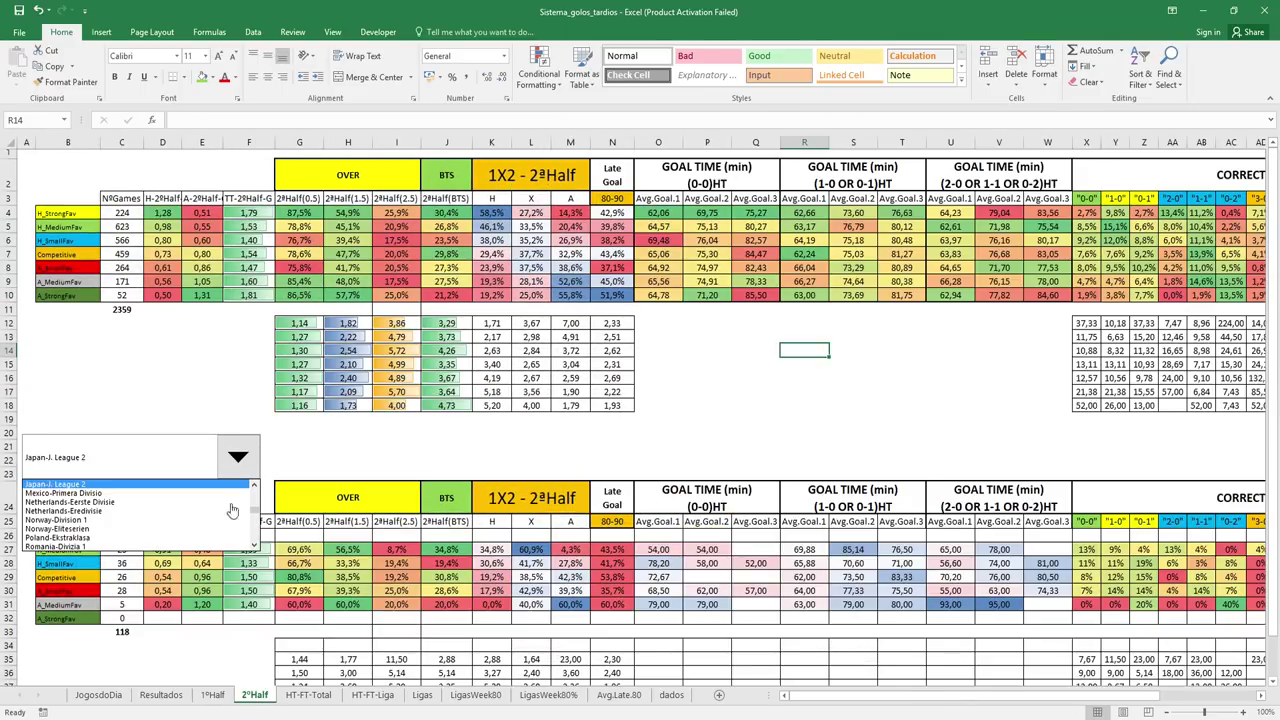
pyautogui.click(377, 450)
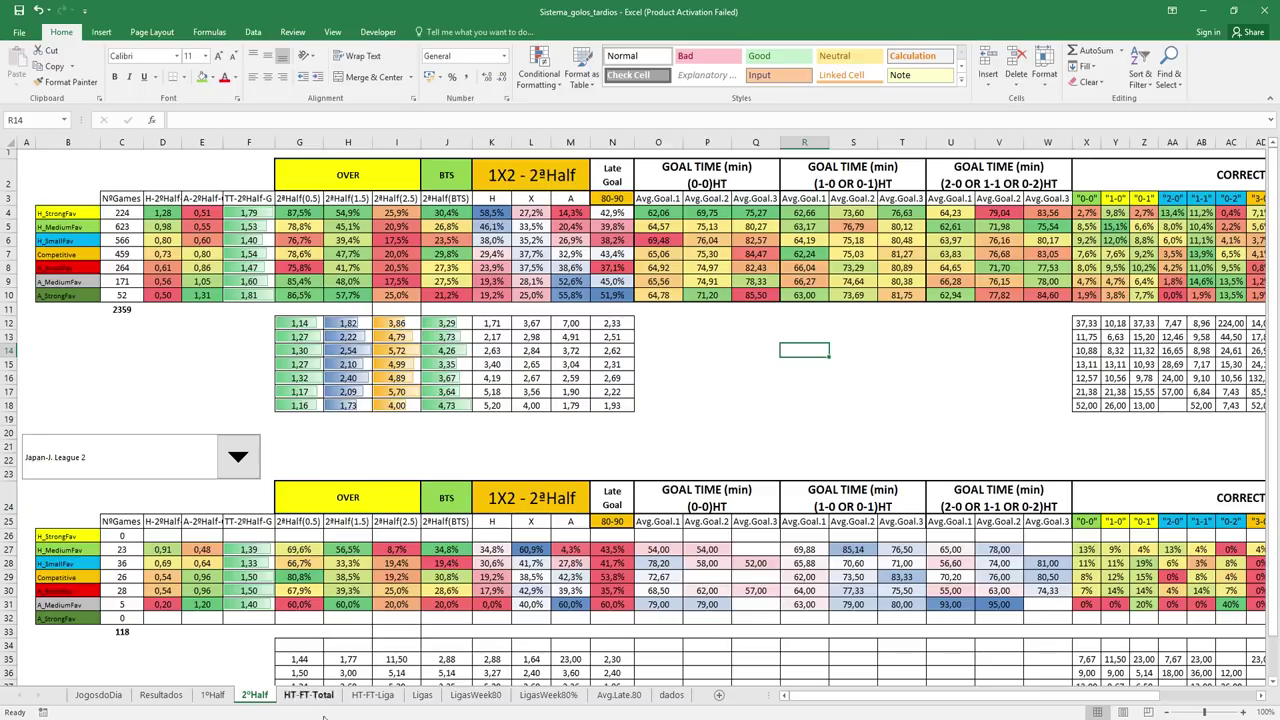
# Look at a Norway-Eliteserien match on Resultados, then switch to the HT-FT-Total score grid.
pyautogui.click(161, 694)
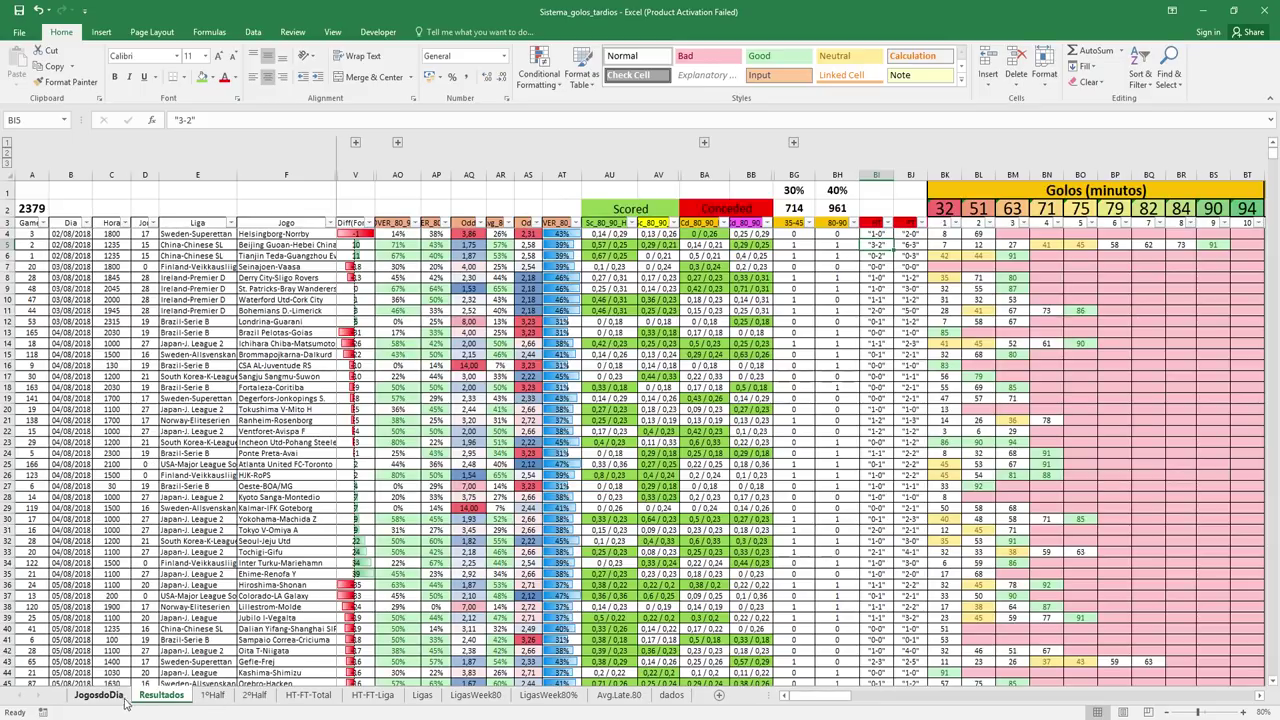
pyautogui.click(172, 421)
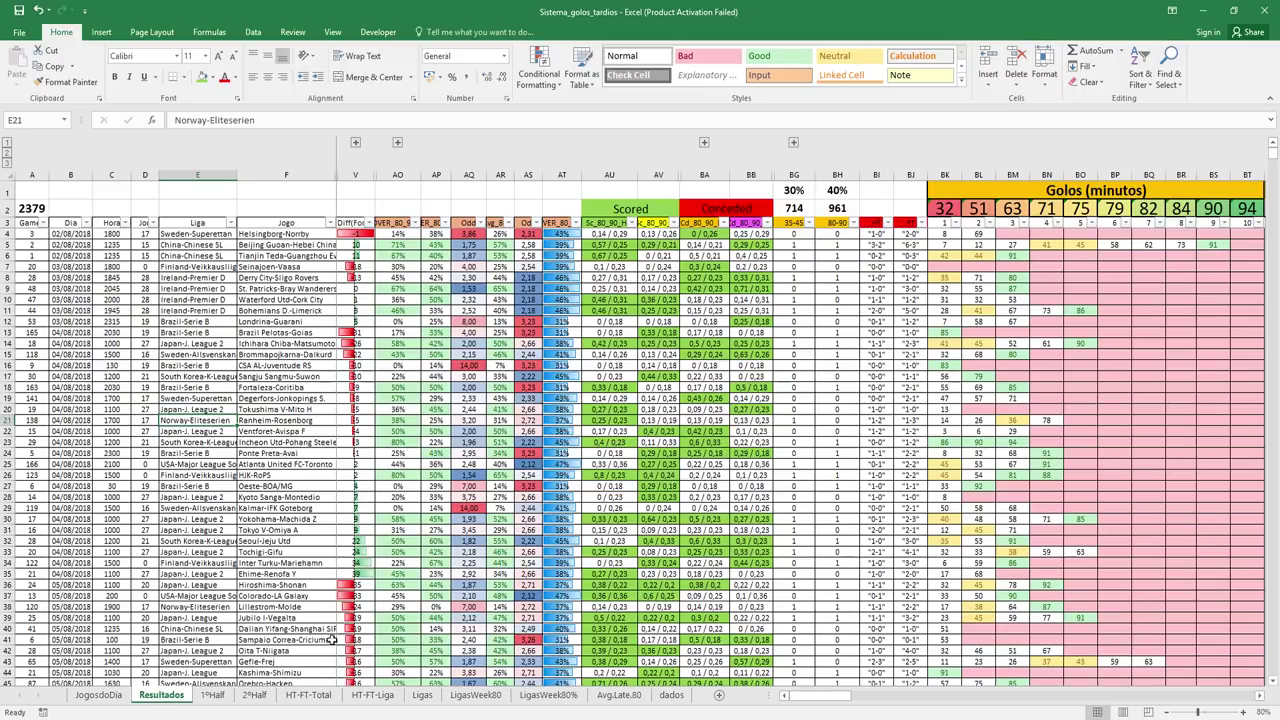
pyautogui.click(308, 694)
pyautogui.click(390, 468)
pyautogui.click(1044, 350)
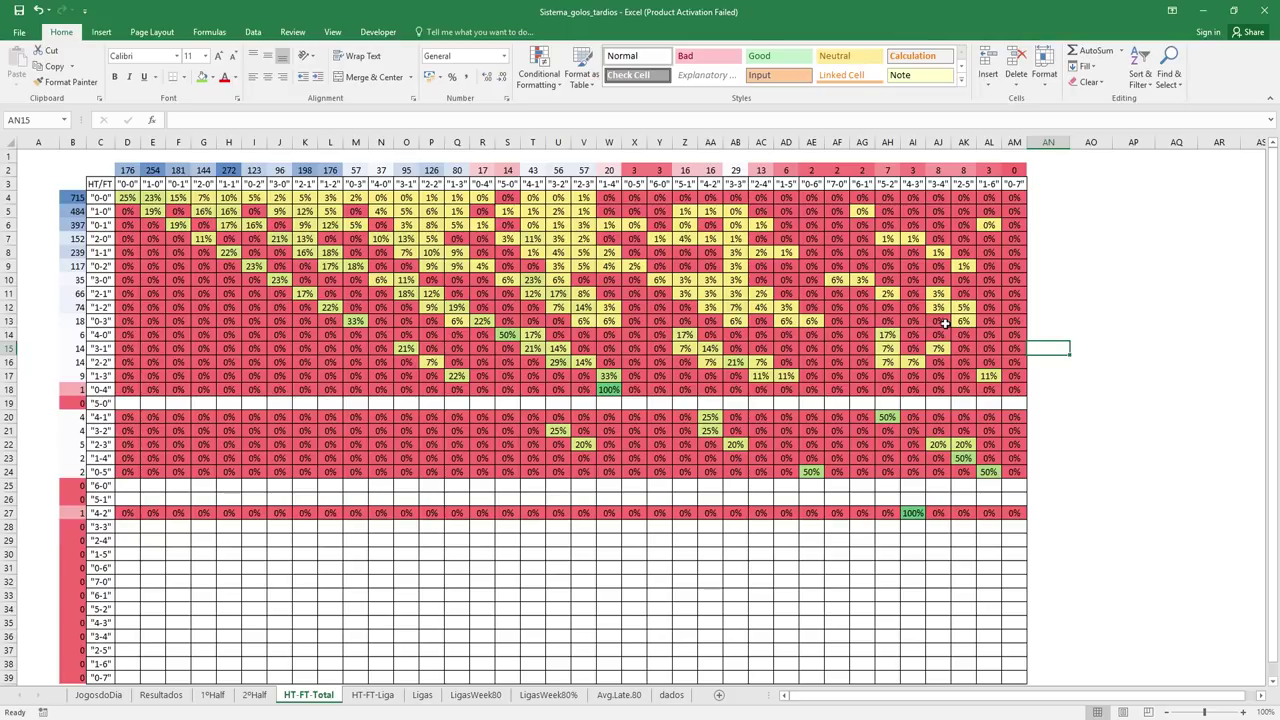
# Select the HT-FT-Total half-time score labels and inspect the percentage formulas in D4 and F5.
pyautogui.click(105, 211)
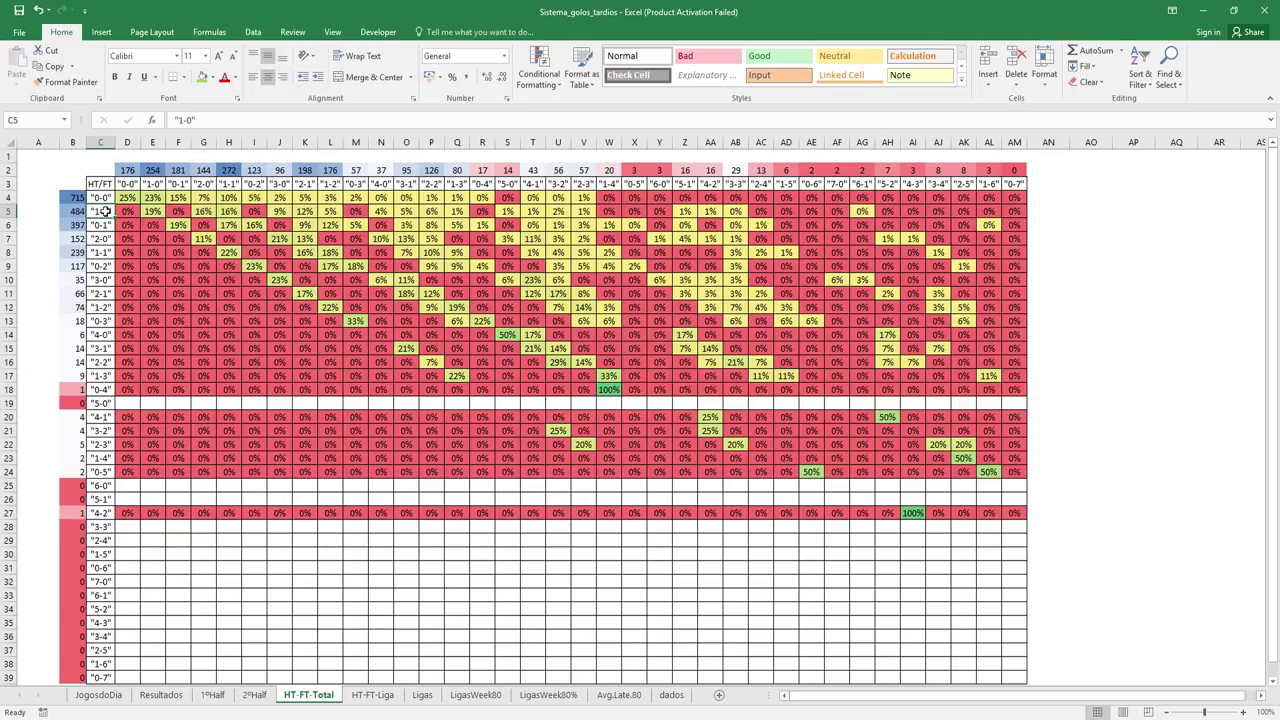
pyautogui.click(104, 280)
pyautogui.moveTo(105, 197); pyautogui.dragTo(100, 468)
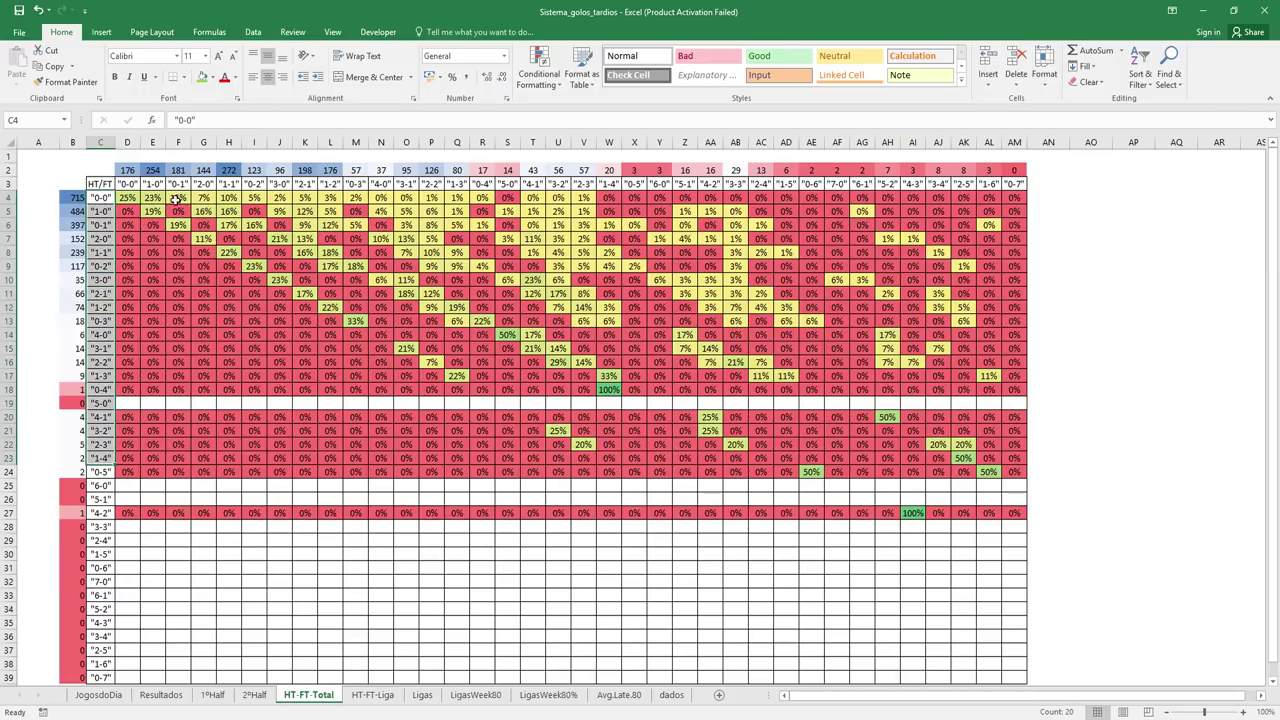
pyautogui.moveTo(127, 184); pyautogui.dragTo(1014, 170)
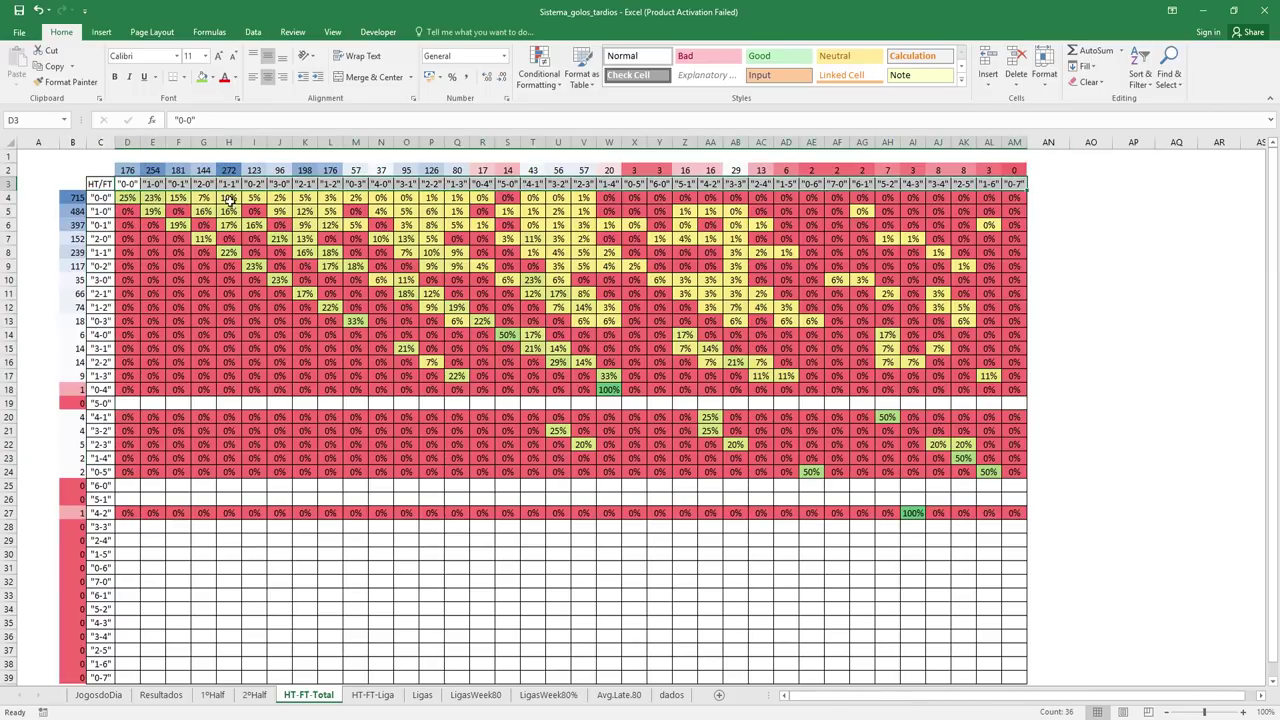
pyautogui.click(100, 200)
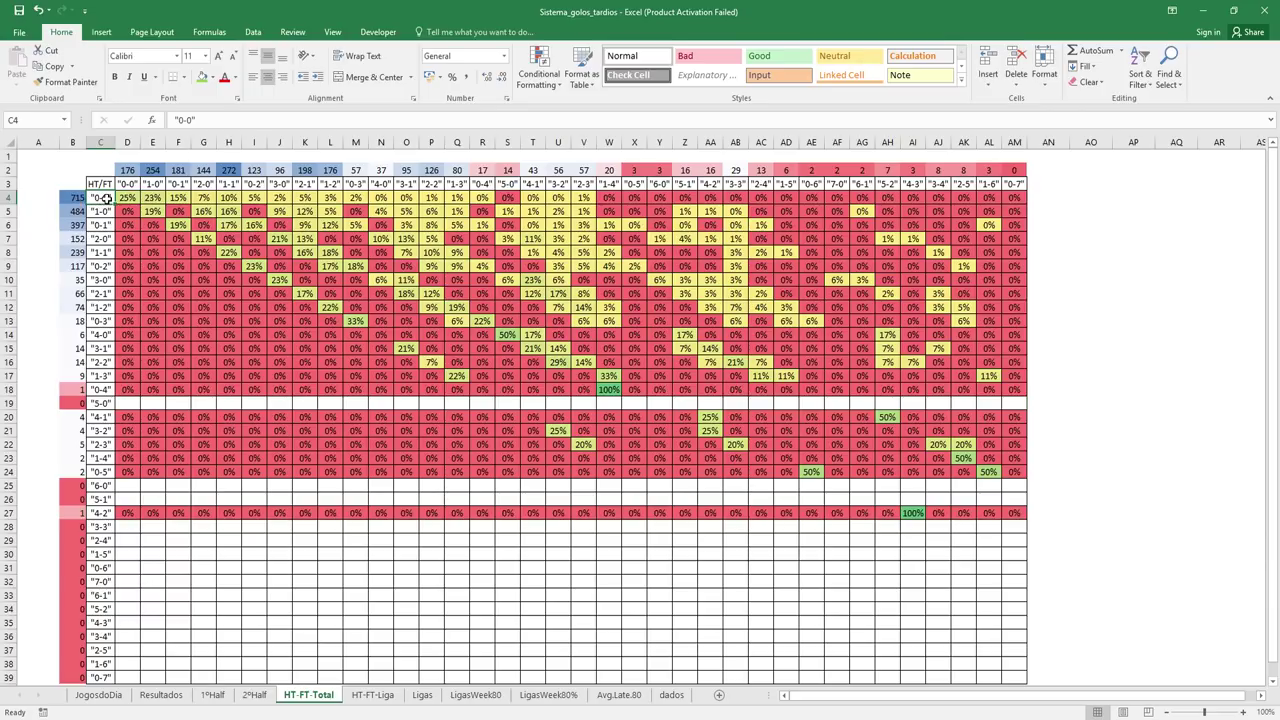
pyautogui.click(130, 199)
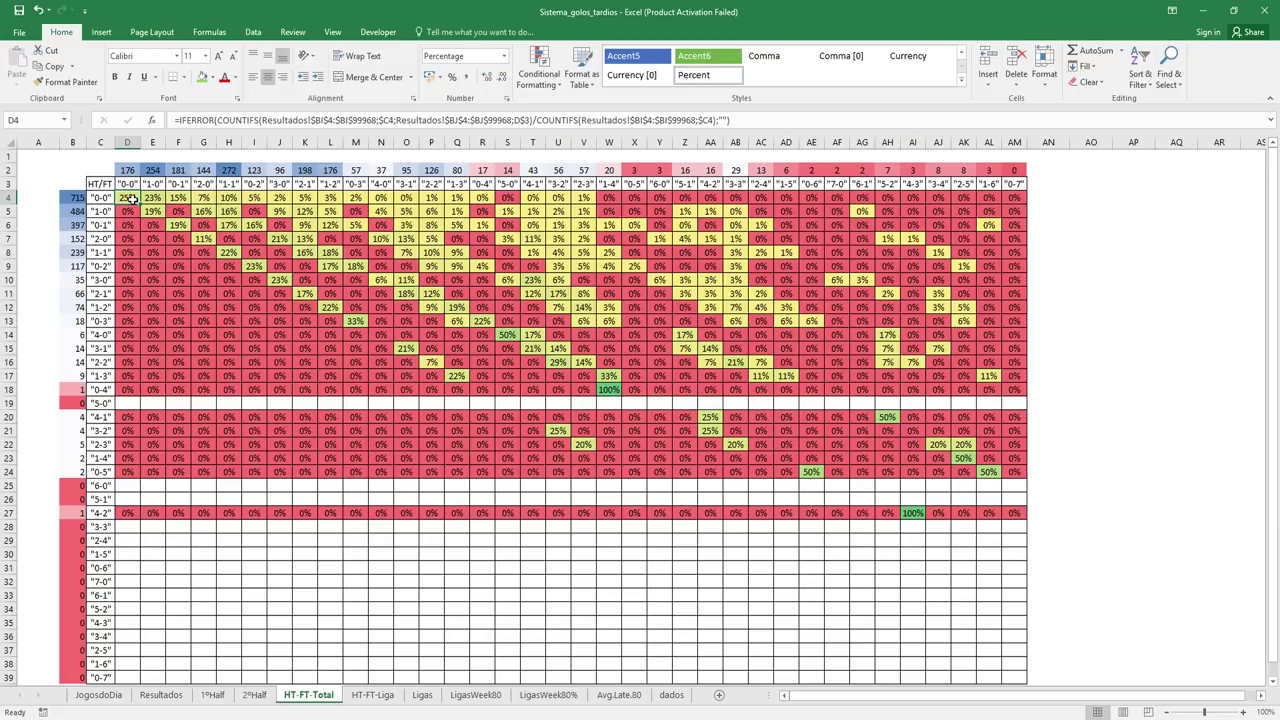
pyautogui.click(178, 211)
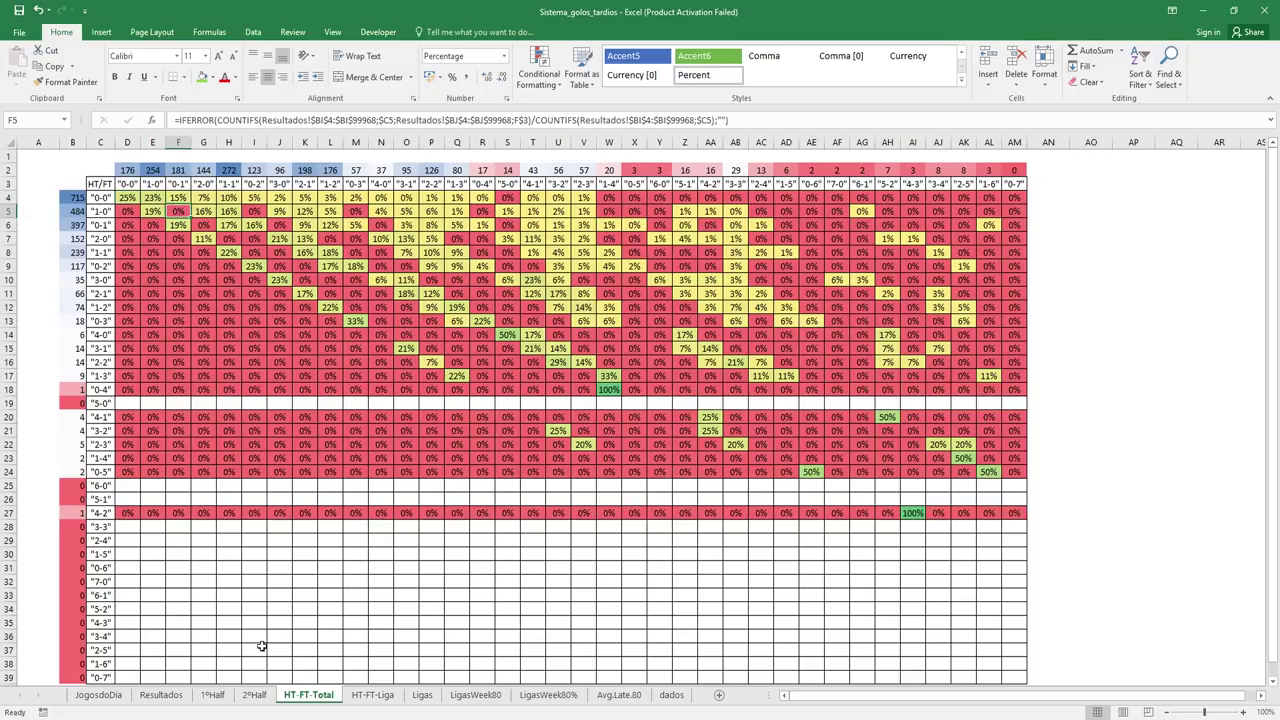
# After a look at Resultados, check formulas in D4, G7 and L11, then open HT-FT-Liga.
pyautogui.click(175, 698)
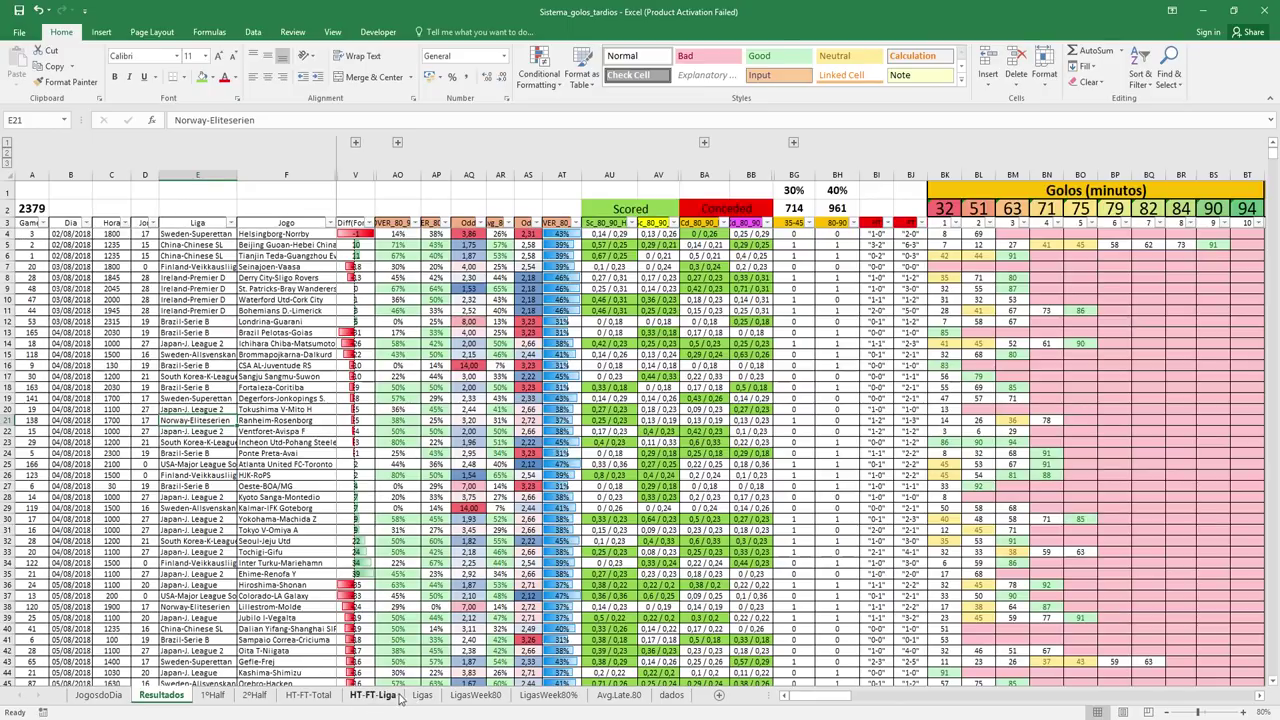
pyautogui.click(308, 695)
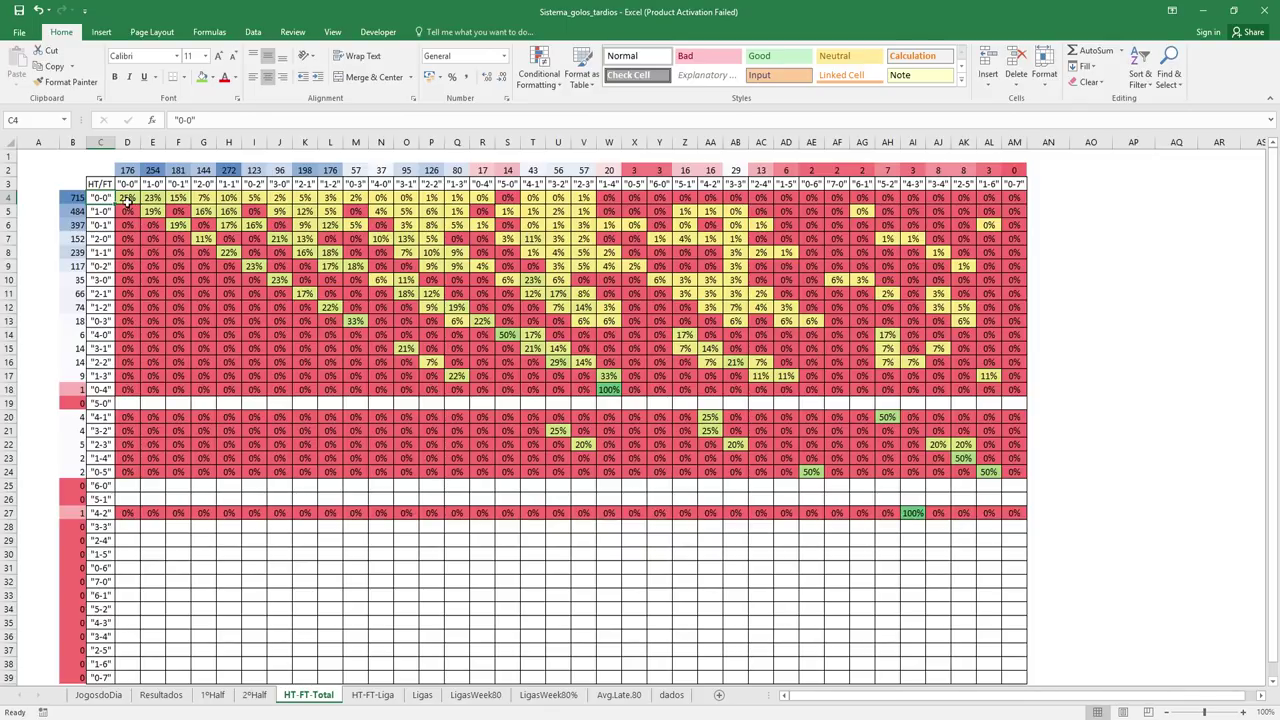
pyautogui.click(127, 203)
pyautogui.click(200, 233)
pyautogui.click(341, 294)
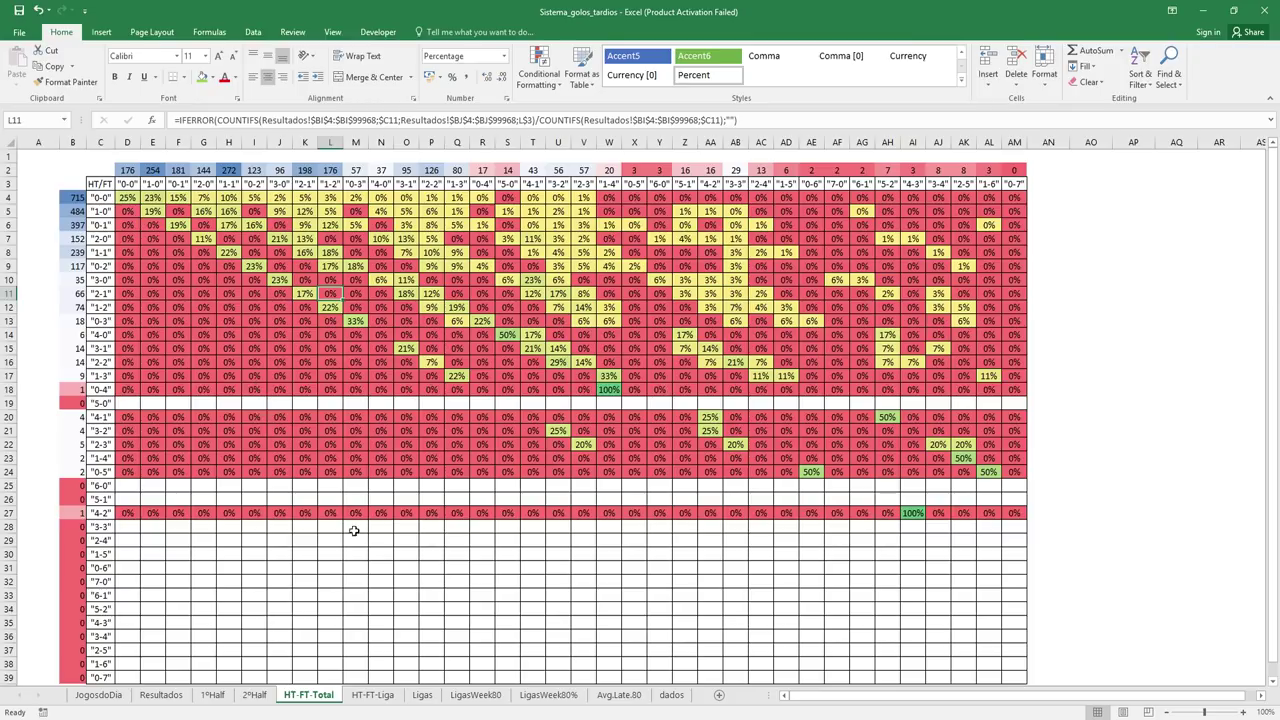
pyautogui.click(368, 695)
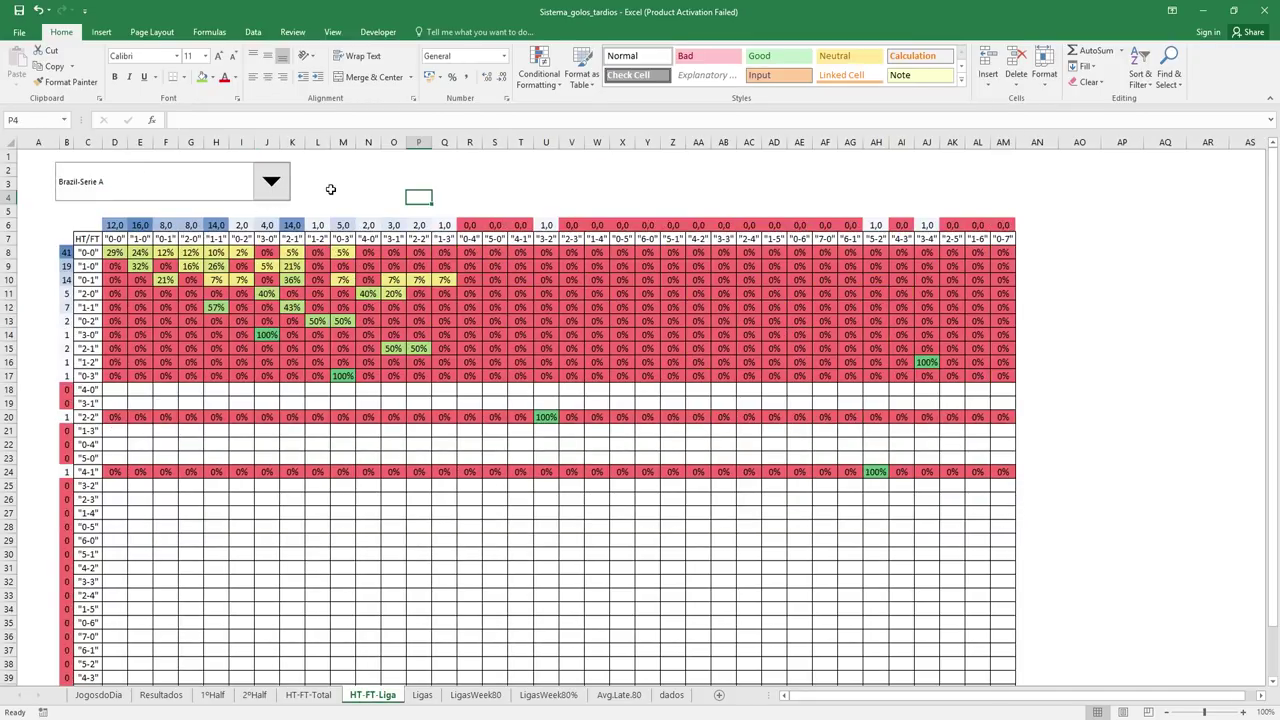
pyautogui.click(78, 254)
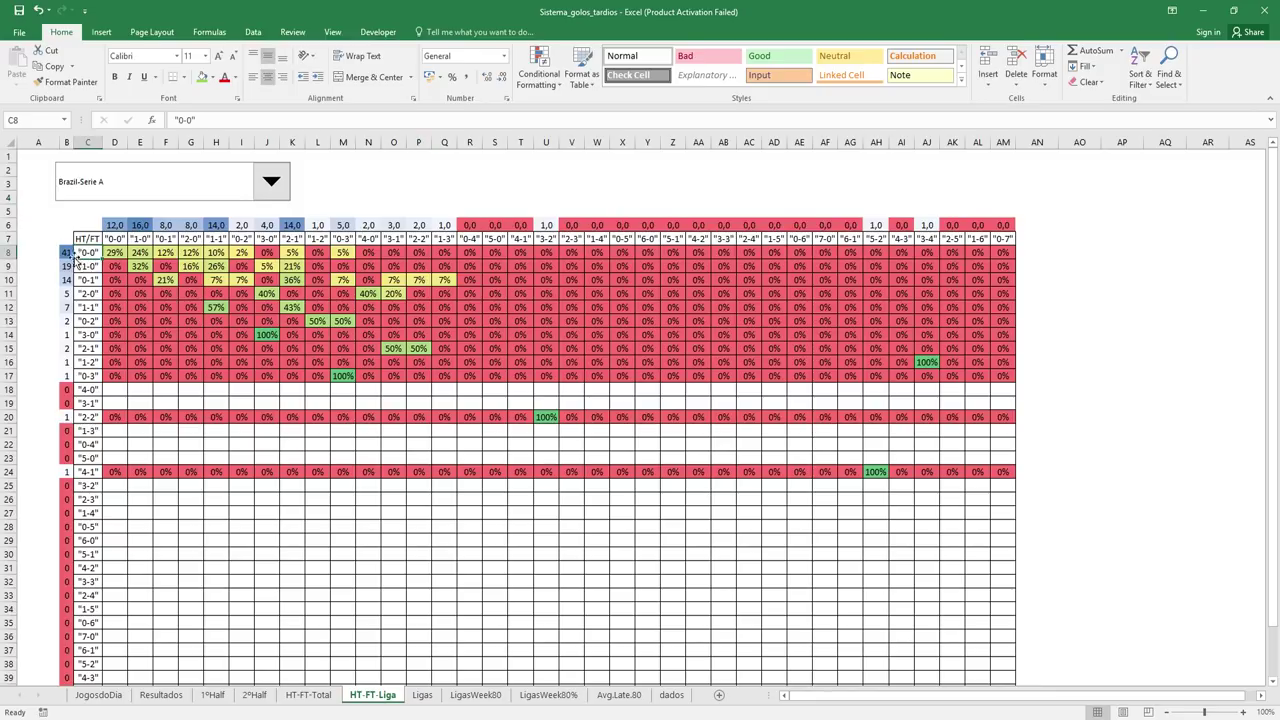
pyautogui.click(112, 258)
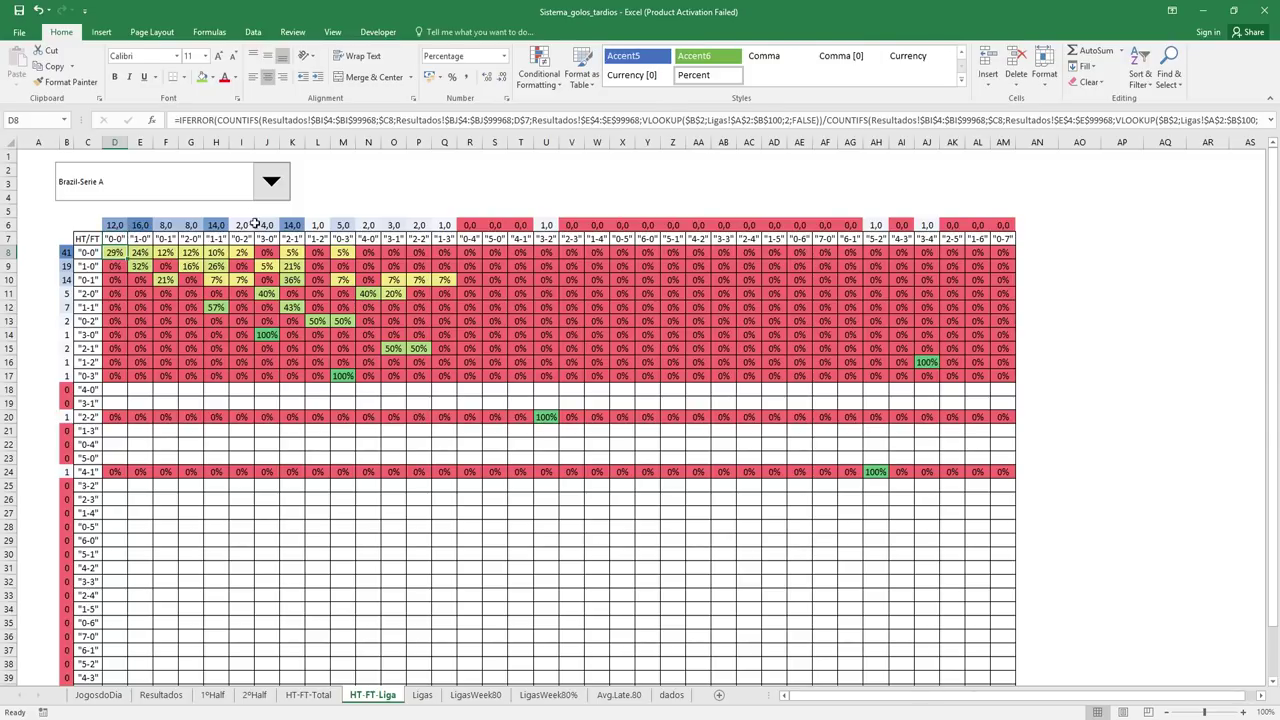
pyautogui.click(139, 253)
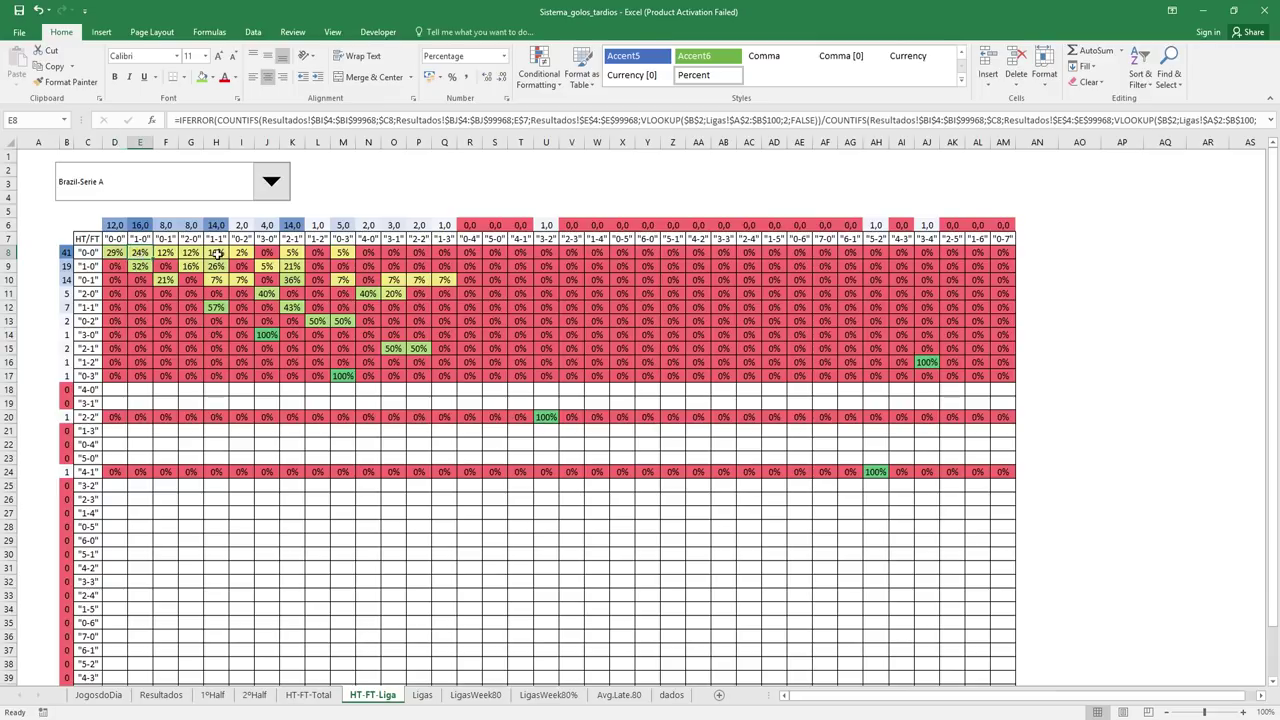
pyautogui.click(161, 254)
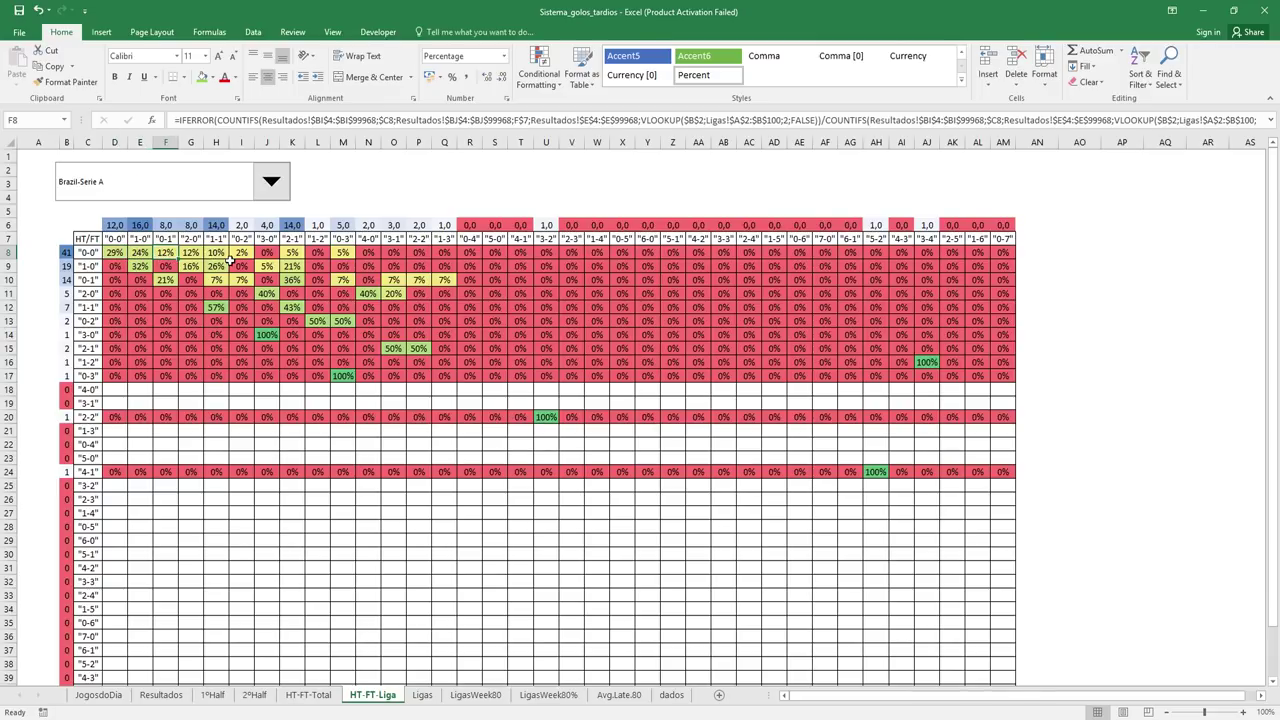
pyautogui.click(345, 254)
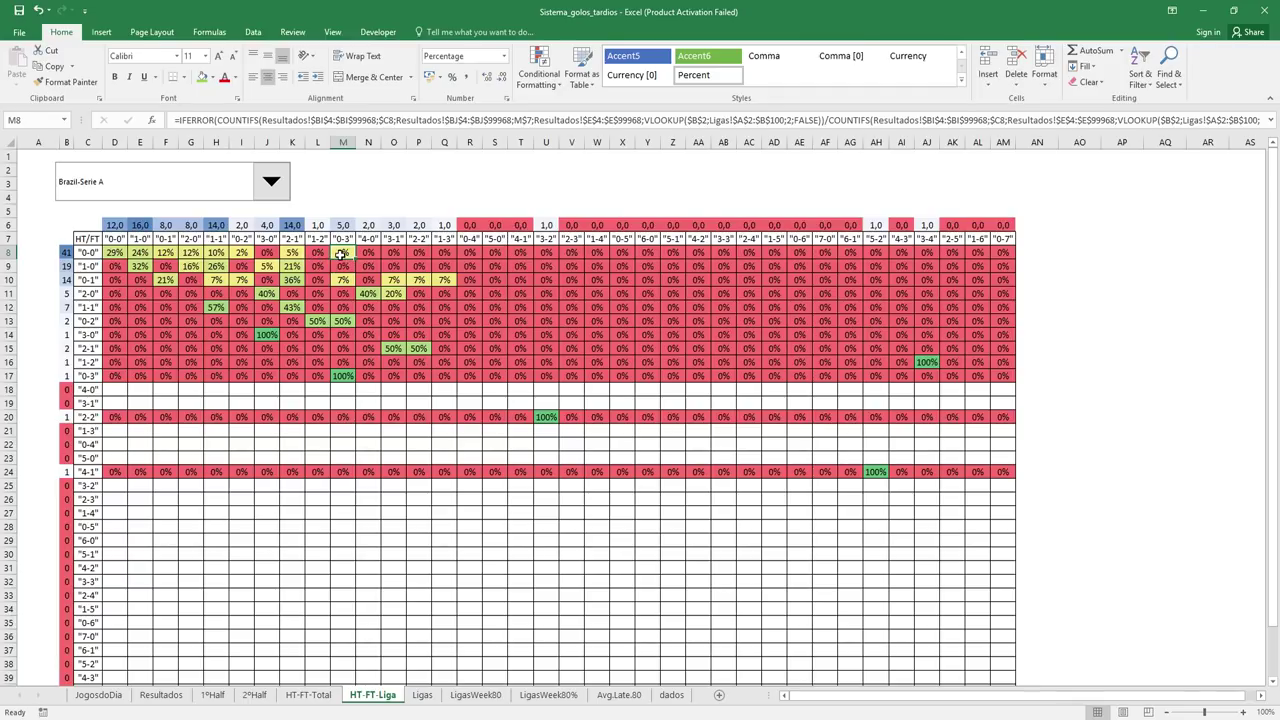
pyautogui.click(405, 195)
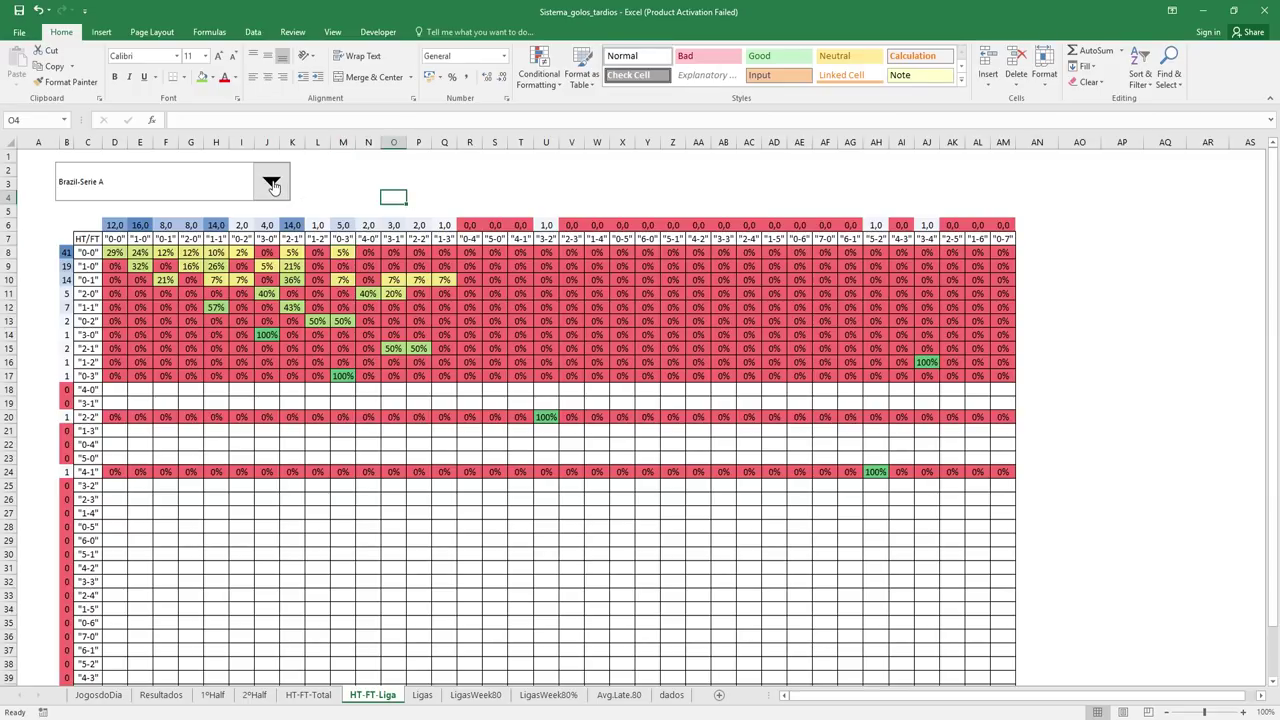
pyautogui.click(87, 363)
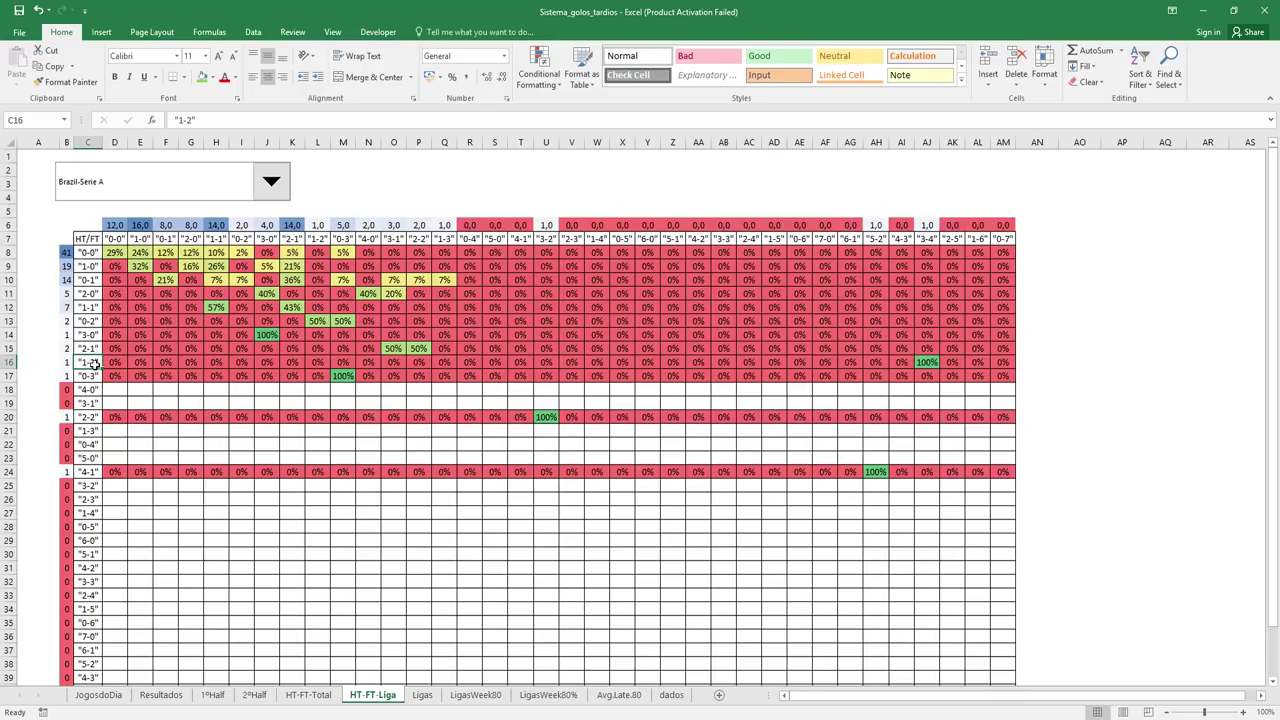
pyautogui.click(67, 360)
pyautogui.click(98, 363)
pyautogui.click(610, 180)
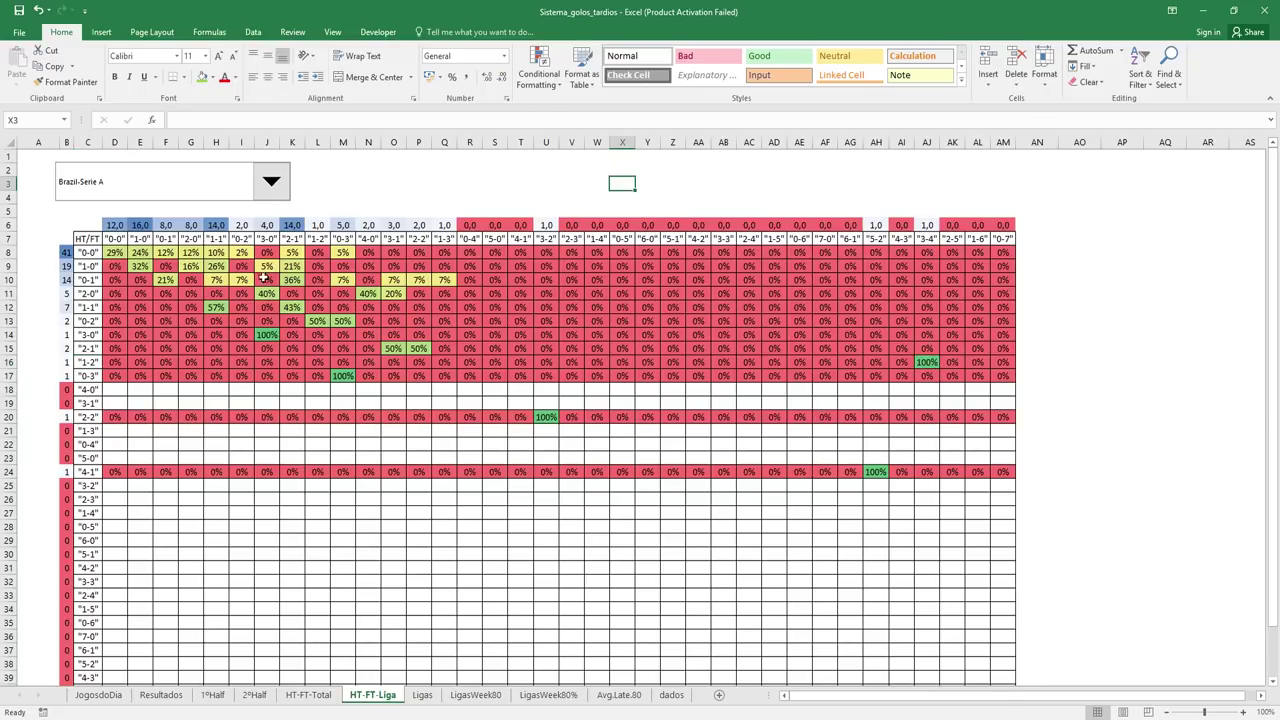
# Return to HT-FT-Total and select percentage blocks from D4, ending on cell I8.
pyautogui.click(322, 698)
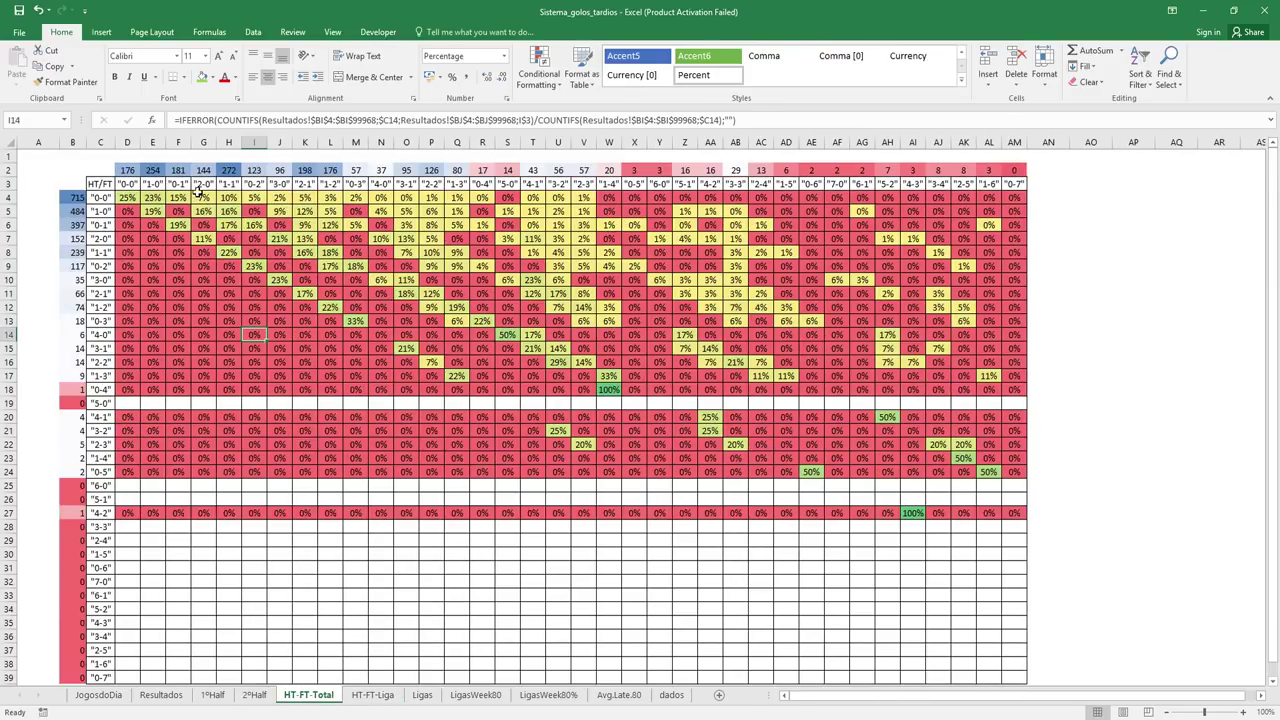
pyautogui.moveTo(140, 197); pyautogui.dragTo(395, 341)
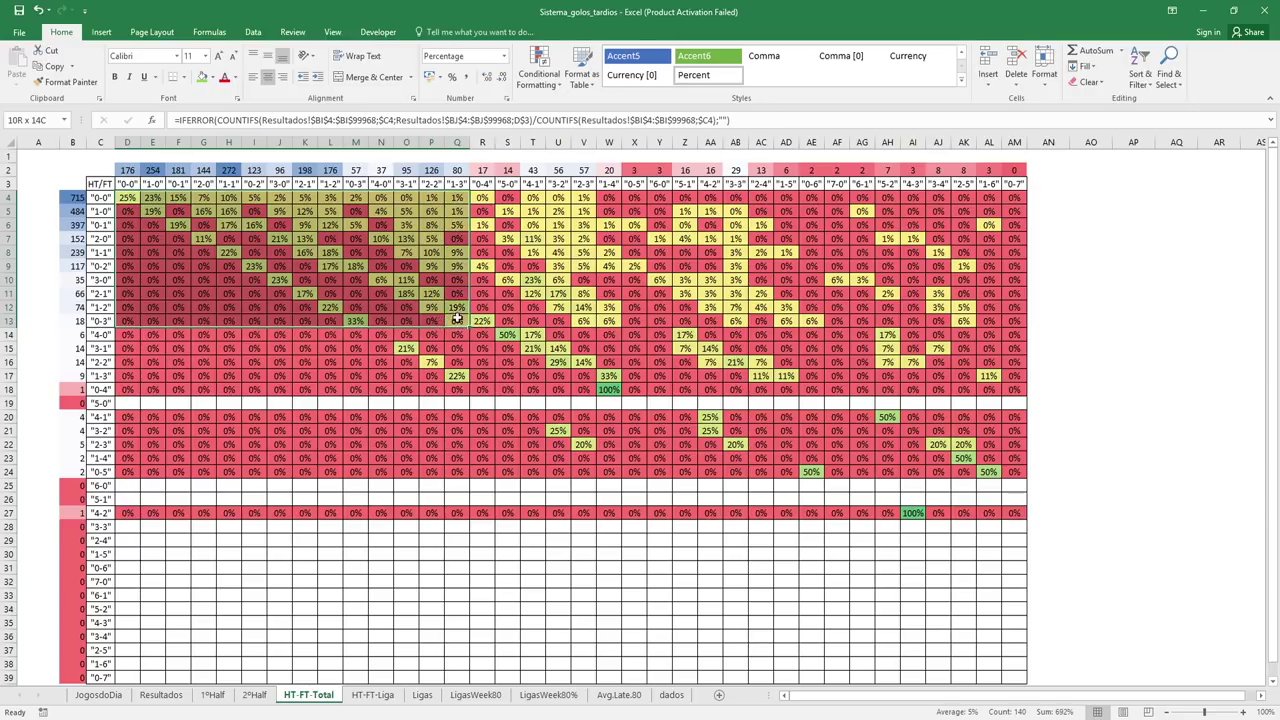
pyautogui.moveTo(395, 341)
pyautogui.mouseDown()
pyautogui.moveTo(428, 326)
pyautogui.moveTo(508, 337)
pyautogui.mouseUp()
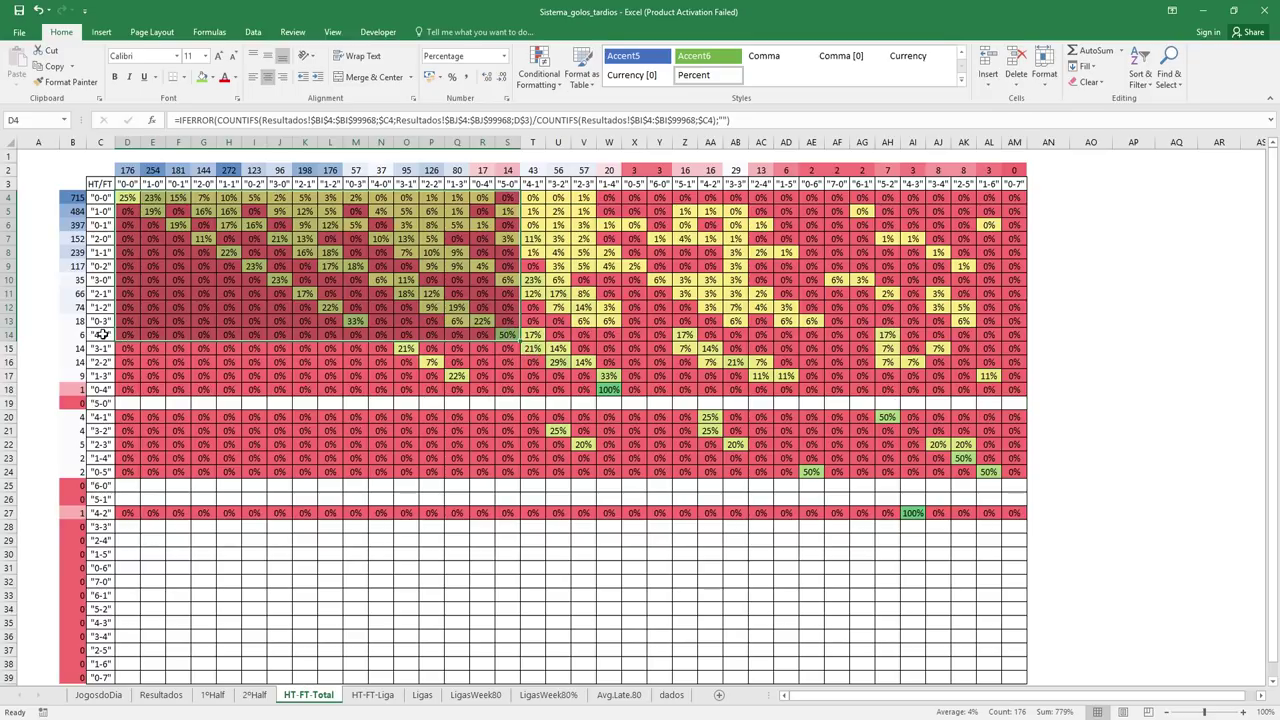
pyautogui.moveTo(127, 197)
pyautogui.mouseDown()
pyautogui.moveTo(152, 285)
pyautogui.moveTo(309, 296)
pyautogui.mouseUp()
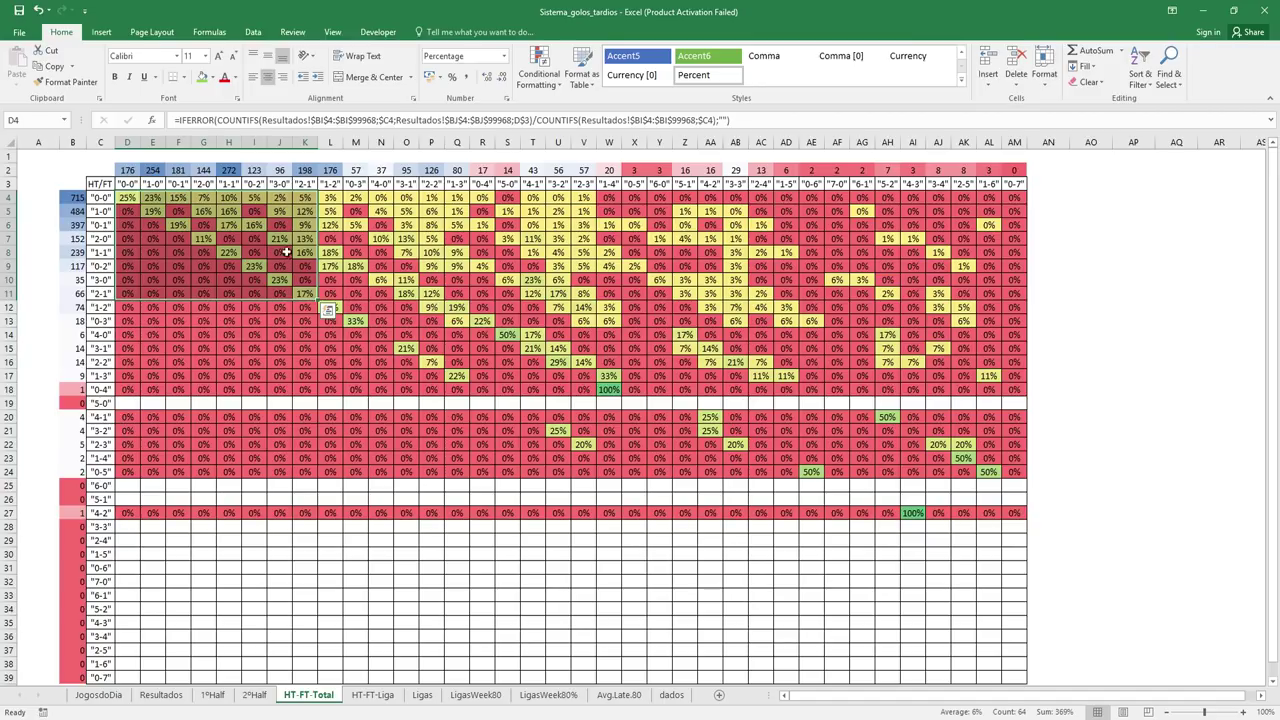
pyautogui.click(256, 252)
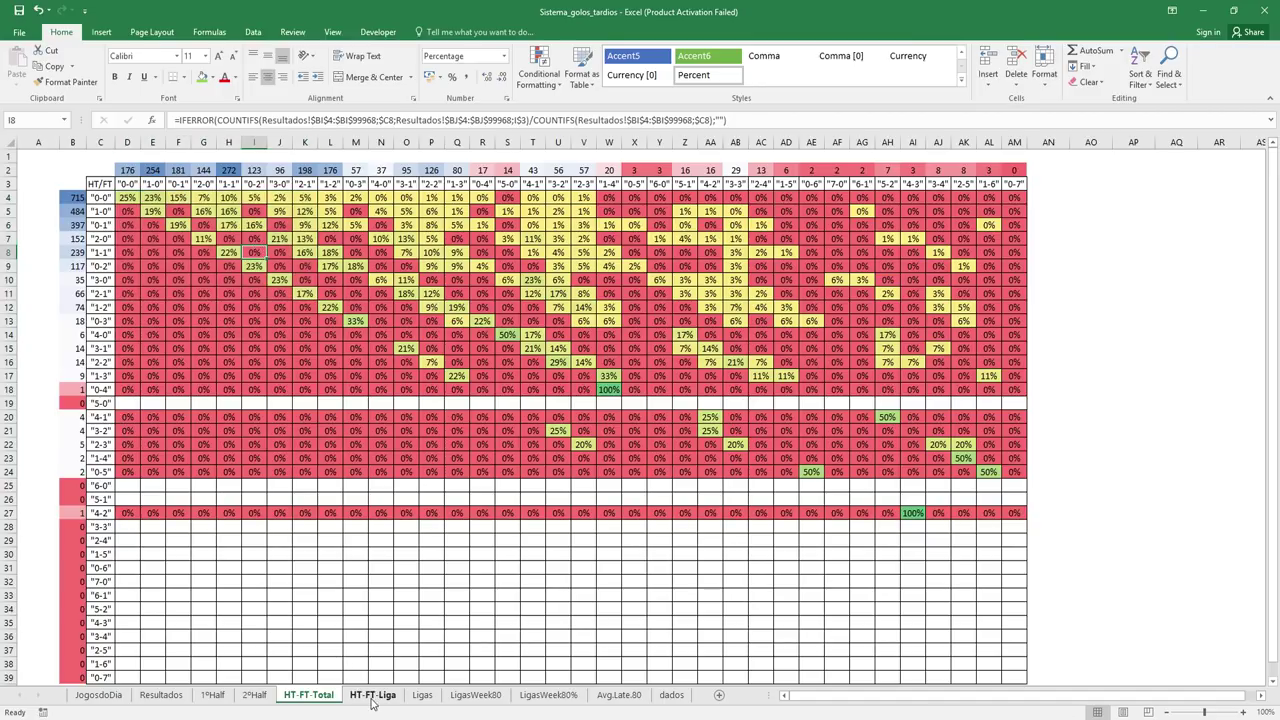
# Flip through the 2ºHalf, HT-FT-Total and HT-FT-Liga sheets, landing on the Ligas league table.
pyautogui.click(256, 697)
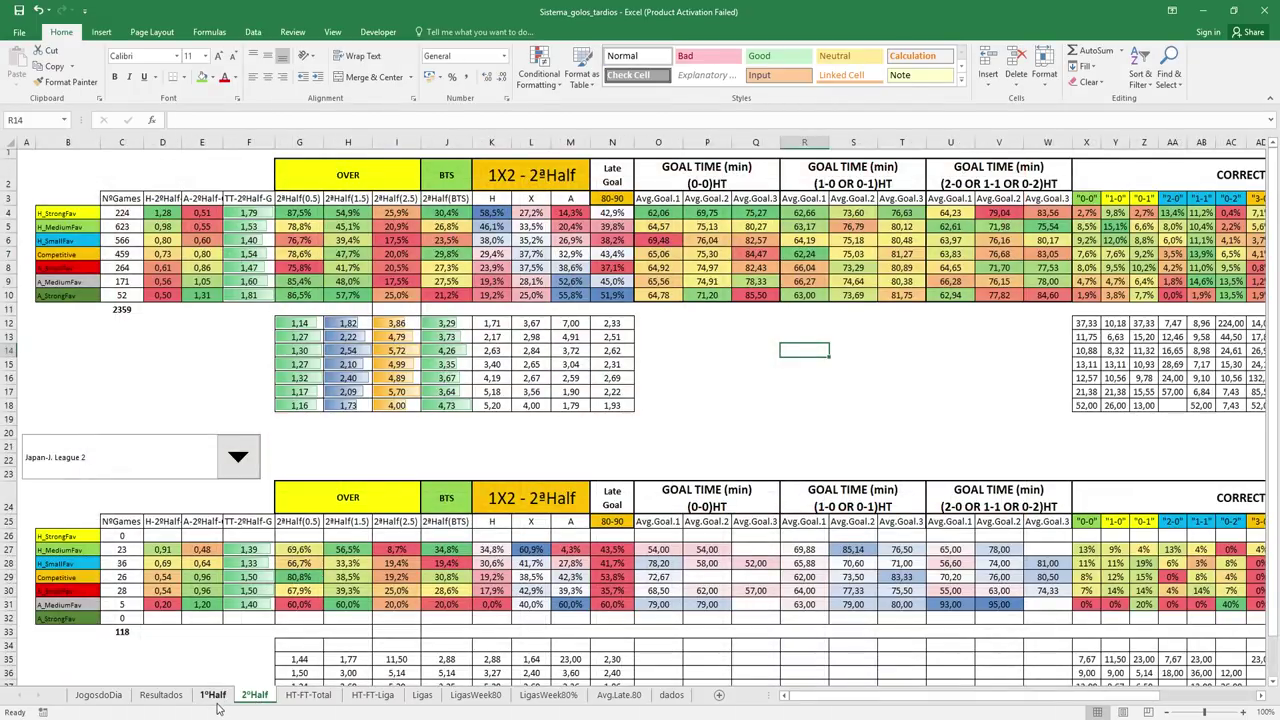
pyautogui.click(308, 696)
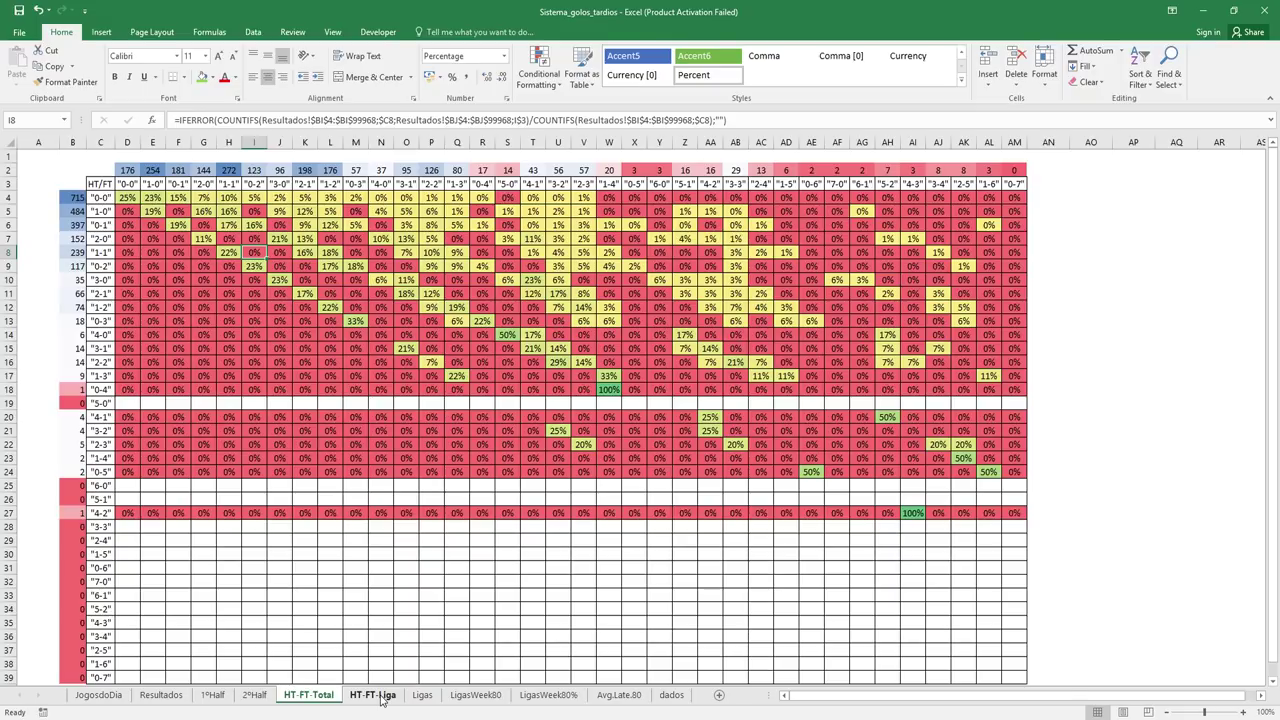
pyautogui.click(380, 697)
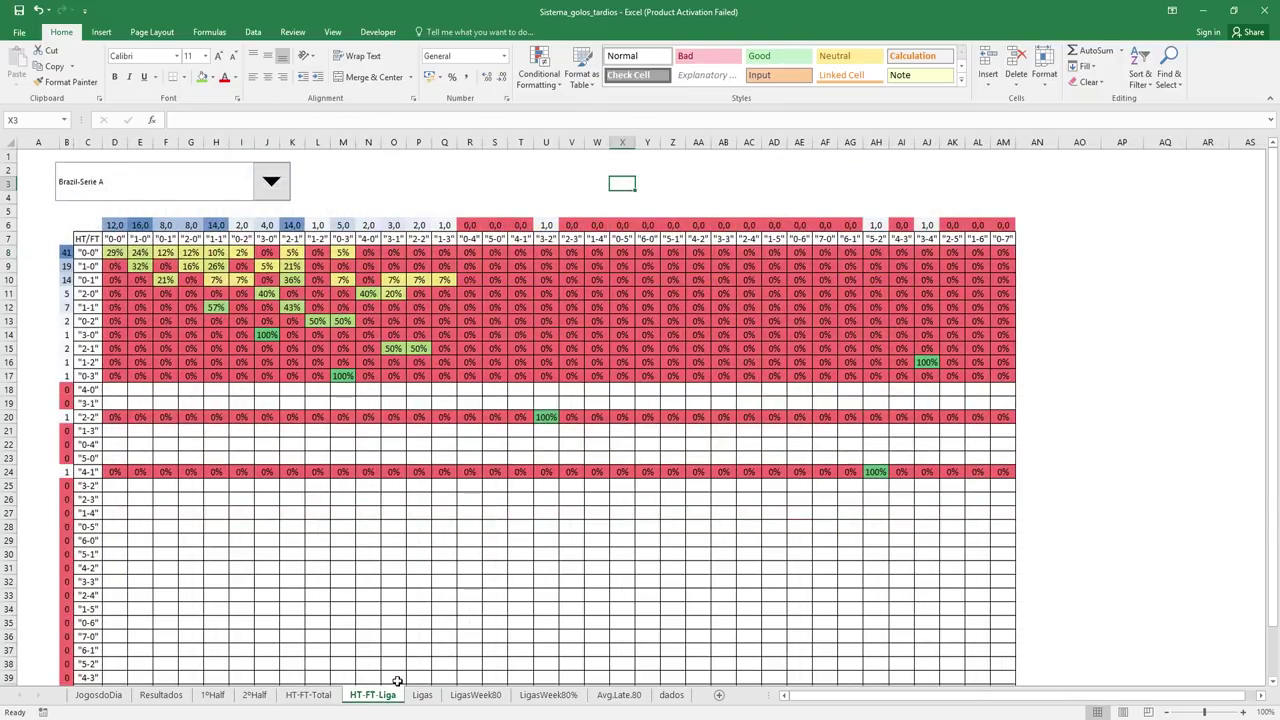
pyautogui.click(422, 697)
pyautogui.click(573, 458)
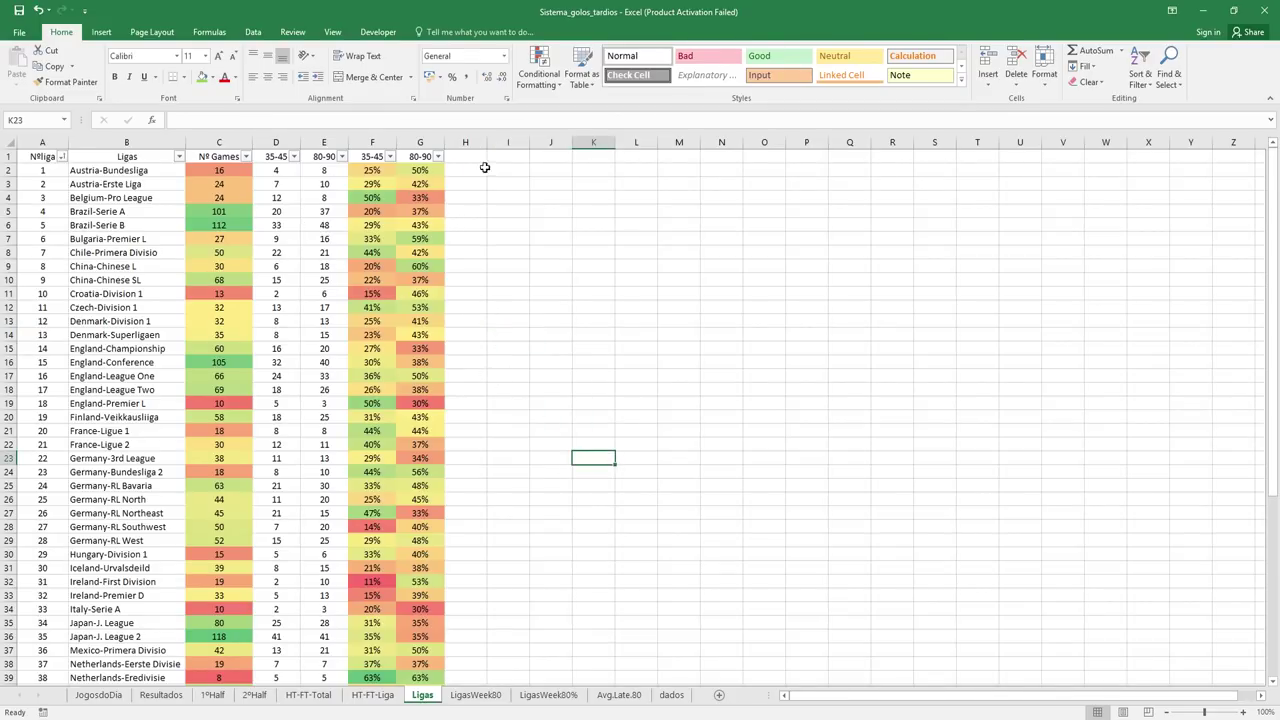
# Check Austria-Bundesliga's 80-90 and 35-45 percentage formulas, then view LigasWeek80's M16 formula.
pyautogui.click(427, 168)
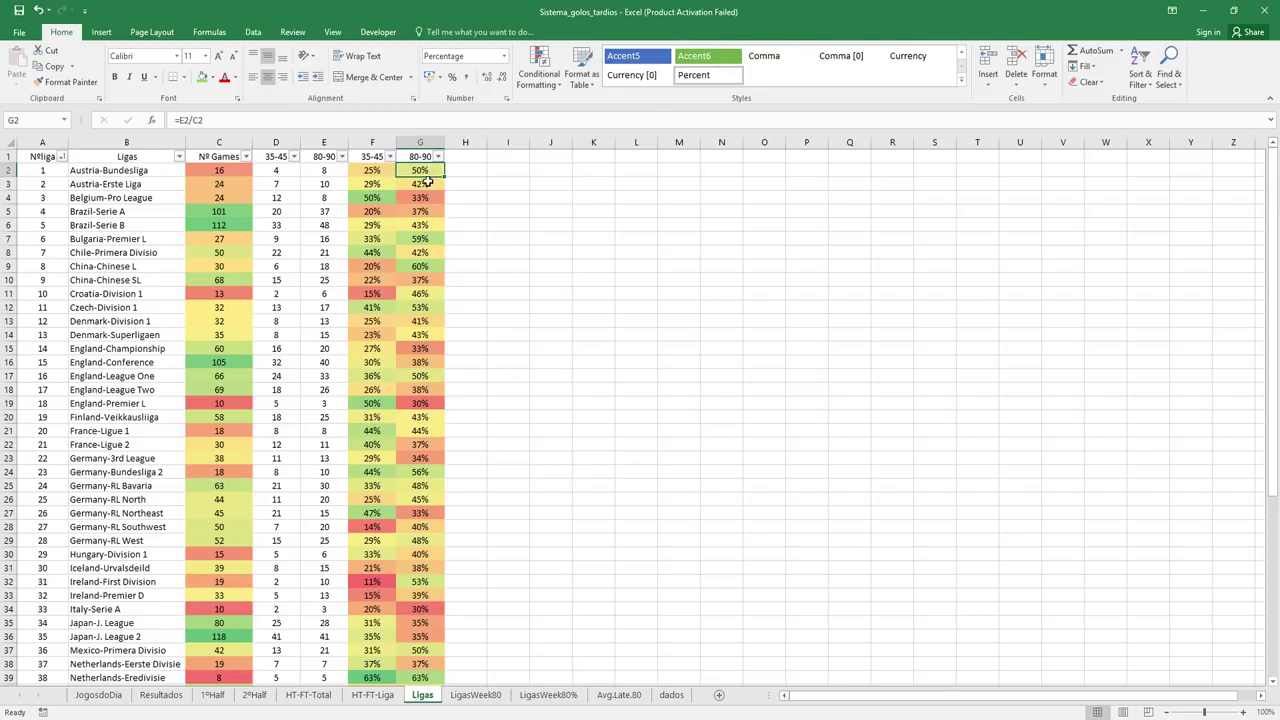
pyautogui.click(508, 199)
pyautogui.click(438, 172)
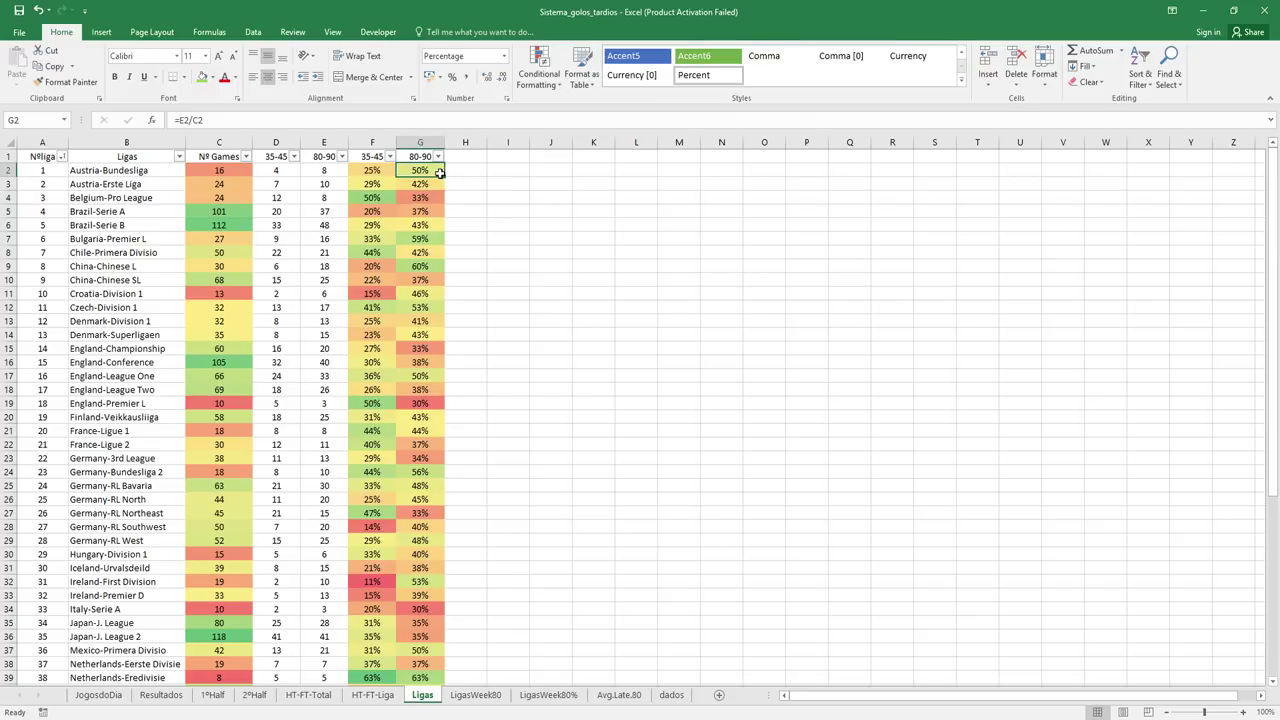
pyautogui.click(380, 170)
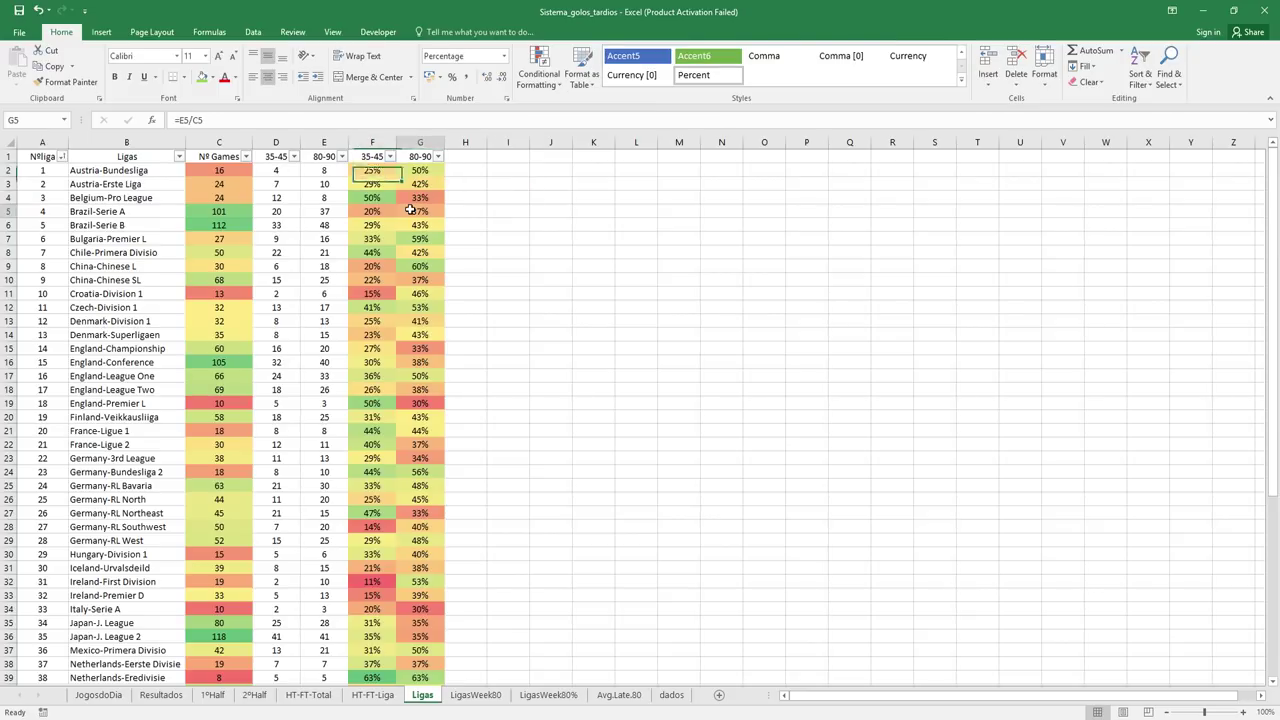
pyautogui.click(490, 694)
pyautogui.click(612, 362)
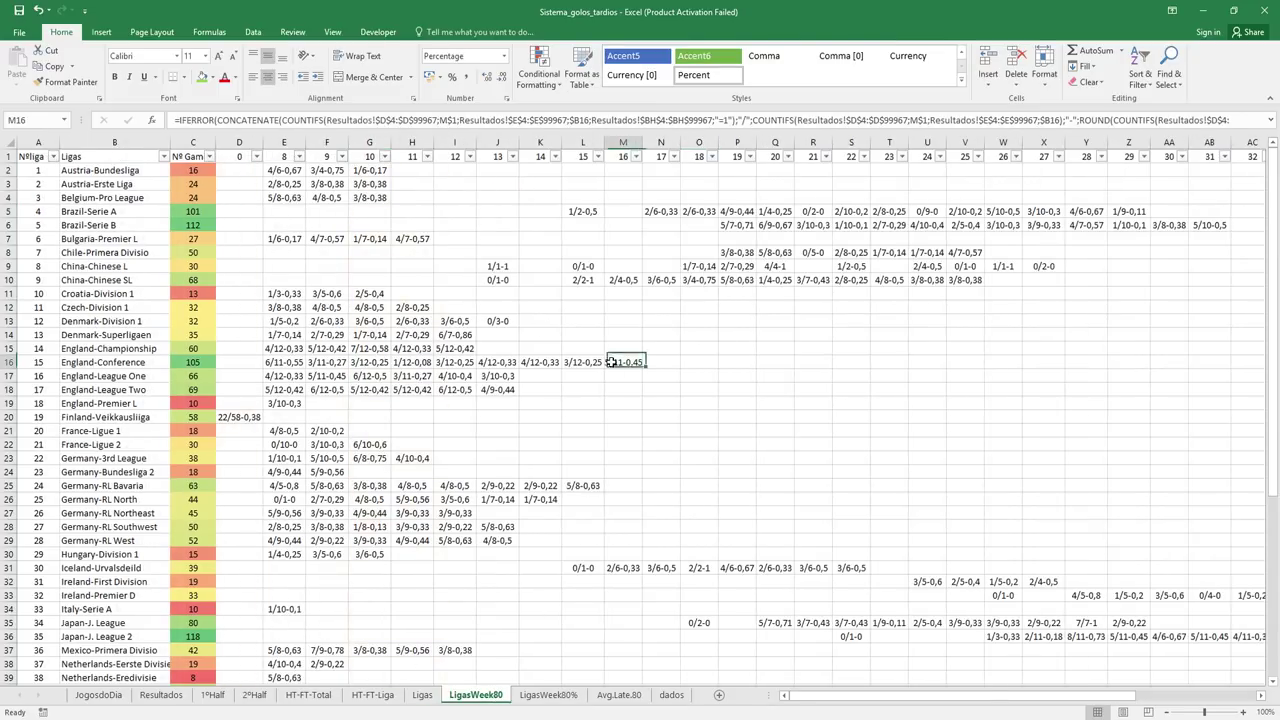
# Switch to the LigasWeek80% sheet and view cell M8's percentage formula.
pyautogui.click(550, 697)
pyautogui.click(490, 702)
pyautogui.click(545, 695)
pyautogui.click(630, 252)
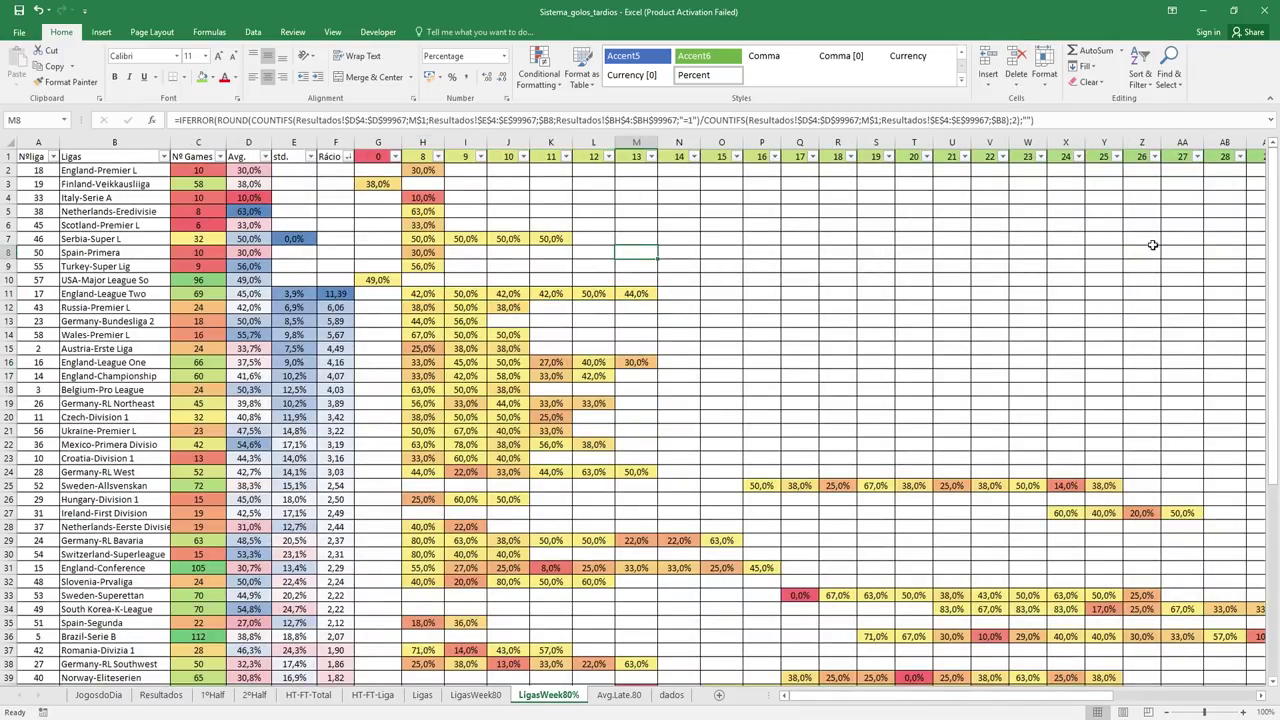
# Sort the league table by Rácio largest to smallest, putting England-League Two (11,39) on top.
pyautogui.click(913, 293)
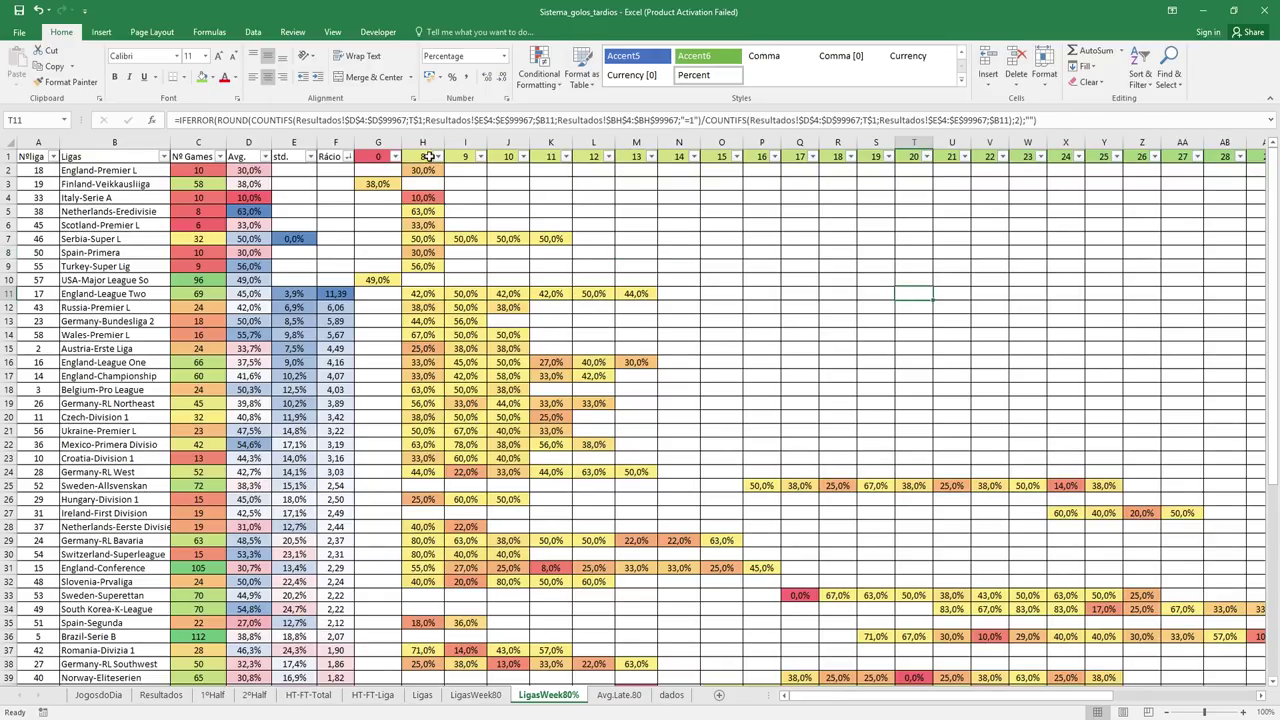
pyautogui.moveTo(430, 156); pyautogui.dragTo(620, 155)
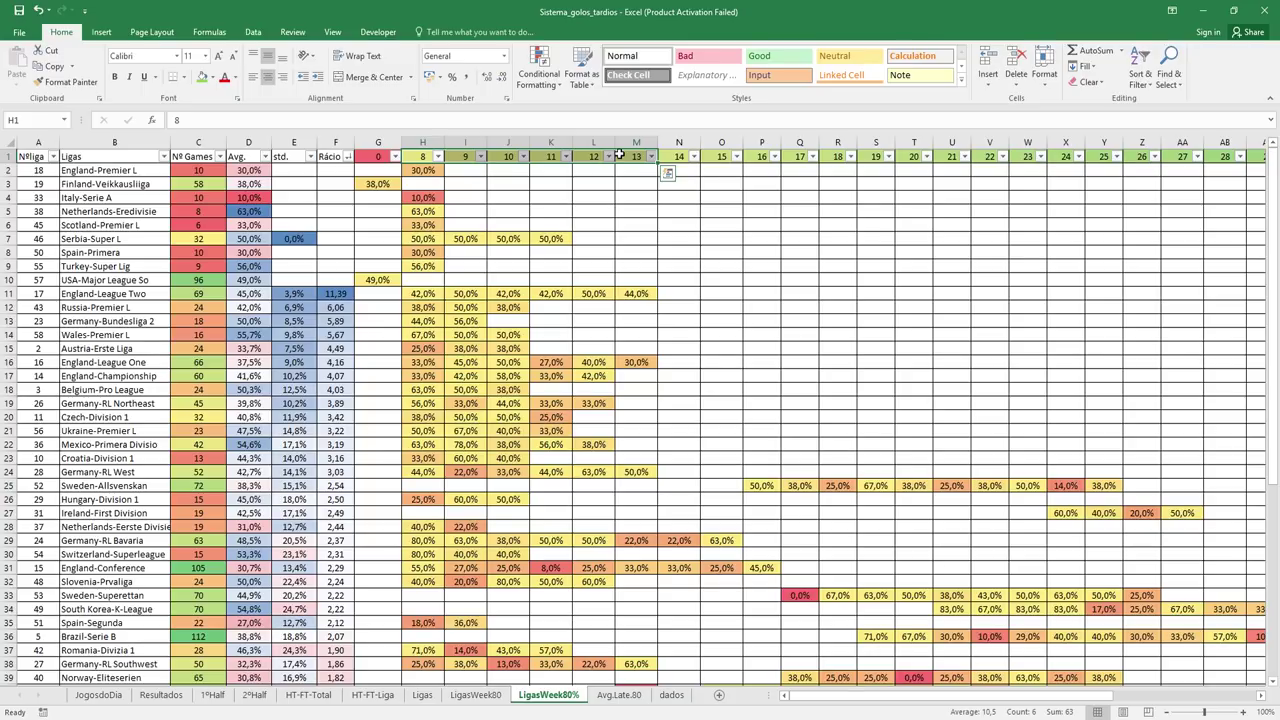
pyautogui.click(347, 156)
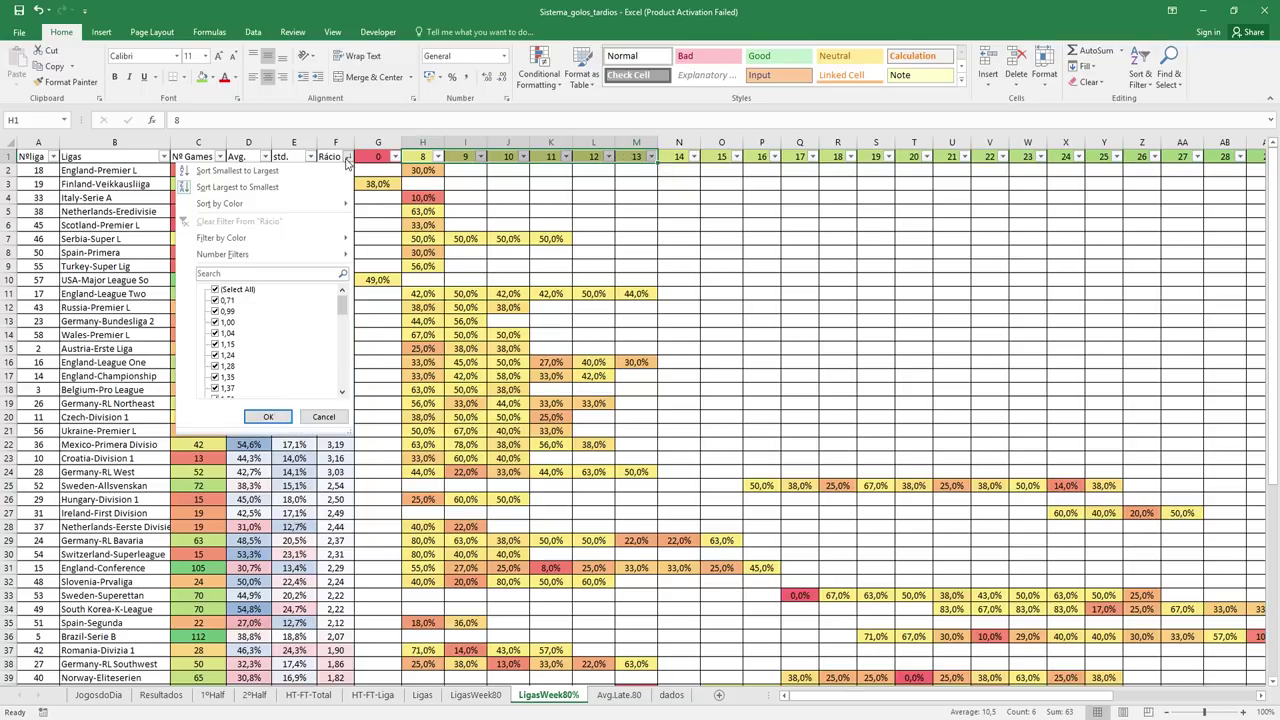
pyautogui.click(267, 189)
pyautogui.click(378, 224)
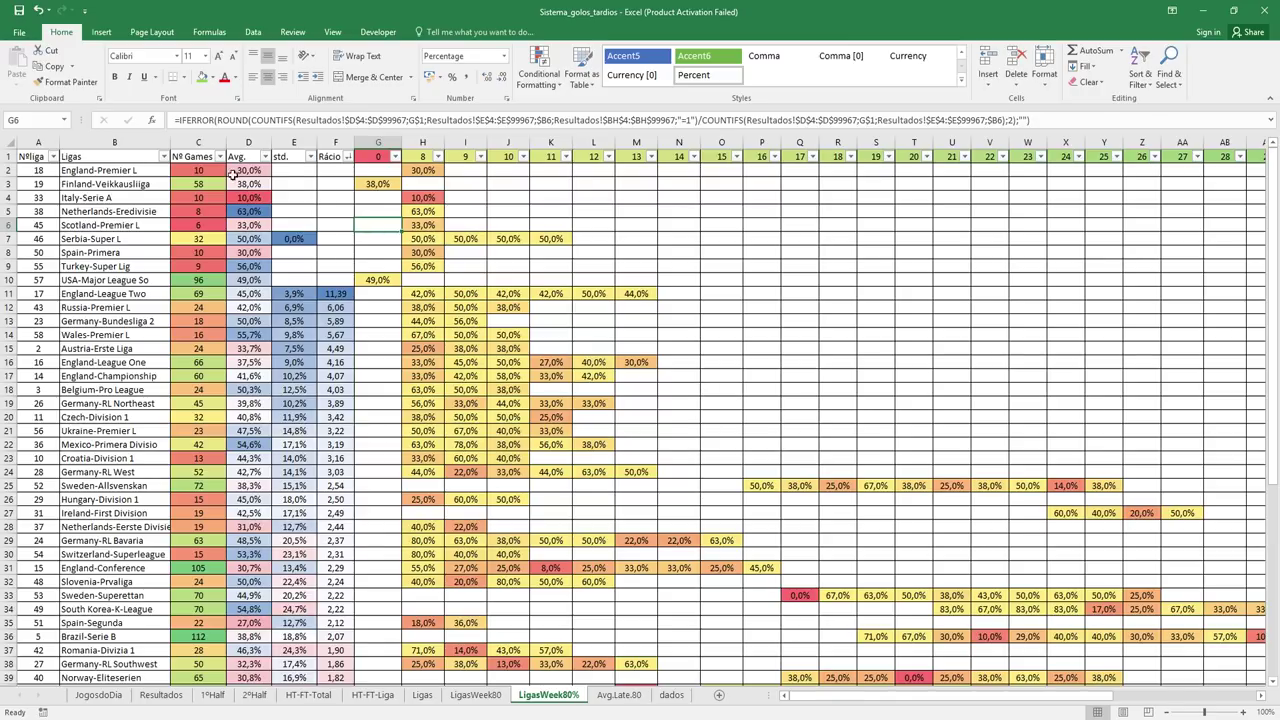
pyautogui.moveTo(212, 170); pyautogui.dragTo(326, 282)
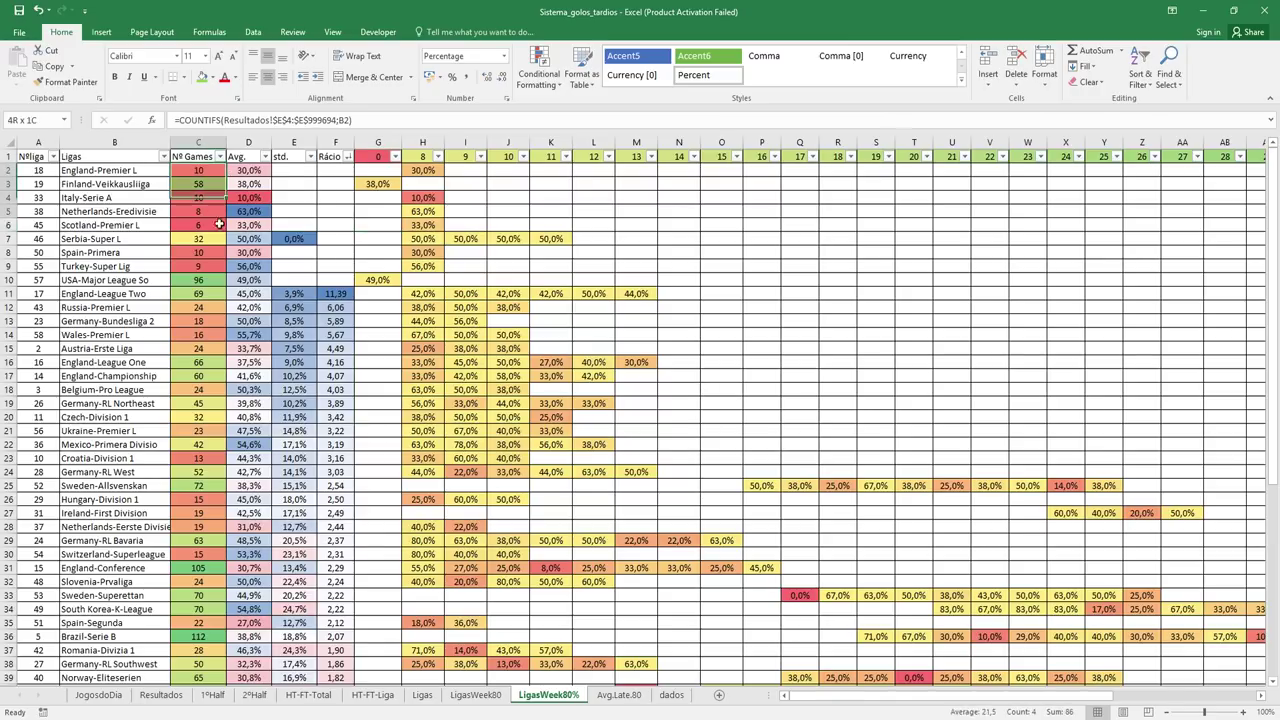
pyautogui.click(190, 240)
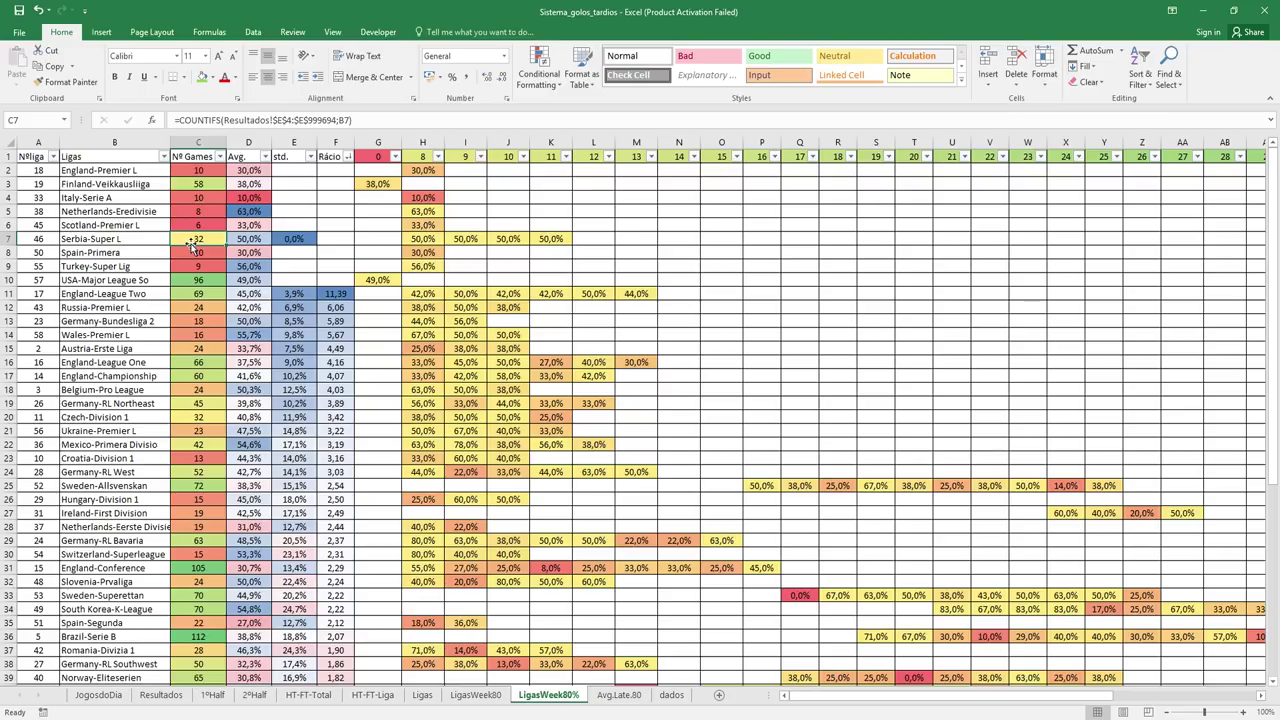
pyautogui.click(236, 240)
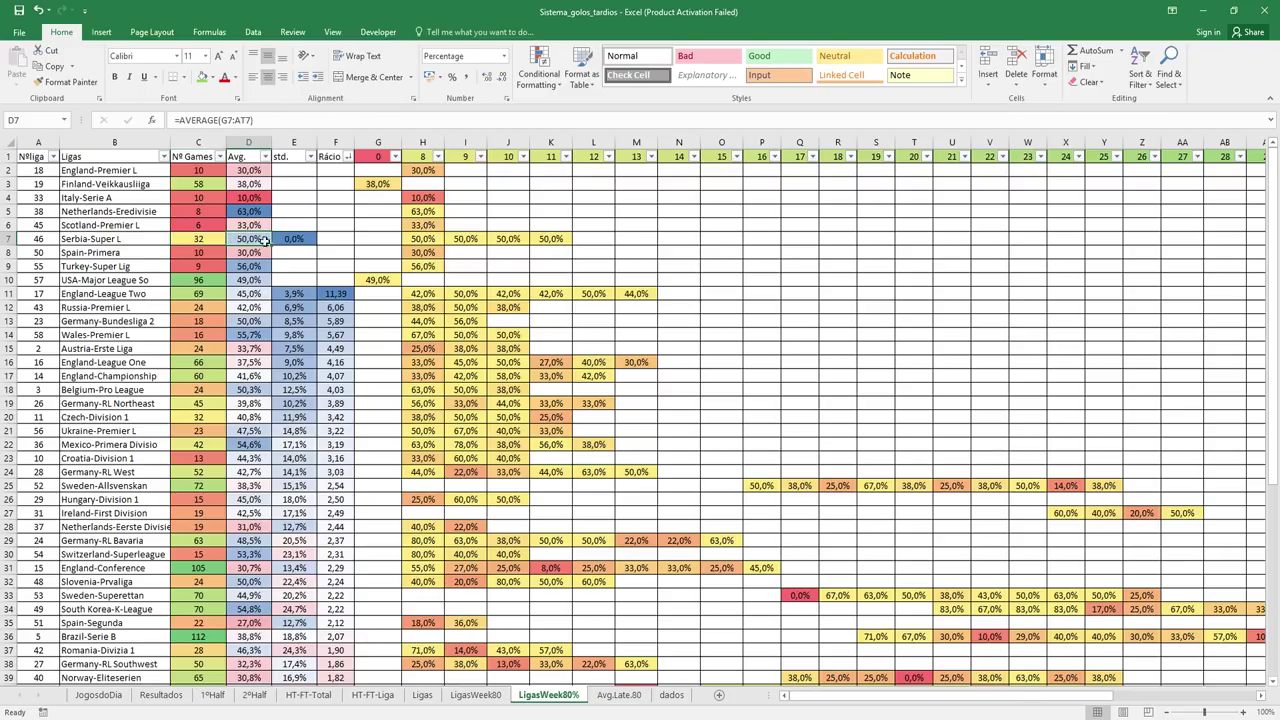
pyautogui.moveTo(424, 240); pyautogui.dragTo(553, 238)
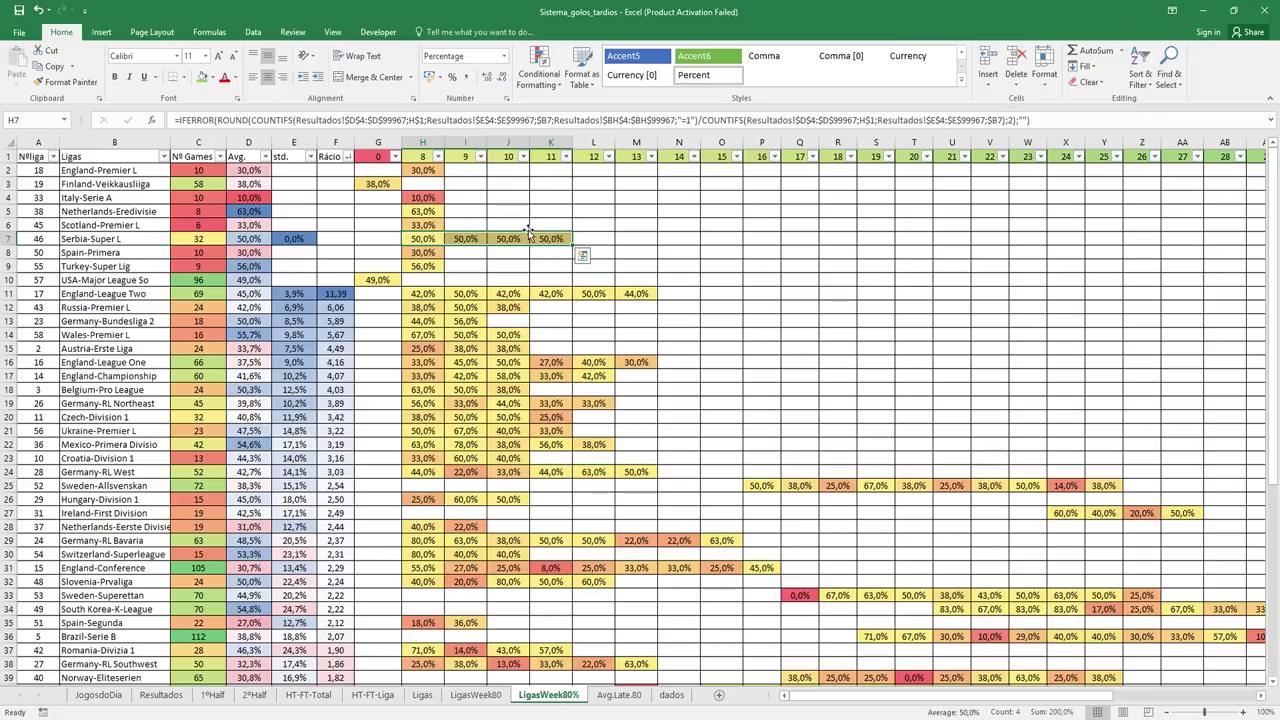
pyautogui.click(346, 236)
pyautogui.moveTo(252, 239); pyautogui.dragTo(316, 240)
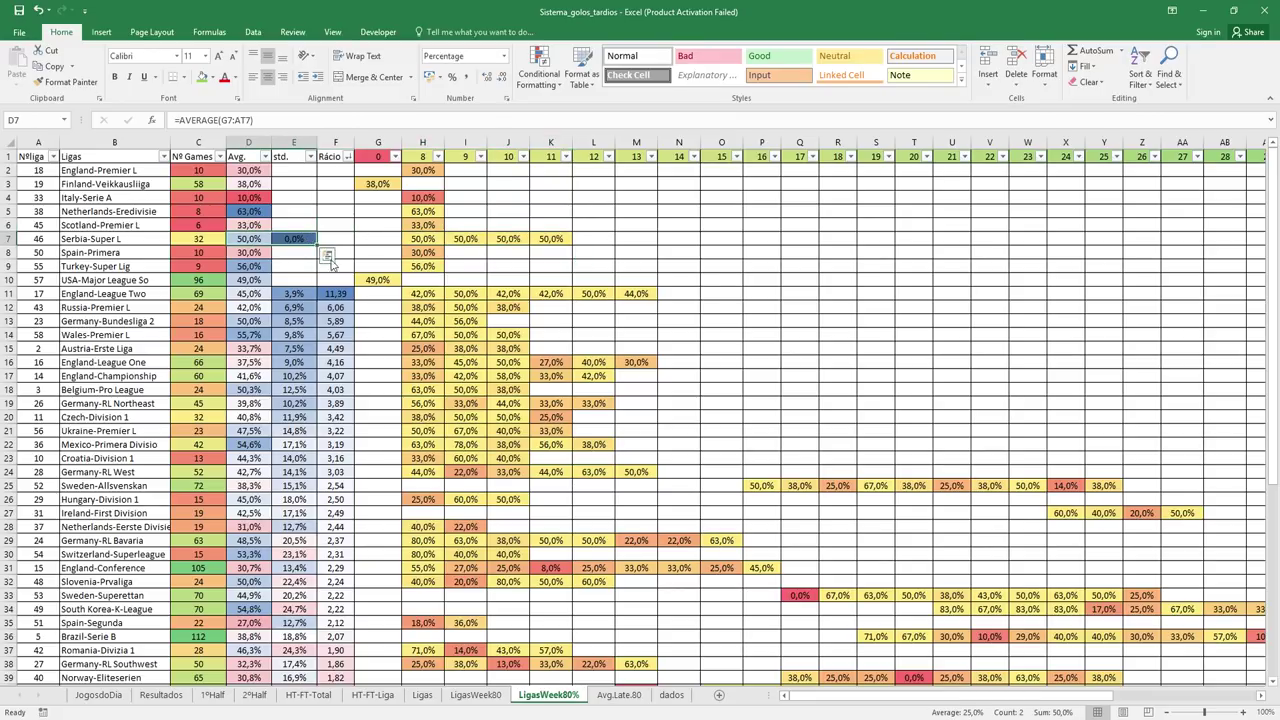
pyautogui.moveTo(582, 238); pyautogui.dragTo(860, 225)
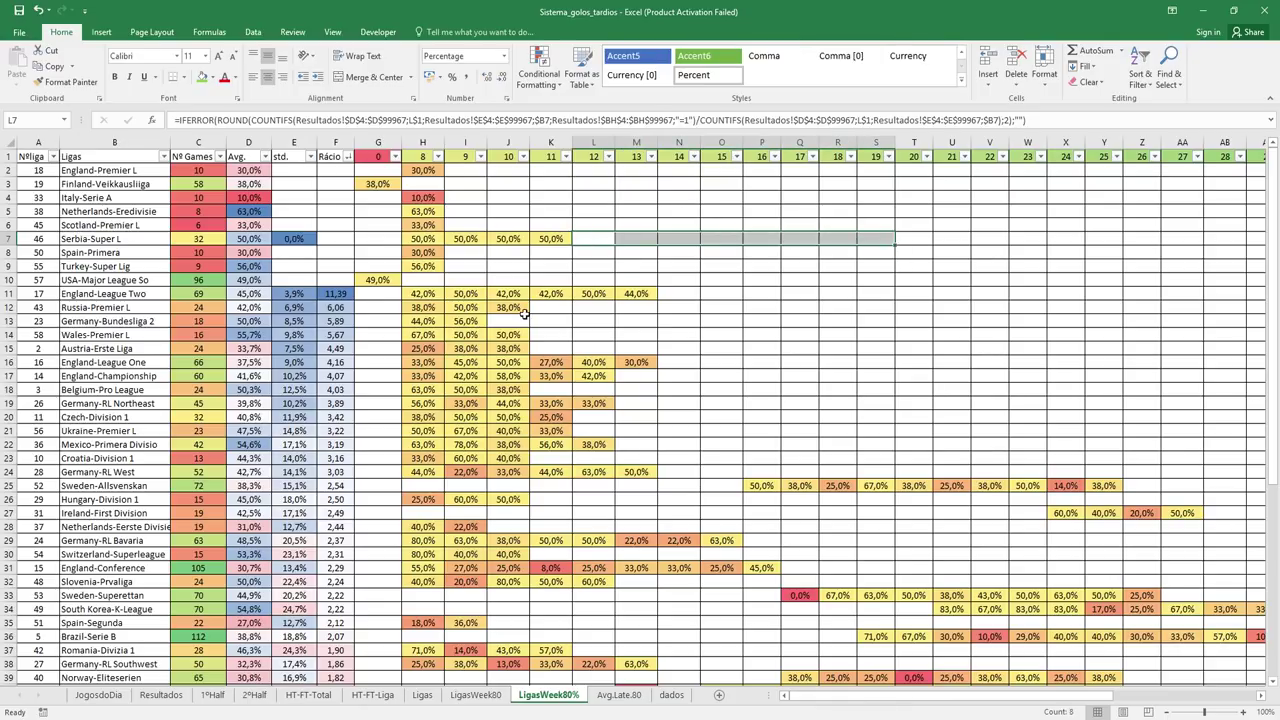
pyautogui.click(350, 241)
pyautogui.click(241, 155)
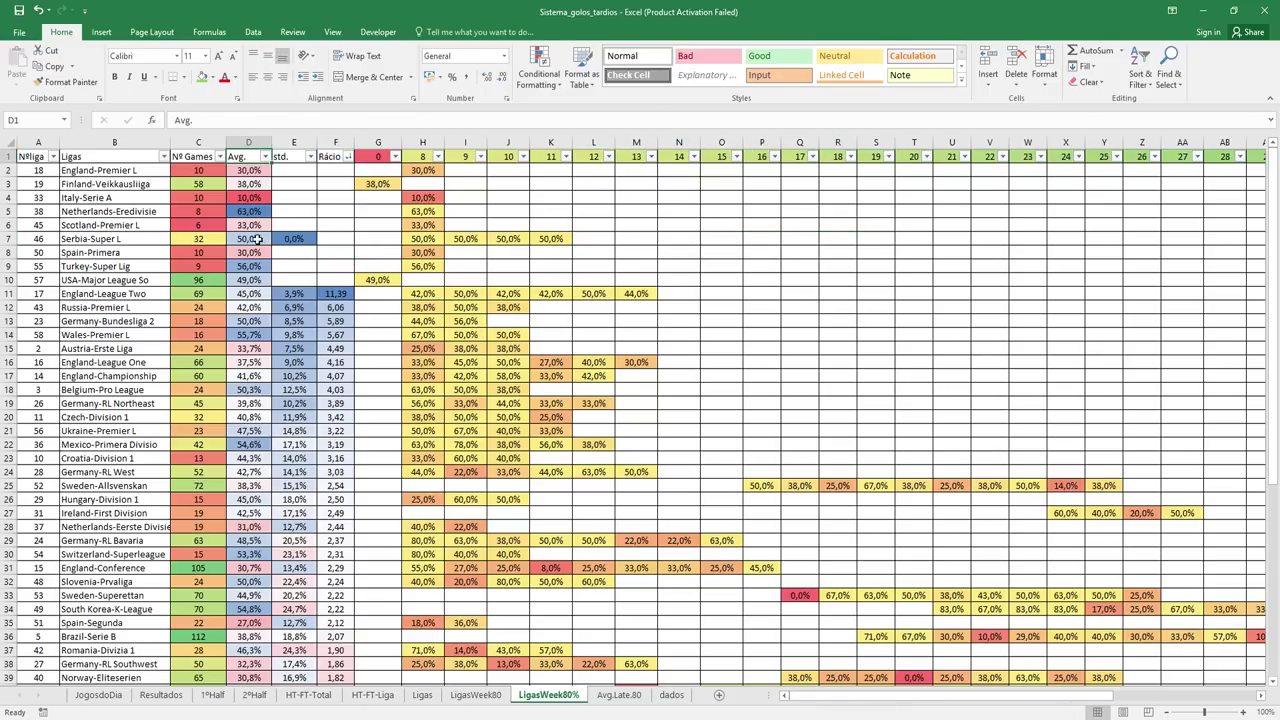
pyautogui.doubleClick(261, 241)
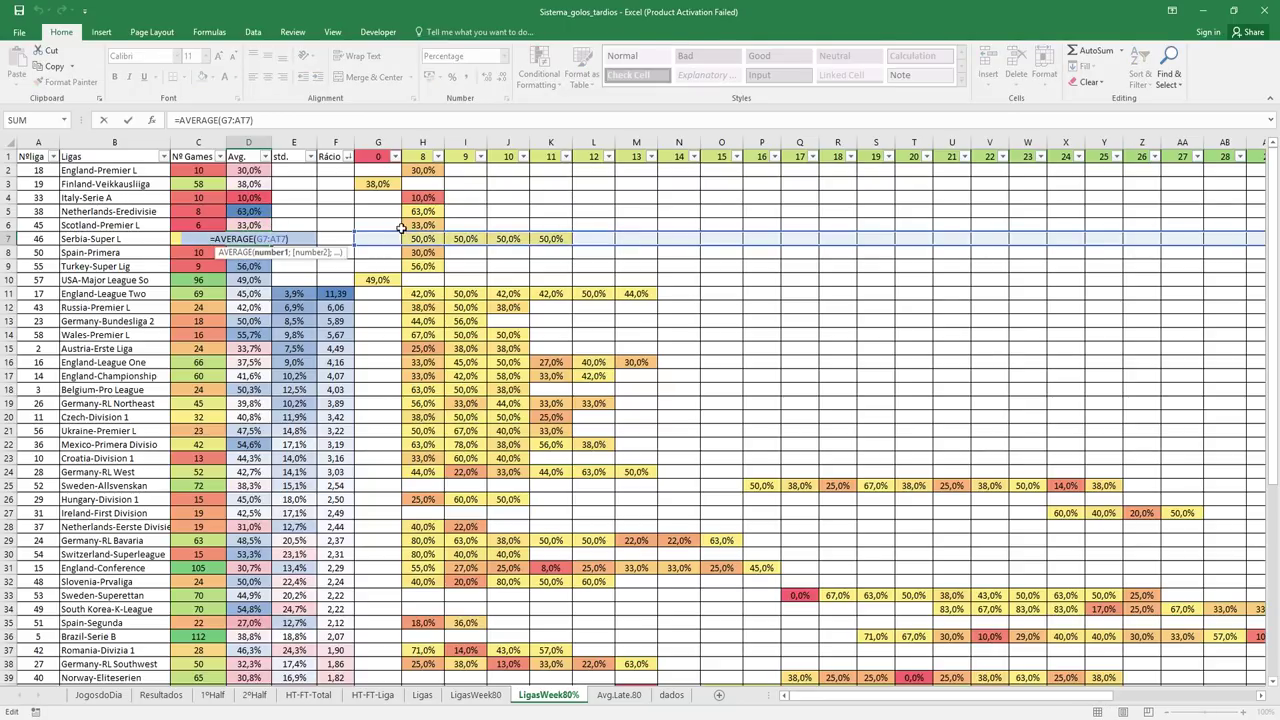
pyautogui.press('Escape')
pyautogui.doubleClick(305, 240)
pyautogui.press('Escape')
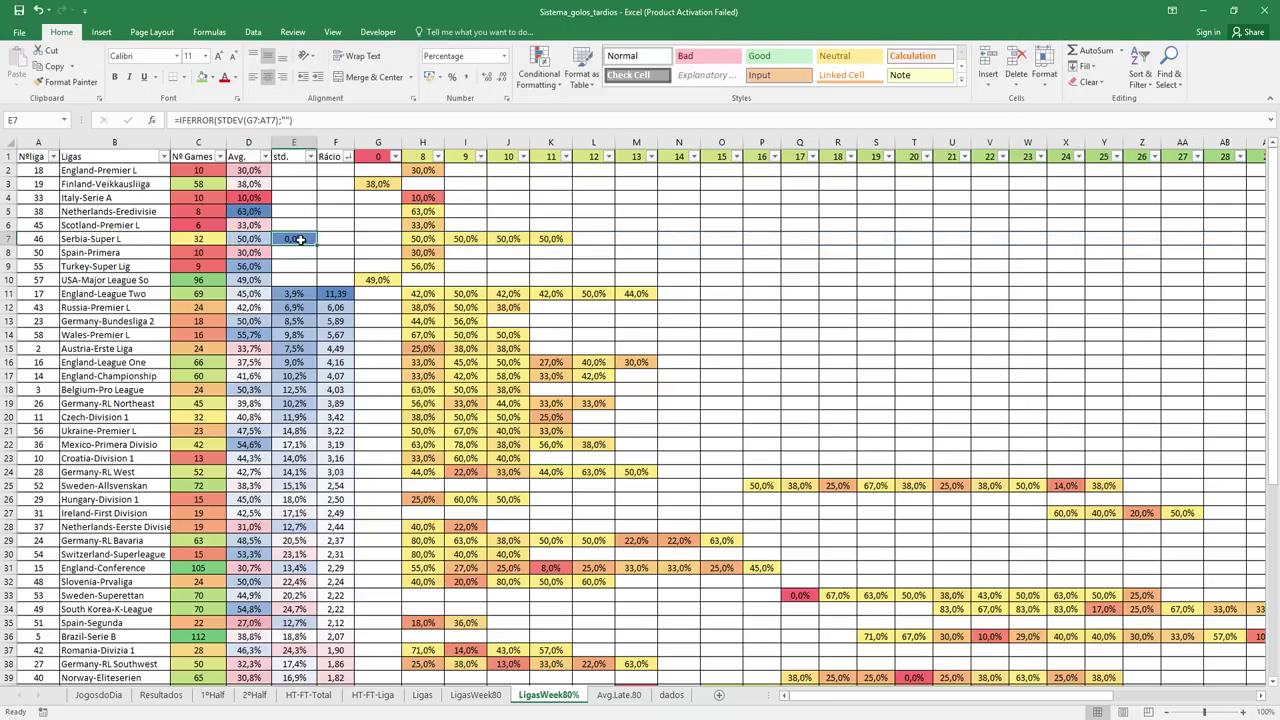
pyautogui.moveTo(438, 238); pyautogui.dragTo(565, 238)
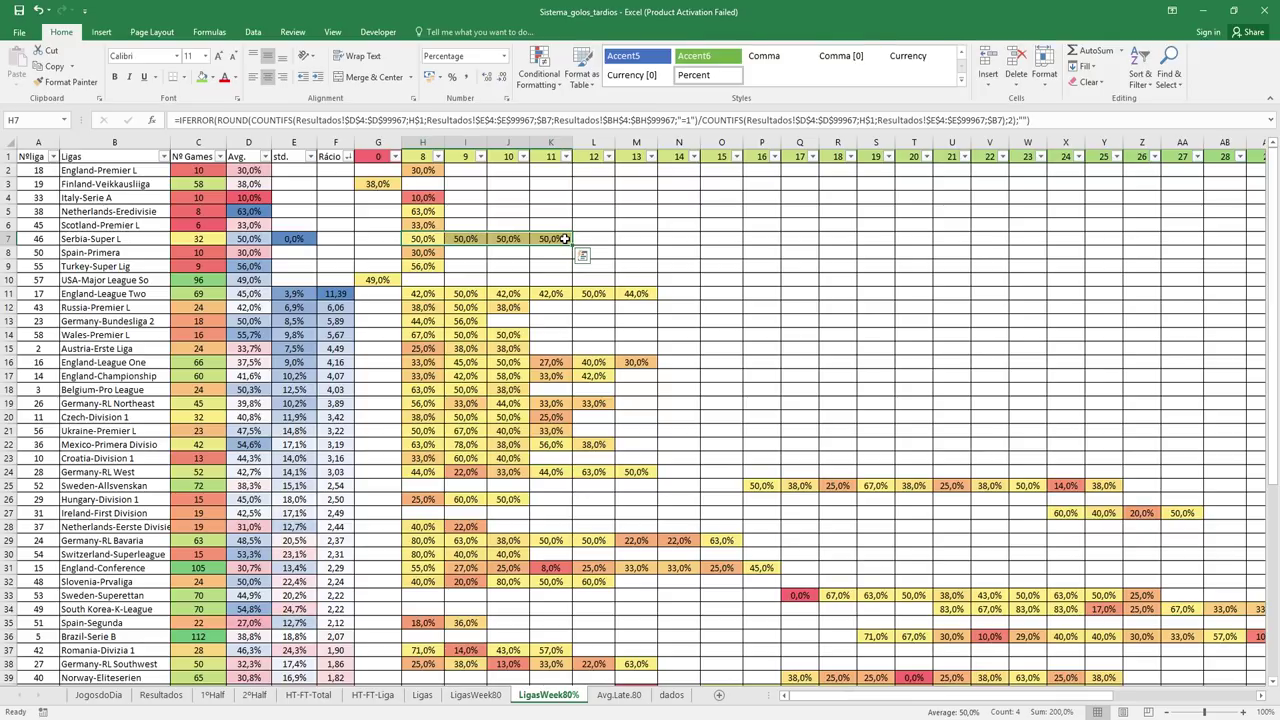
pyautogui.click(547, 220)
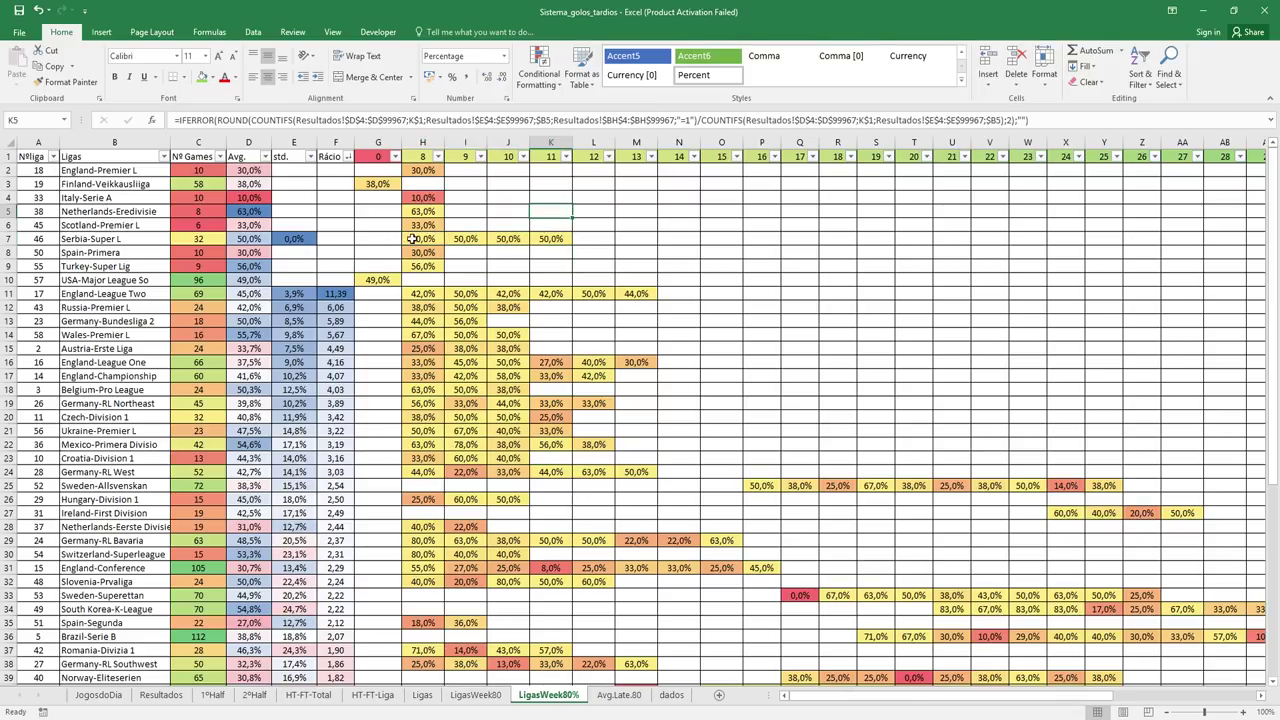
pyautogui.click(425, 238)
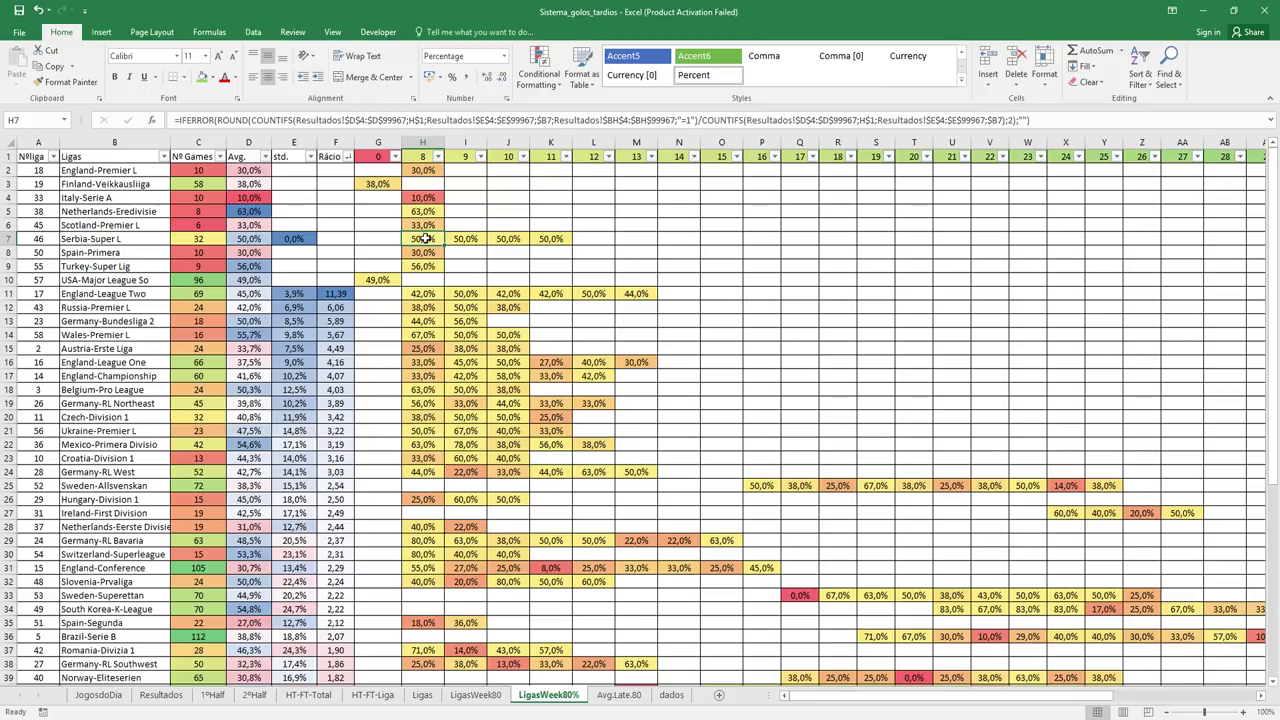
pyautogui.click(430, 324)
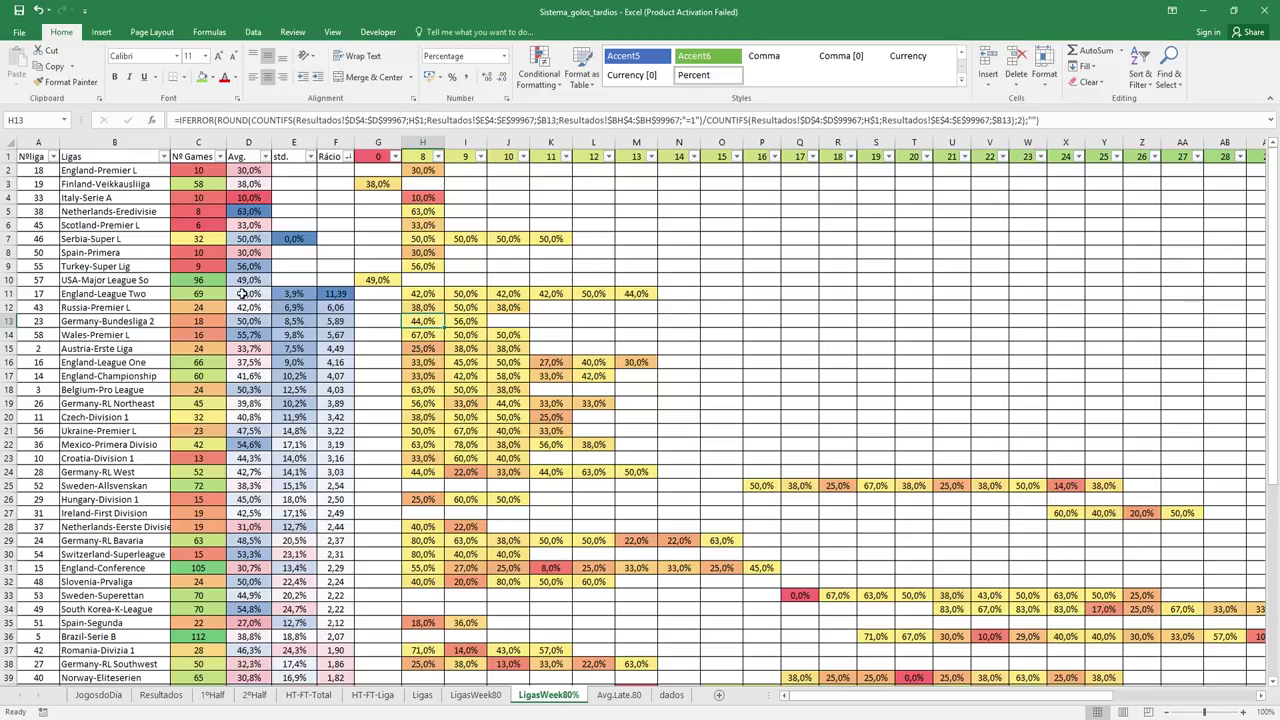
pyautogui.moveTo(285, 295); pyautogui.dragTo(342, 295)
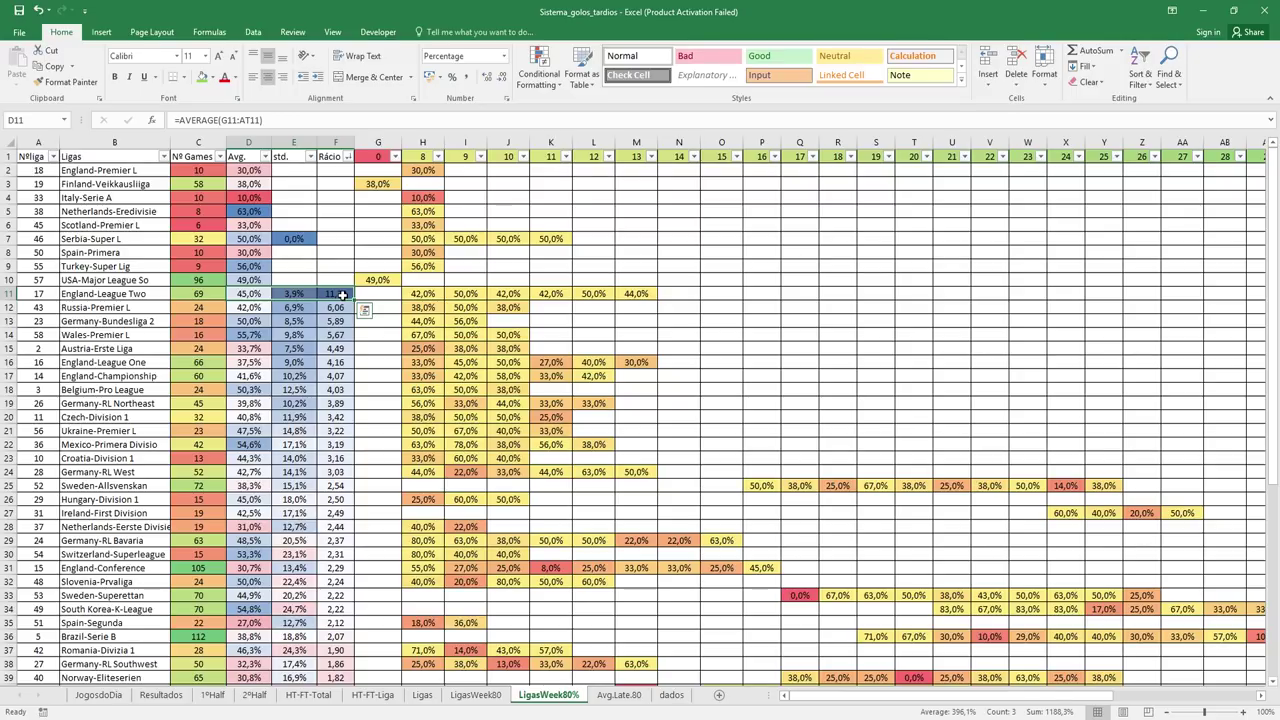
pyautogui.click(110, 296)
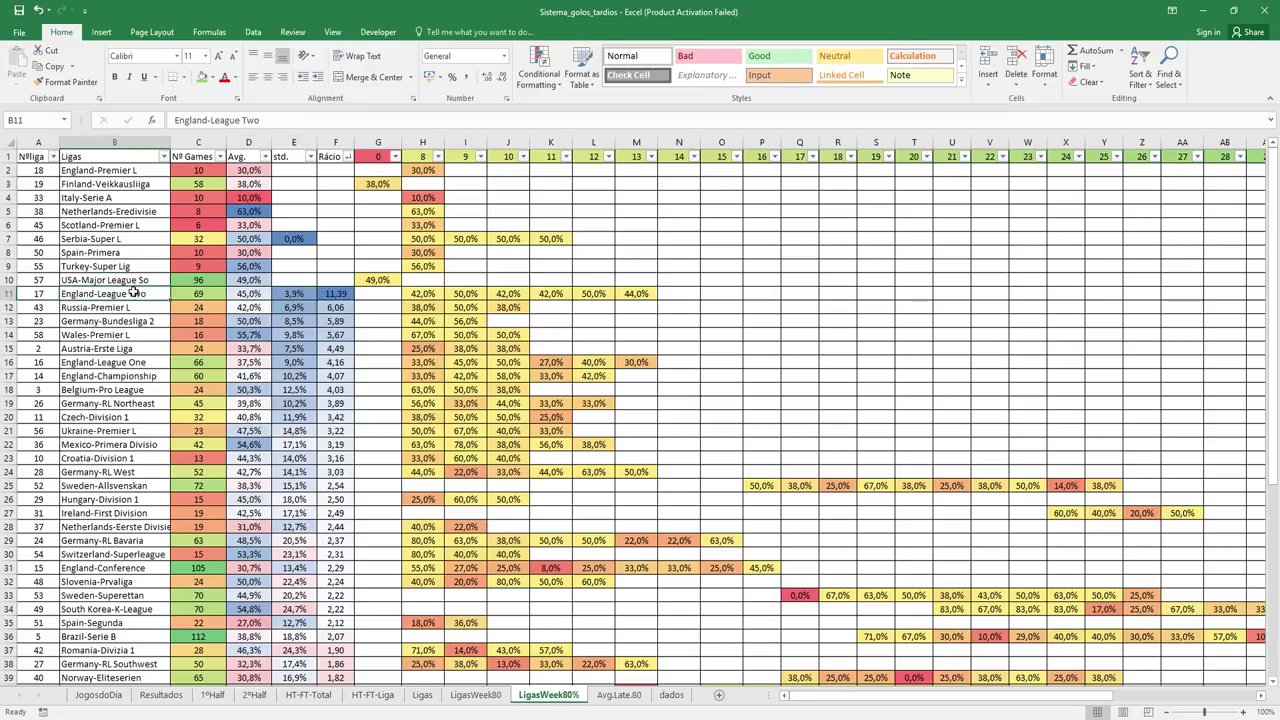
pyautogui.click(330, 285)
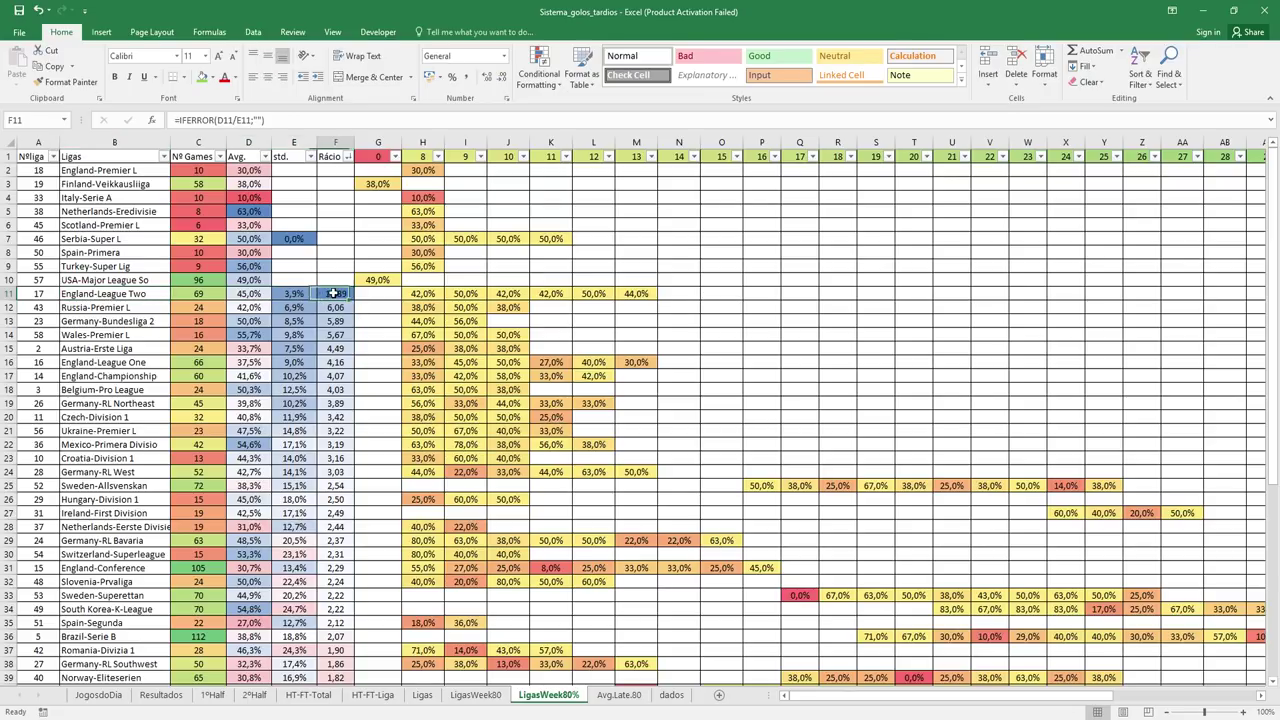
pyautogui.click(662, 279)
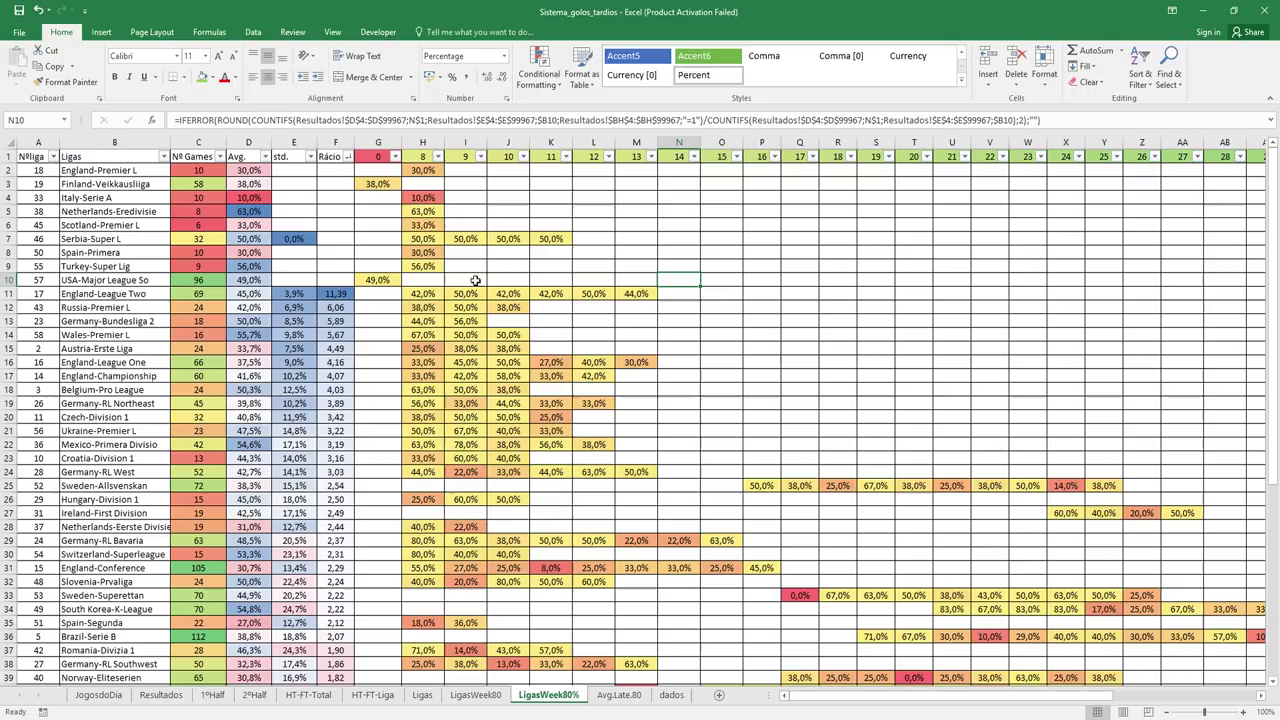
pyautogui.click(382, 158)
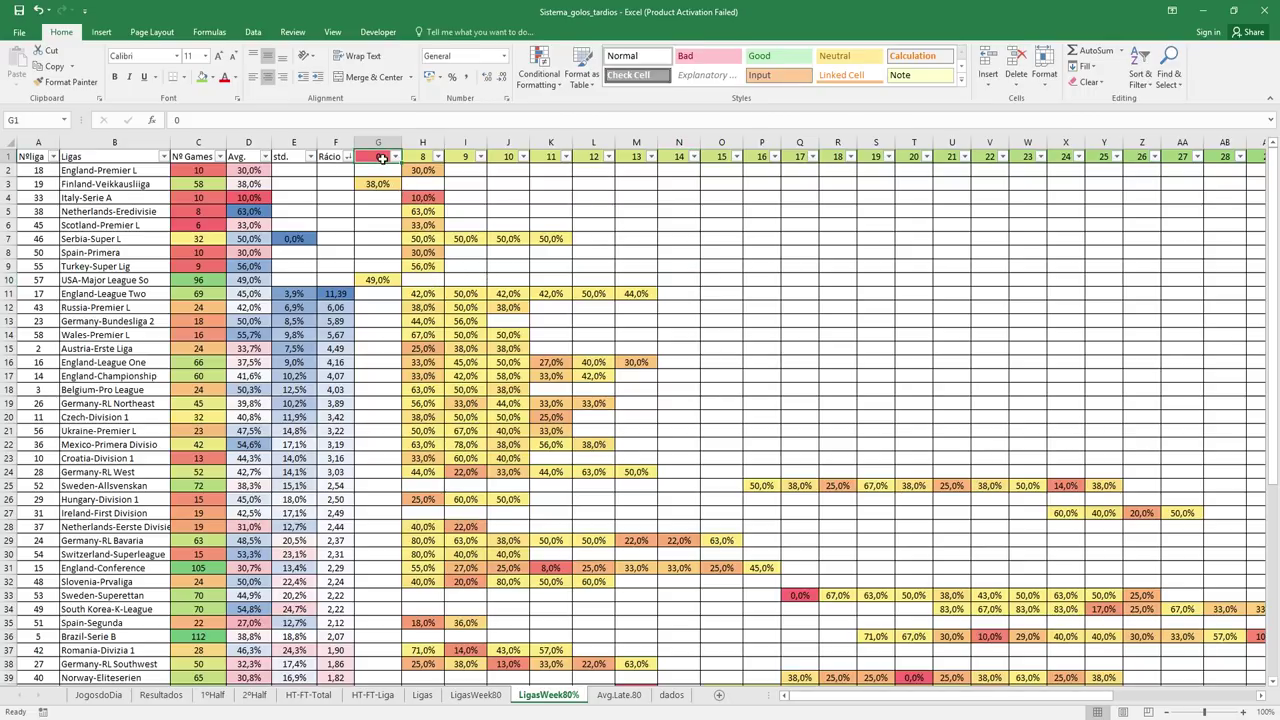
pyautogui.click(420, 156)
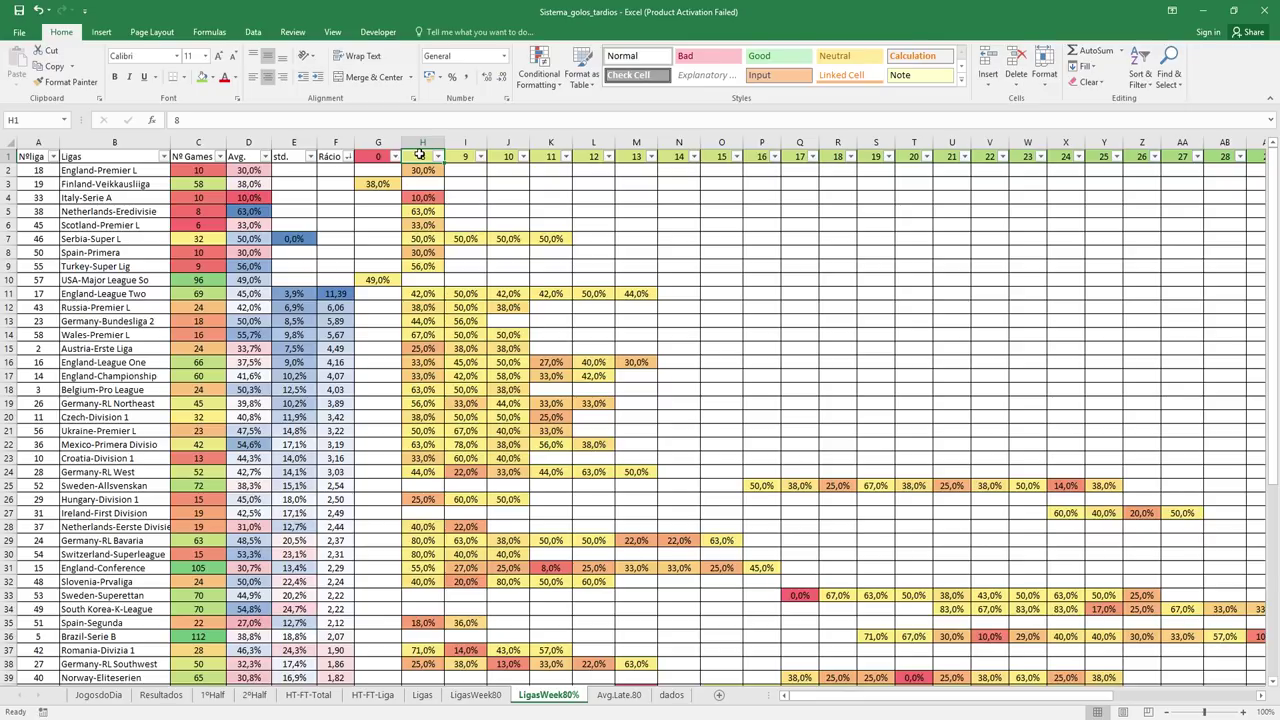
pyautogui.moveTo(424, 294); pyautogui.dragTo(634, 291)
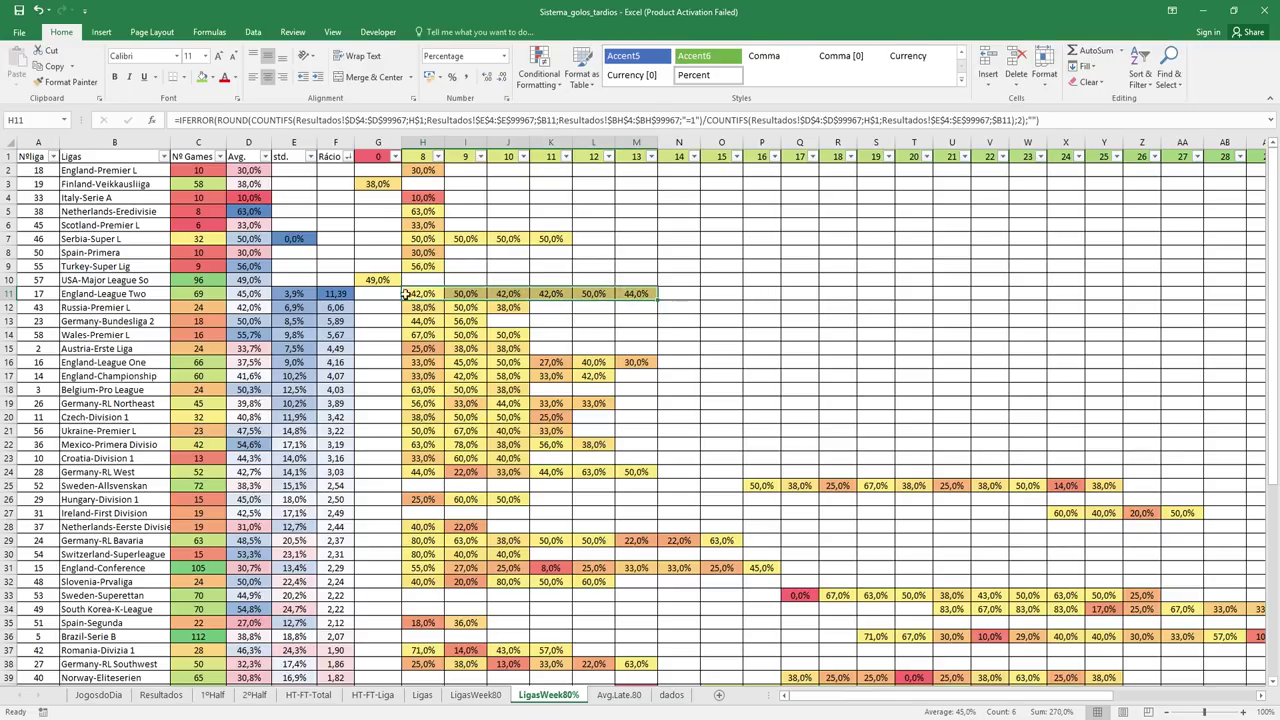
pyautogui.click(337, 293)
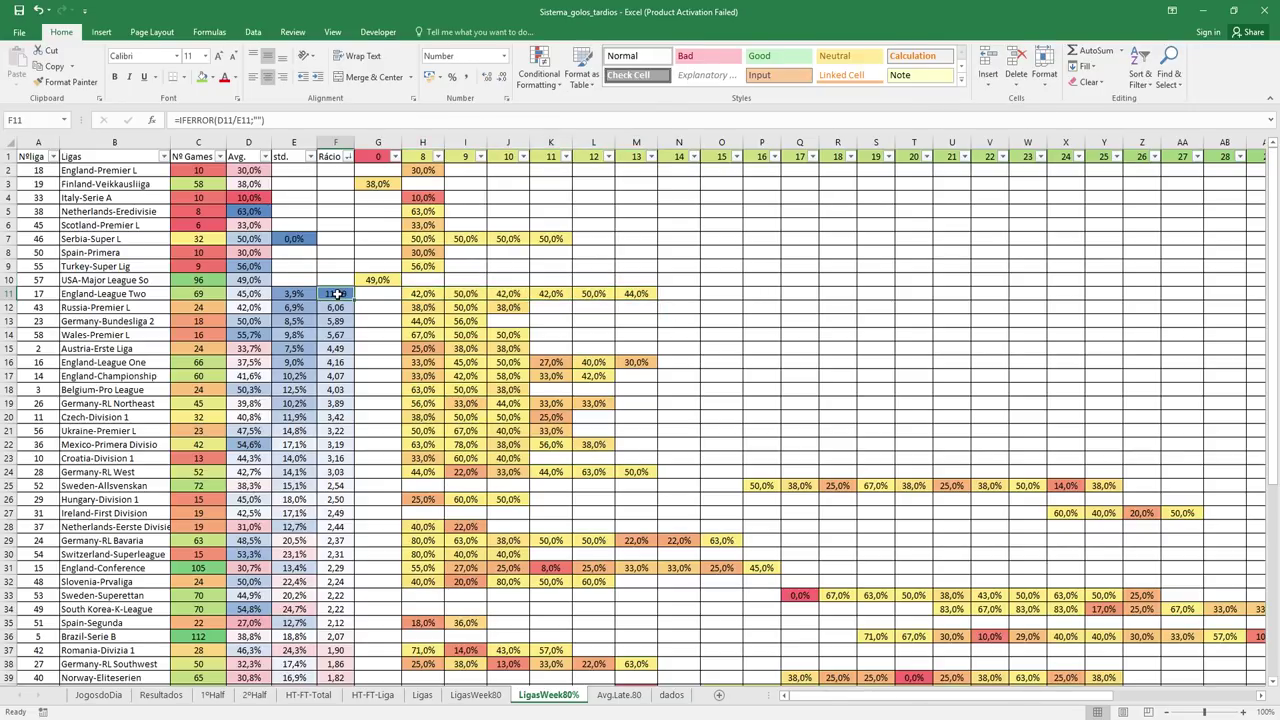
pyautogui.click(266, 294)
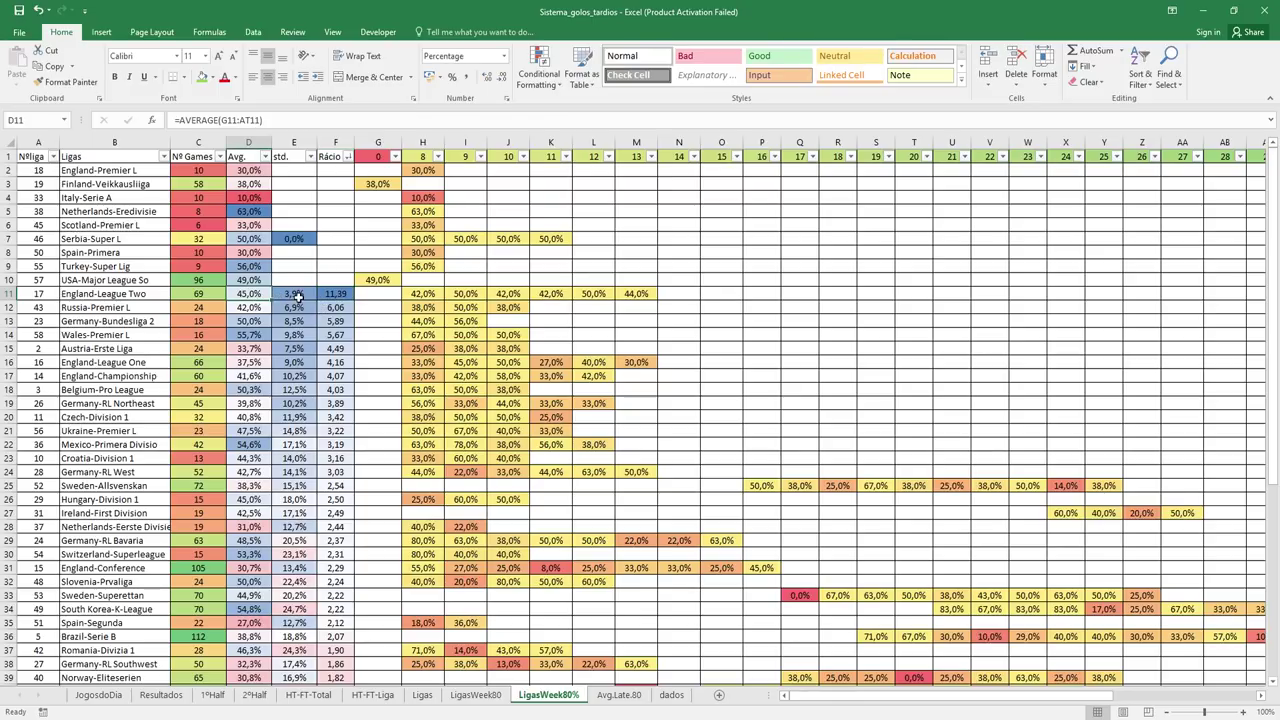
pyautogui.click(290, 293)
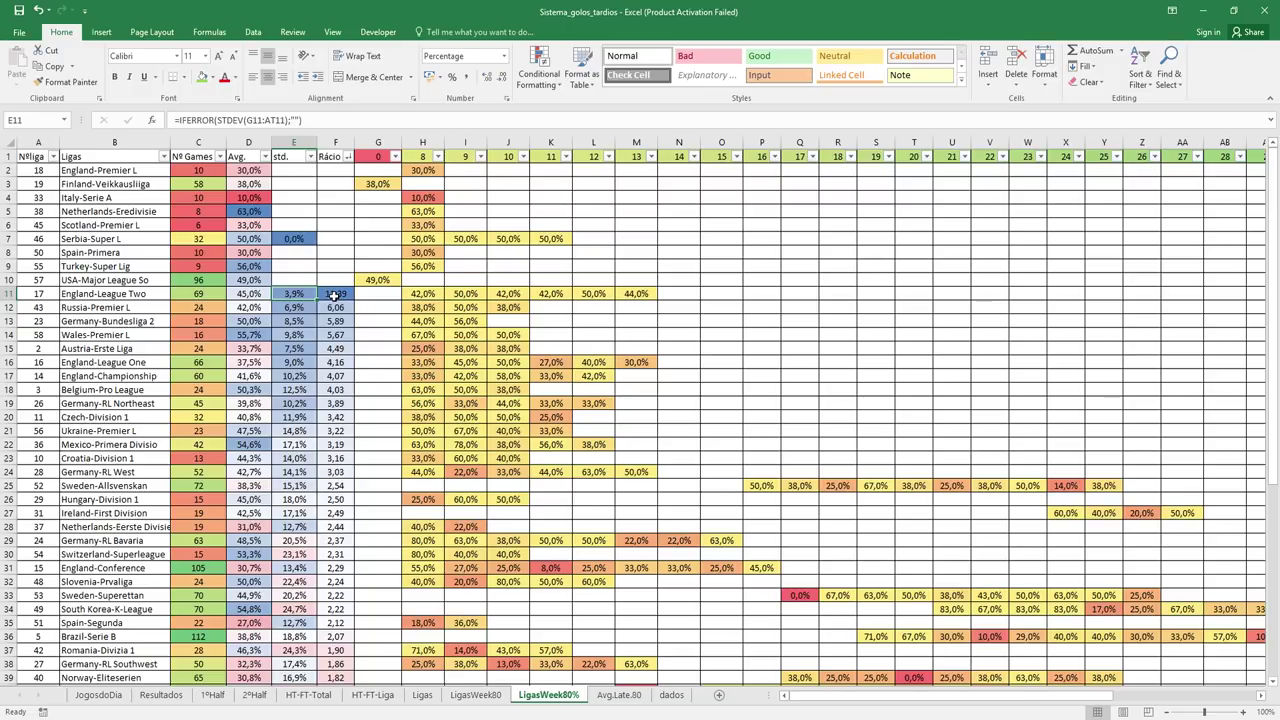
pyautogui.click(335, 295)
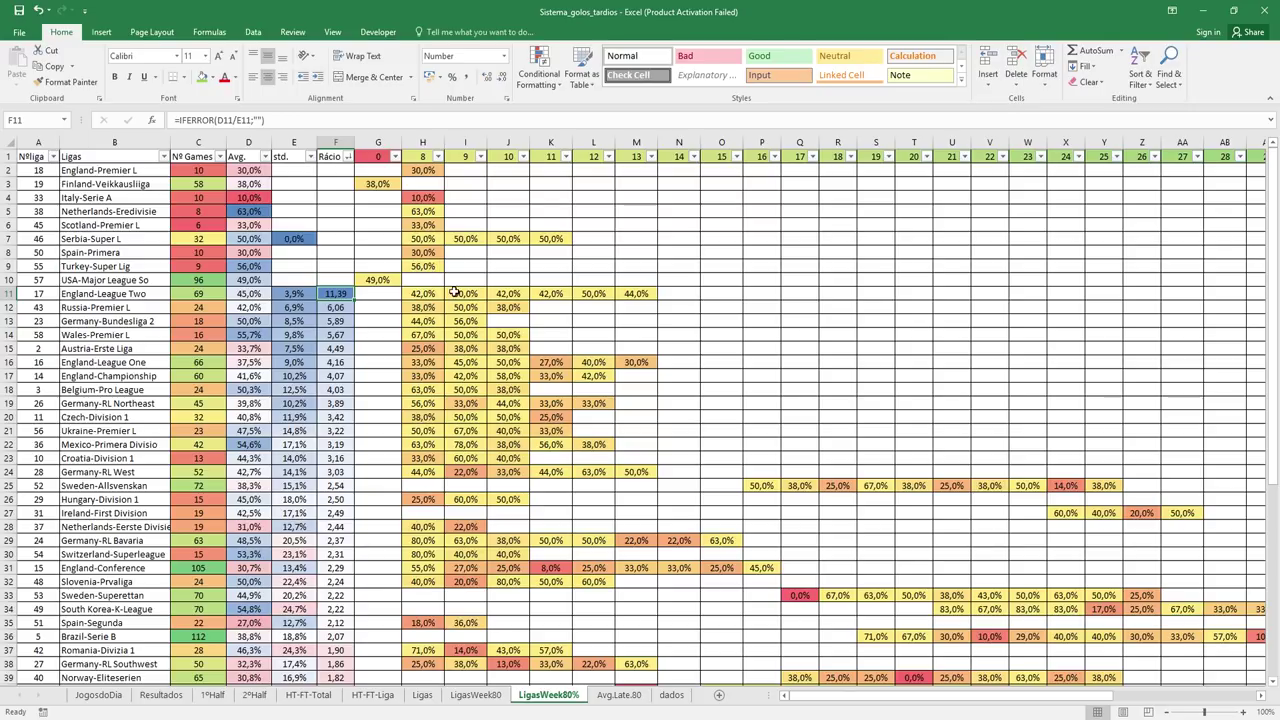
pyautogui.moveTo(427, 294); pyautogui.dragTo(630, 294)
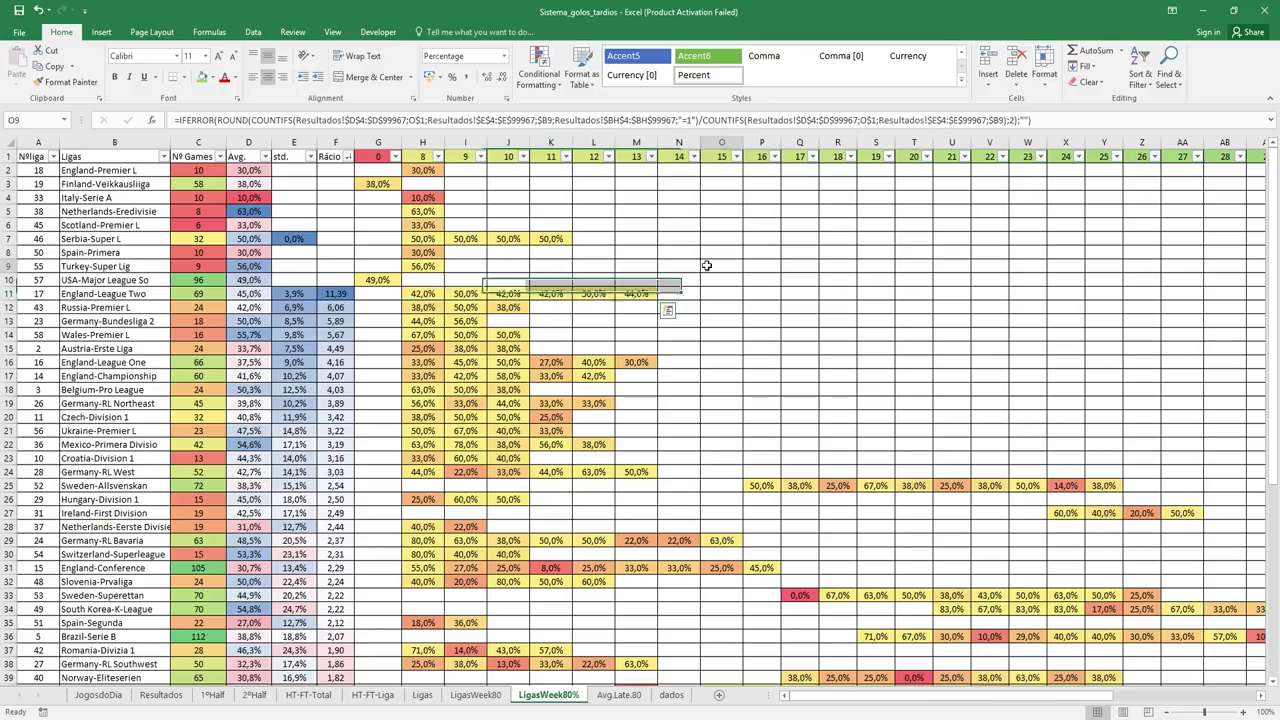
pyautogui.moveTo(423, 287); pyautogui.dragTo(640, 296)
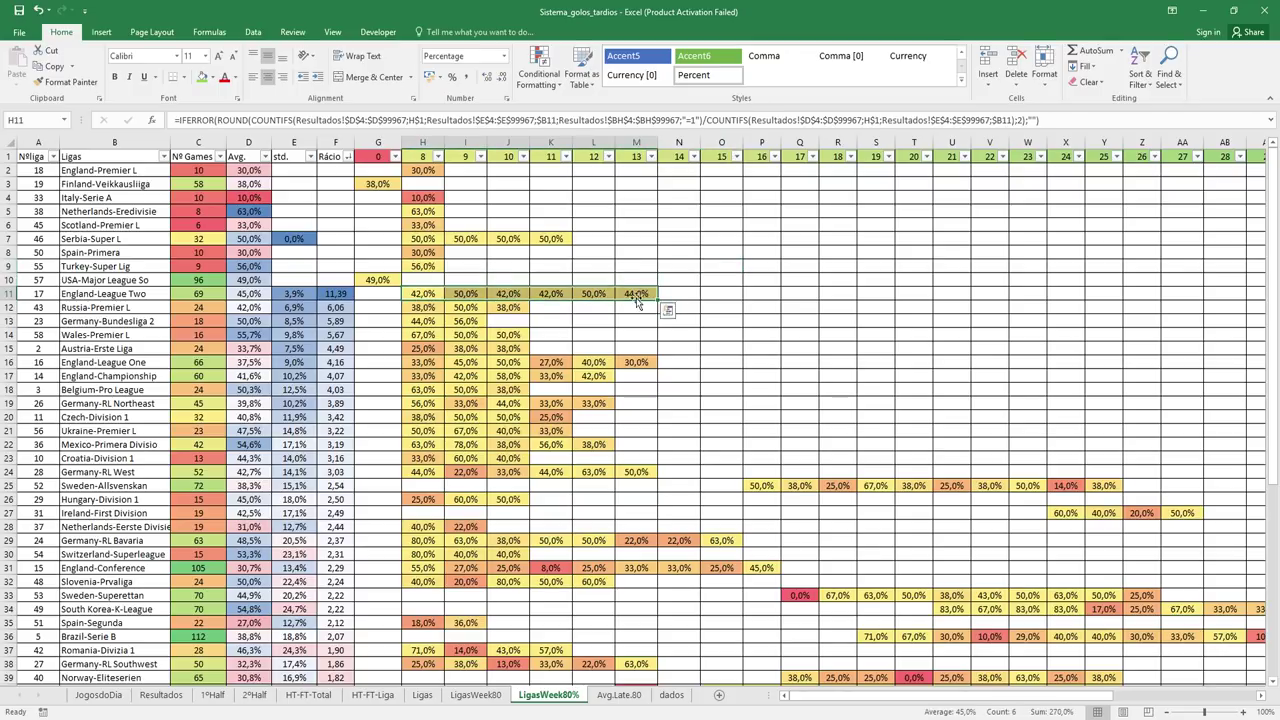
pyautogui.click(265, 297)
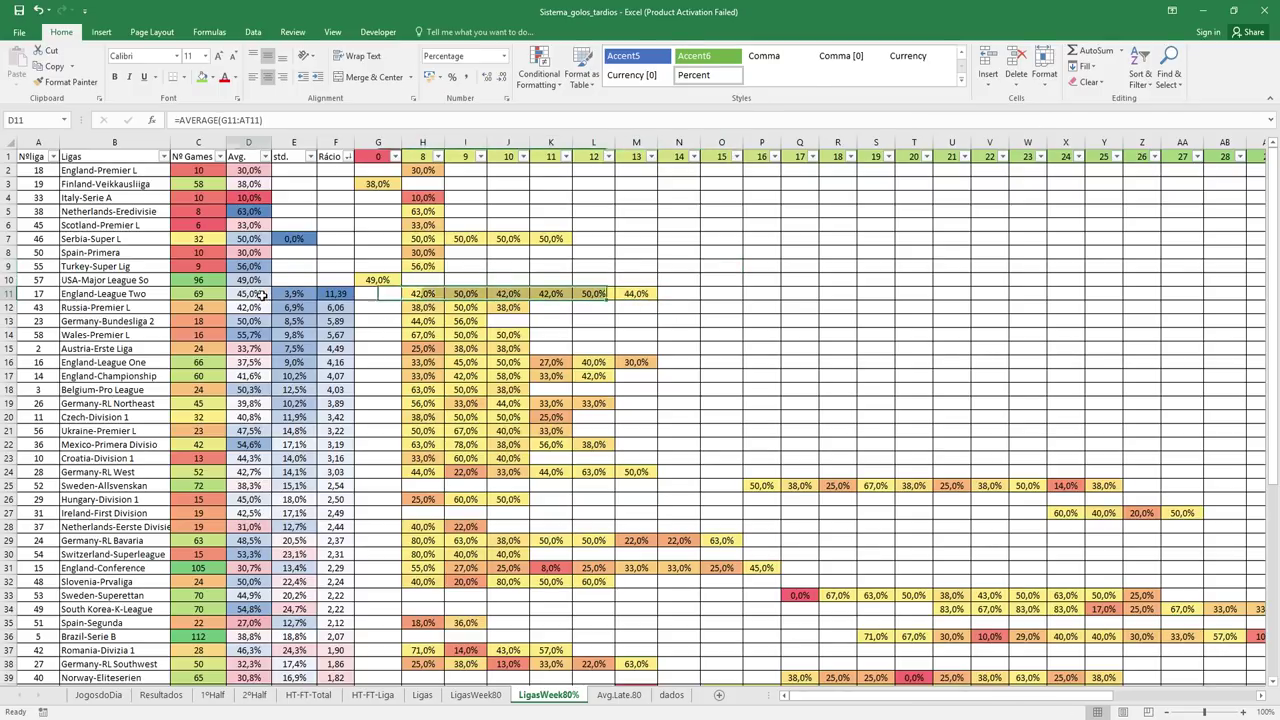
pyautogui.click(254, 347)
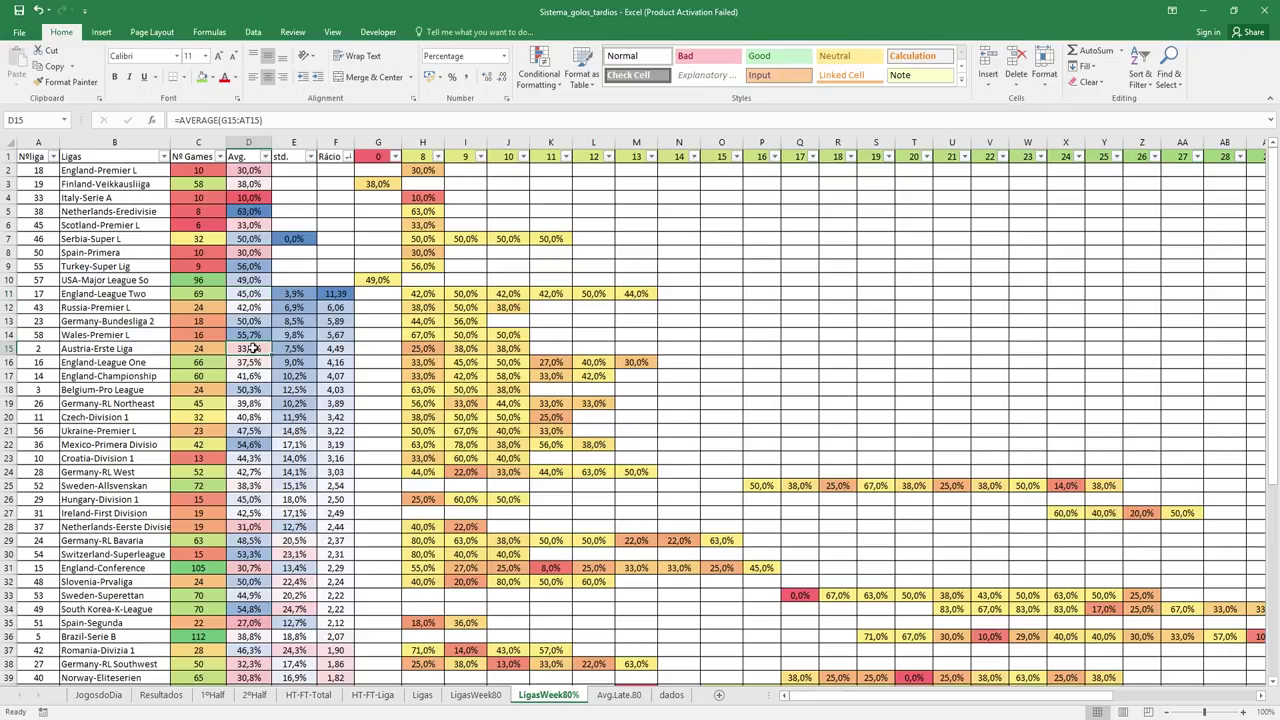
pyautogui.click(561, 322)
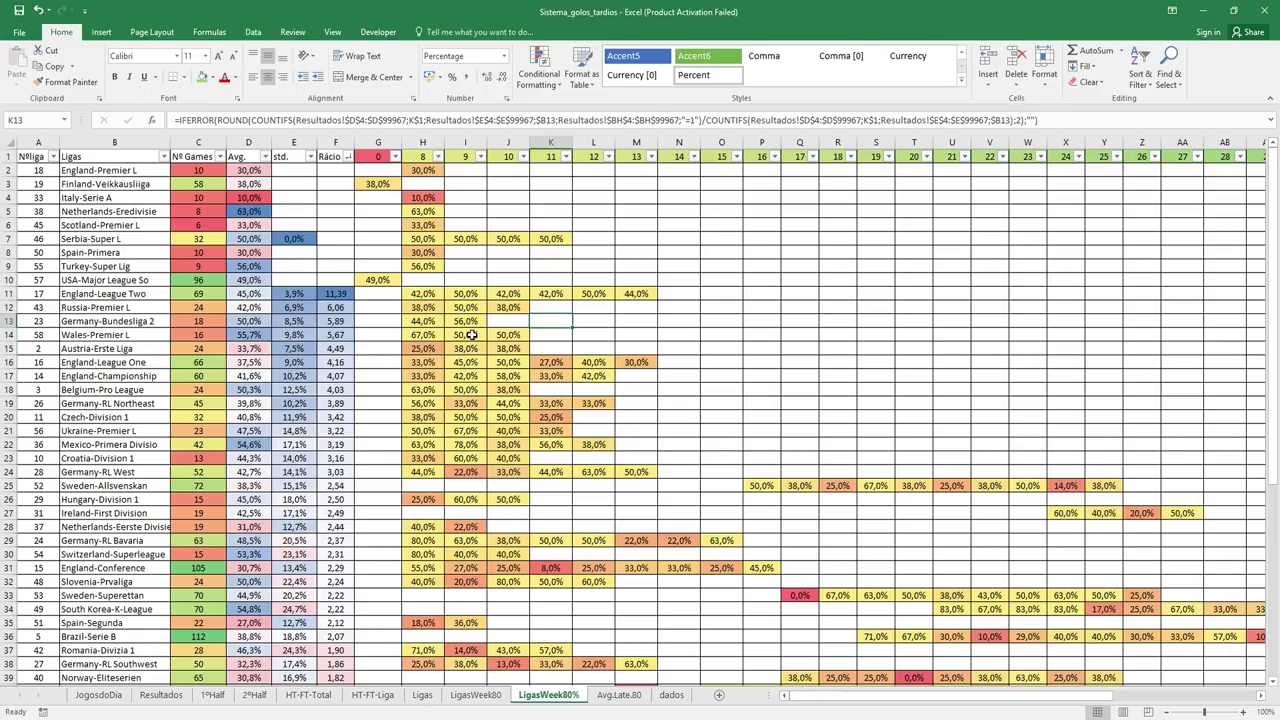
pyautogui.click(258, 348)
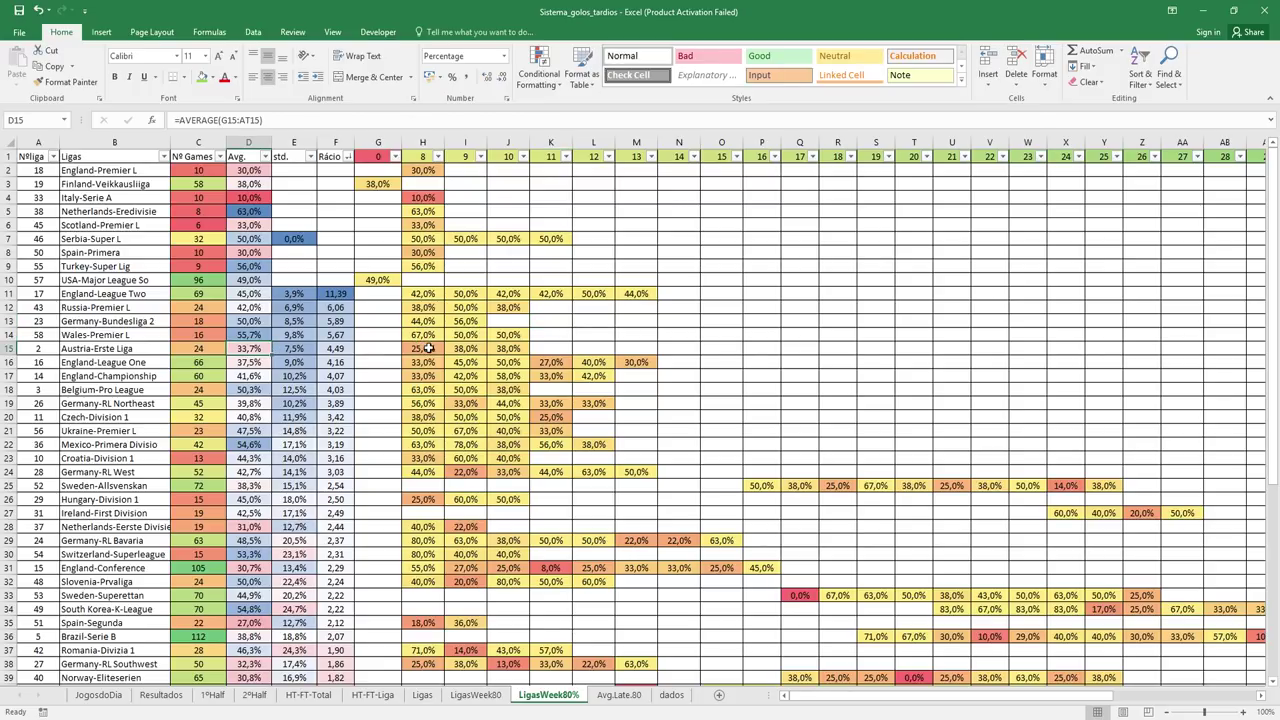
pyautogui.click(428, 348)
pyautogui.click(257, 352)
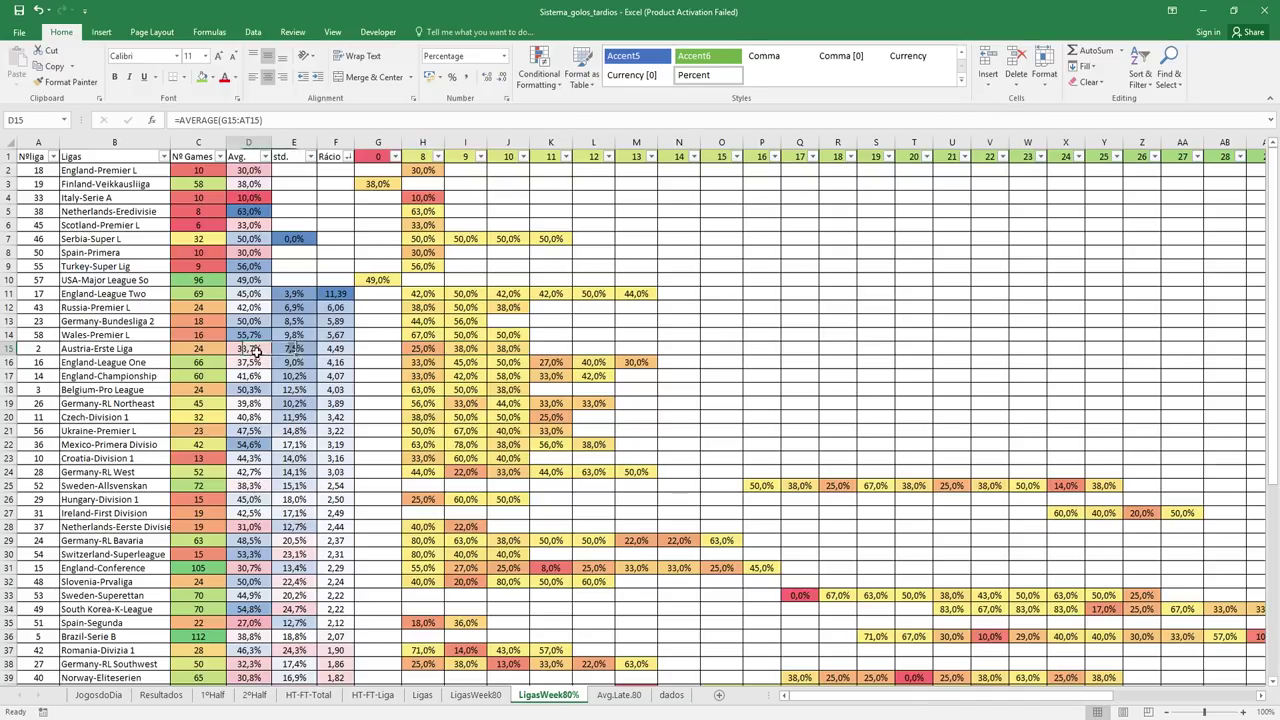
pyautogui.click(329, 349)
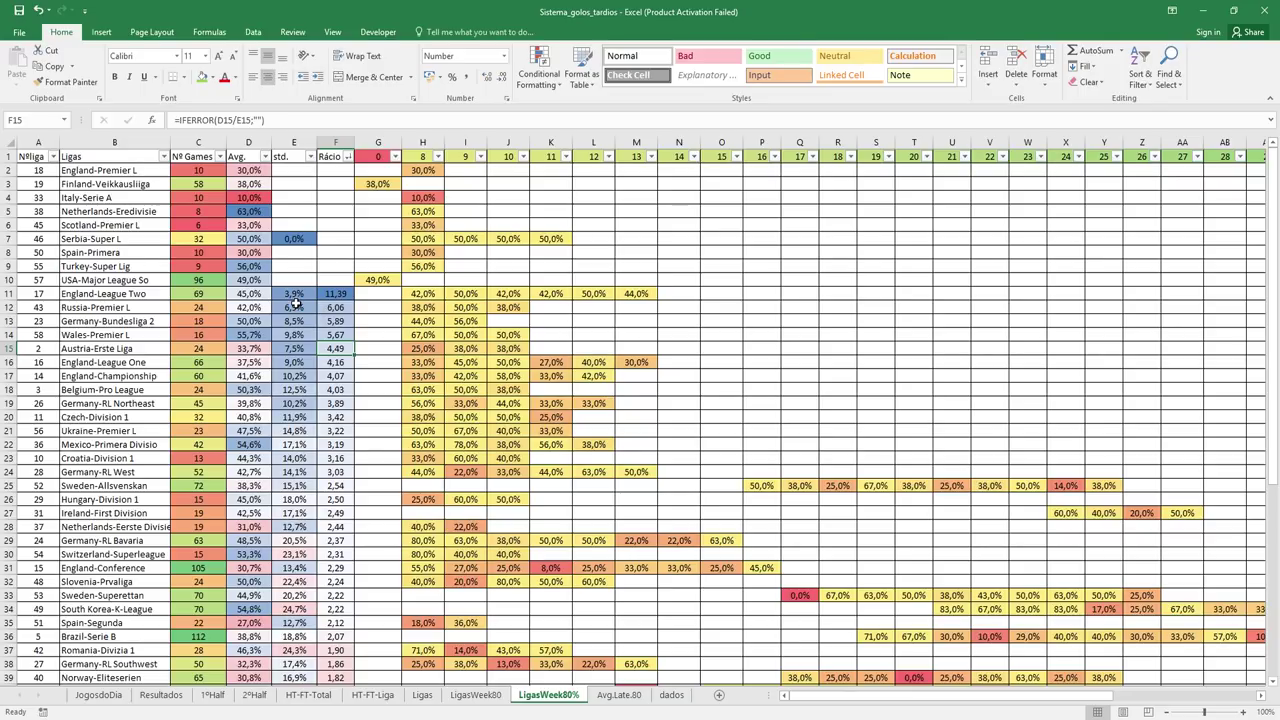
pyautogui.click(732, 224)
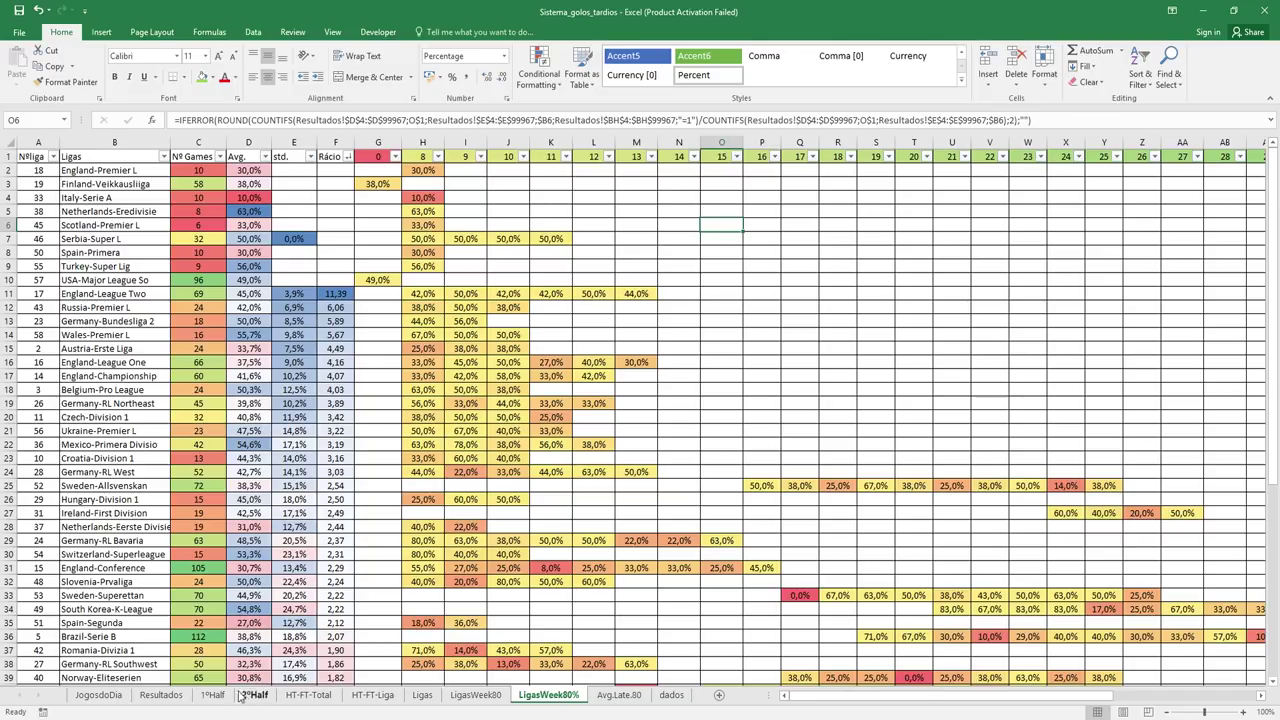
pyautogui.click(905, 347)
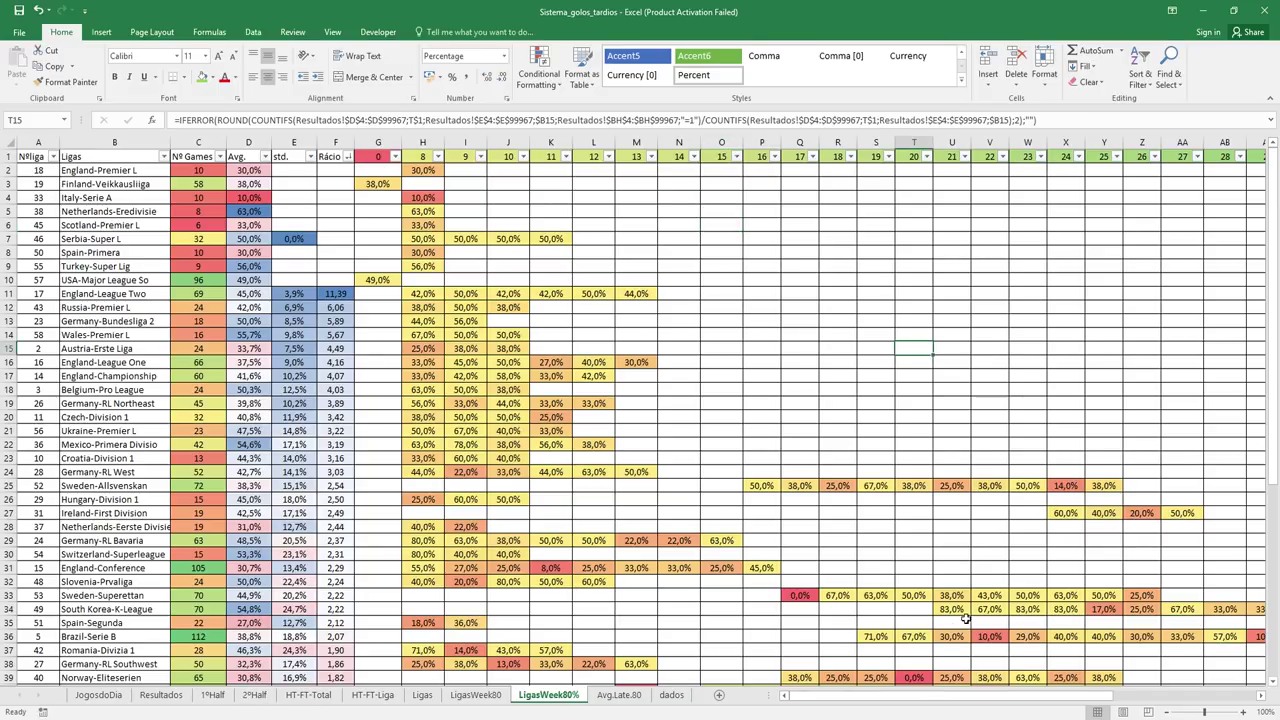
pyautogui.moveTo(893, 700); pyautogui.dragTo(978, 700)
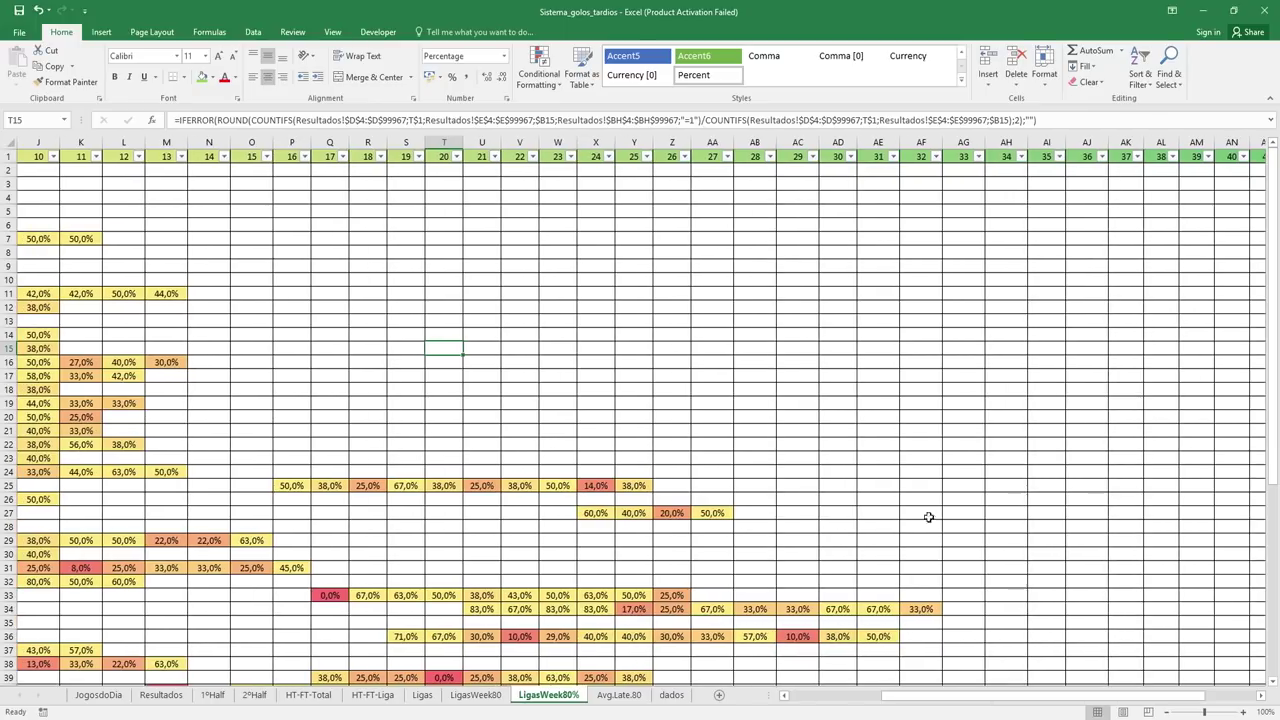
pyautogui.moveTo(605, 634); pyautogui.dragTo(900, 650)
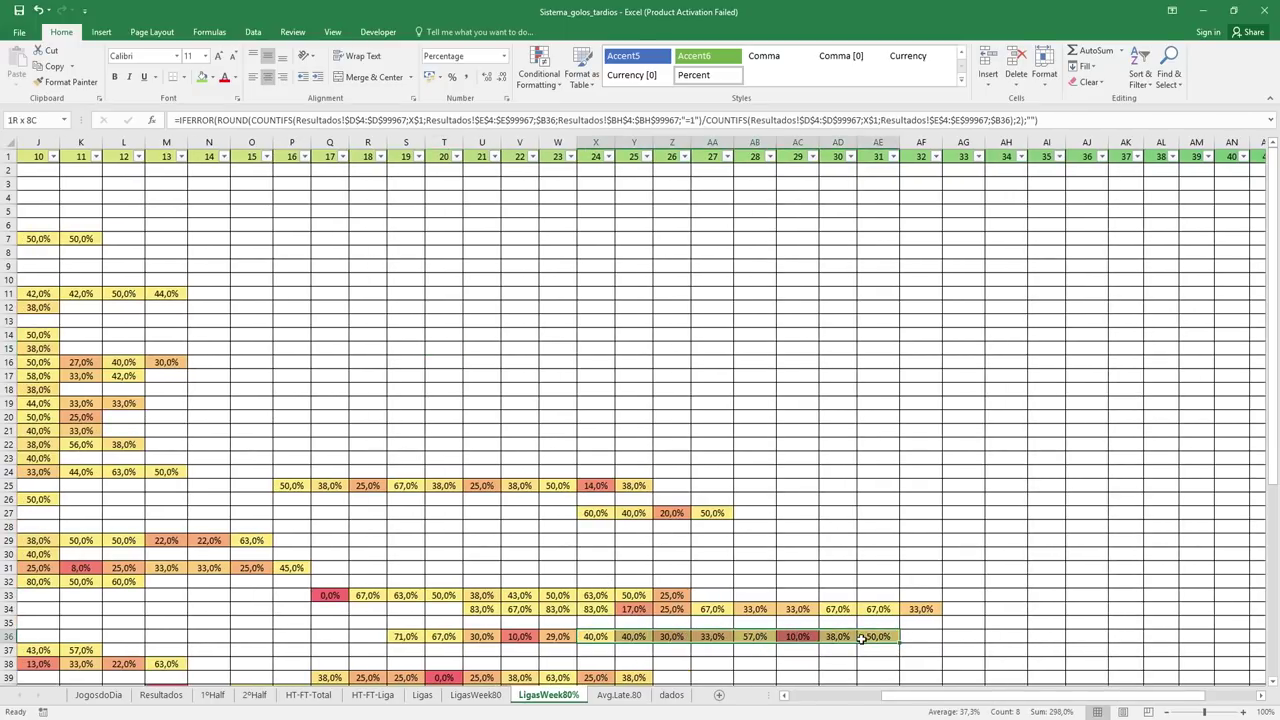
pyautogui.click(755, 609)
pyautogui.moveTo(862, 700); pyautogui.dragTo(767, 700)
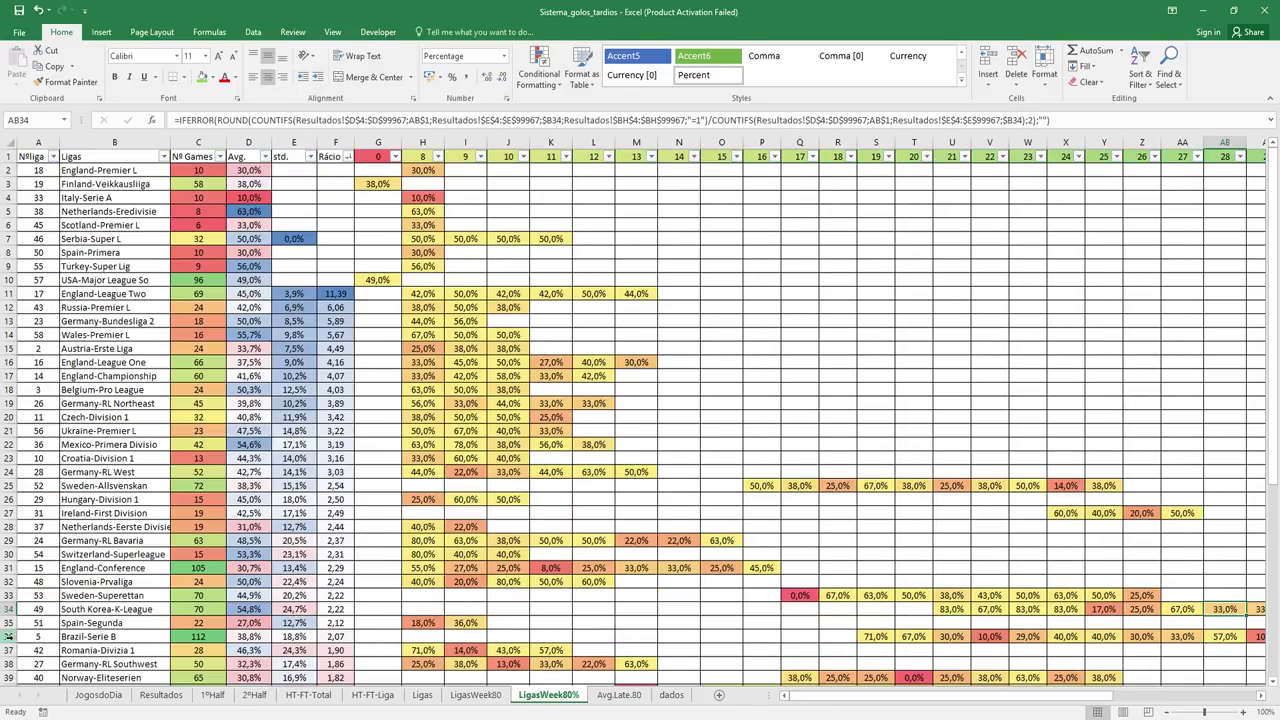
pyautogui.click(10, 636)
pyautogui.moveTo(895, 700); pyautogui.dragTo(987, 700)
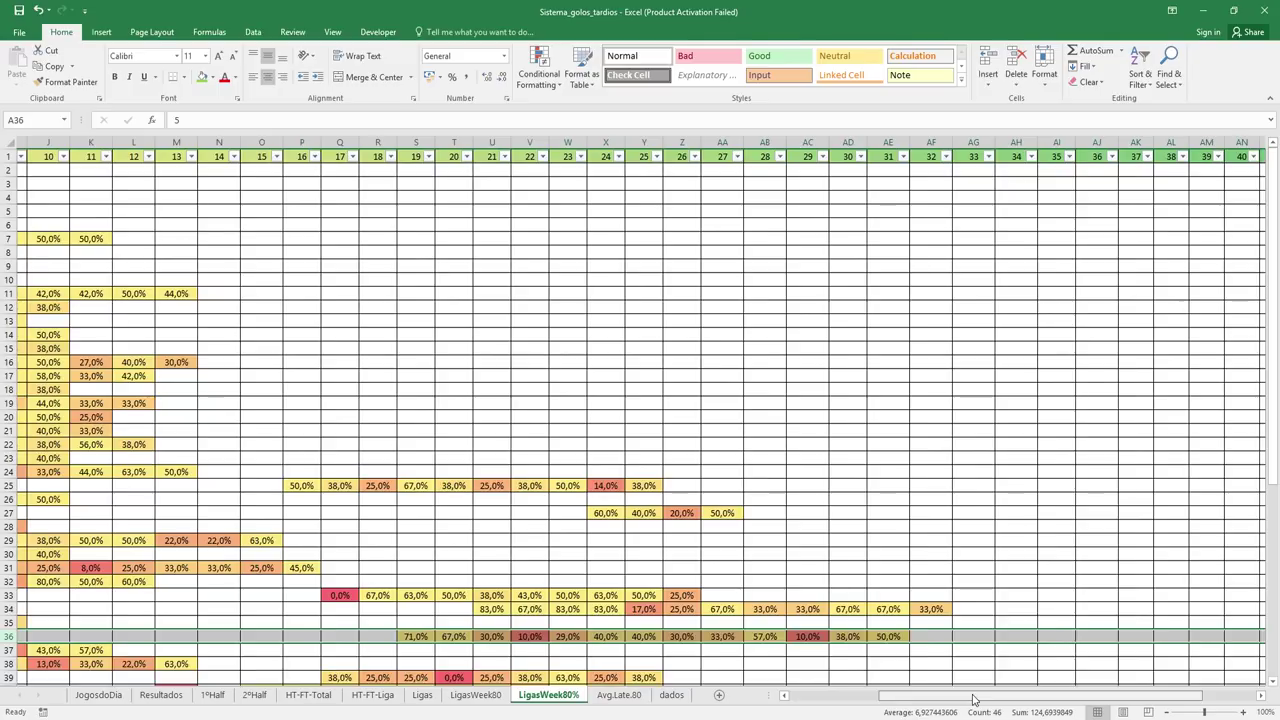
pyautogui.click(550, 636)
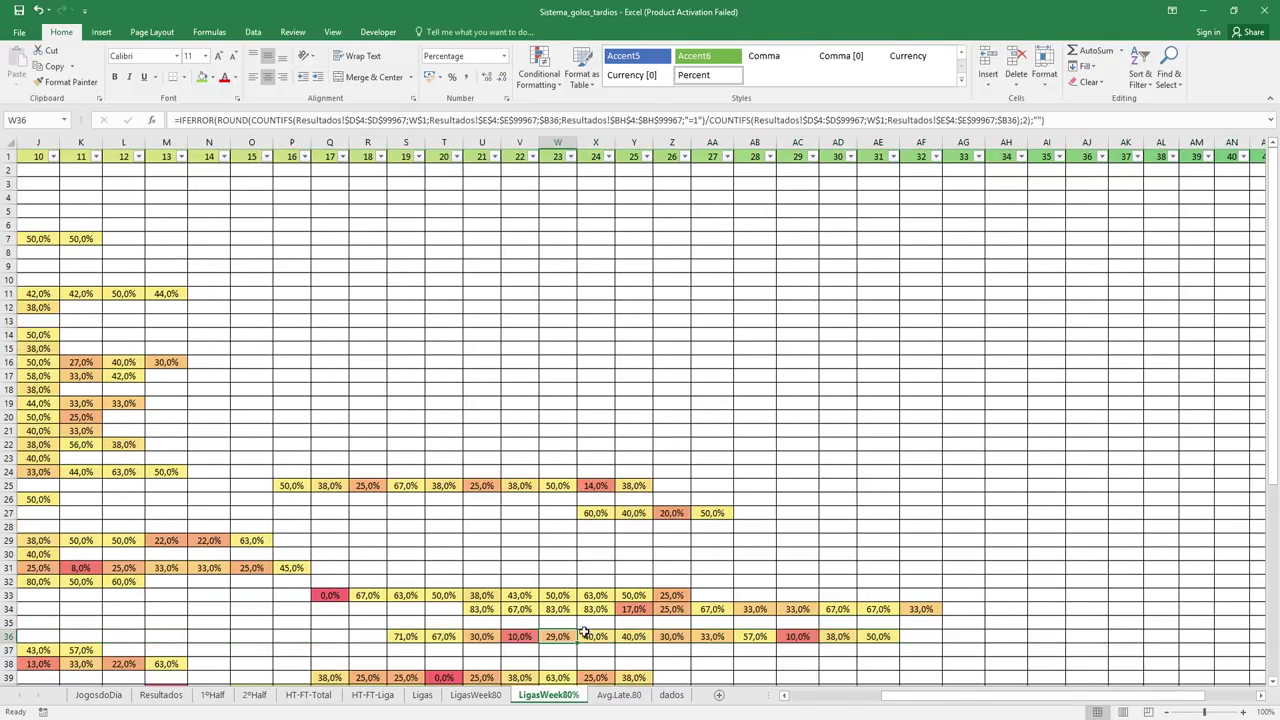
pyautogui.click(519, 636)
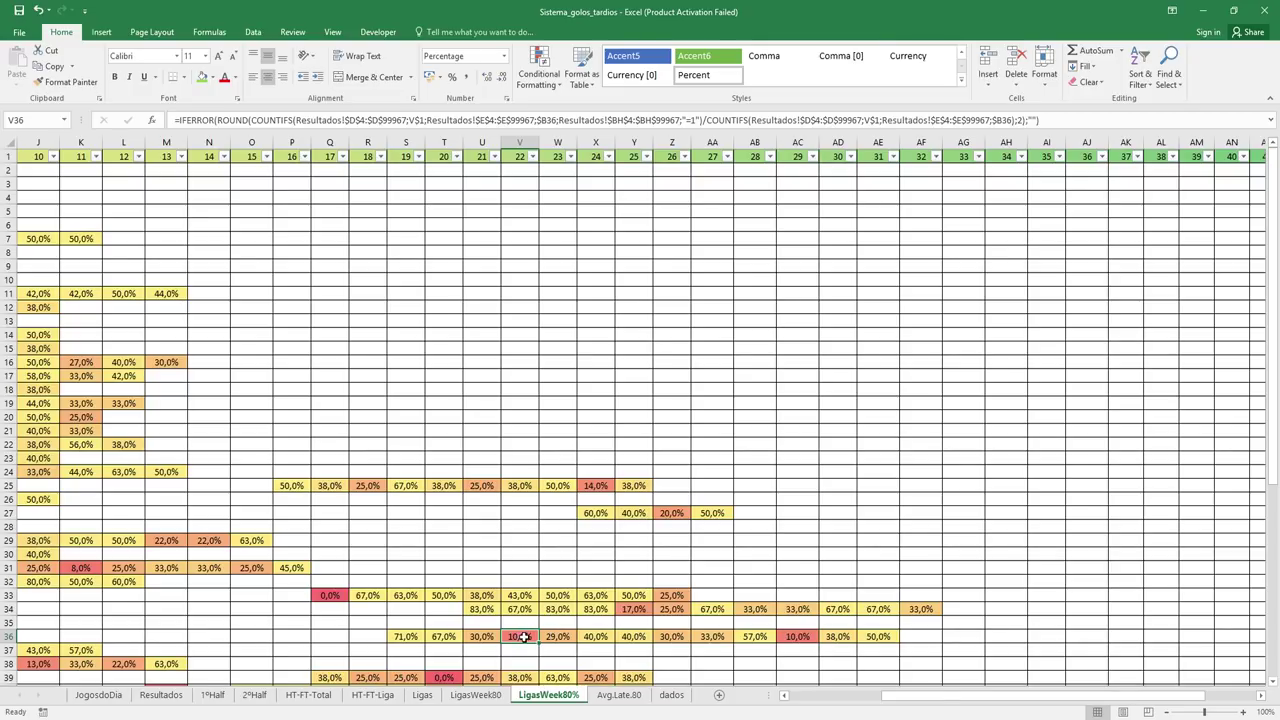
pyautogui.click(797, 636)
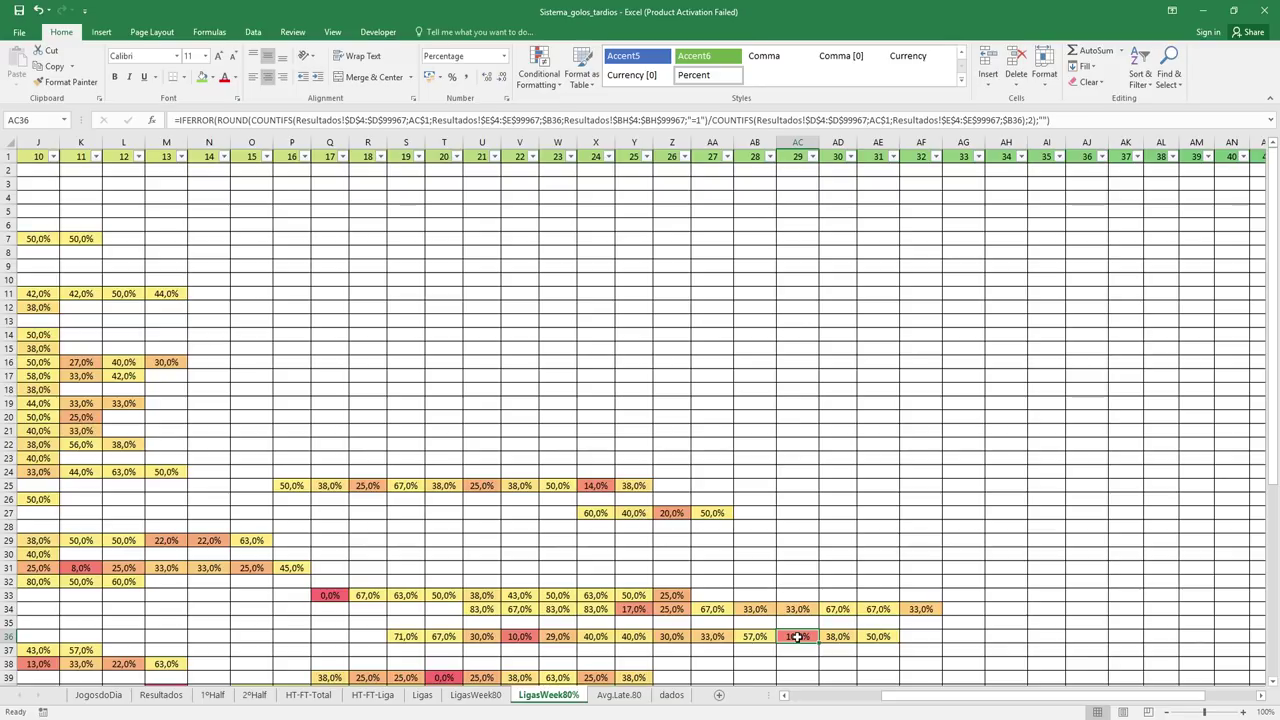
pyautogui.click(830, 637)
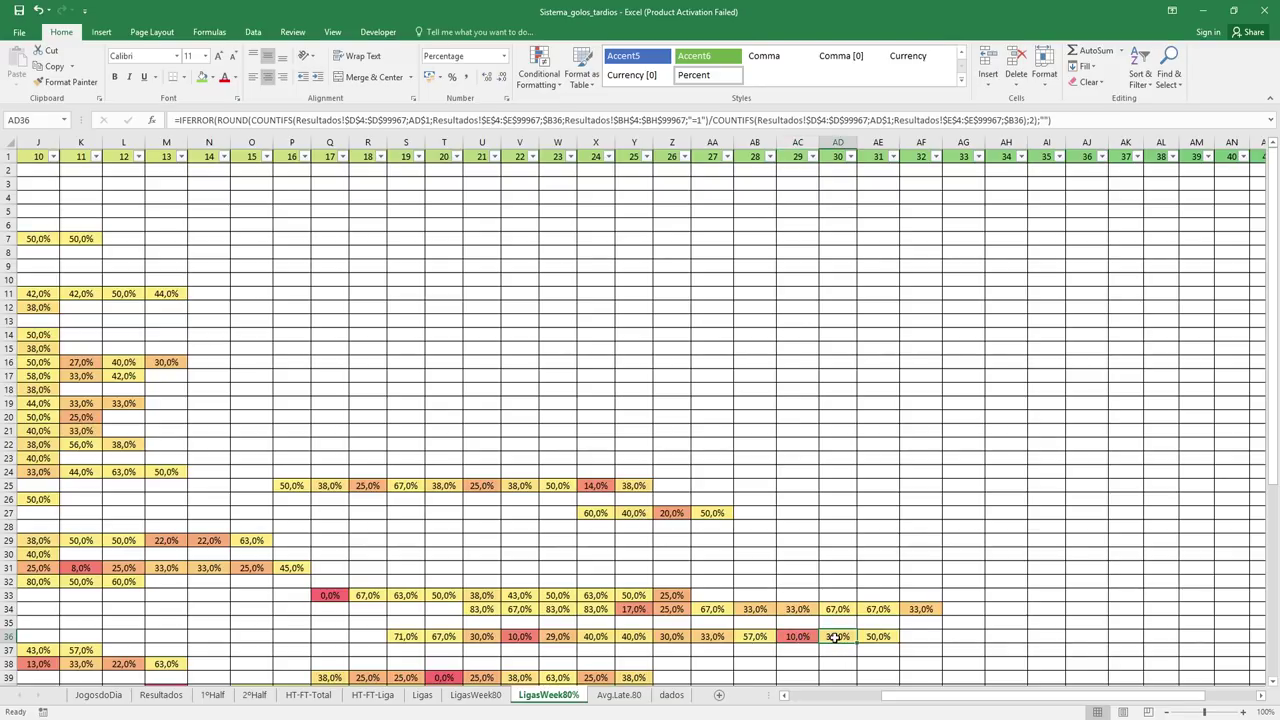
pyautogui.click(824, 564)
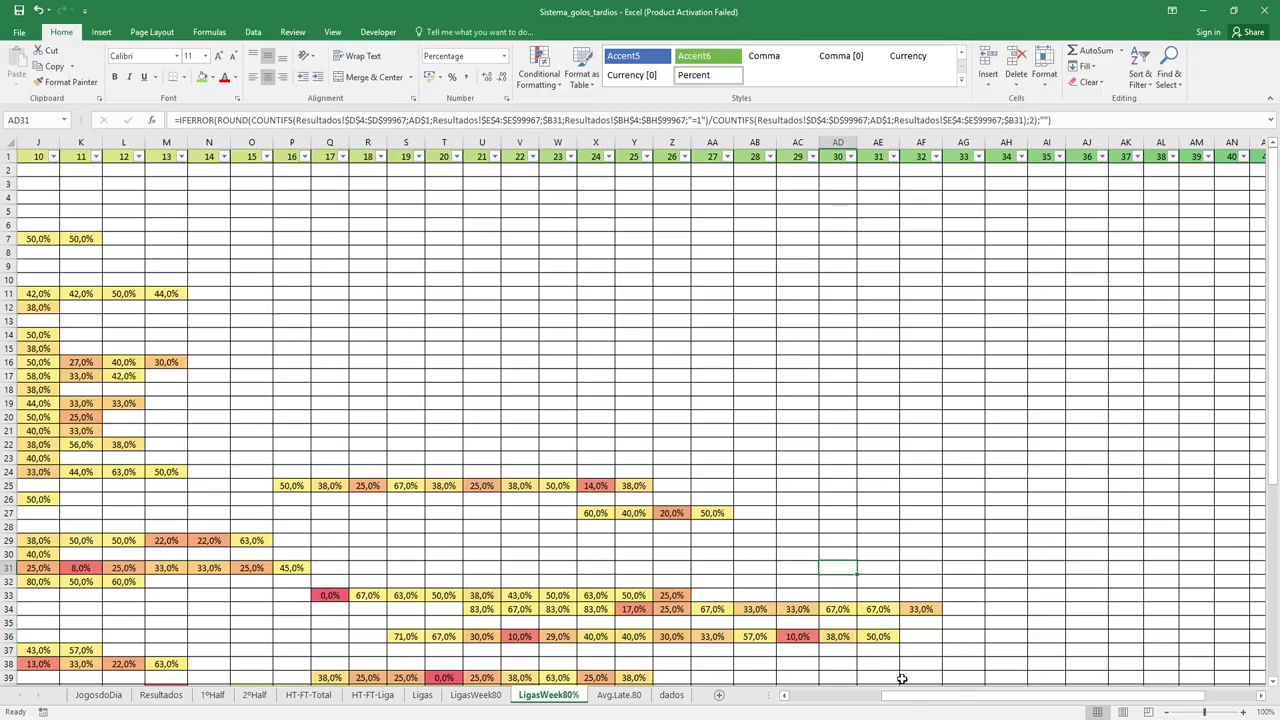
pyautogui.scroll(-5, 1260, 458)
pyautogui.scroll(-2, 1260, 458)
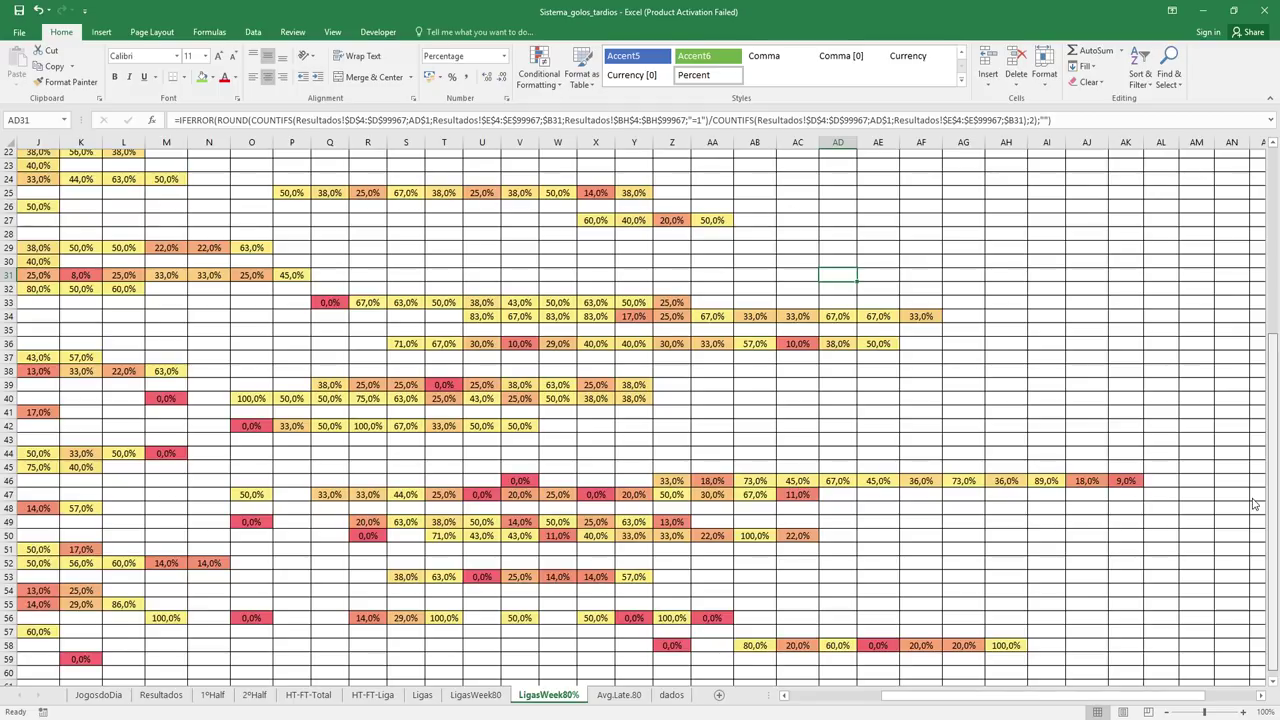
pyautogui.scroll(7, 1254, 504)
pyautogui.click(1046, 499)
# Check the average of England-League One's minute percentages, then move to the Avg.Late.80 summary sheet.
pyautogui.moveTo(1037, 697)
pyautogui.mouseDown()
pyautogui.moveTo(1122, 697)
pyautogui.moveTo(982, 697)
pyautogui.mouseUp()
pyautogui.click(836, 403)
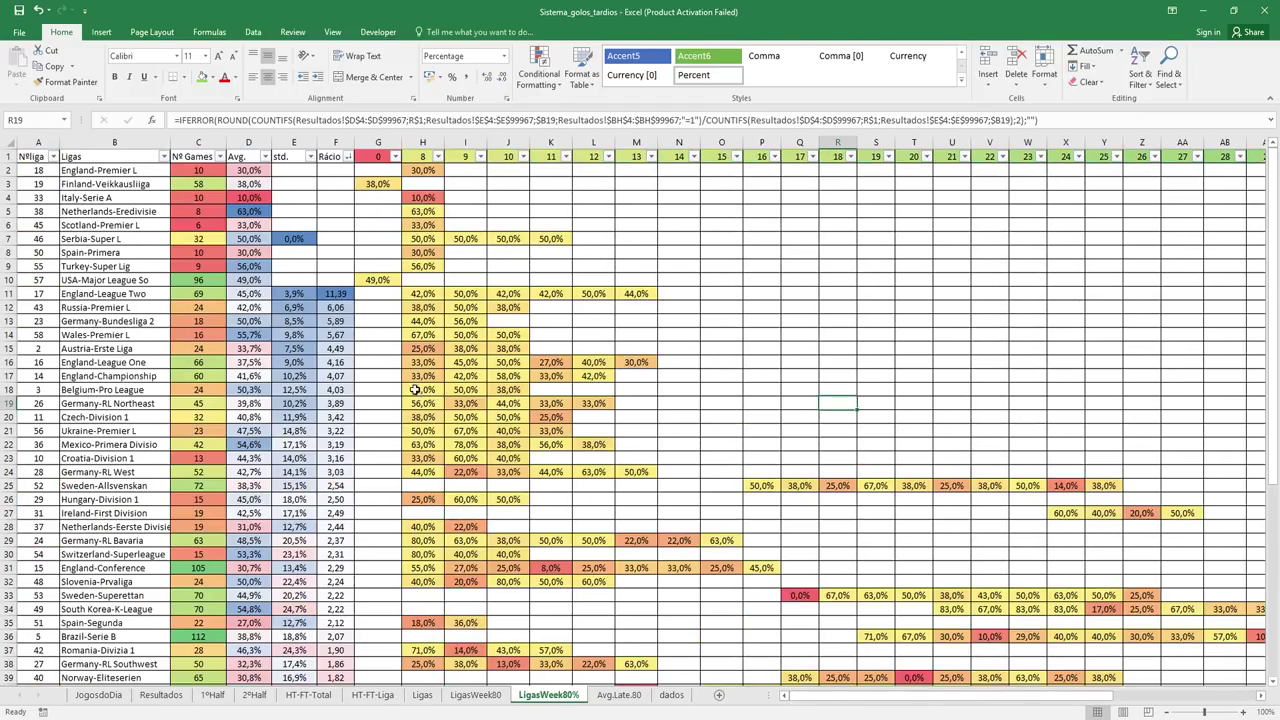
pyautogui.moveTo(420, 363); pyautogui.dragTo(632, 366)
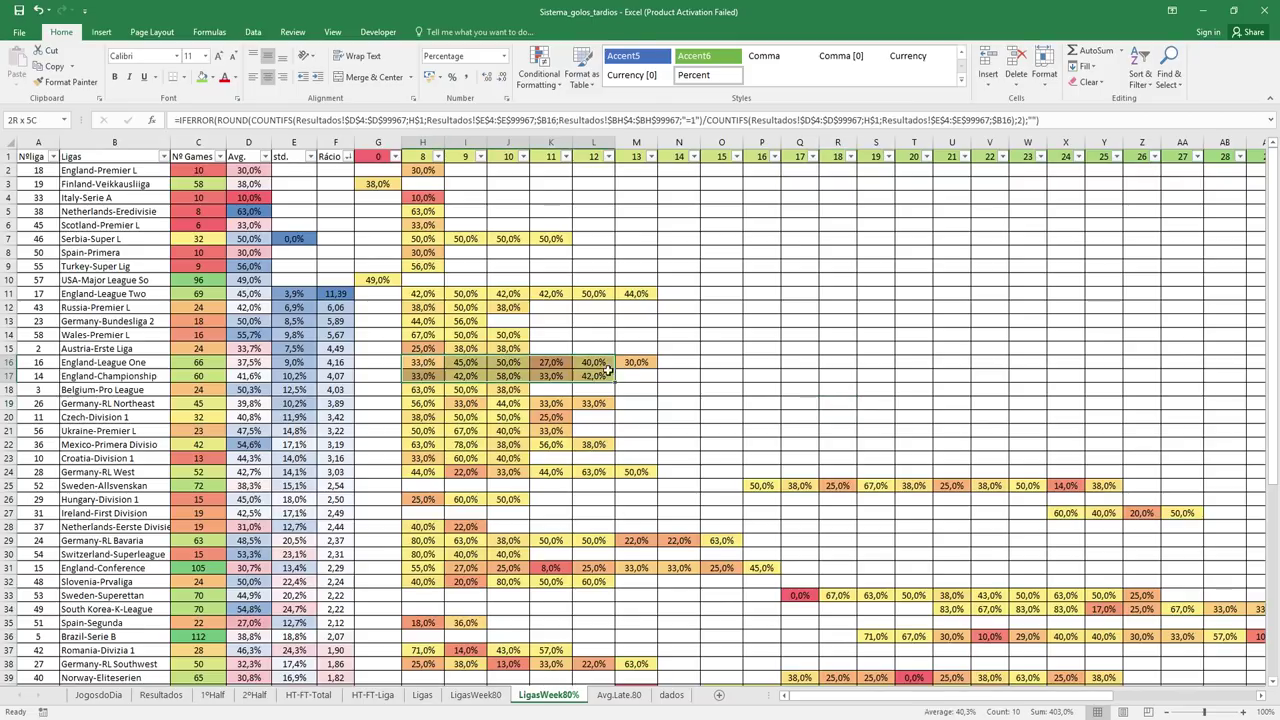
pyautogui.click(880, 412)
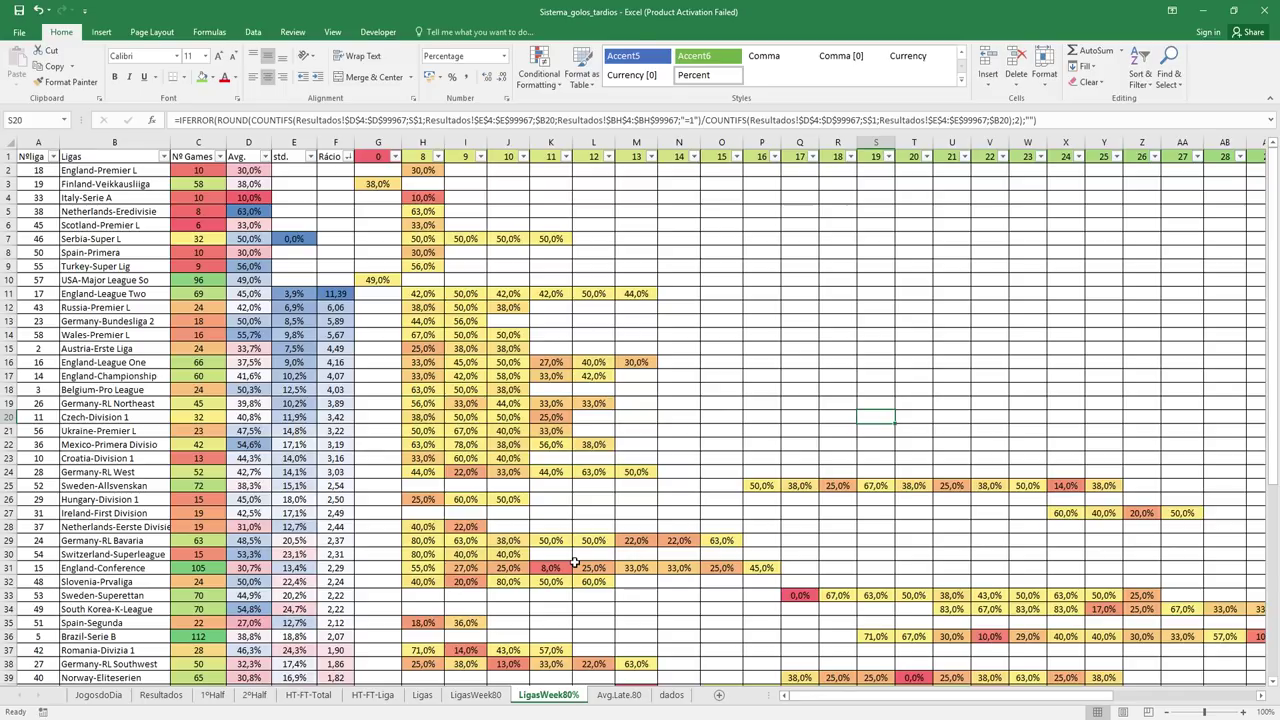
pyautogui.click(622, 694)
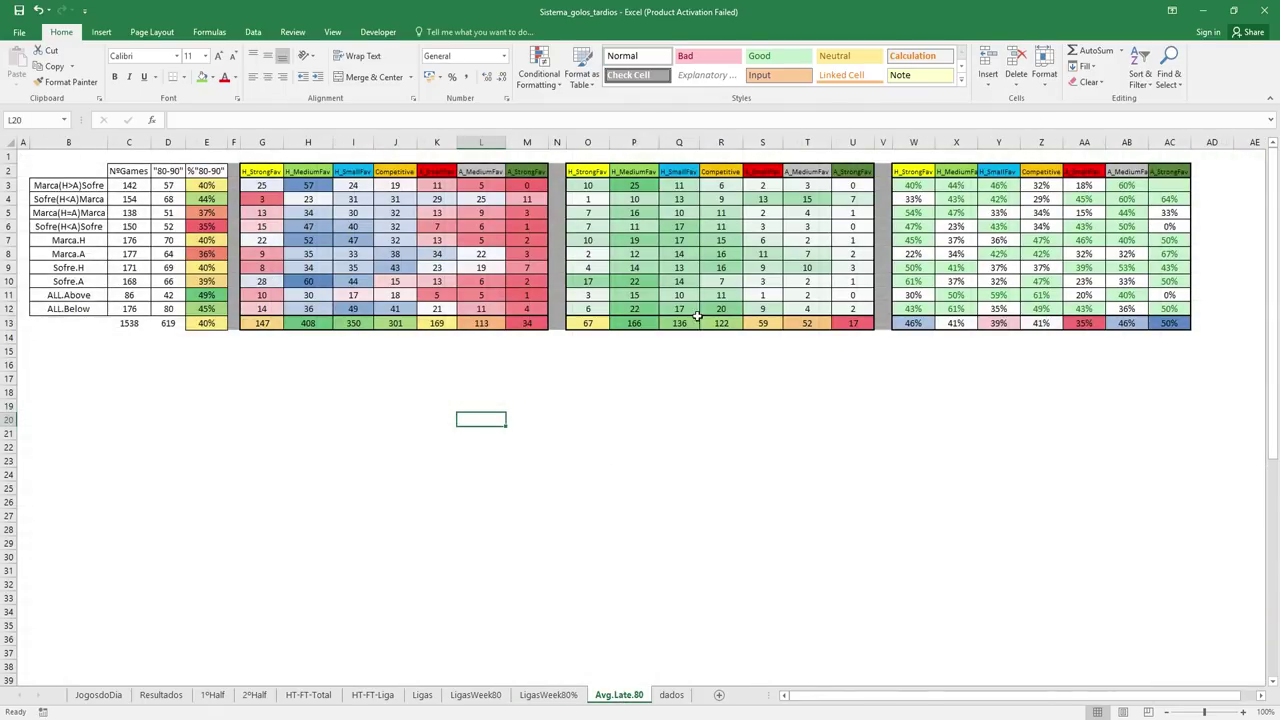
pyautogui.click(634, 391)
pyautogui.click(537, 527)
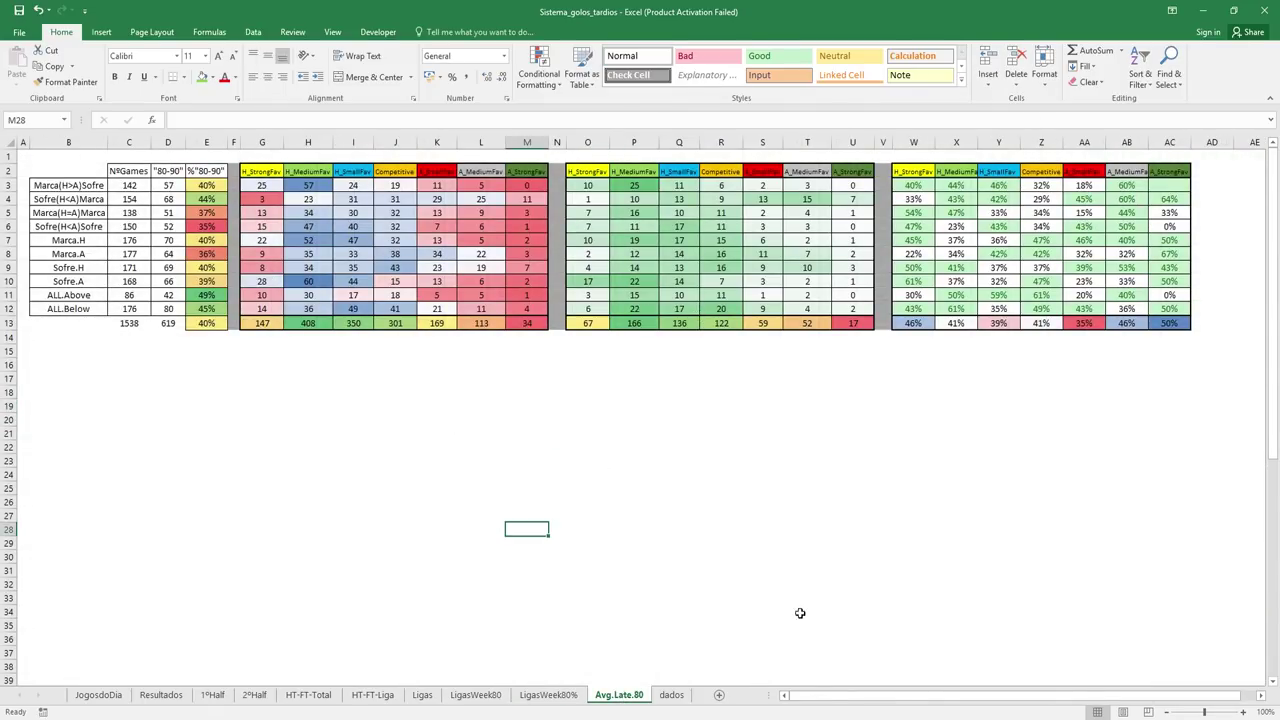
pyautogui.click(512, 432)
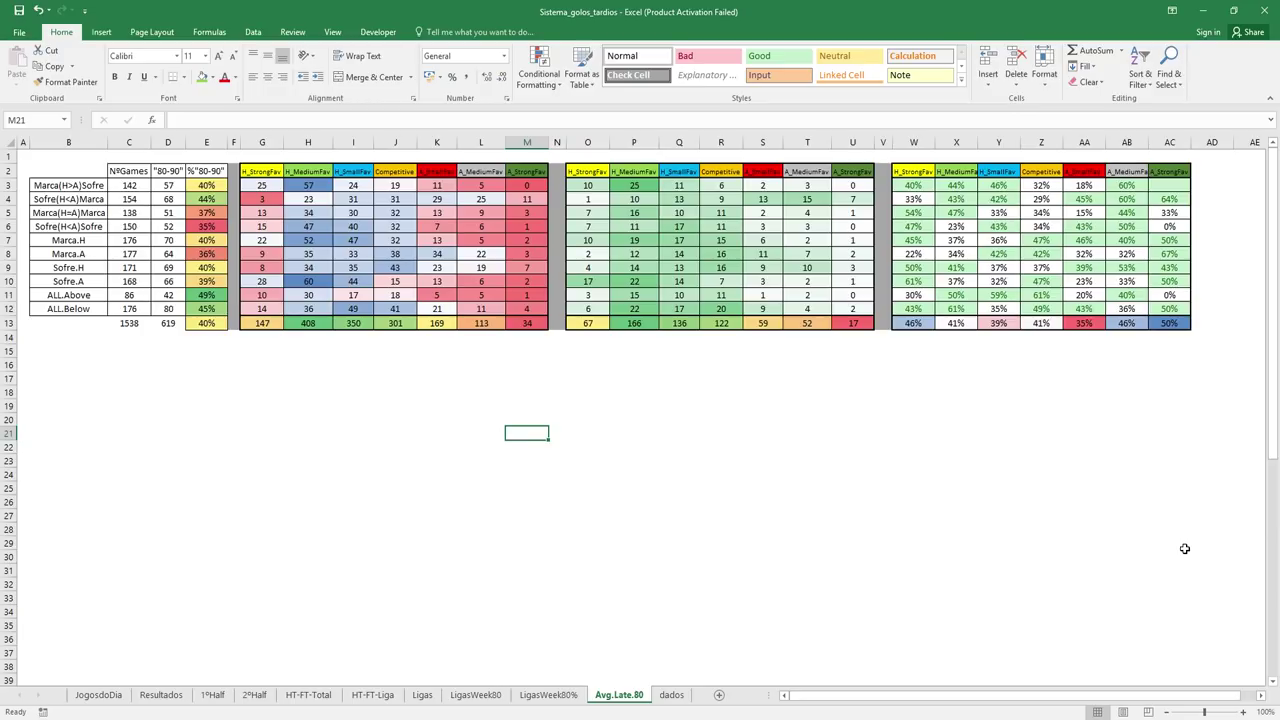
# On Avg.Late.80, select the row labels B3:B12 and the favourite-category headers G2:M2.
pyautogui.click(396, 527)
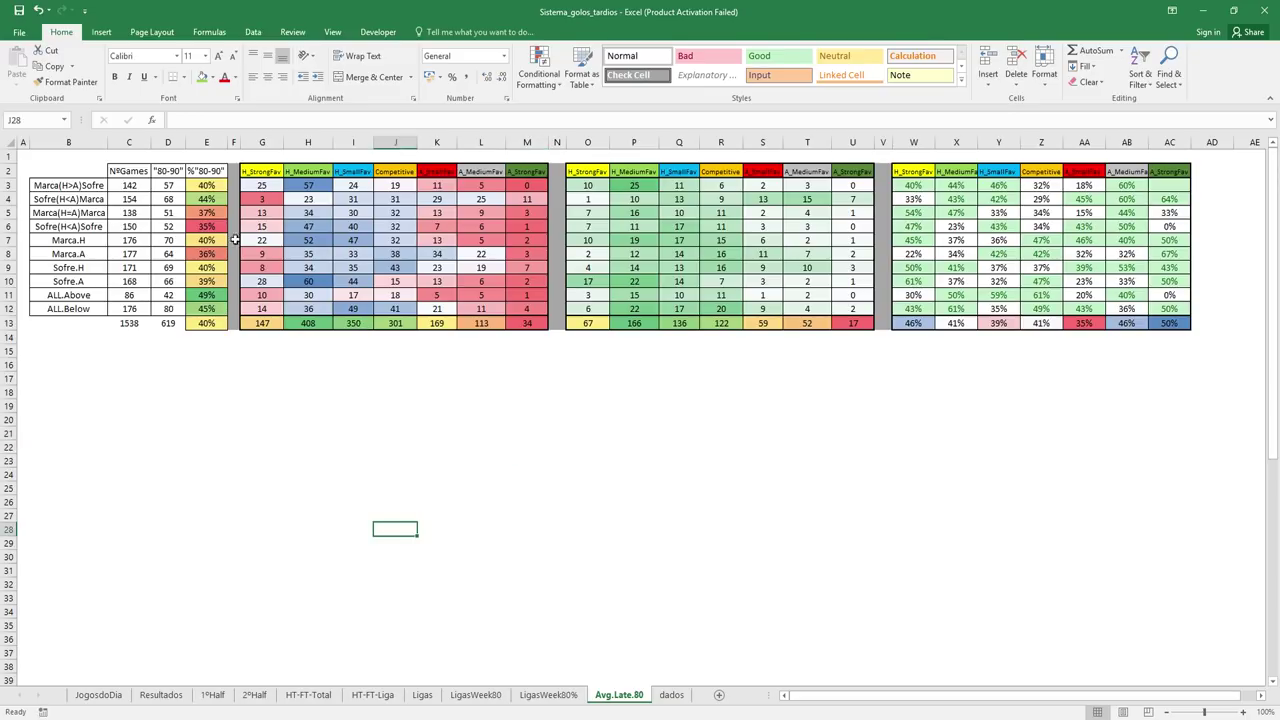
pyautogui.click(98, 186)
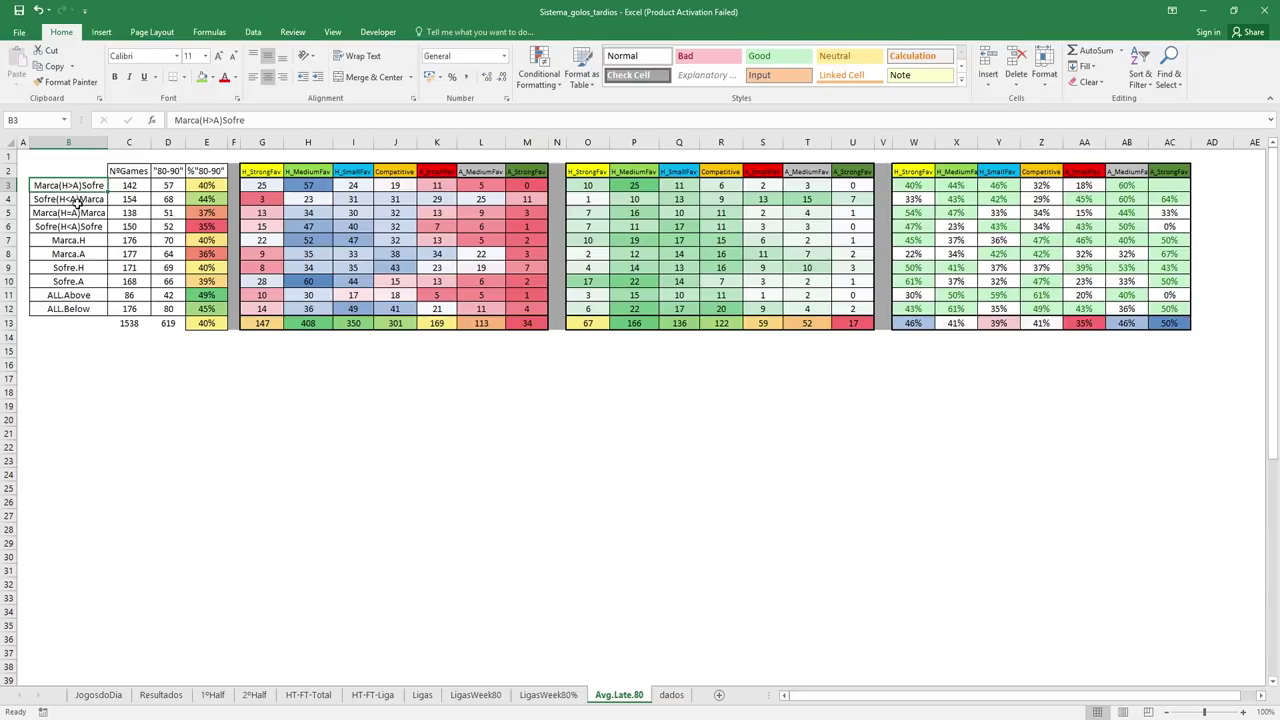
pyautogui.click(77, 202)
pyautogui.click(88, 250)
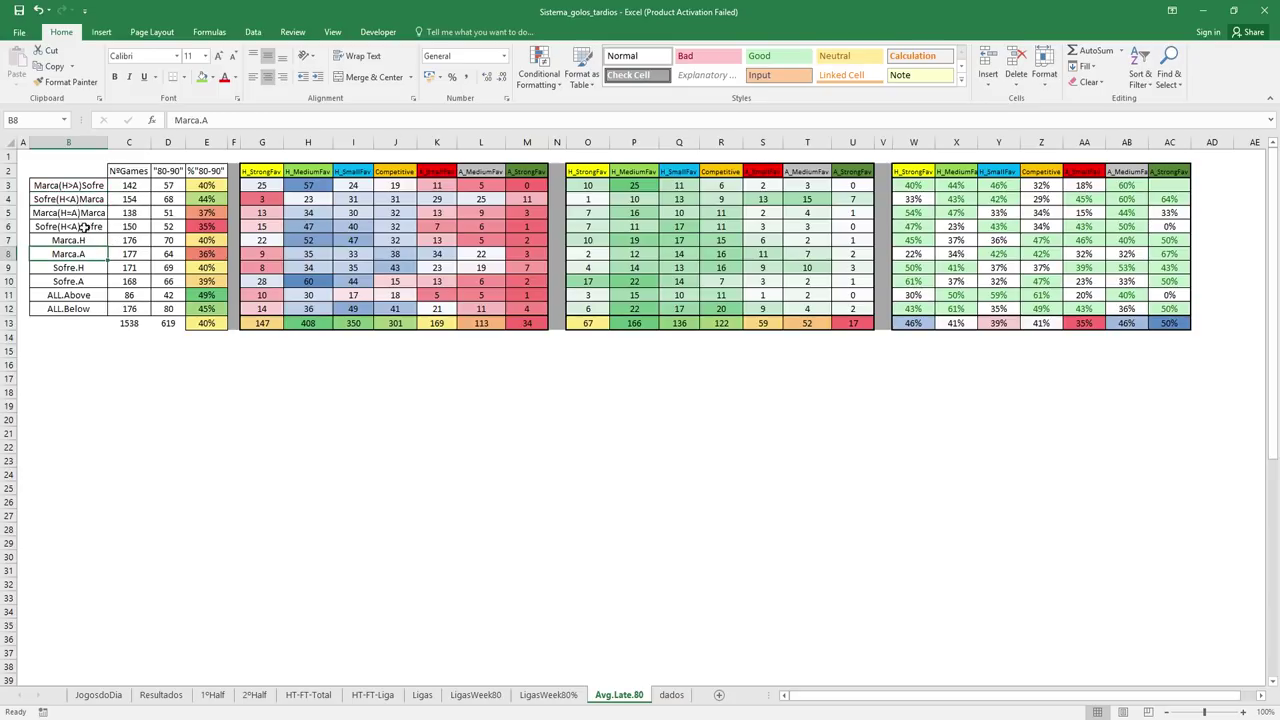
pyautogui.moveTo(88, 188); pyautogui.dragTo(88, 308)
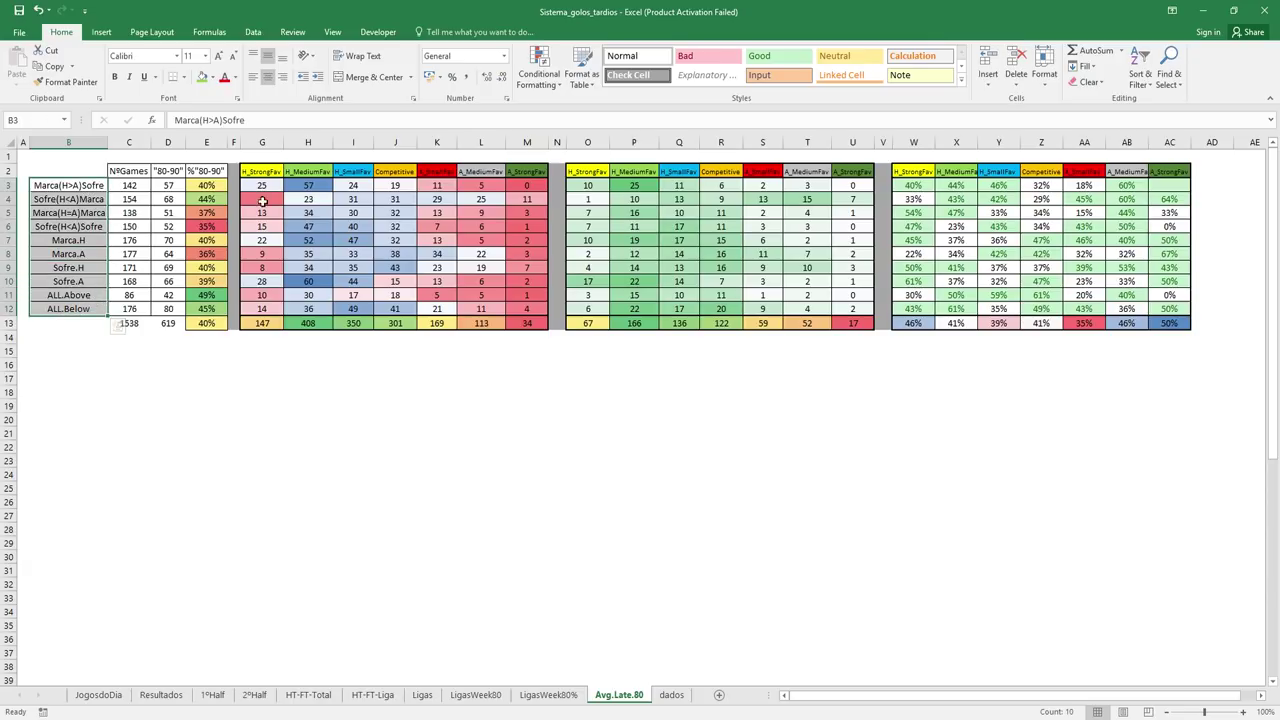
pyautogui.moveTo(262, 172); pyautogui.dragTo(521, 176)
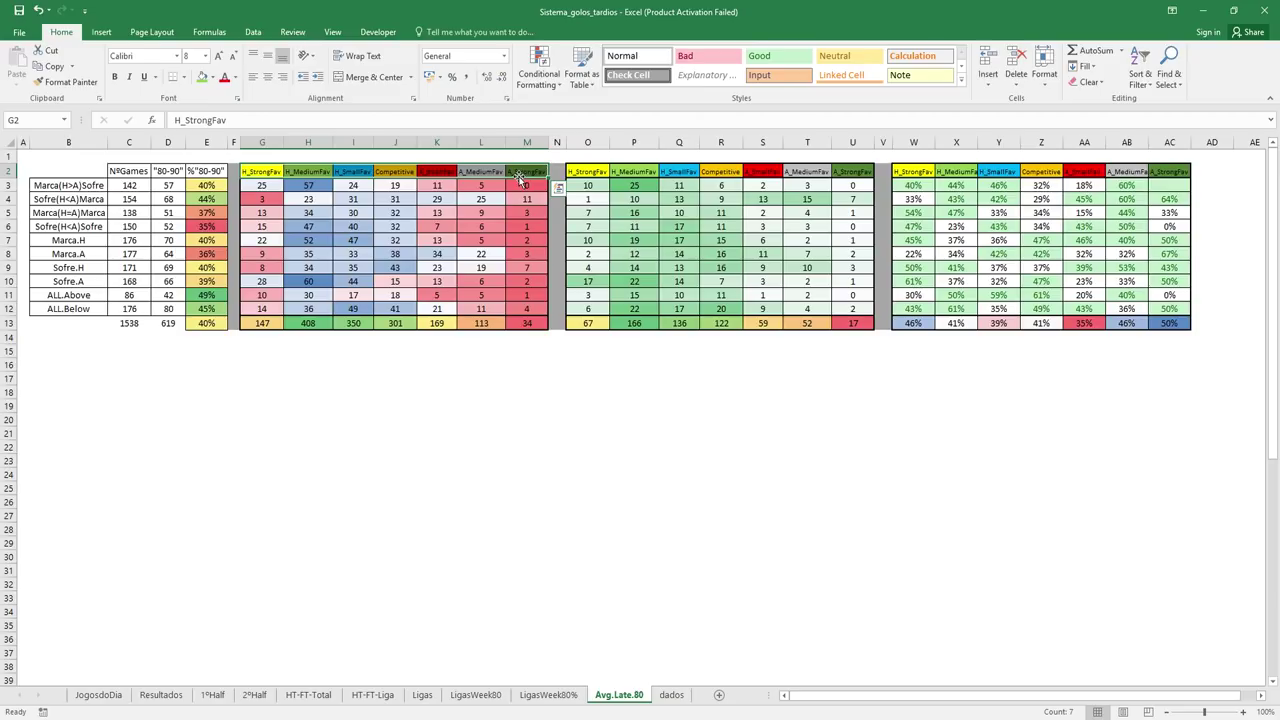
# Go from the LigasWeek80% and JogosdoDia sheets to the Resultados match-results sheet.
pyautogui.click(640, 406)
pyautogui.click(570, 695)
pyautogui.click(593, 695)
pyautogui.click(735, 513)
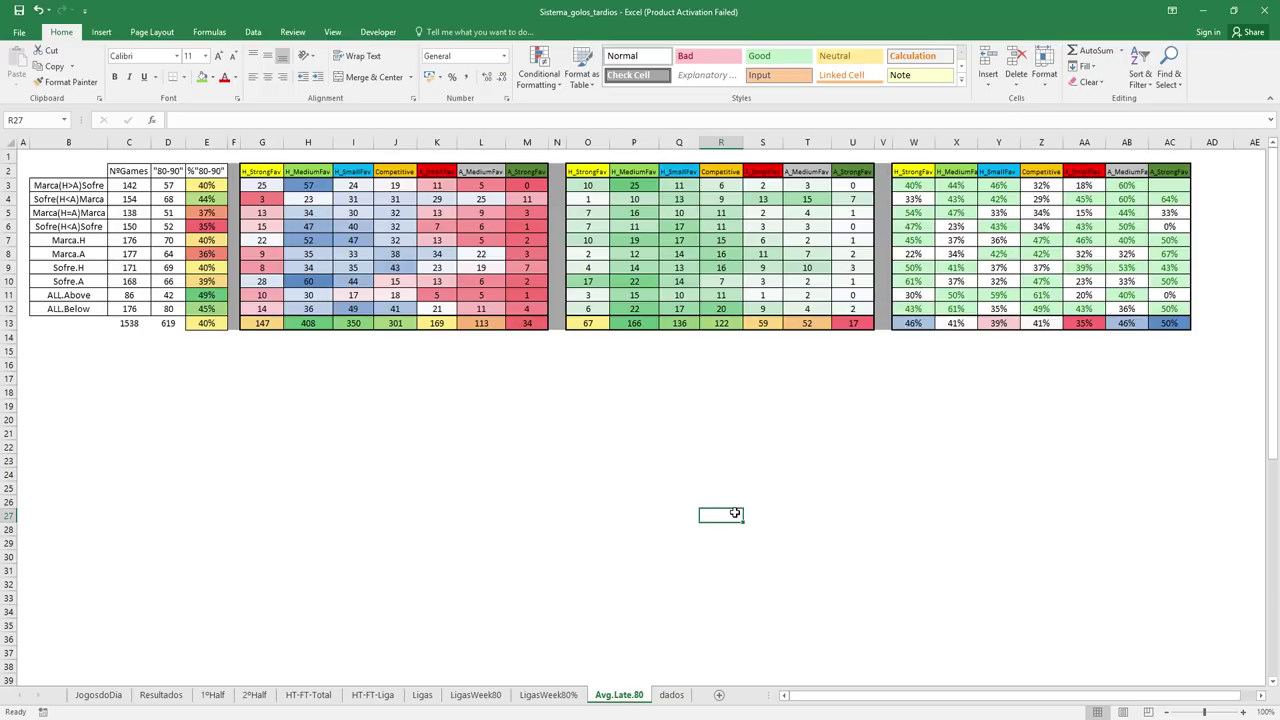
pyautogui.click(98, 695)
pyautogui.click(160, 695)
pyautogui.click(332, 421)
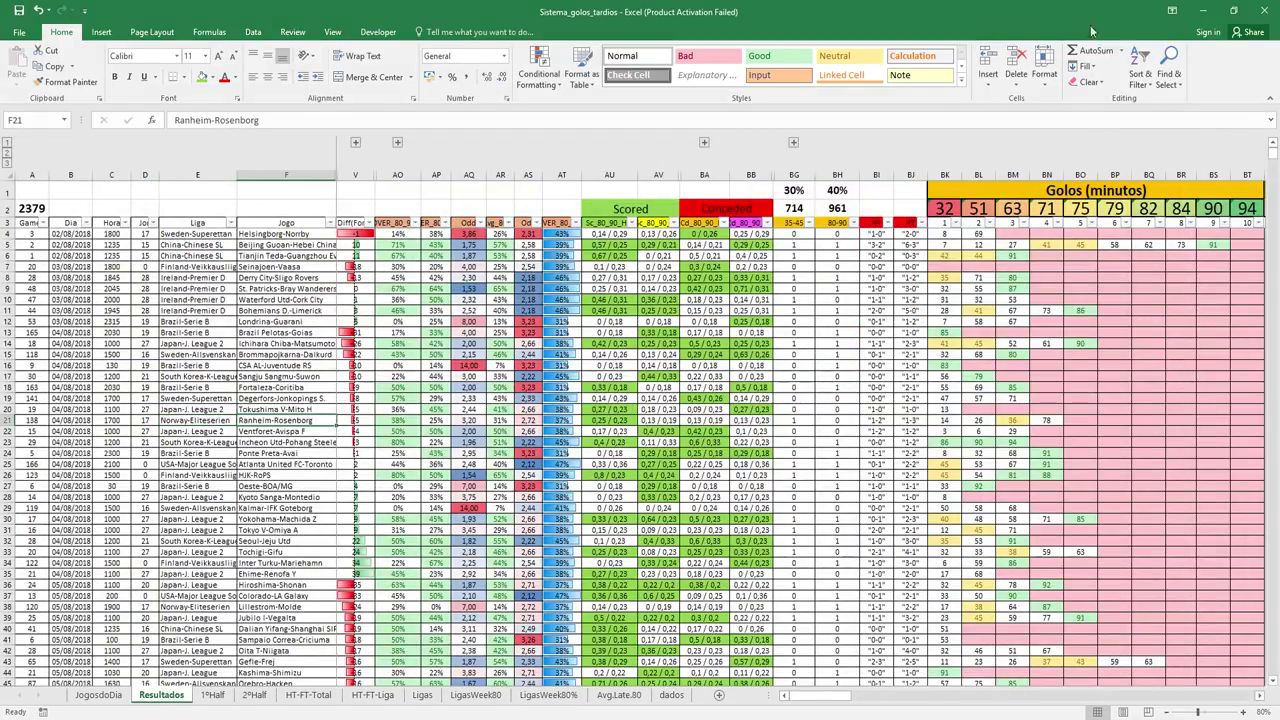
# Minimize the late-goals workbook, select suggestion B2 in Customer Feedback, then go to SoccerSTATS.
pyautogui.click(1212, 8)
pyautogui.click(270, 191)
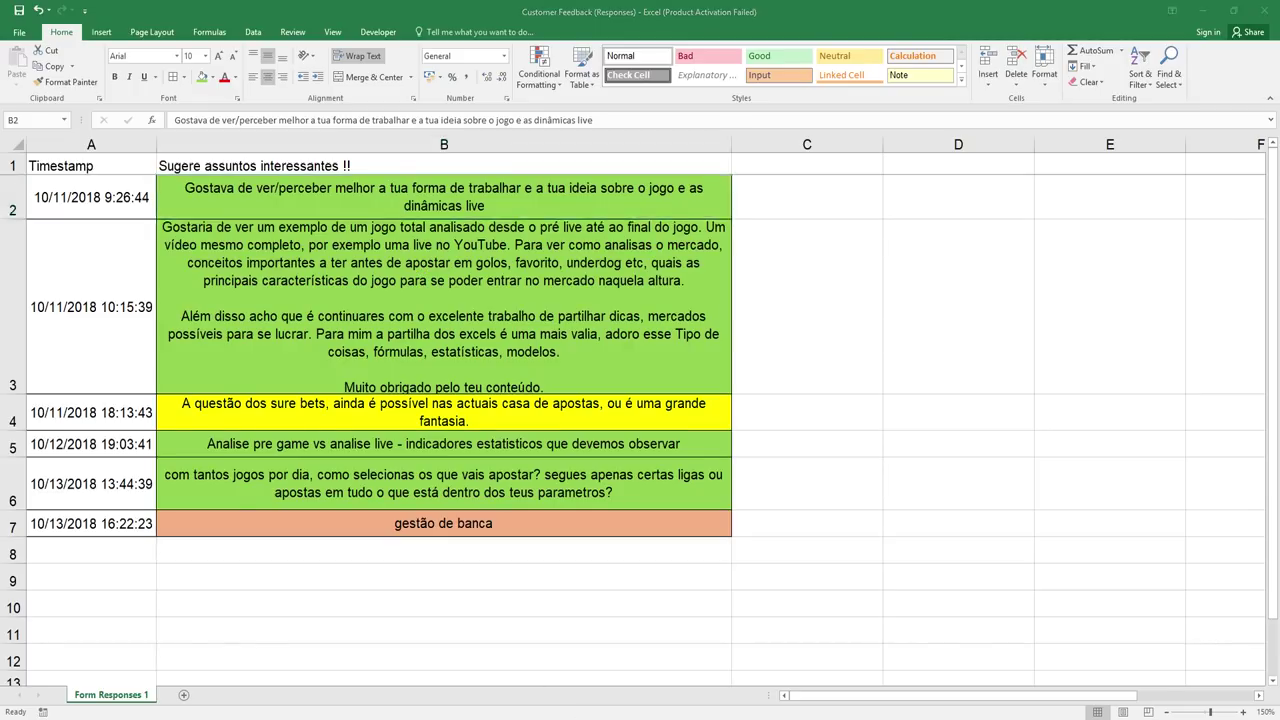
pyautogui.hotkey('alt', 'Tab')
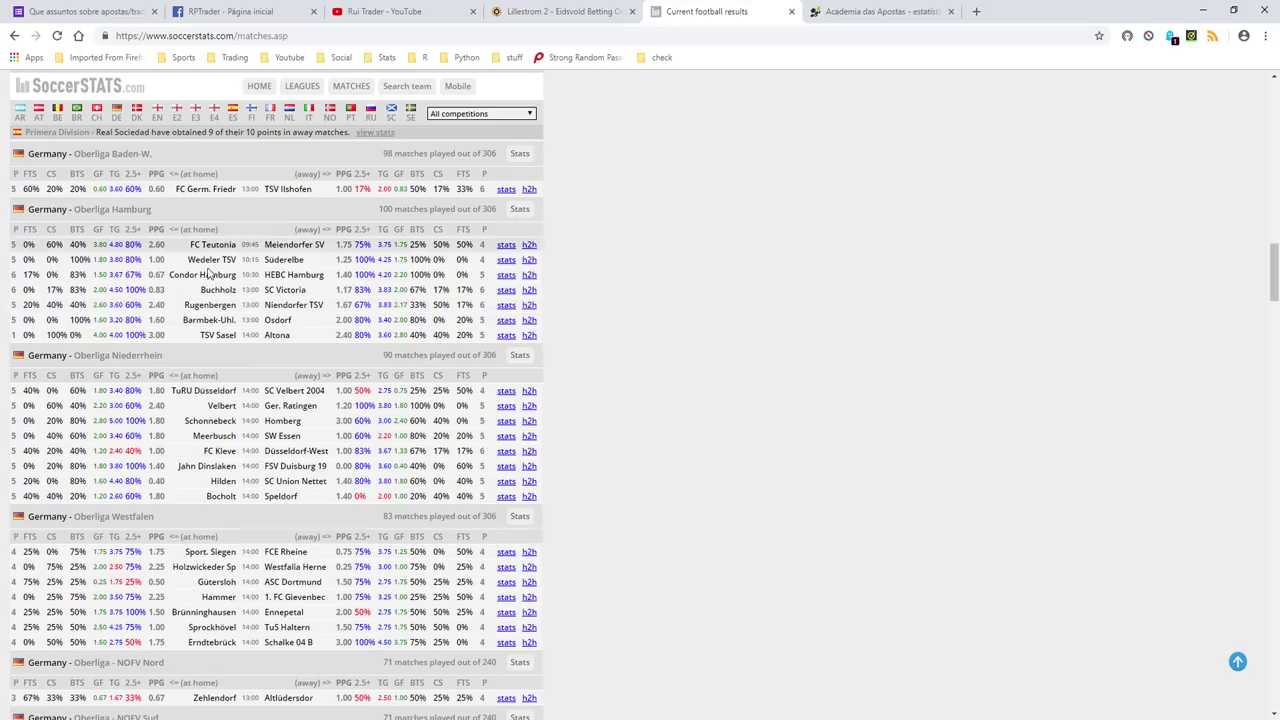
# Highlight the Oberliga Hamburg matches, then return to Excel and select suggestion B3.
pyautogui.moveTo(1274, 268); pyautogui.dragTo(1264, 238)
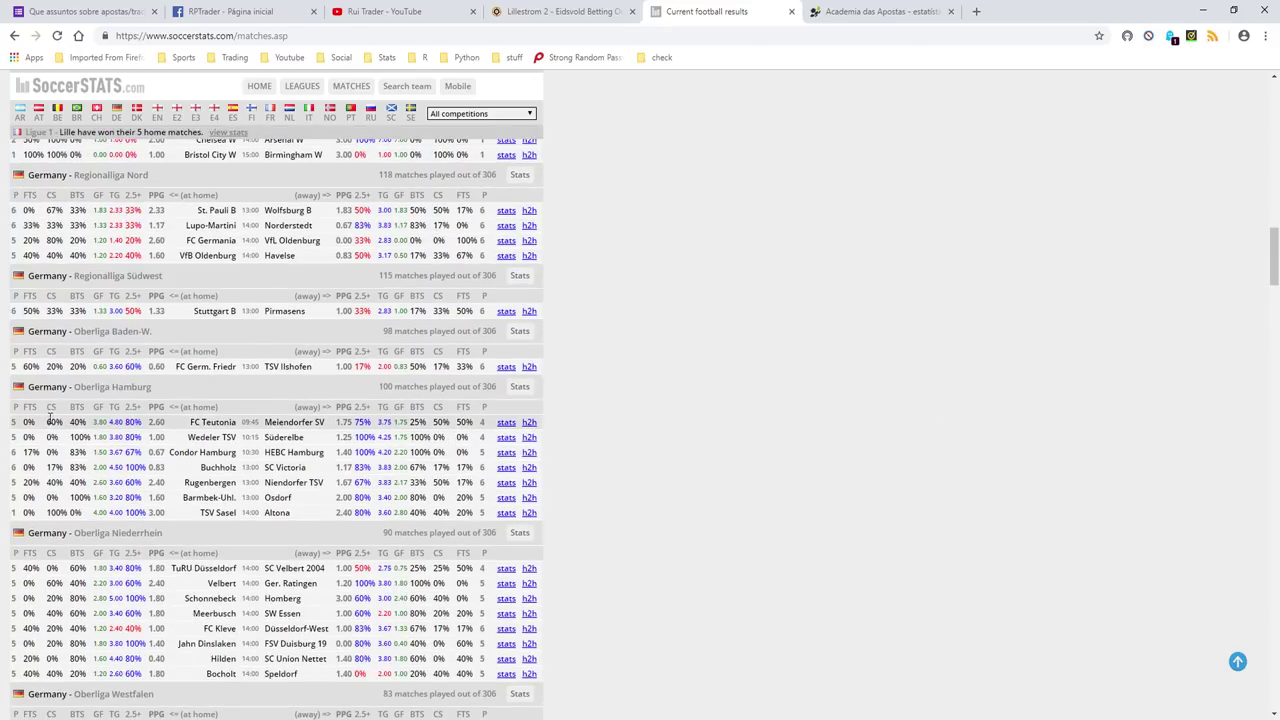
pyautogui.moveTo(551, 510); pyautogui.dragTo(662, 395)
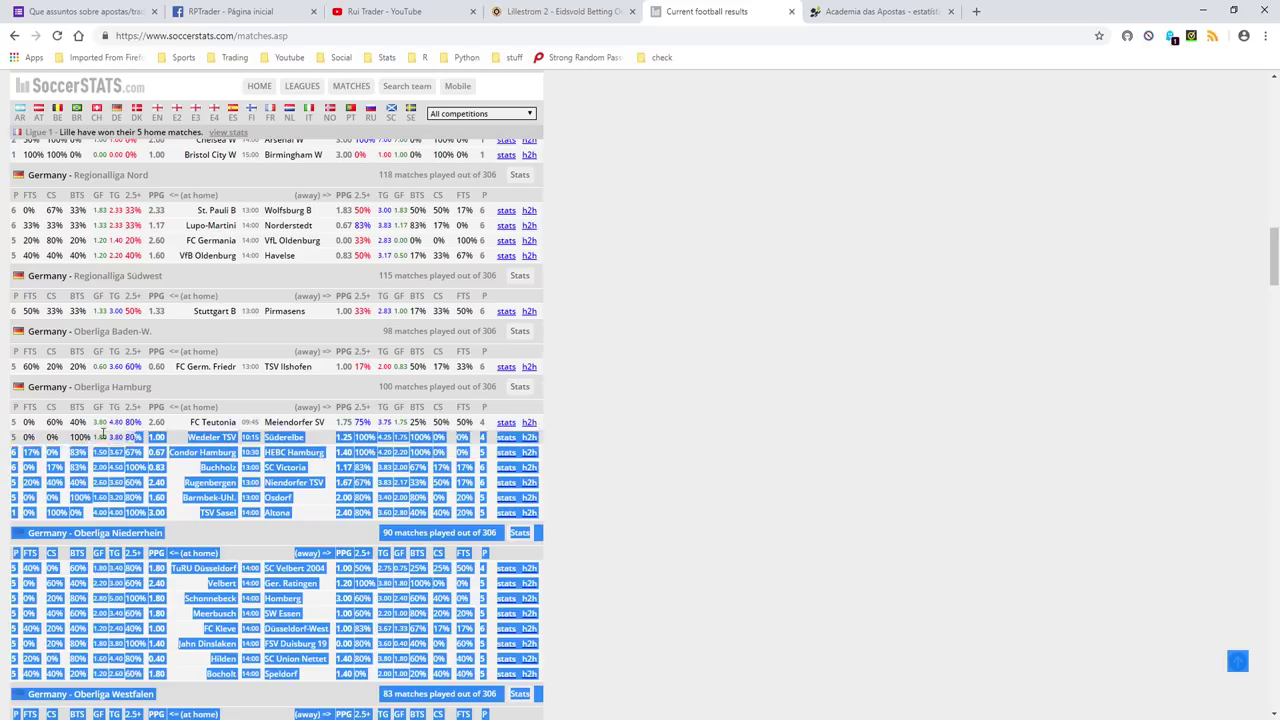
pyautogui.click(662, 395)
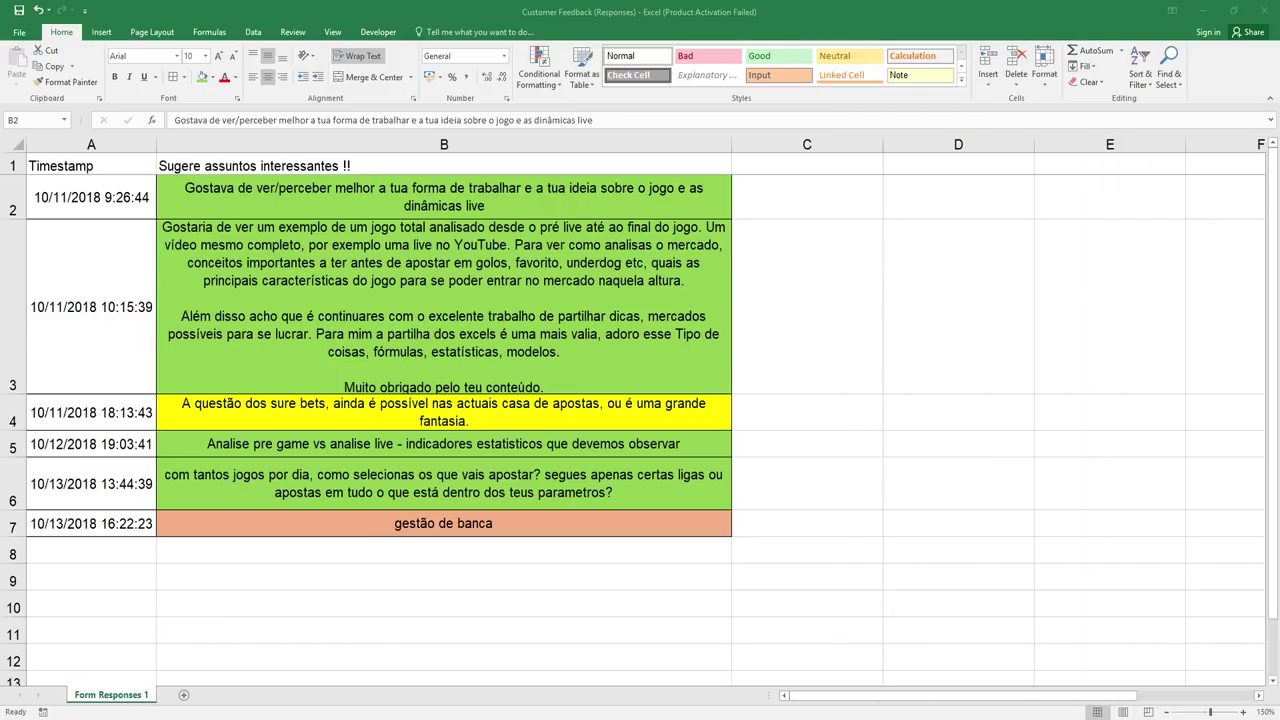
pyautogui.hotkey('alt', 'Tab')
pyautogui.click(418, 294)
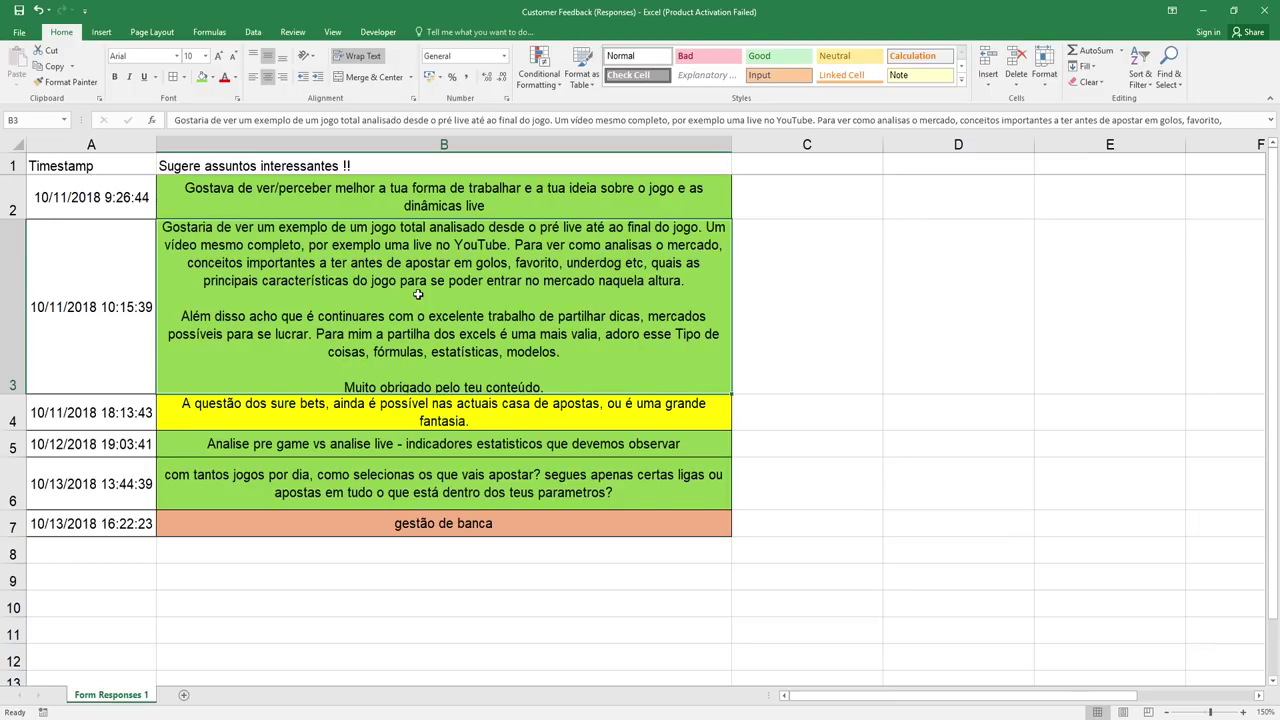
pyautogui.click(400, 402)
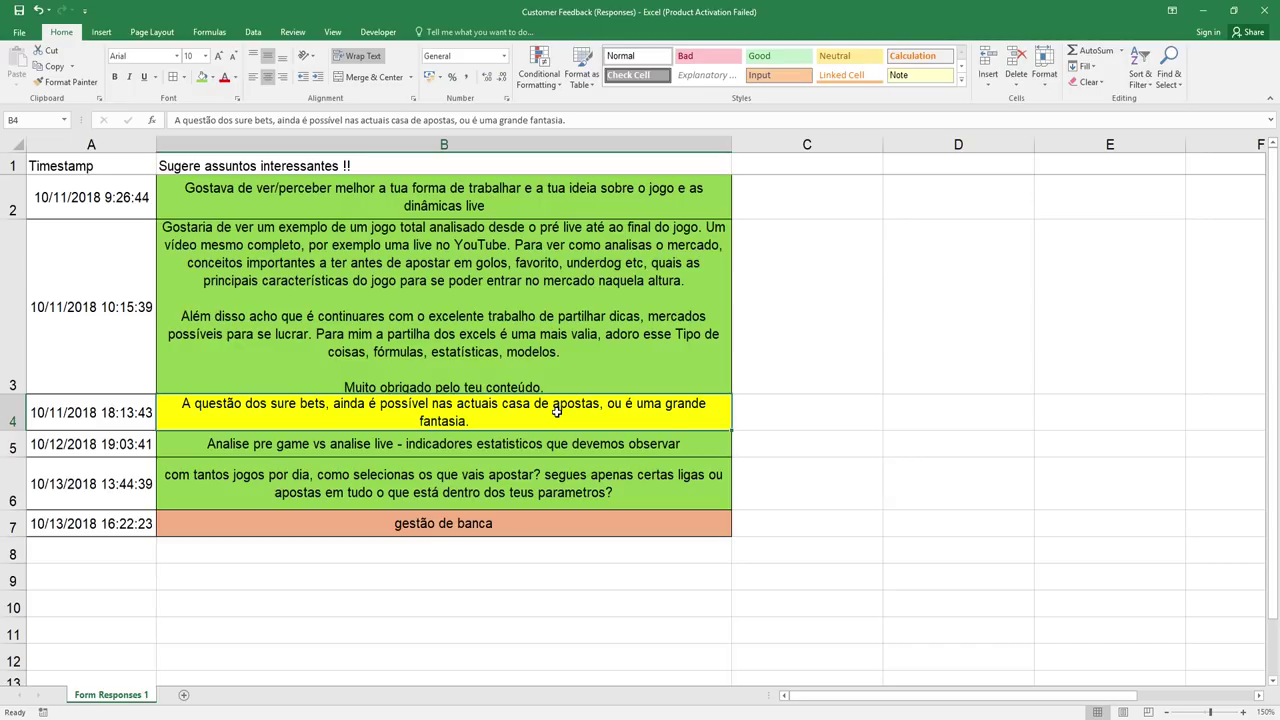
pyautogui.click(766, 397)
pyautogui.click(577, 409)
pyautogui.click(476, 444)
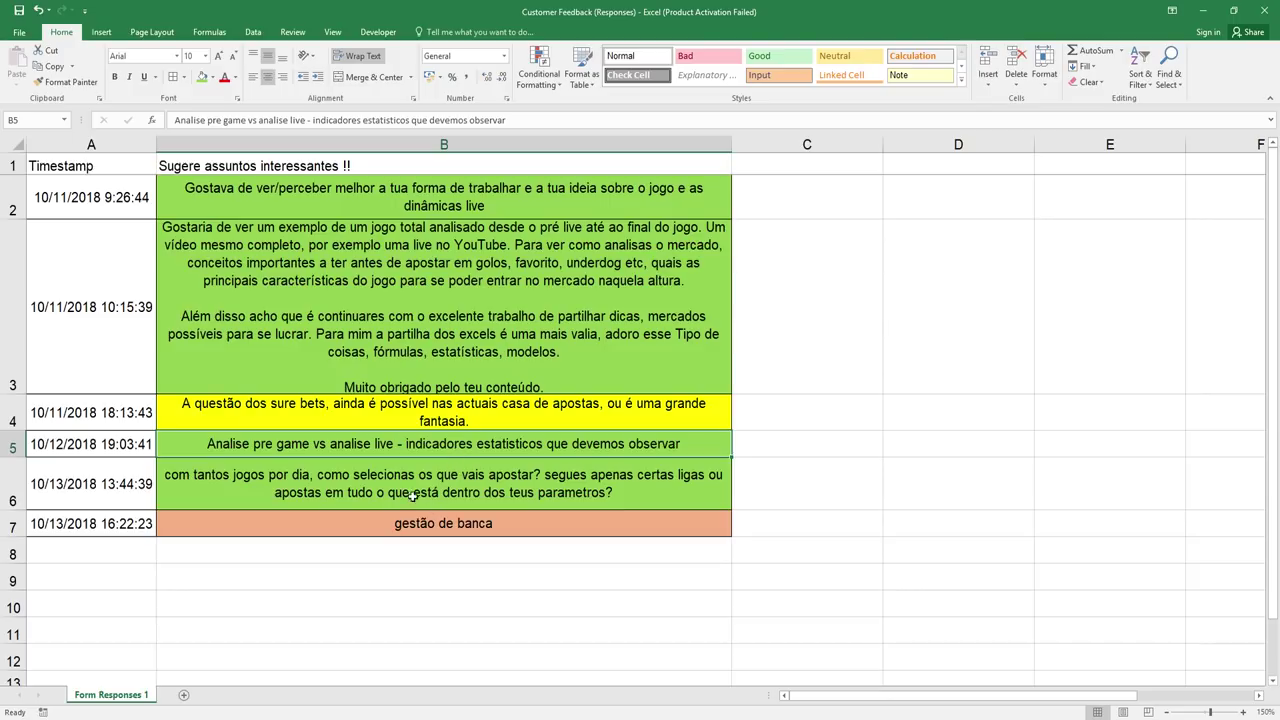
pyautogui.click(413, 497)
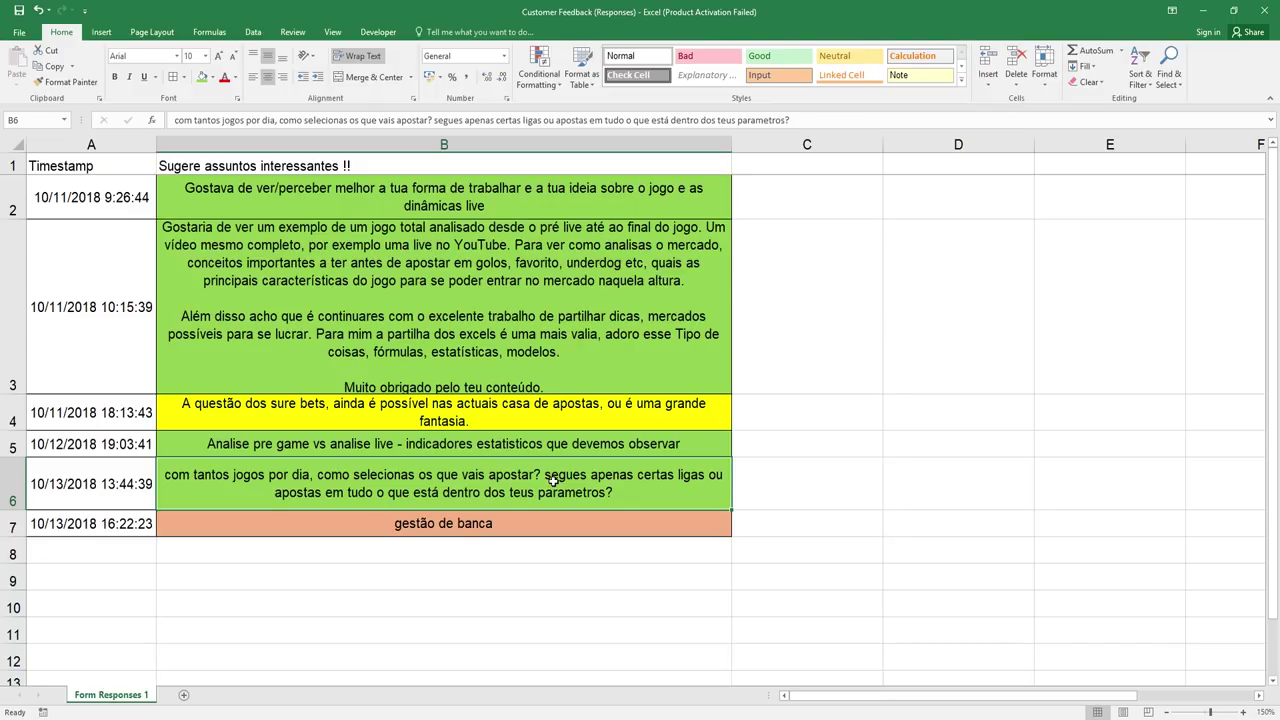
# Read the gestão de banca suggestion in B7 and the game-selection suggestion in B6, then select C4.
pyautogui.click(522, 516)
pyautogui.click(520, 487)
pyautogui.click(422, 520)
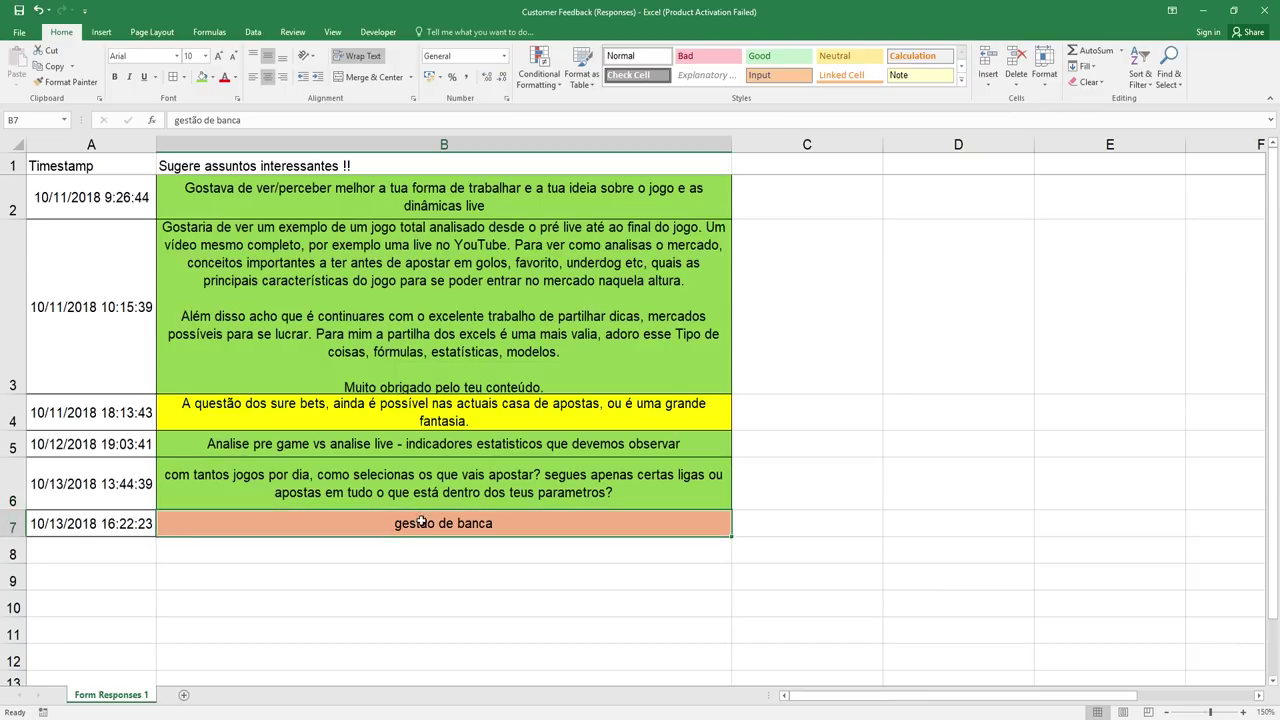
pyautogui.click(791, 407)
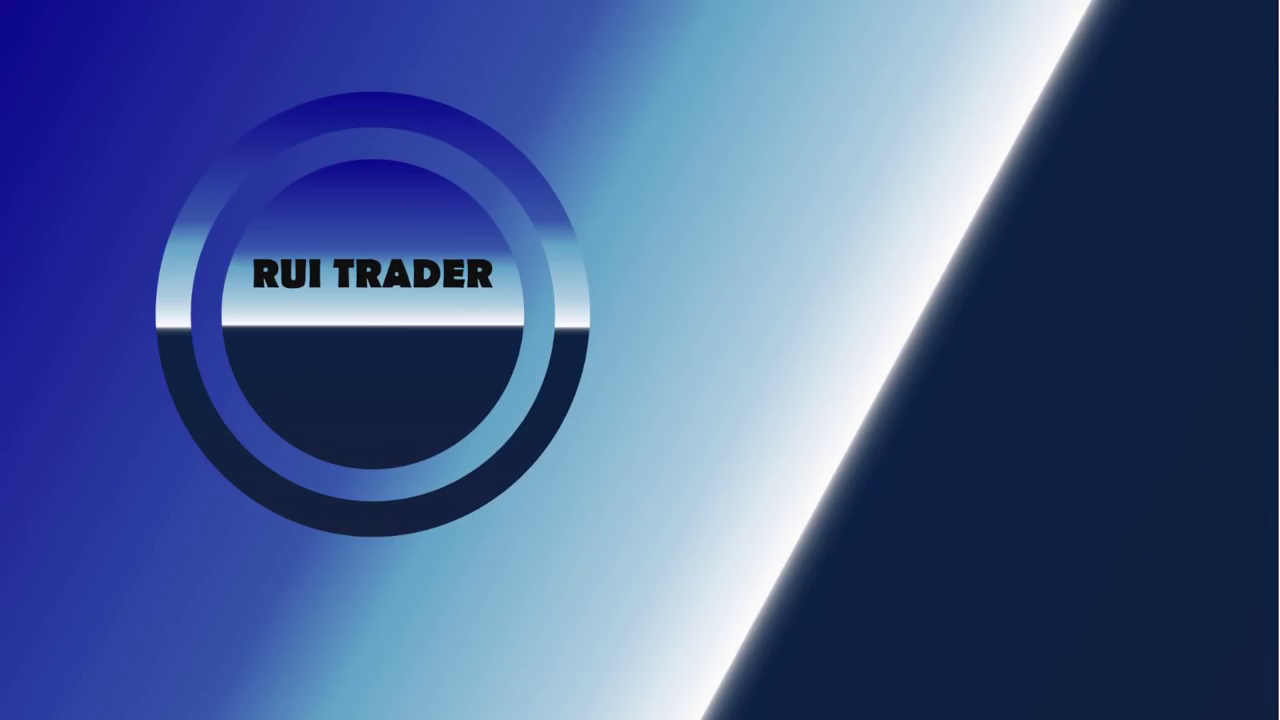
# Bring the Customer Feedback (Responses) workbook back from the taskbar preview.
pyautogui.moveTo(503, 710)
pyautogui.click(425, 660)
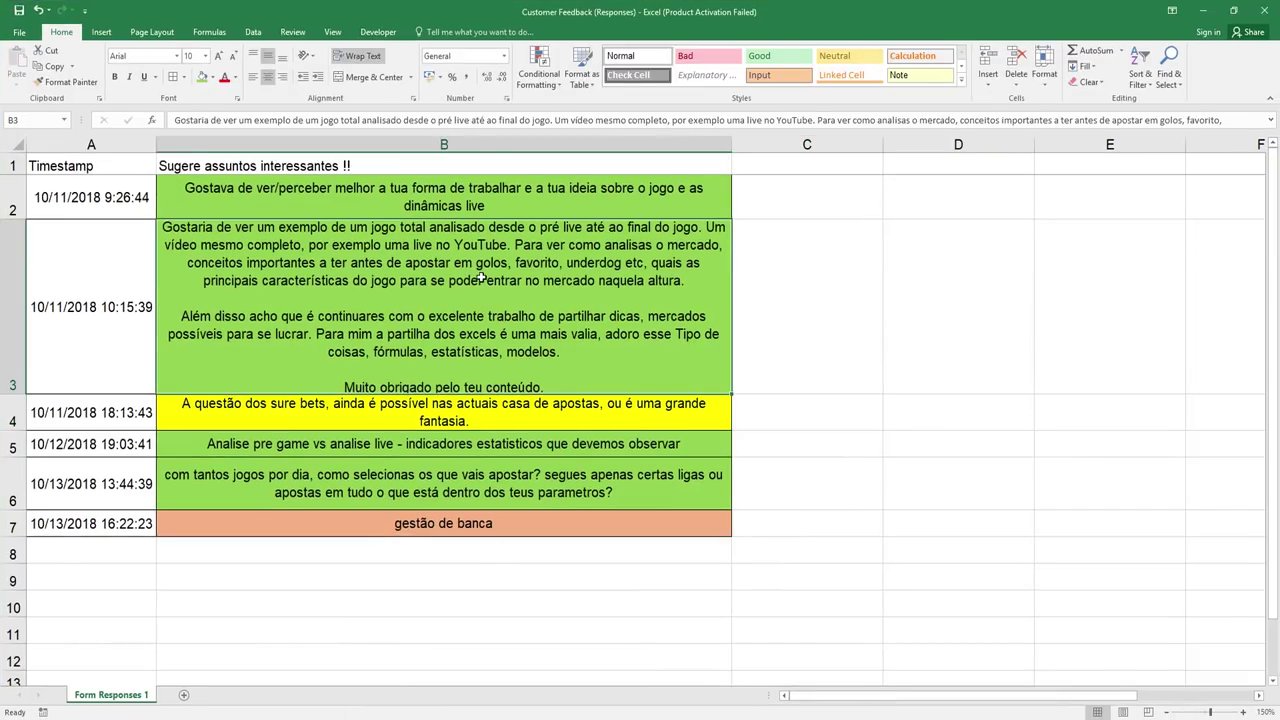